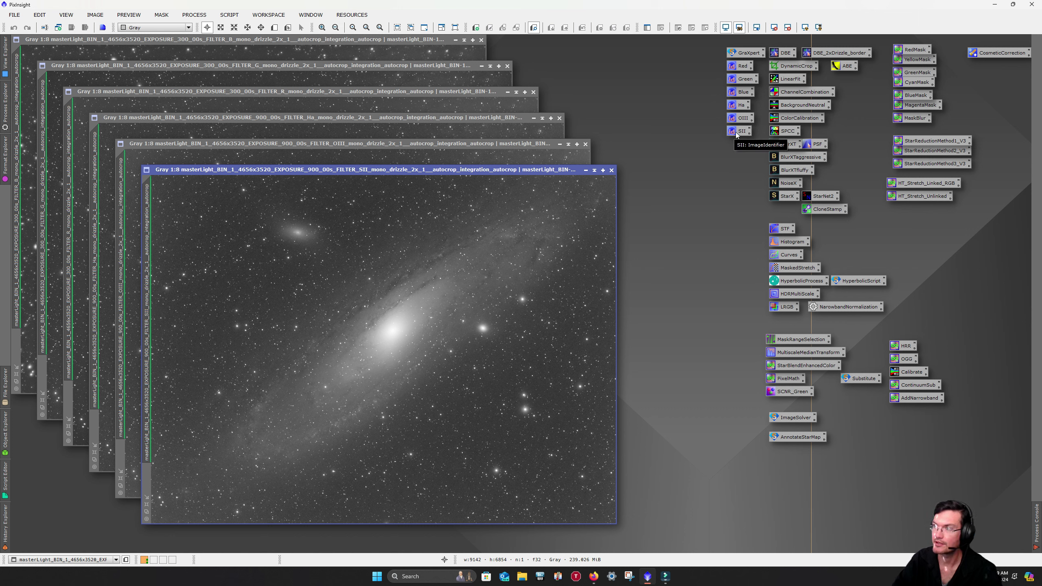
# Step: Rename the six master images SII, OIII, Ha, Red, Green and Blue by applying the matching saved ImageIdentifier processes
pyautogui.moveTo(733, 135); pyautogui.dragTo(428, 242)
pyautogui.moveTo(743, 118); pyautogui.dragTo(472, 159)
pyautogui.moveTo(743, 106); pyautogui.dragTo(507, 129)
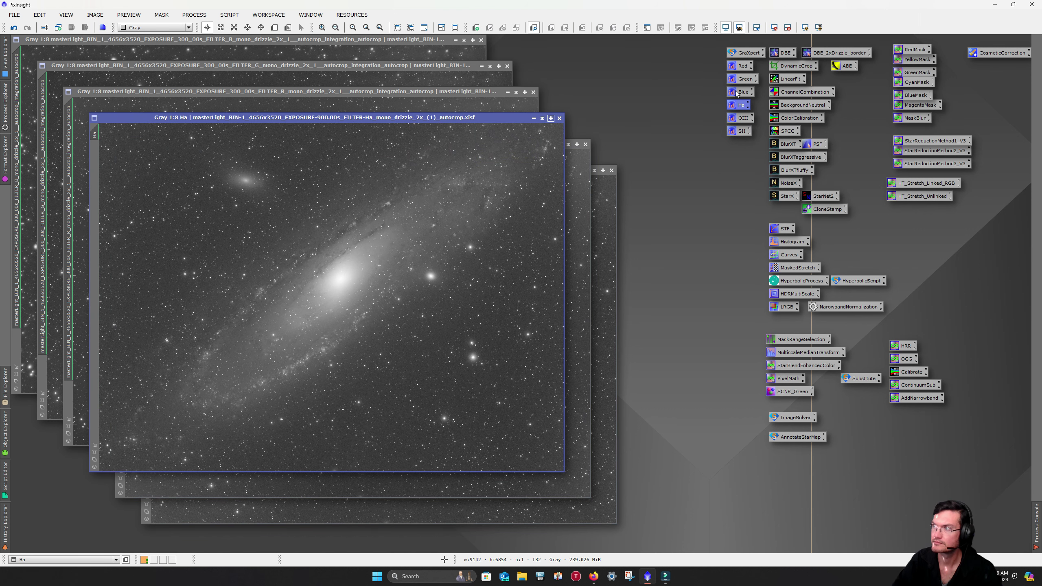
pyautogui.moveTo(740, 67); pyautogui.dragTo(472, 108)
pyautogui.moveTo(741, 79); pyautogui.dragTo(464, 79)
pyautogui.moveTo(747, 91); pyautogui.dragTo(437, 53)
pyautogui.click(505, 94)
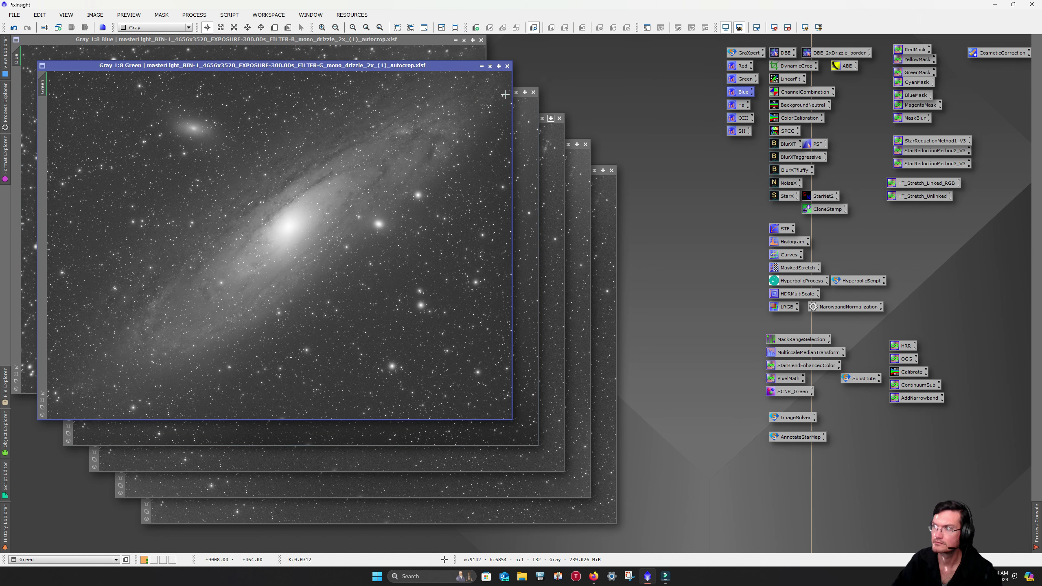
# Step: Create an image container holding Blue, Green, Red, Ha, OIII and SII, and store it as a process icon on the workspace
pyautogui.rightClick(675, 172)
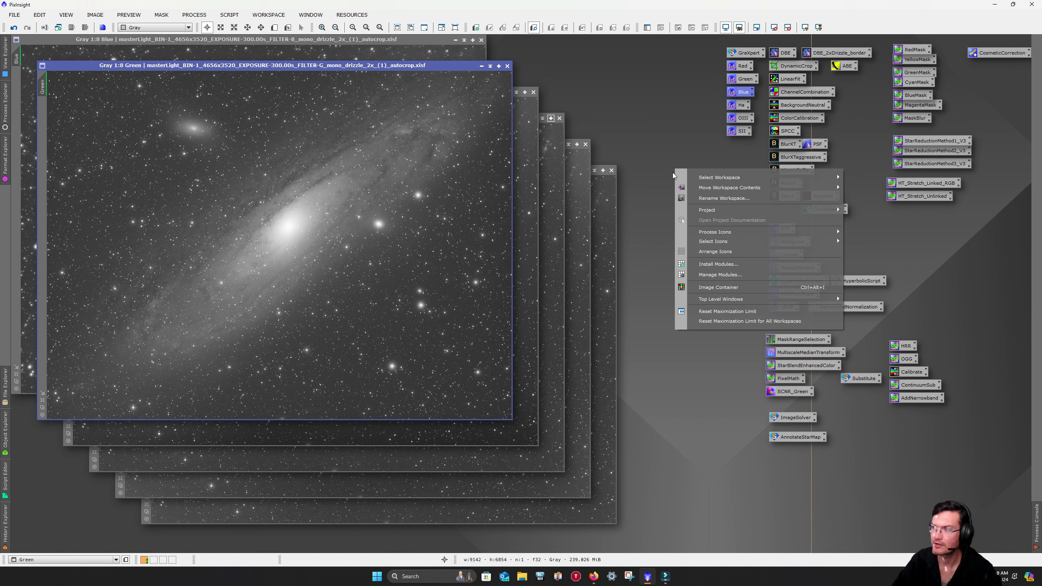
pyautogui.click(739, 288)
pyautogui.moveTo(393, 384); pyautogui.dragTo(660, 156)
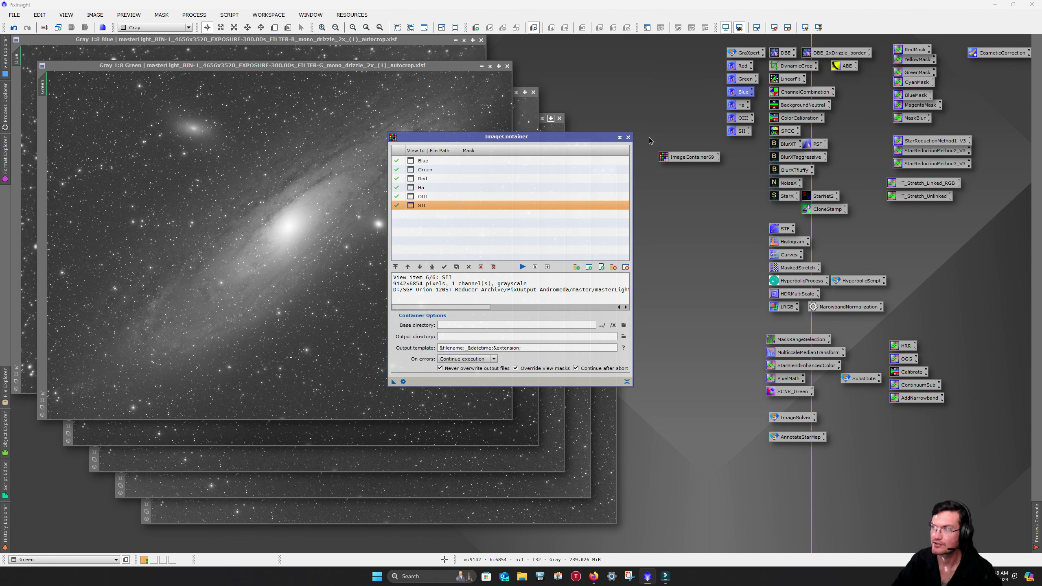
pyautogui.click(628, 137)
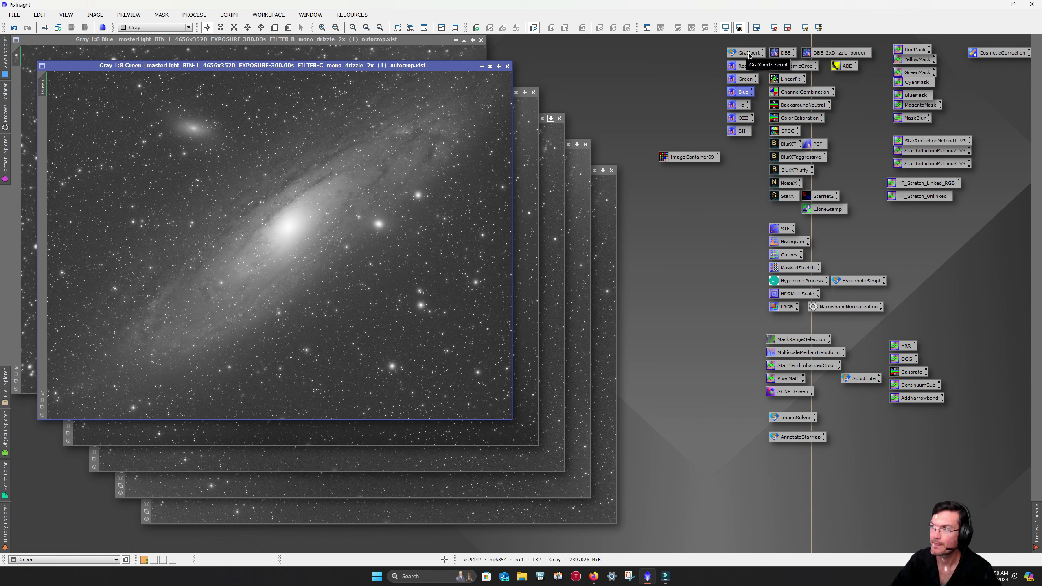
# Step: Process all images in the image container with GraXpert, BlurXTfluffy and StarX, in that order
pyautogui.moveTo(751, 57); pyautogui.dragTo(689, 160)
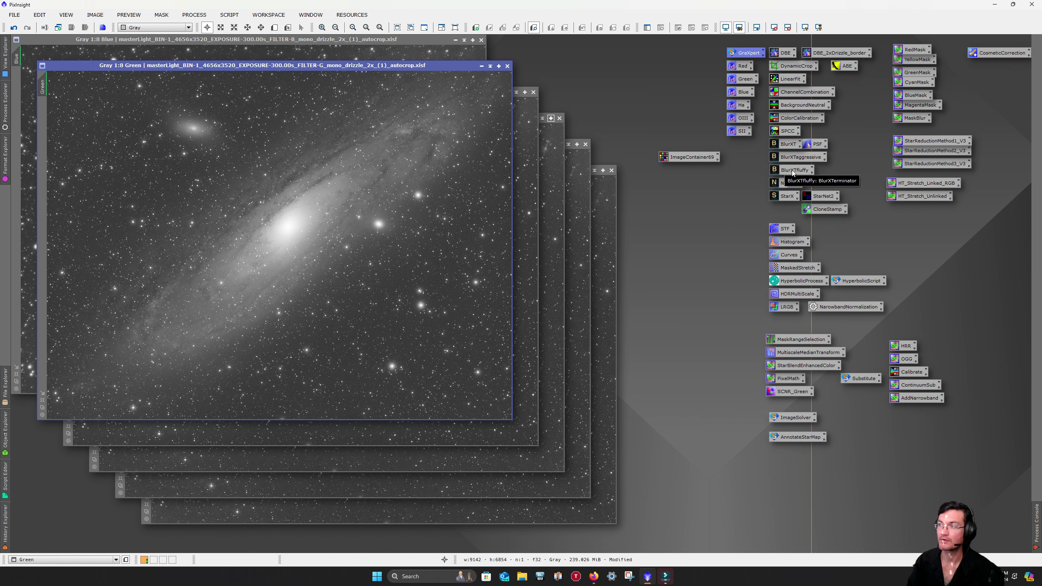
pyautogui.moveTo(793, 173); pyautogui.dragTo(690, 159)
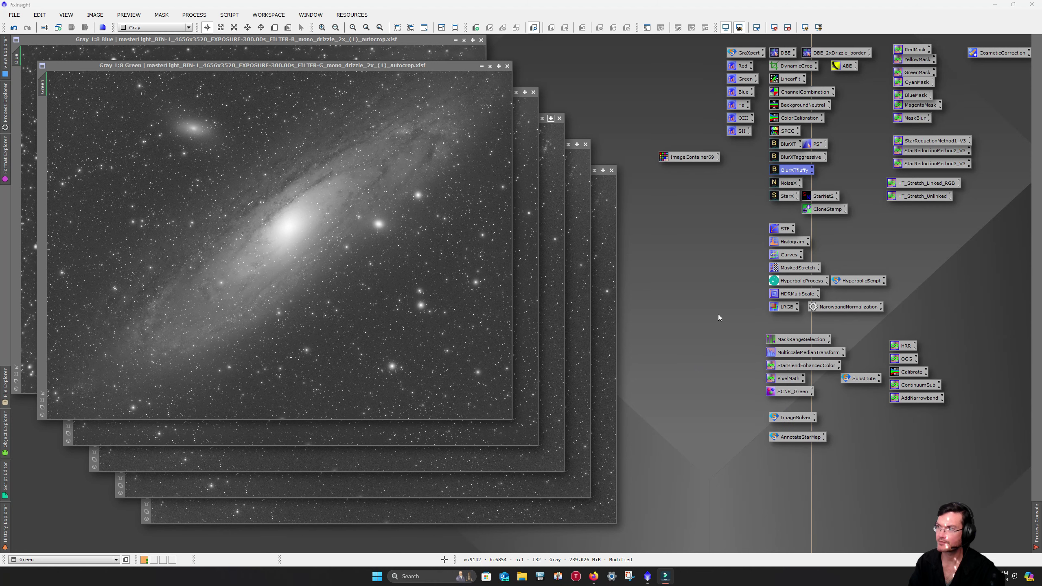
pyautogui.moveTo(782, 196); pyautogui.dragTo(679, 159)
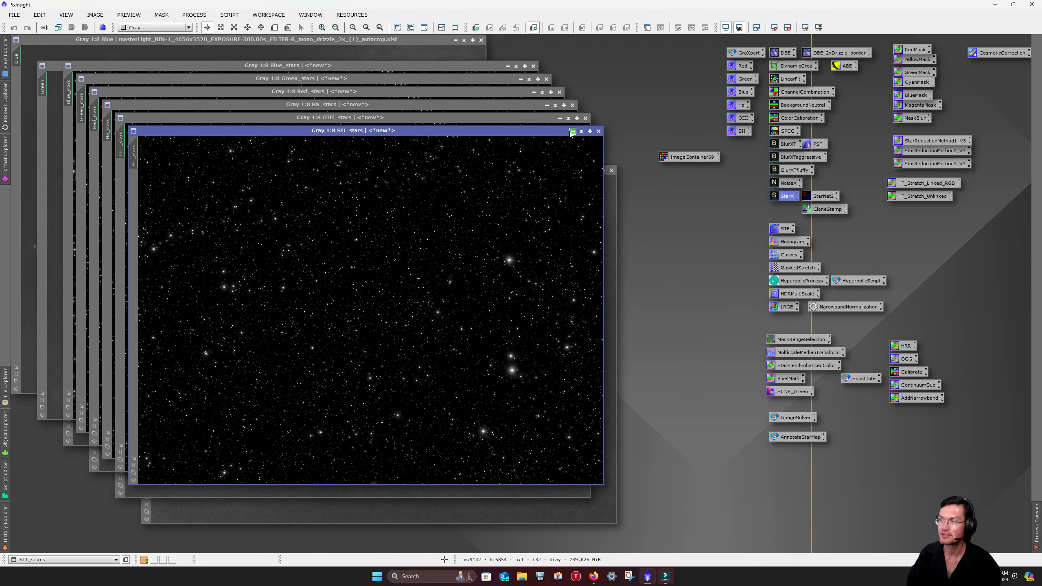
# Step: Minimize the six extracted star images to icons and move them together onto the empty workspace below AnnotateStarMap
pyautogui.click(572, 132)
pyautogui.click(560, 118)
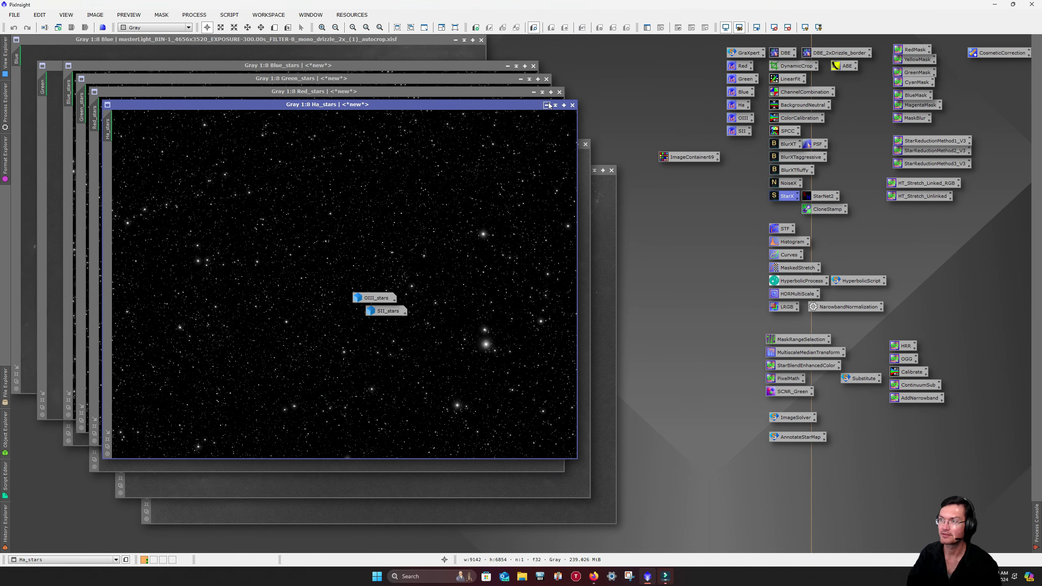
pyautogui.click(547, 105)
pyautogui.click(533, 92)
pyautogui.click(521, 79)
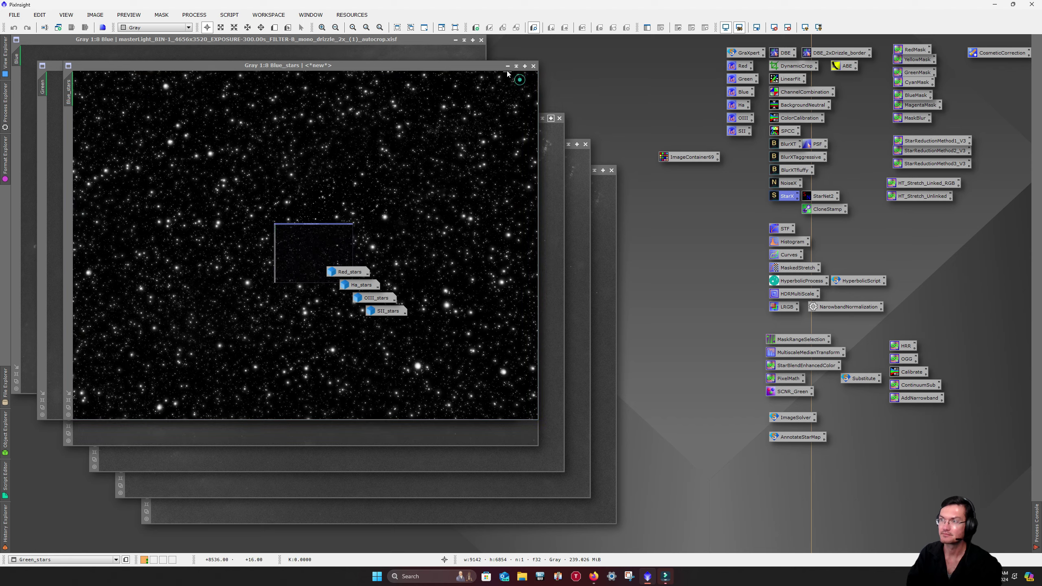
pyautogui.click(507, 65)
pyautogui.moveTo(605, 98); pyautogui.dragTo(344, 432)
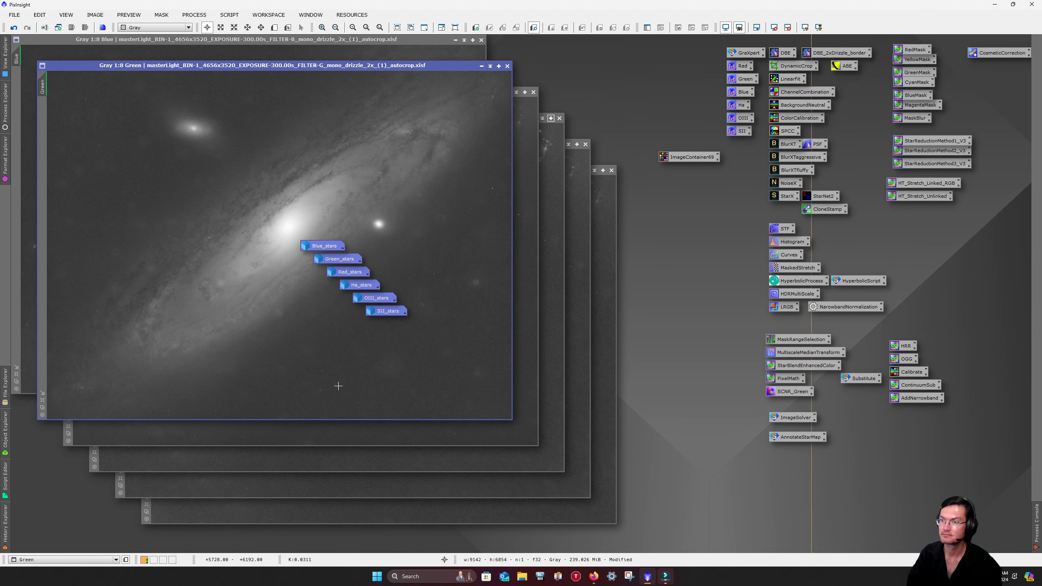
pyautogui.moveTo(318, 250); pyautogui.dragTo(789, 466)
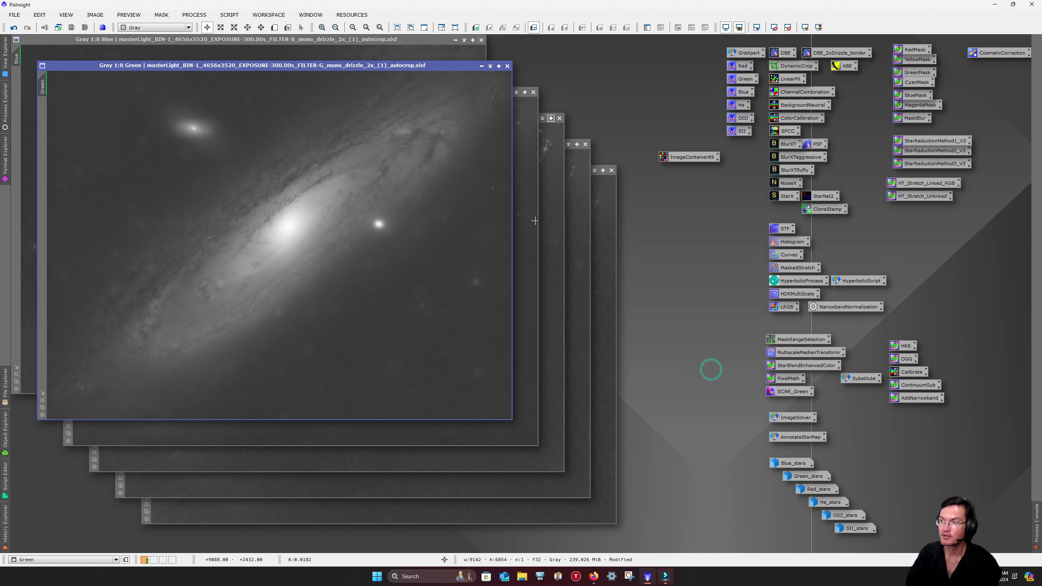
# Step: Examine the starless Red, Ha, OIII and SII images for residual stars, looking closely at the dark background of OIII
pyautogui.click(534, 221)
pyautogui.click(556, 263)
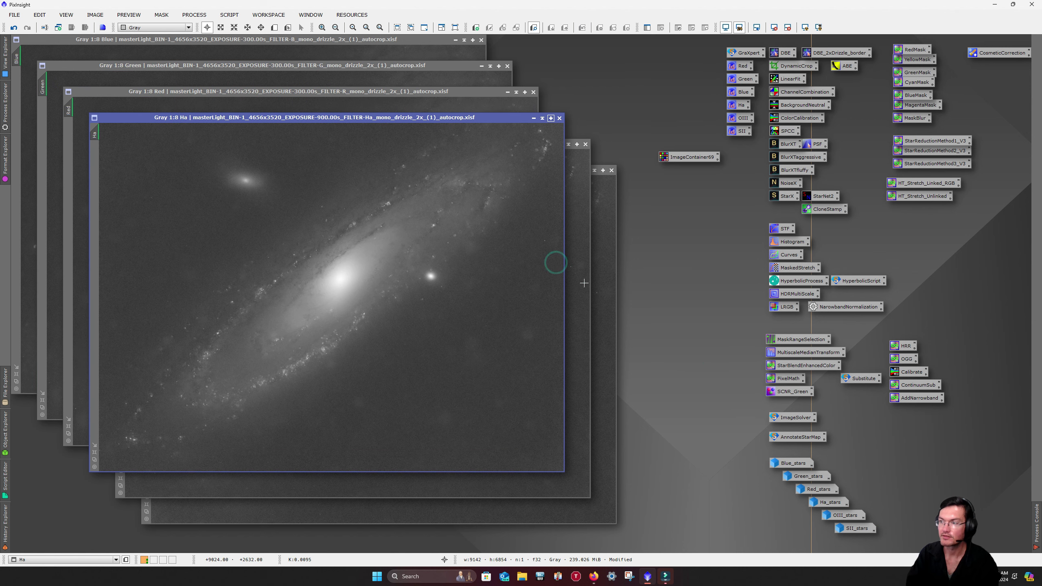
pyautogui.click(584, 282)
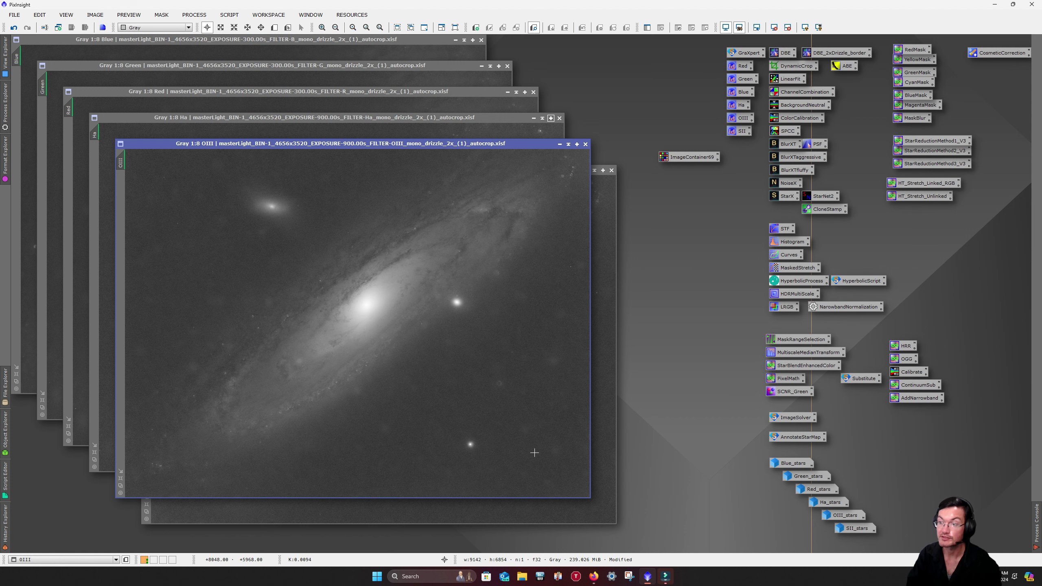
pyautogui.click(593, 424)
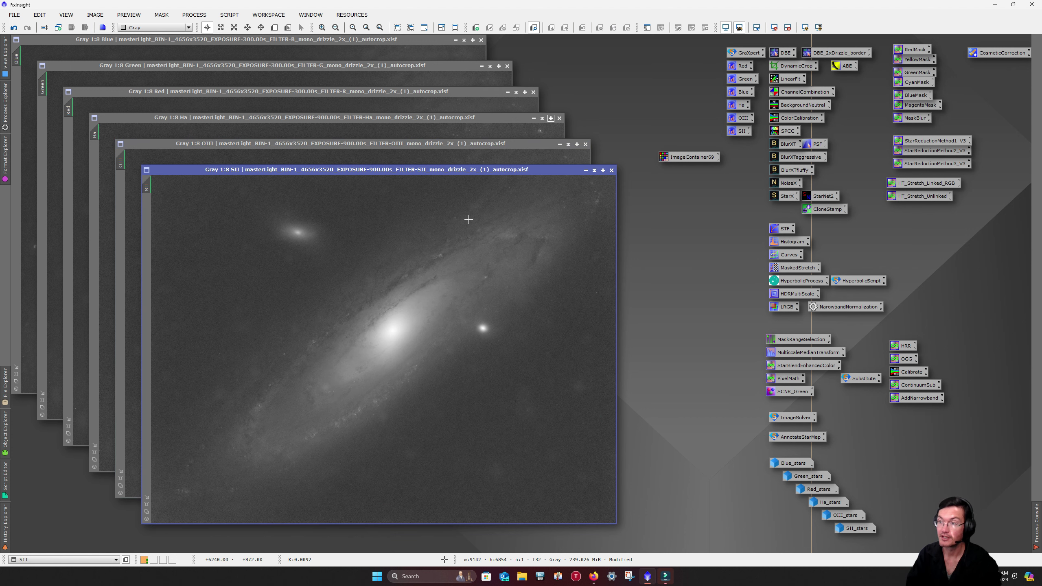
pyautogui.click(470, 160)
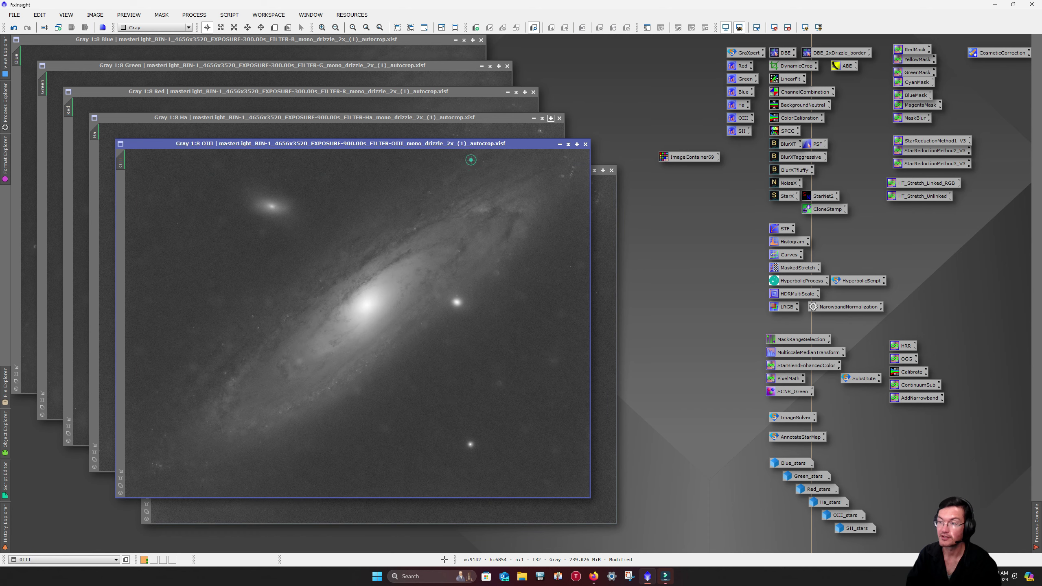
pyautogui.scroll(1, 505, 453)
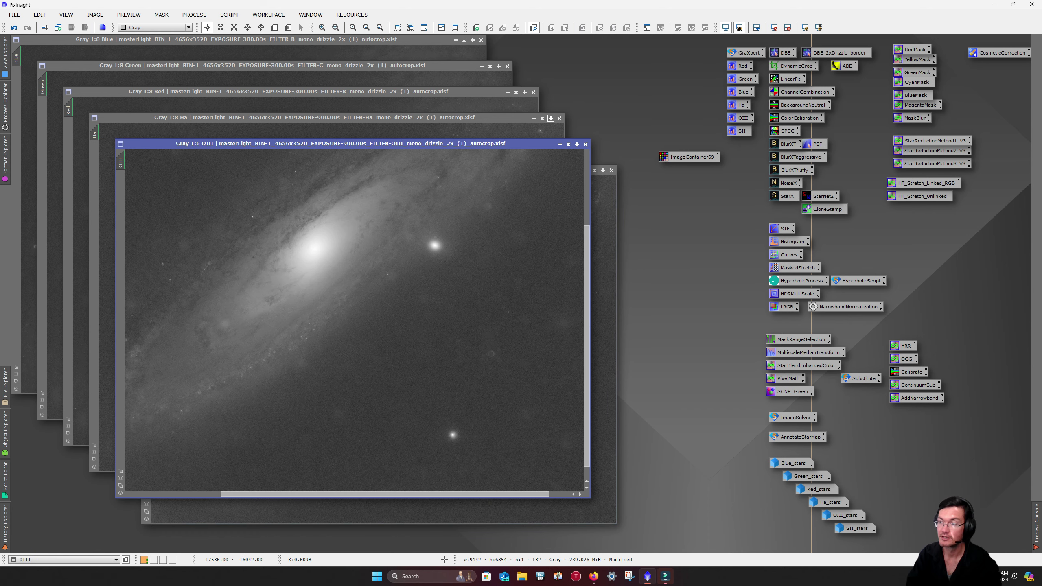
pyautogui.scroll(2, 506, 454)
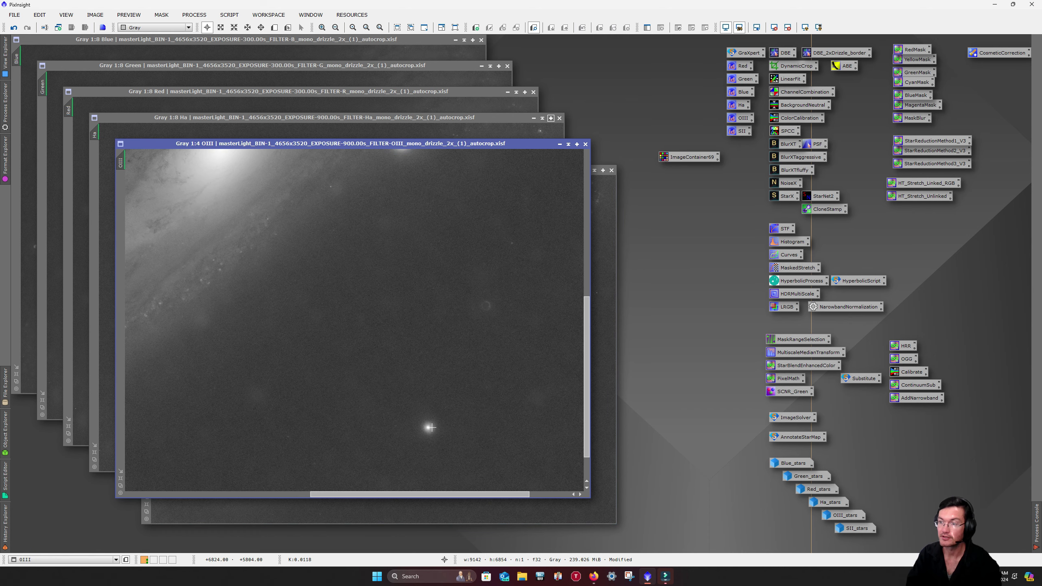
pyautogui.click(471, 133)
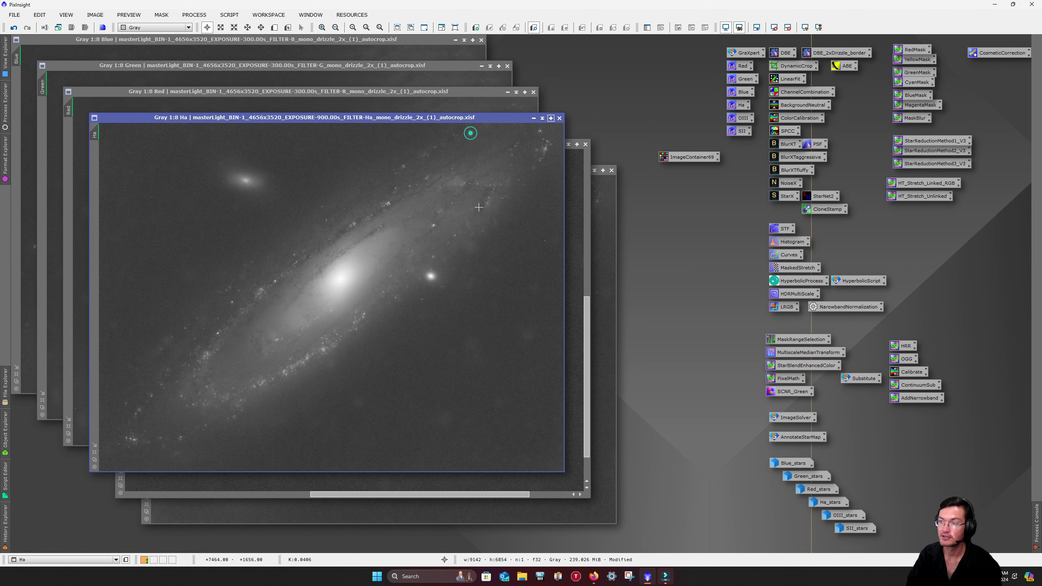
# Step: Cover the residual star and the faint ring in the OIII background using CloneStamp with radius 150, and apply the retouching
pyautogui.click(576, 255)
pyautogui.doubleClick(833, 210)
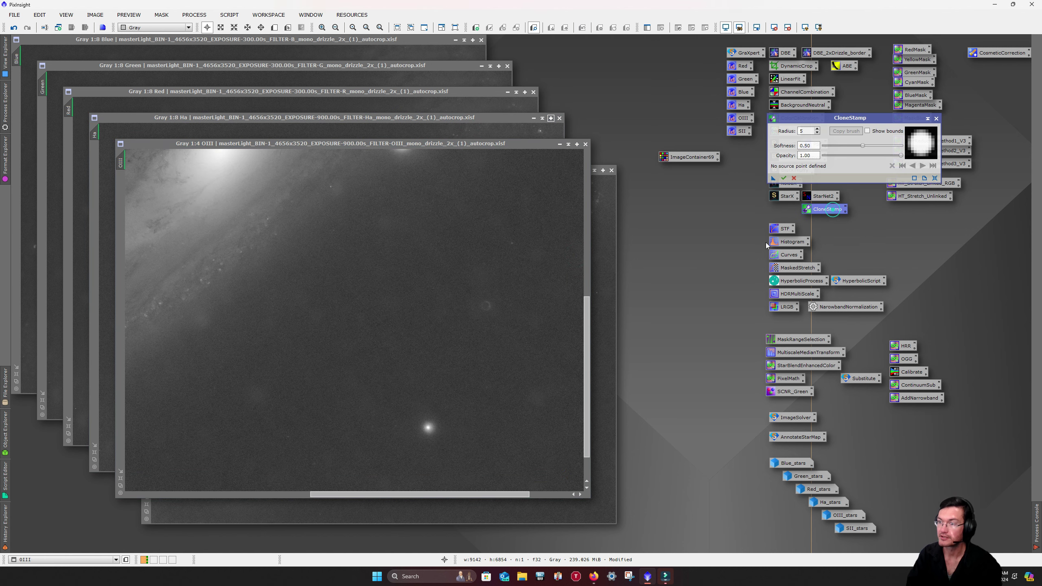
pyautogui.write('150')
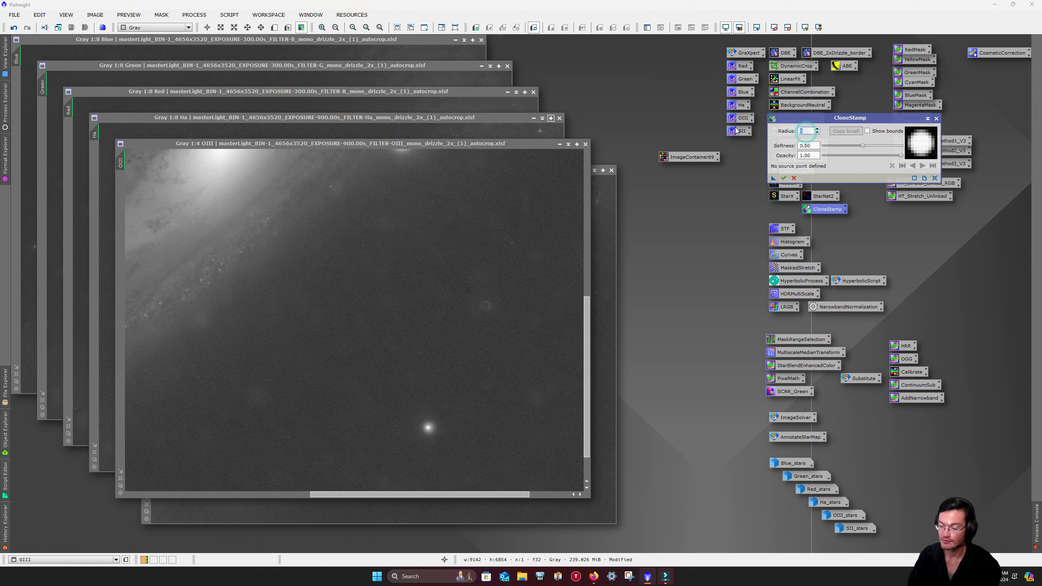
pyautogui.press('Return')
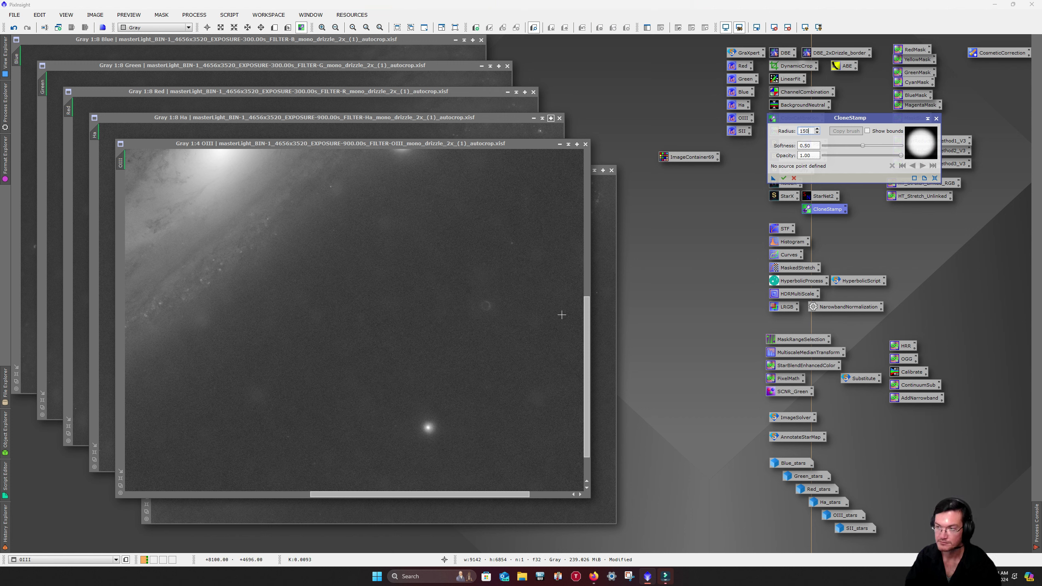
pyautogui.keyDown('ctrl'); pyautogui.click(467, 374); pyautogui.keyUp('ctrl')
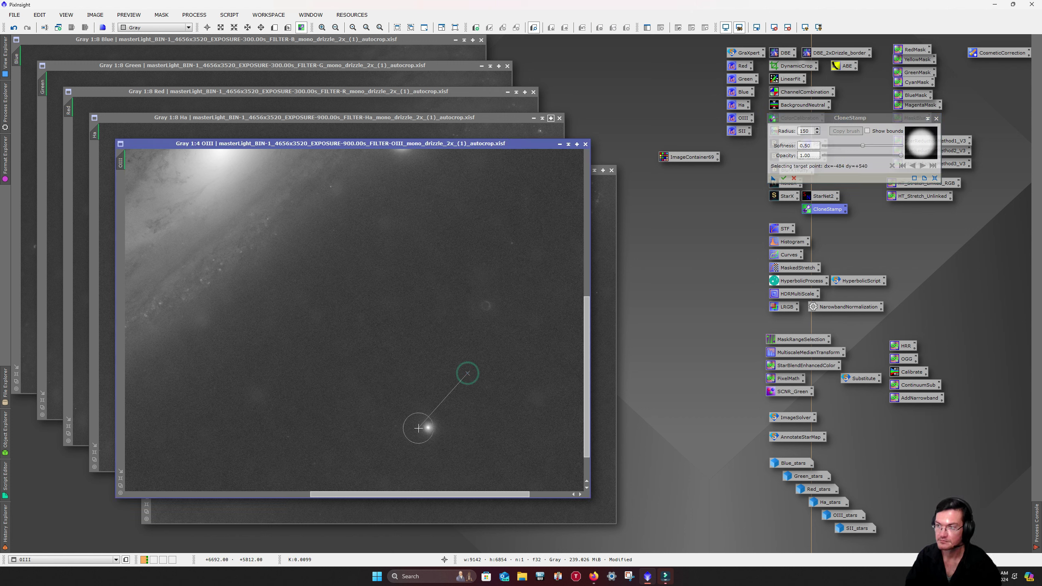
pyautogui.click(429, 428)
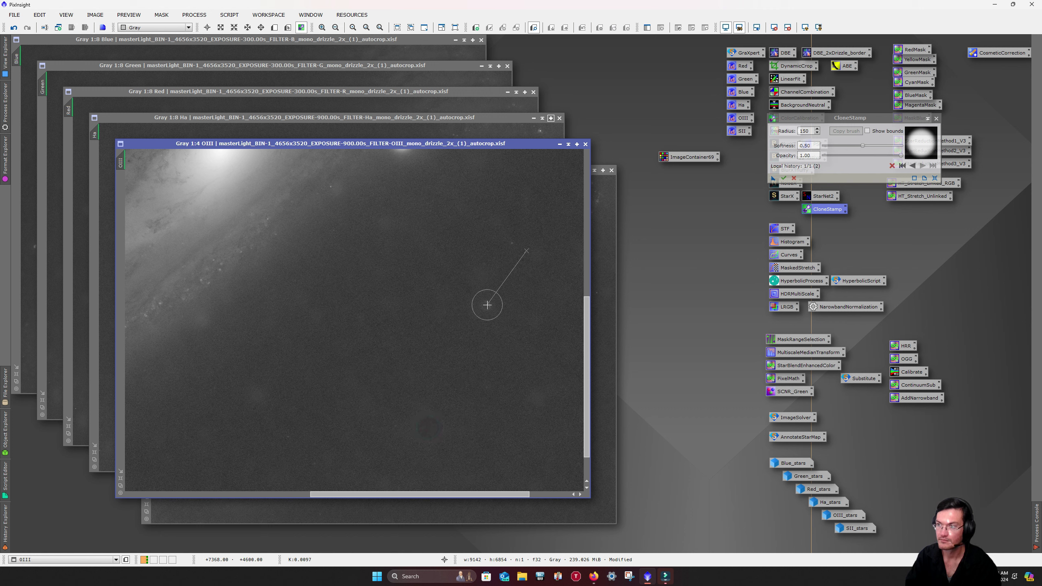
pyautogui.click(487, 305)
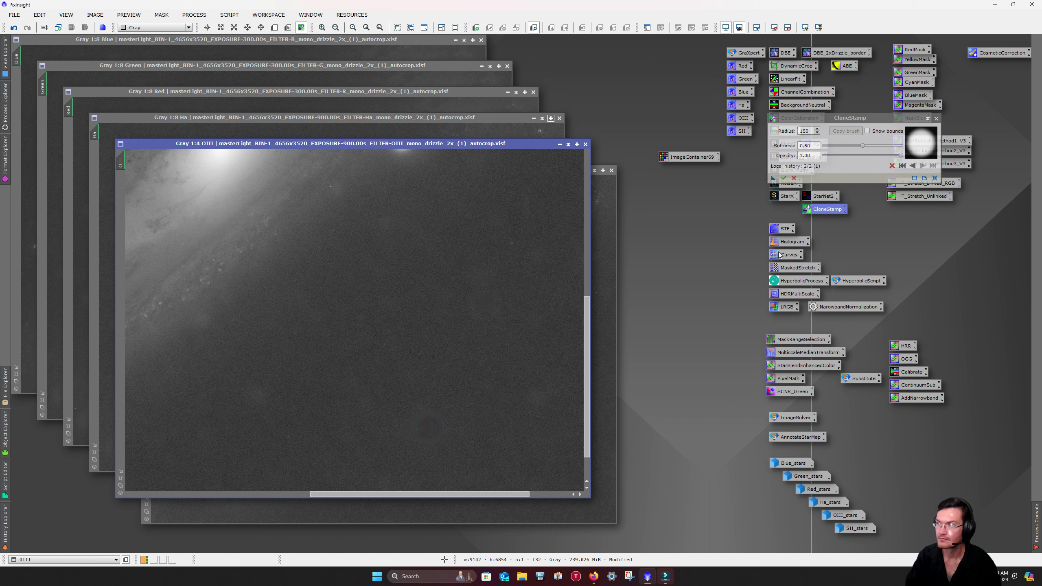
pyautogui.click(783, 178)
# Step: Retouch the residual spots in the Green image's dark background with CloneStamp, apply the changes and close the tool
pyautogui.click(486, 127)
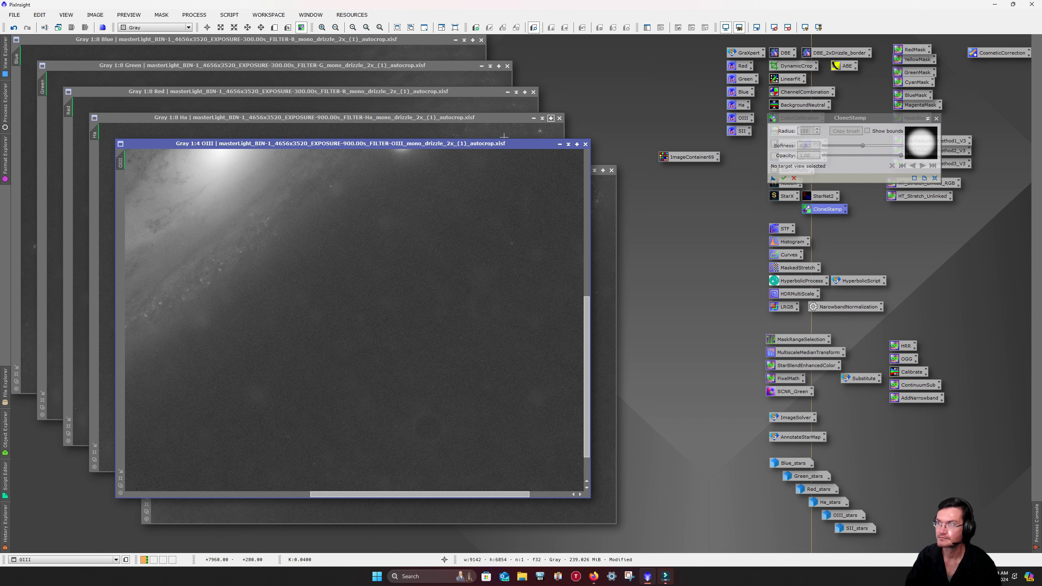
pyautogui.hotkey('ctrl', 'Tab')
pyautogui.scroll(2, 467, 309)
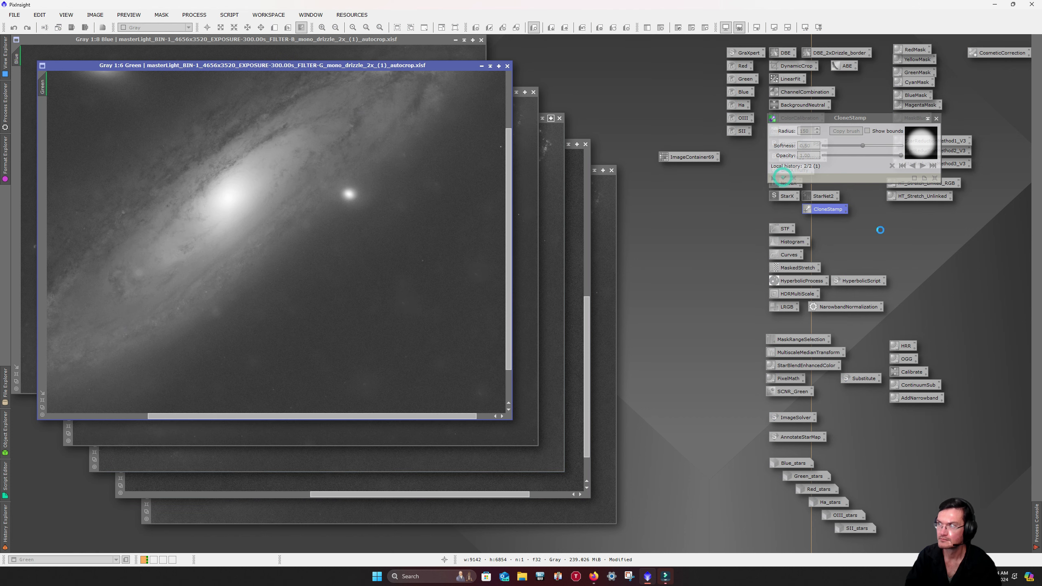
pyautogui.click(936, 118)
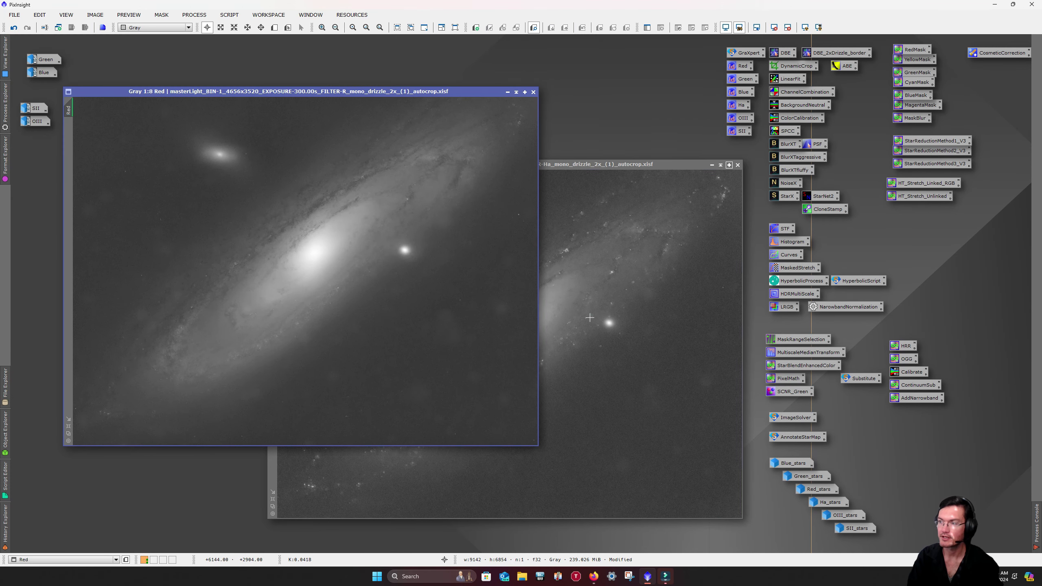
# Step: Combine the starless images into a new RGB image with ChannelCombination, using Ha for R and Red for both G and B
pyautogui.click(590, 317)
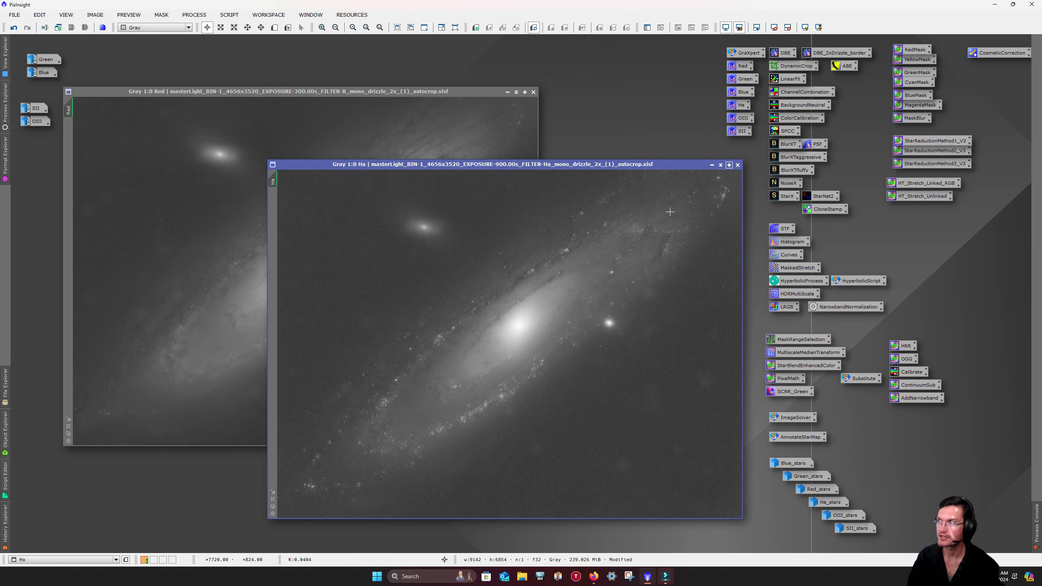
pyautogui.click(805, 93)
pyautogui.doubleClick(806, 92)
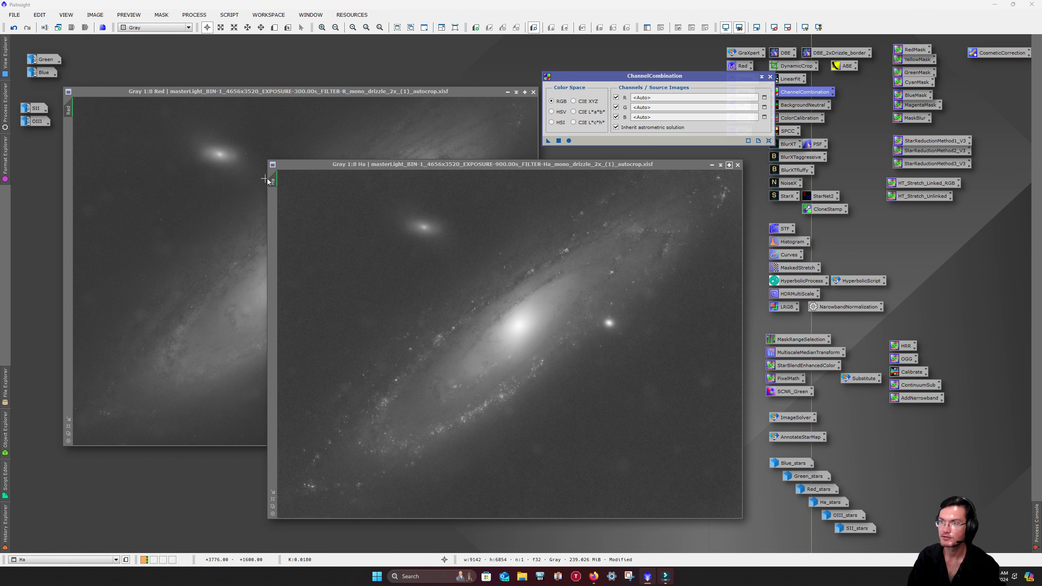
pyautogui.moveTo(267, 180); pyautogui.dragTo(656, 98)
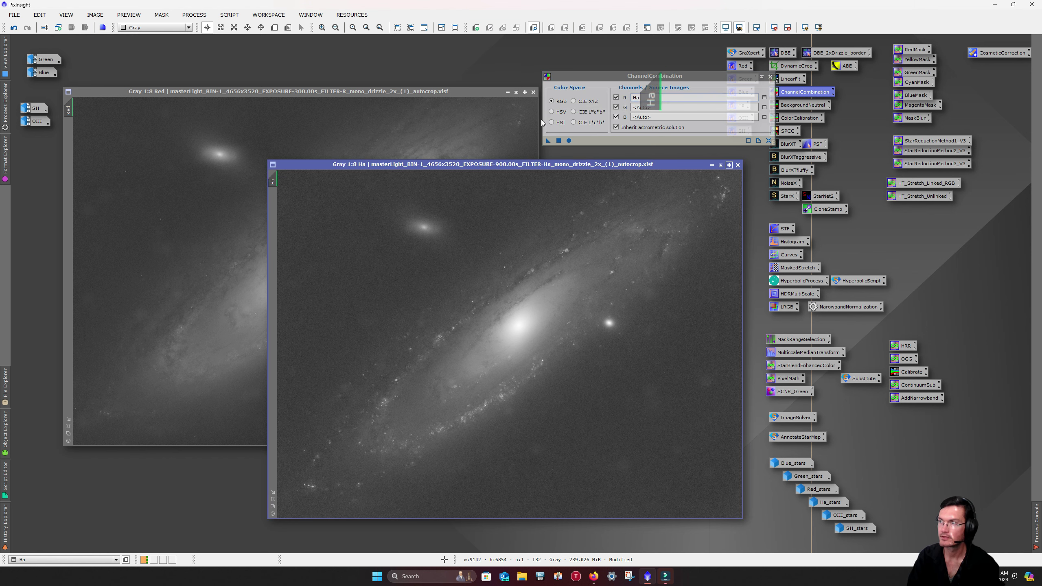
pyautogui.moveTo(69, 108); pyautogui.dragTo(656, 108)
pyautogui.moveTo(71, 109); pyautogui.dragTo(648, 117)
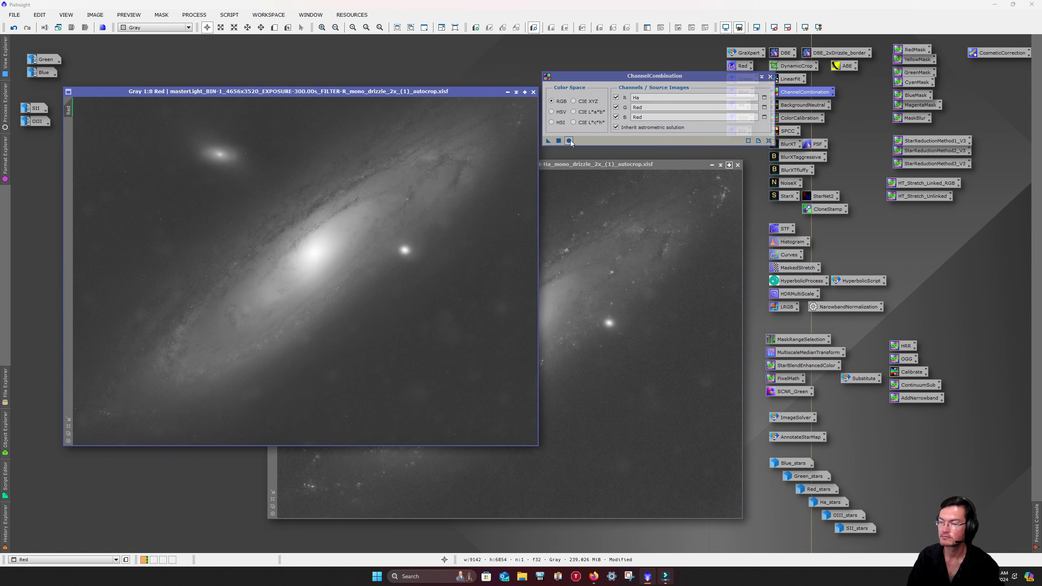
pyautogui.click(569, 141)
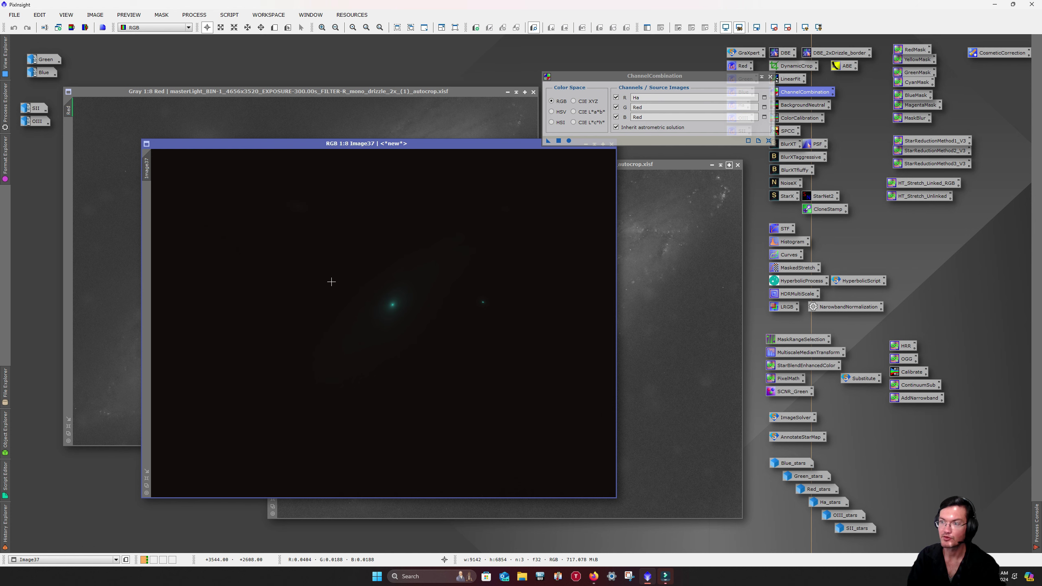
# Step: Define a small preview on dark background in the Ha image, just below and beside the small satellite galaxy
pyautogui.click(275, 27)
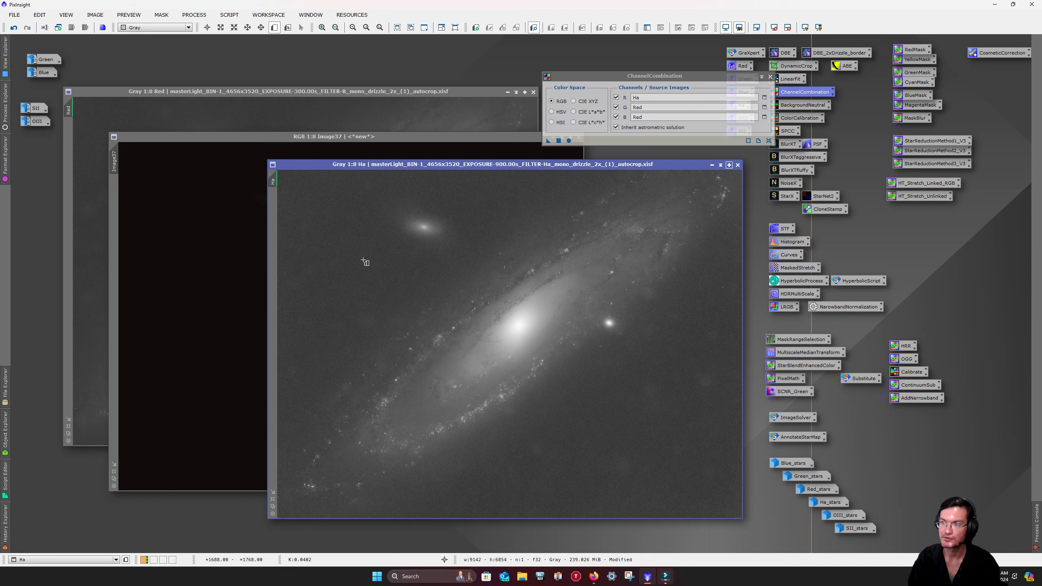
pyautogui.moveTo(358, 258); pyautogui.dragTo(373, 279)
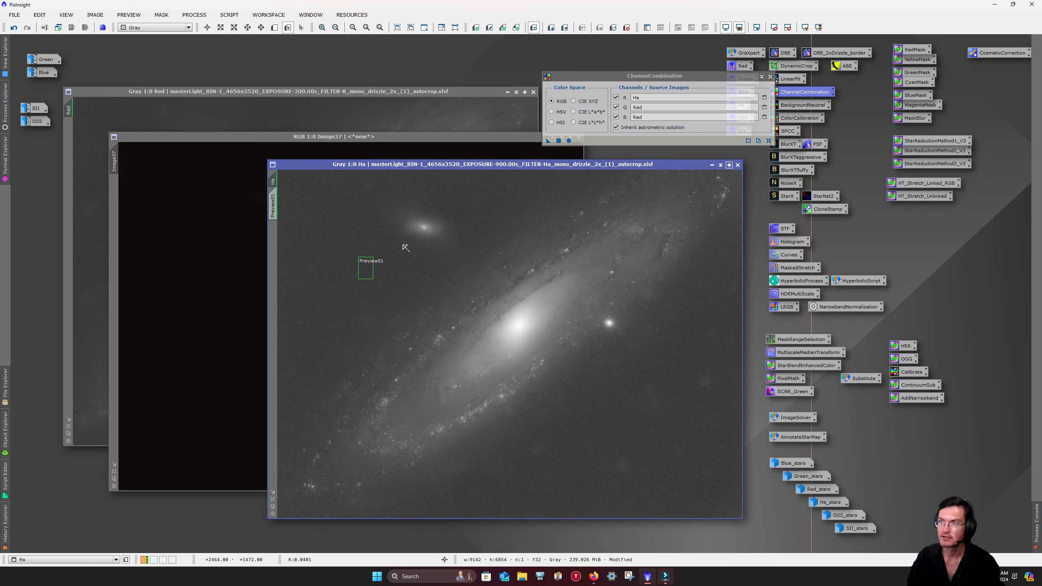
# Step: Define a second preview around the galaxy core in the Ha image and copy both Ha previews to the combined RGB image
pyautogui.click(274, 28)
pyautogui.moveTo(496, 313); pyautogui.dragTo(544, 342)
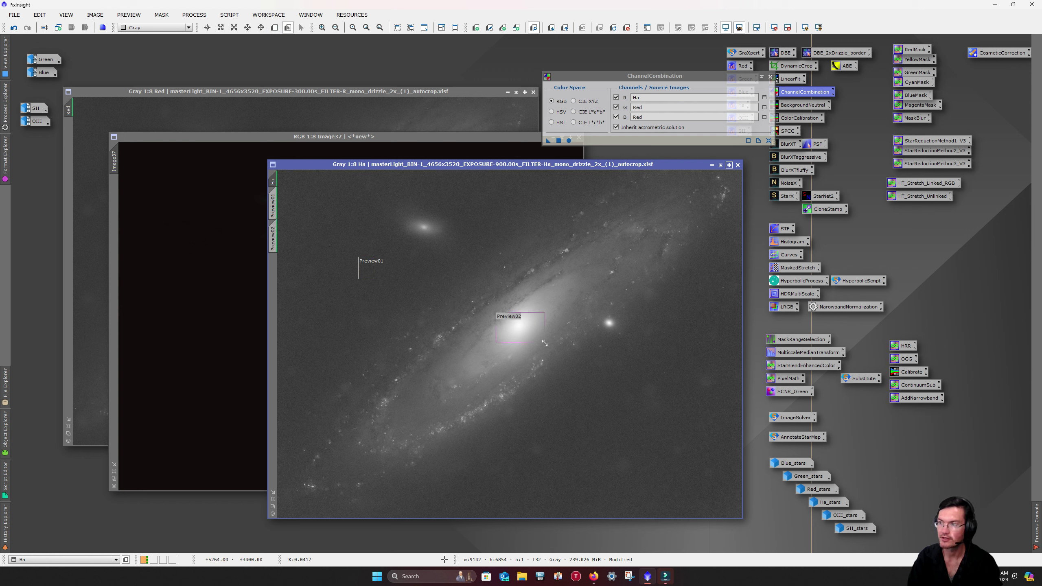
pyautogui.click(273, 203)
pyautogui.moveTo(274, 203); pyautogui.dragTo(122, 206)
pyautogui.moveTo(272, 238); pyautogui.dragTo(121, 240)
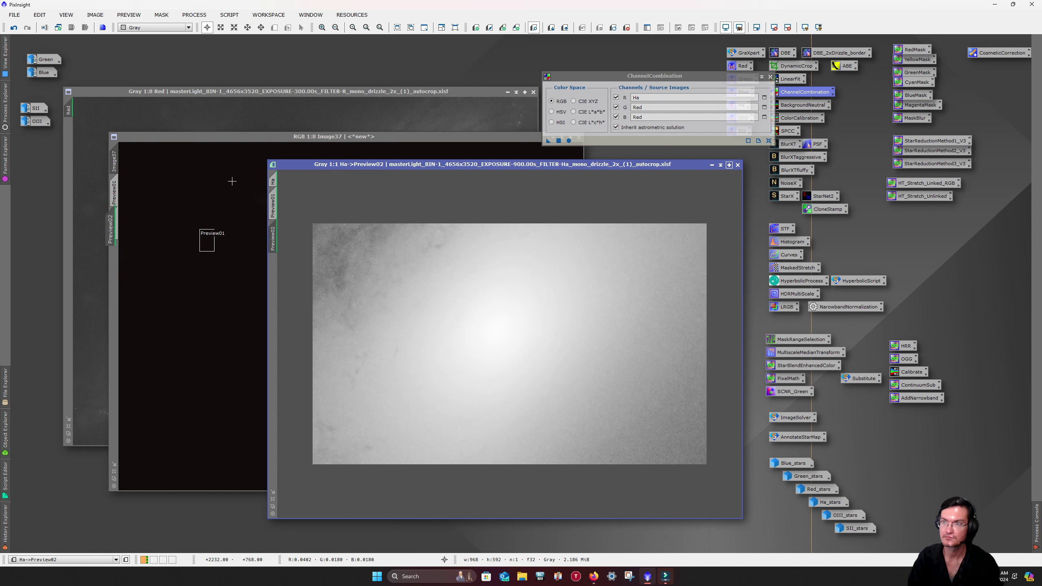
pyautogui.click(244, 140)
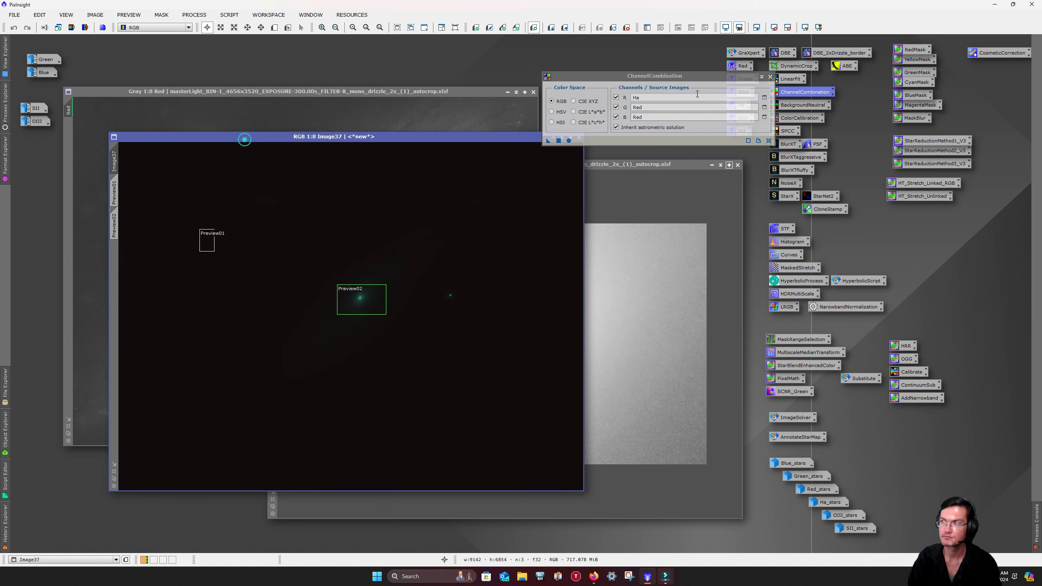
# Step: Neutralize the combined image's background with BackgroundNeutralization, using the dark-sky preview as region of interest, and close the tools
pyautogui.click(770, 77)
pyautogui.doubleClick(793, 106)
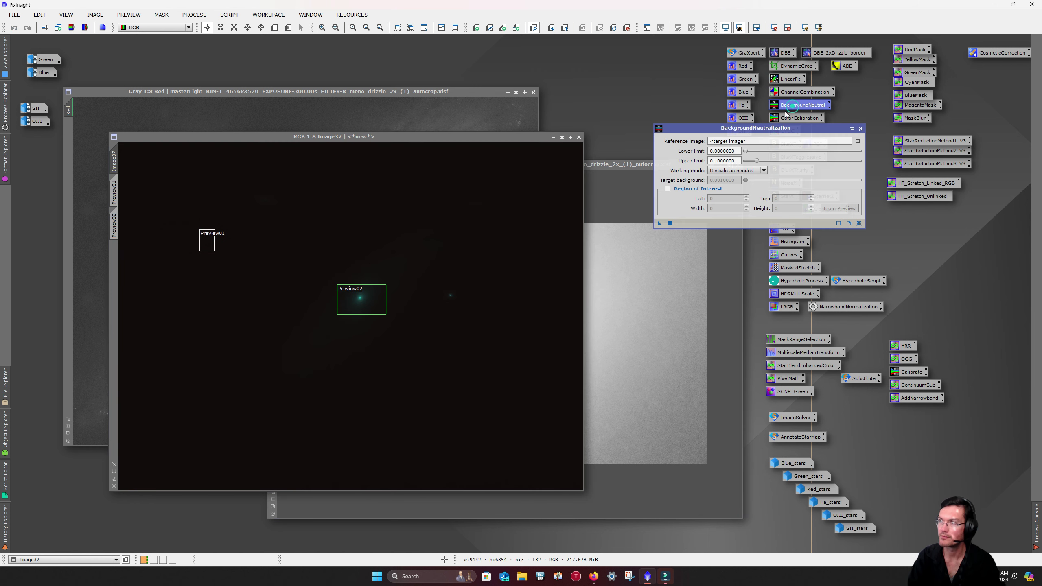
pyautogui.click(113, 189)
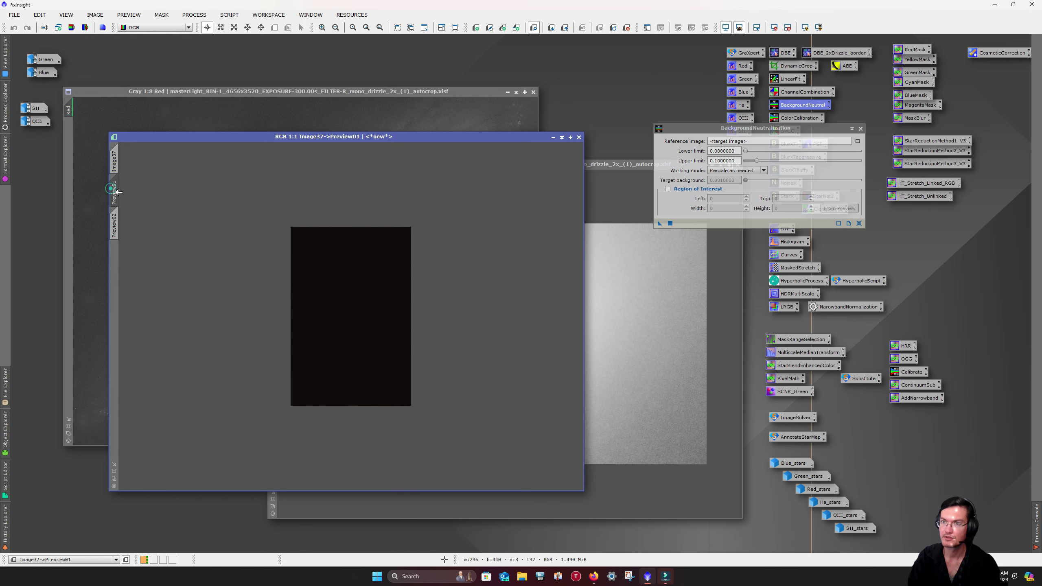
pyautogui.moveTo(113, 189); pyautogui.dragTo(524, 201)
pyautogui.click(114, 157)
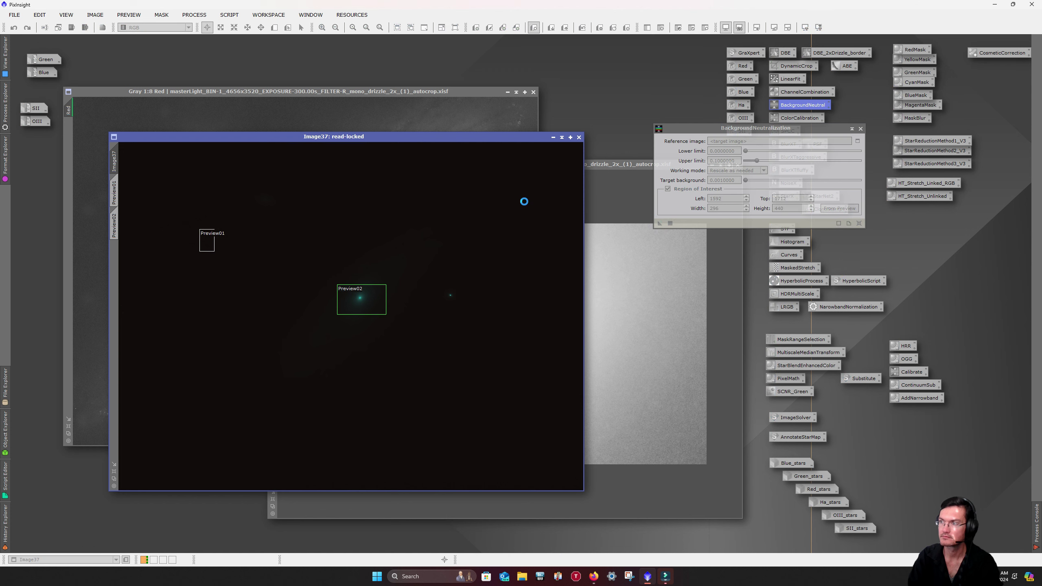
pyautogui.click(861, 129)
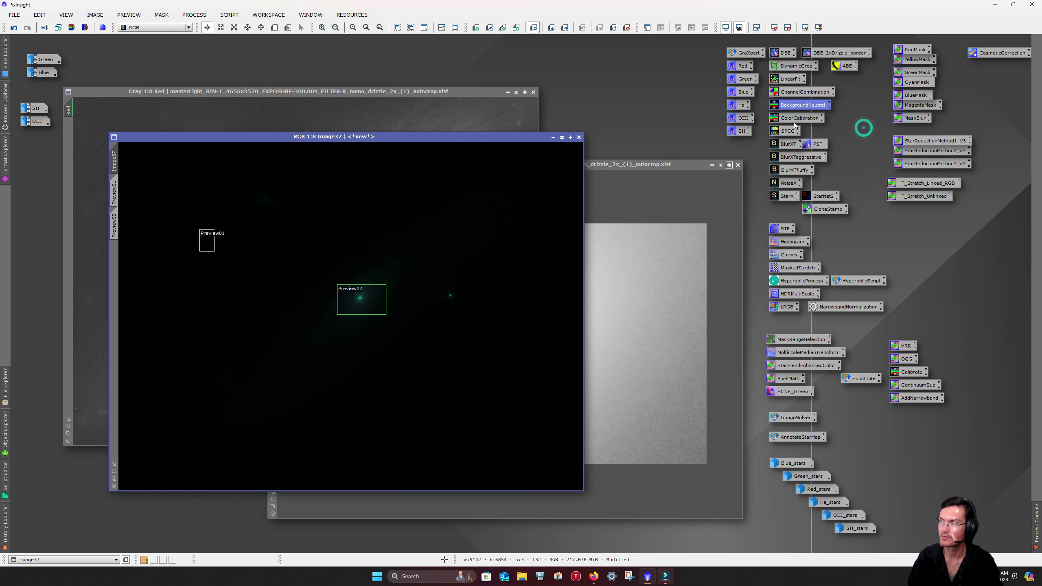
# Step: Run ColorCalibration on the combined image without structure detection, with the core preview as white reference and the dark-sky preview as background reference
pyautogui.doubleClick(798, 118)
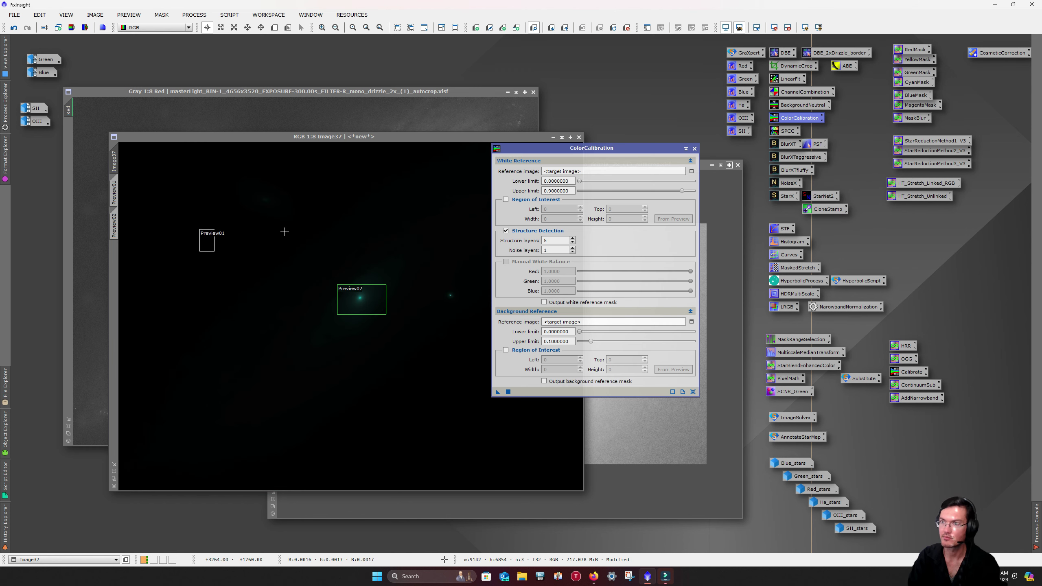
pyautogui.click(506, 231)
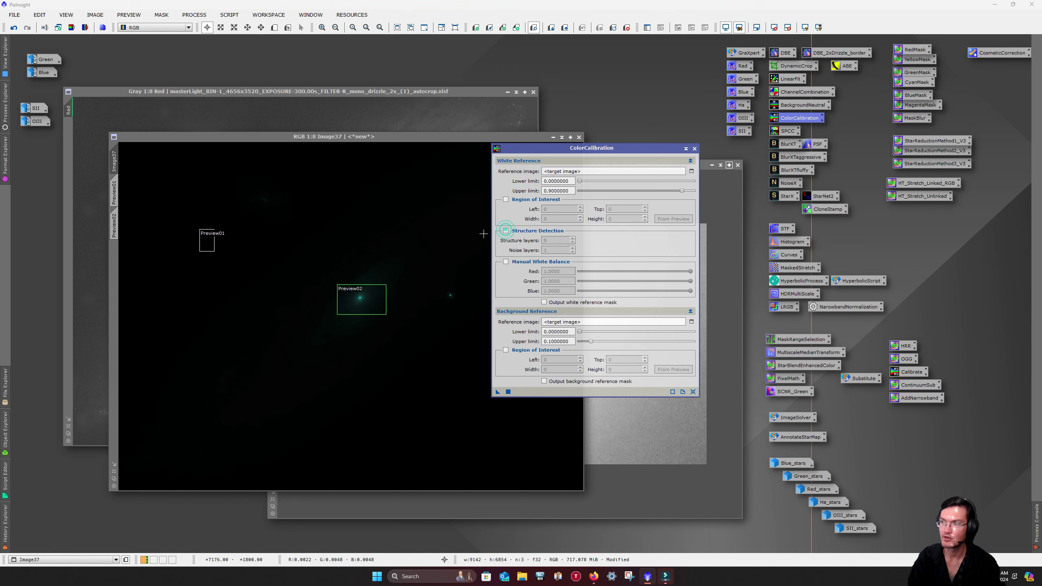
pyautogui.click(114, 191)
pyautogui.moveTo(115, 192); pyautogui.dragTo(505, 353)
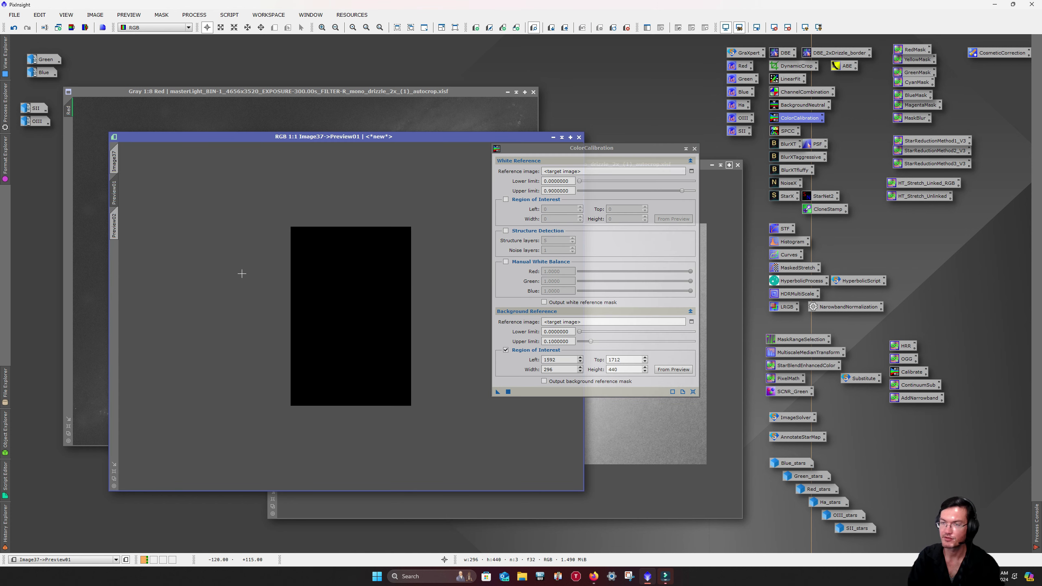
pyautogui.click(114, 226)
pyautogui.moveTo(114, 225); pyautogui.dragTo(508, 203)
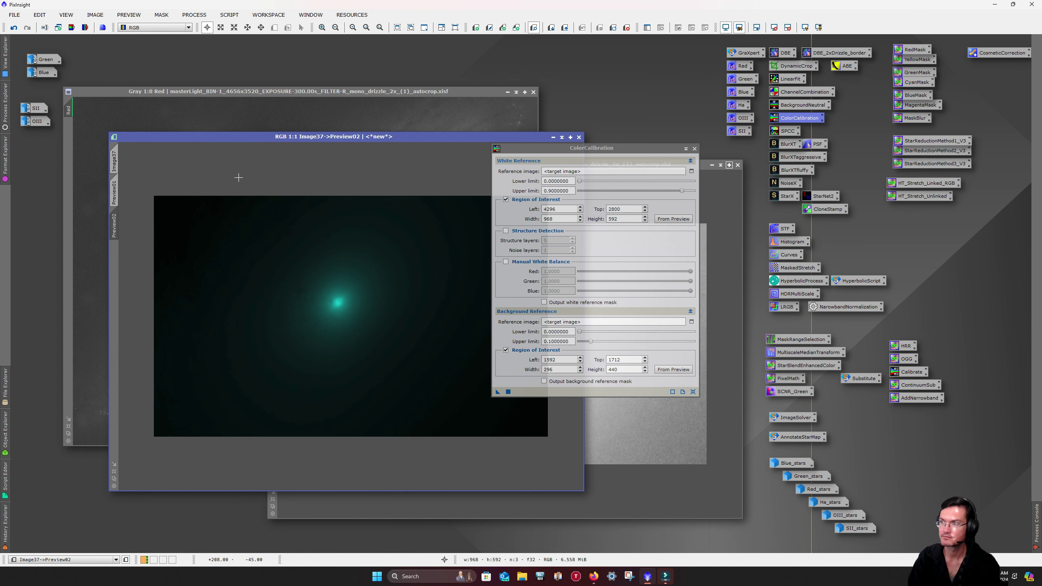
pyautogui.click(116, 162)
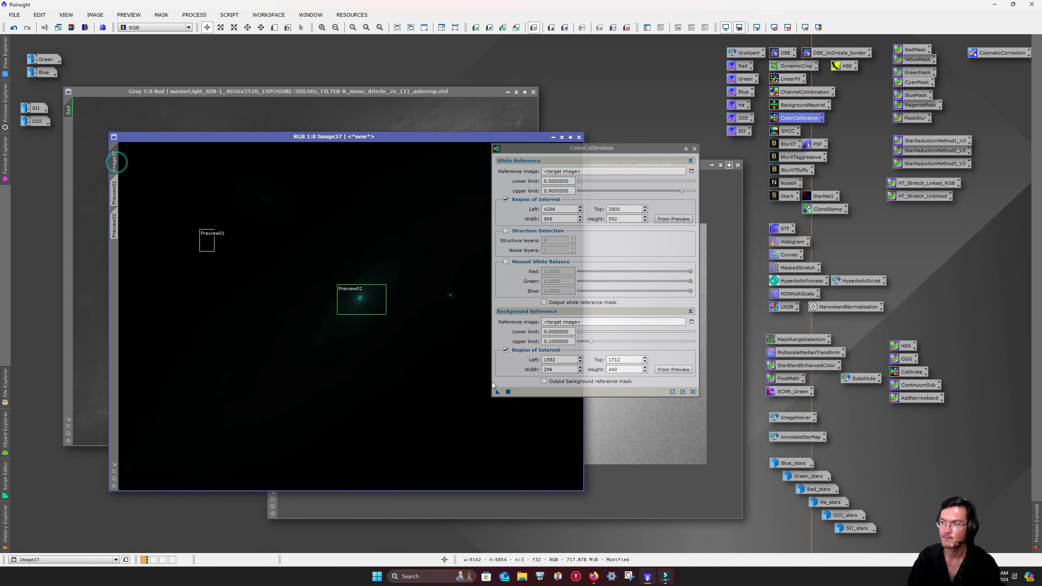
pyautogui.click(497, 392)
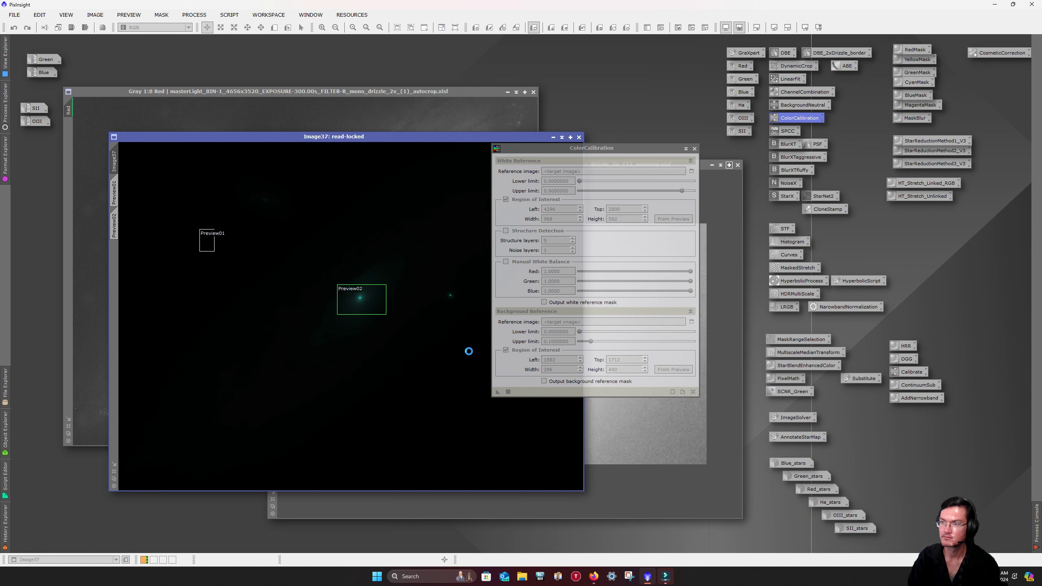
pyautogui.click(694, 149)
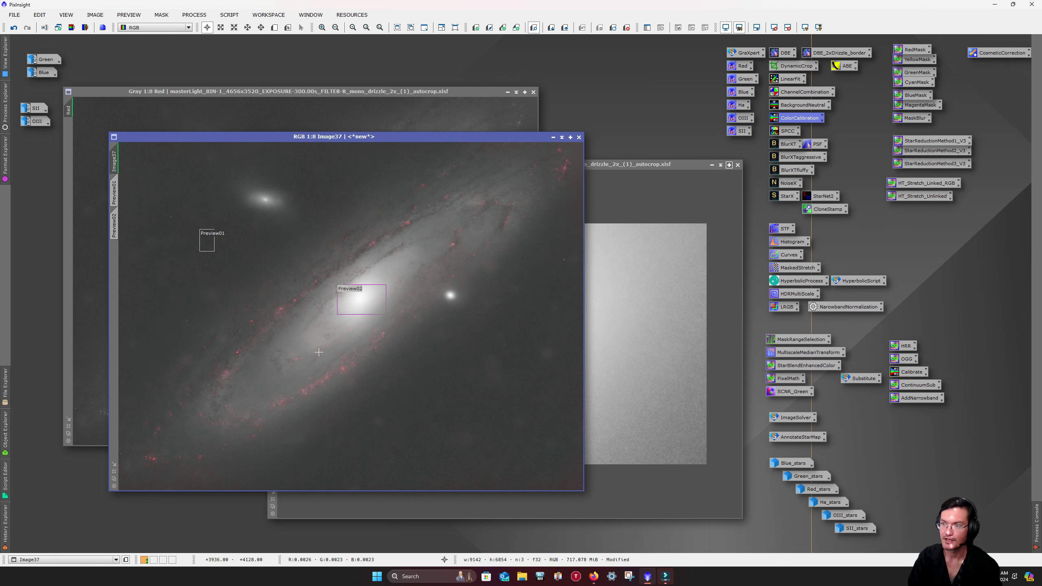
# Step: Minimize the Ha and Red images and park their icons one above the other on the empty workspace
pyautogui.scroll(3, 319, 352)
pyautogui.scroll(2, 301, 353)
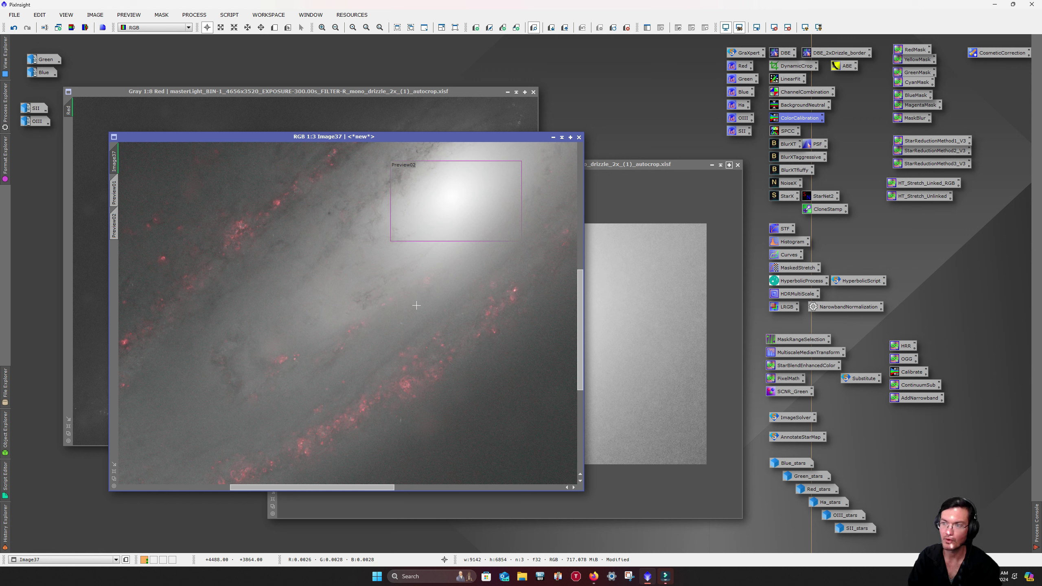
pyautogui.click(711, 166)
pyautogui.click(519, 334)
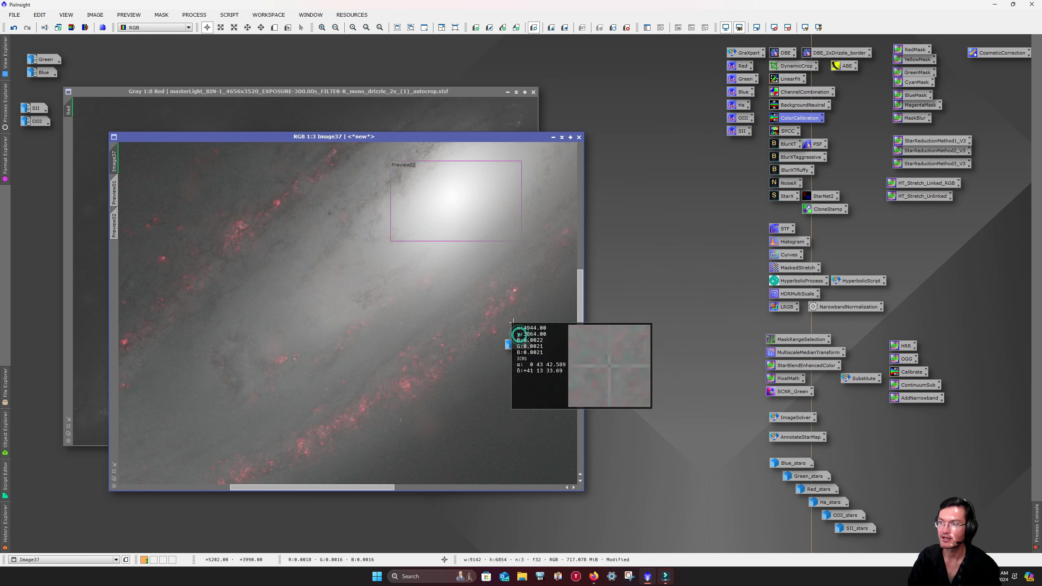
pyautogui.moveTo(525, 342); pyautogui.dragTo(299, 77)
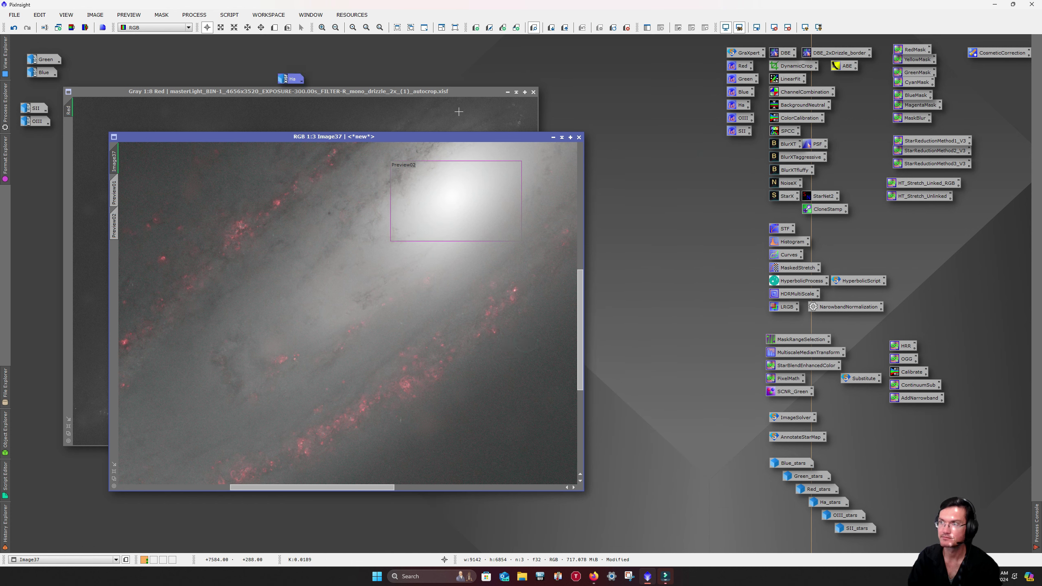
pyautogui.click(507, 93)
pyautogui.moveTo(322, 272); pyautogui.dragTo(296, 99)
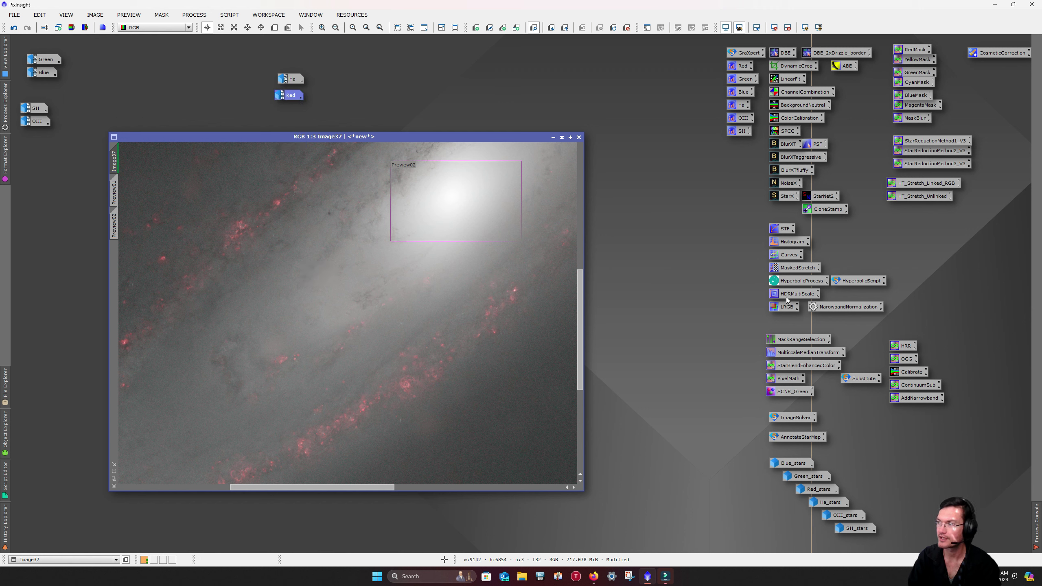
# Step: Apply the ContinuumSub PixelMath expression $T[0]-($T[1]-med($T[1])) to the combined image to create grayscale image NB, and auto-stretch its display
pyautogui.doubleClick(915, 386)
pyautogui.moveTo(560, 273); pyautogui.dragTo(746, 157)
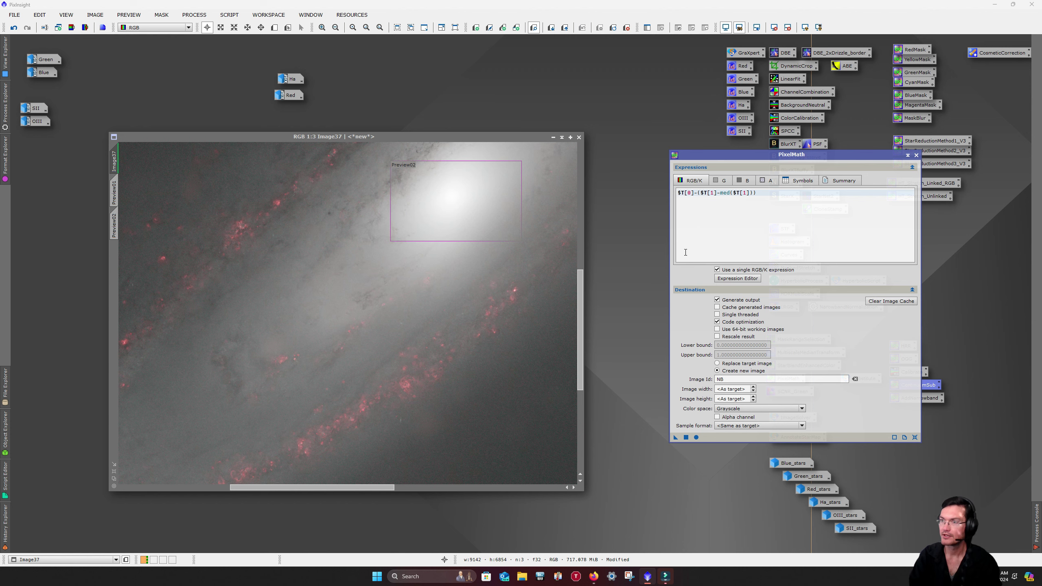
pyautogui.click(675, 437)
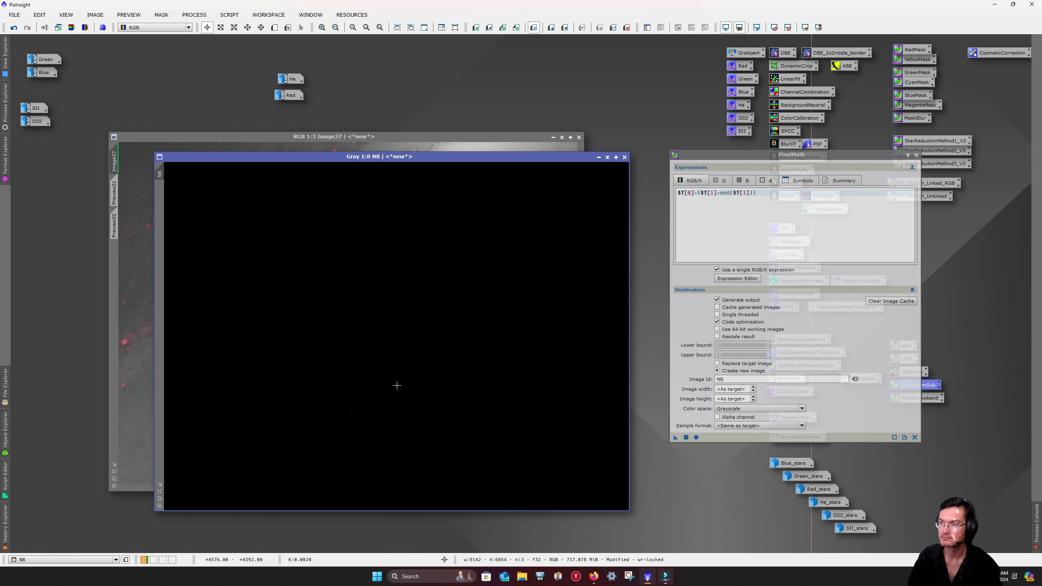
pyautogui.hotkey('ctrl', 'a')
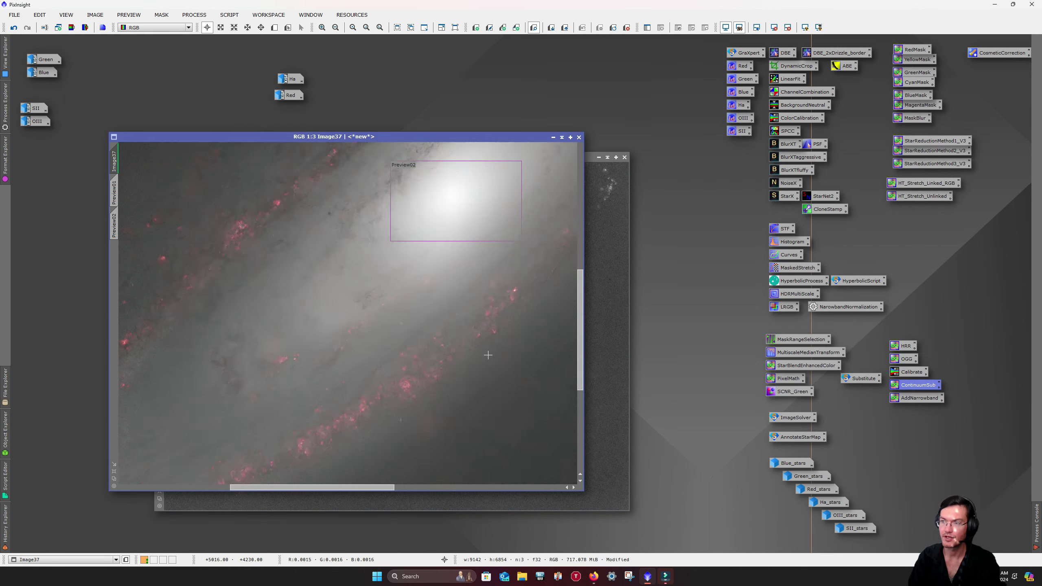
# Step: Close the combined Ha and Red image without saving it
pyautogui.scroll(-4, 486, 352)
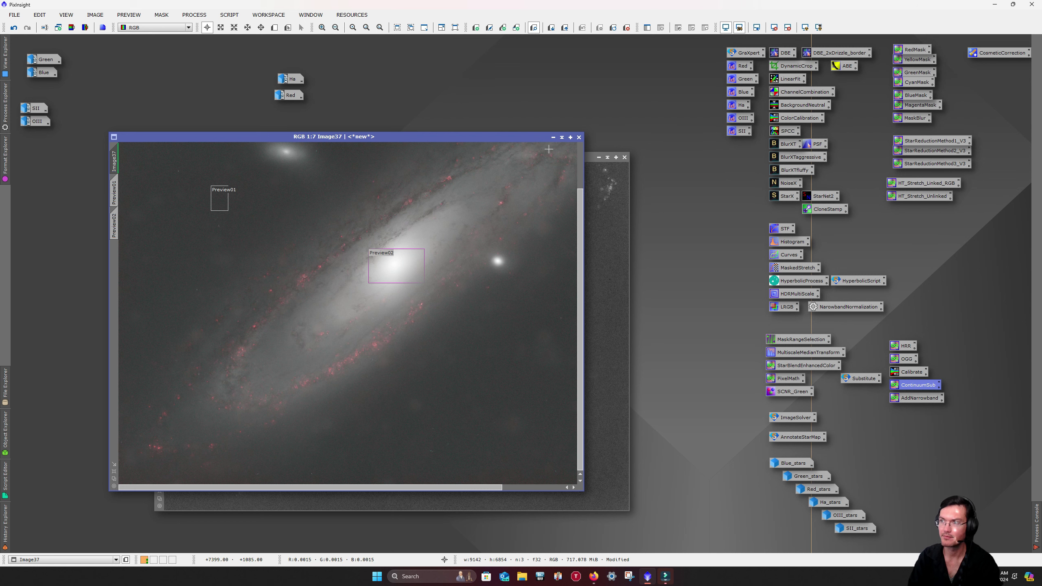
pyautogui.click(578, 137)
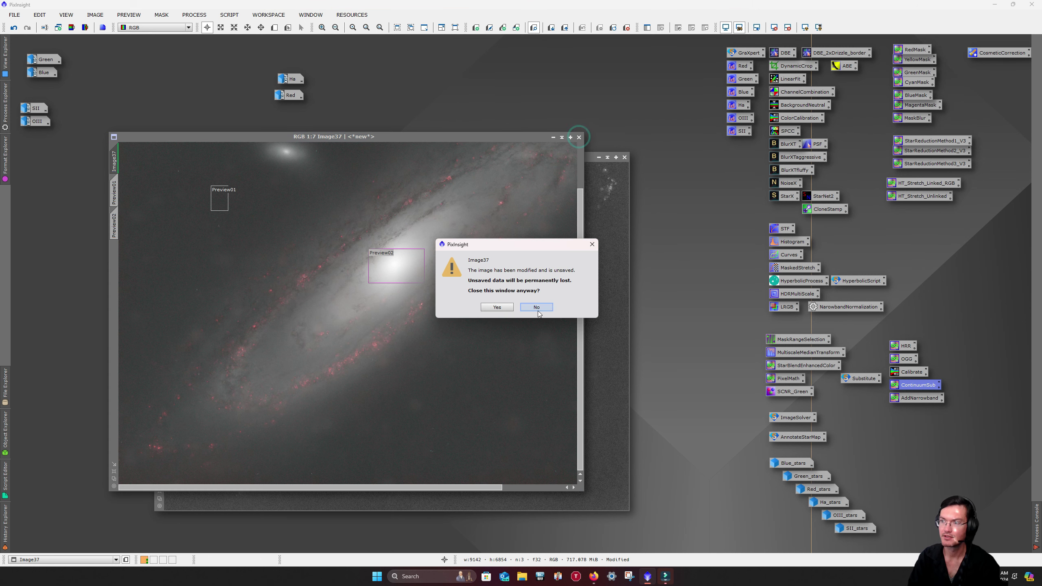
pyautogui.click(496, 307)
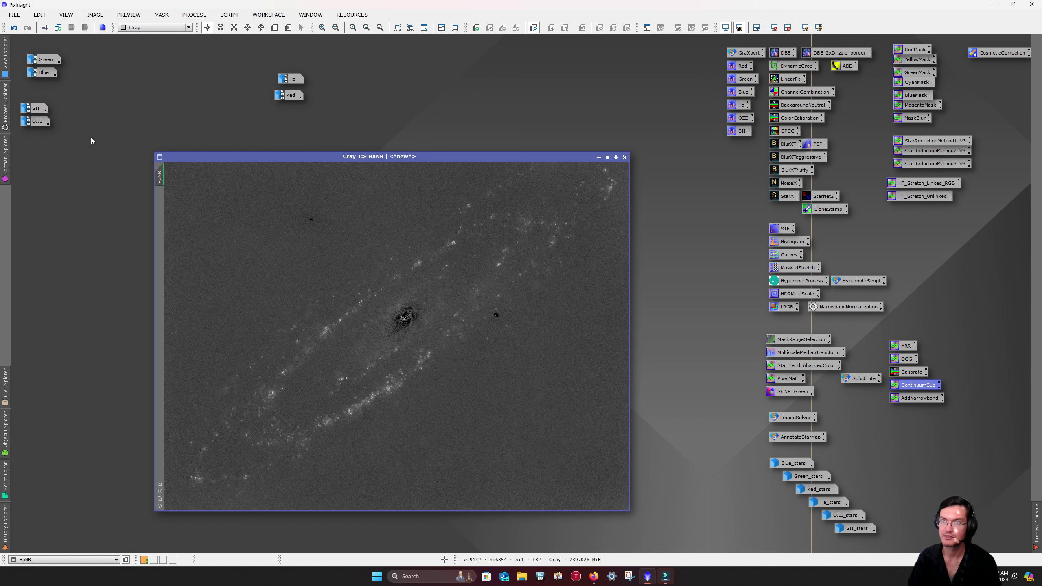
# Step: Restore the minimized OIII and Green images and arrange their windows so that both remain accessible
pyautogui.doubleClick(35, 121)
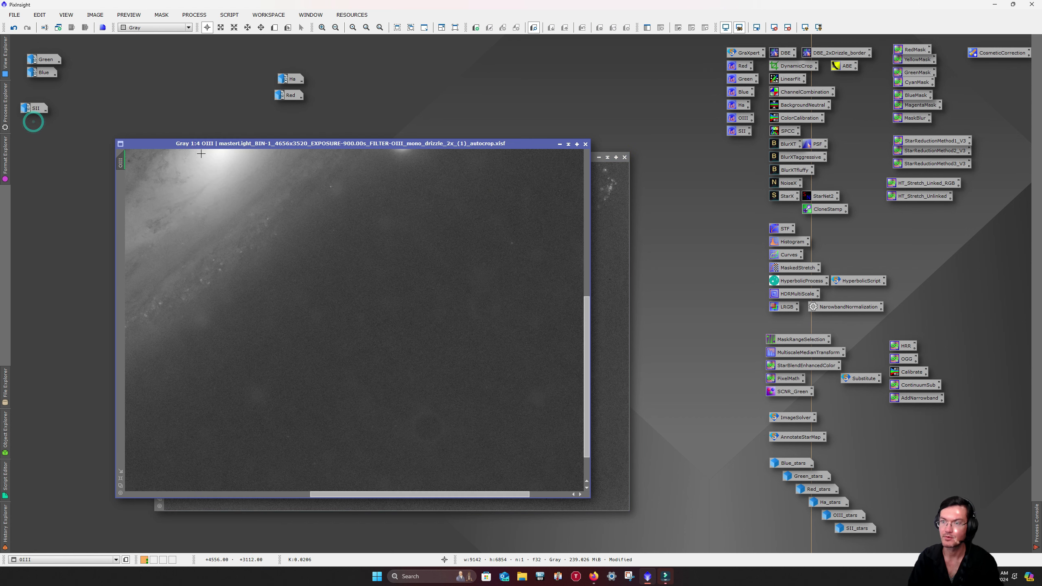
pyautogui.moveTo(258, 142); pyautogui.dragTo(345, 156)
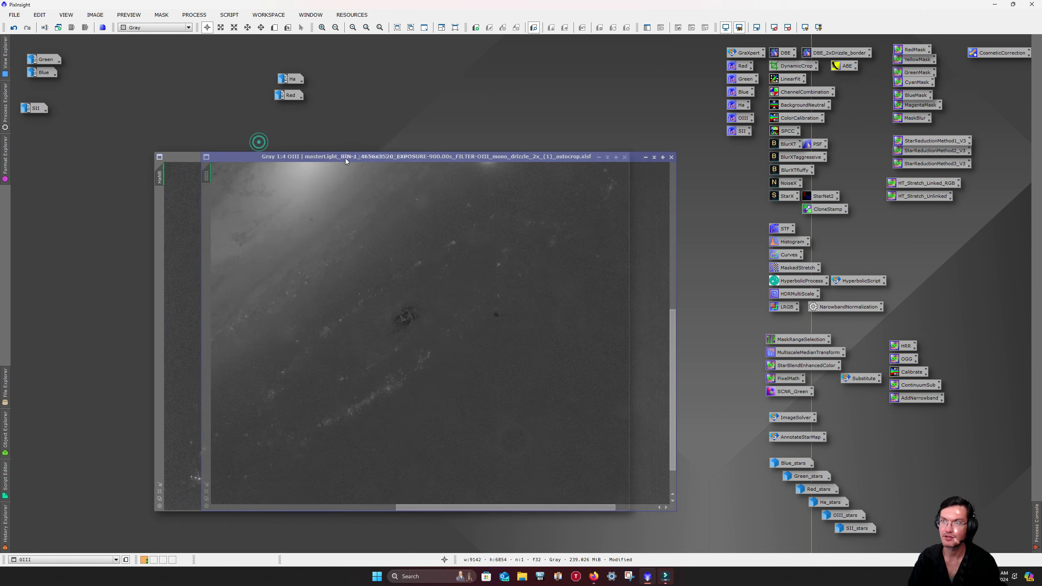
pyautogui.doubleClick(42, 61)
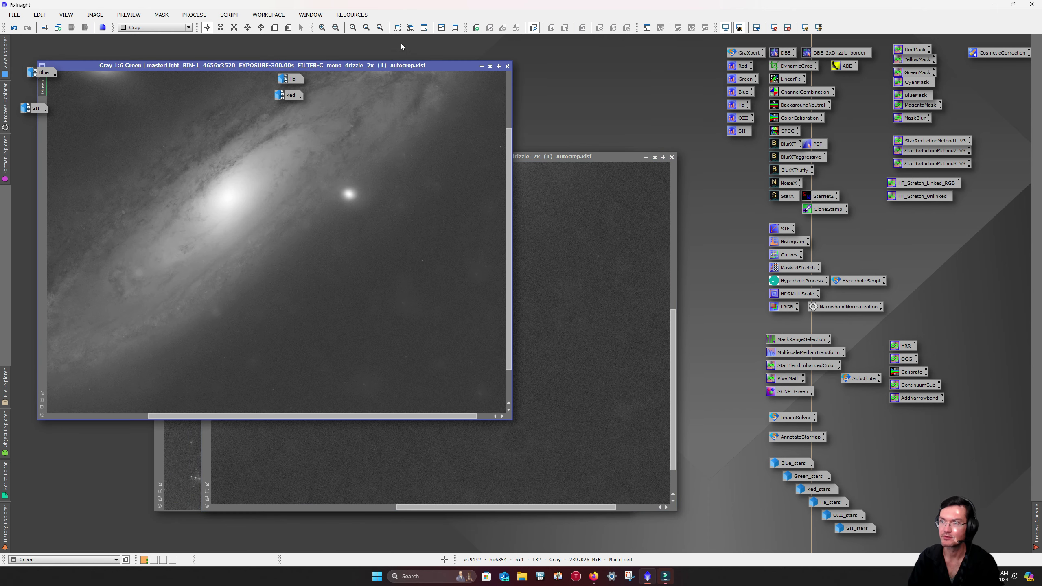
pyautogui.moveTo(370, 66); pyautogui.dragTo(388, 199)
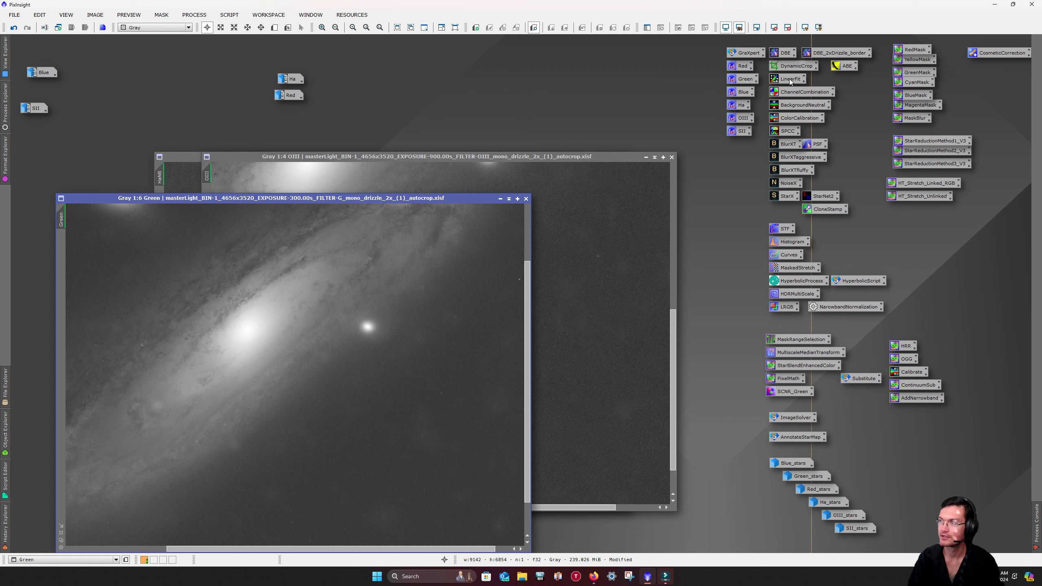
# Step: Combine the starless images into a new RGB image with ChannelCombination, using OIII for R and Green for both G and B
pyautogui.doubleClick(799, 93)
pyautogui.moveTo(61, 220); pyautogui.dragTo(643, 107)
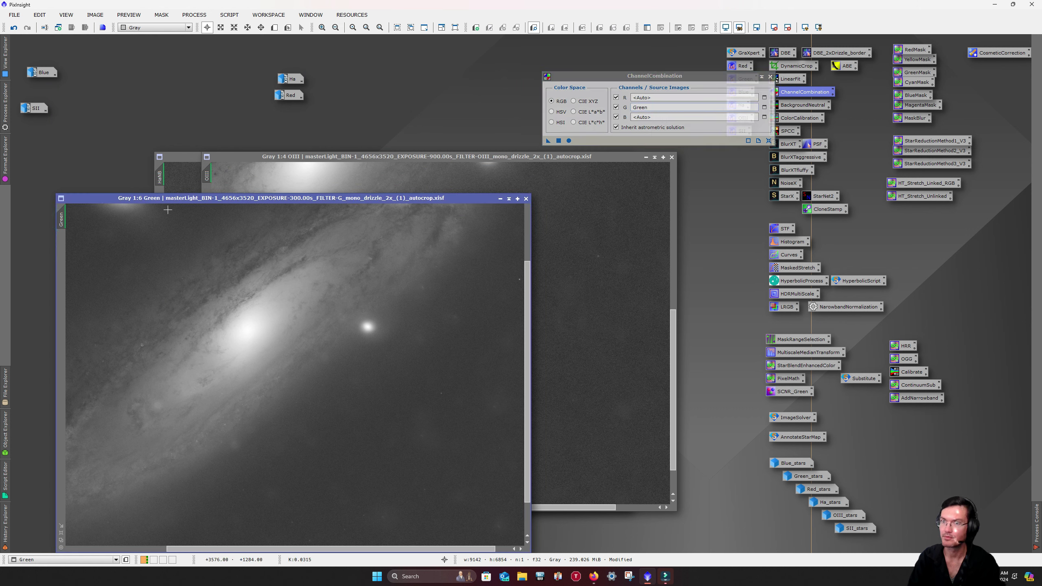
pyautogui.moveTo(63, 219); pyautogui.dragTo(662, 117)
pyautogui.click(597, 190)
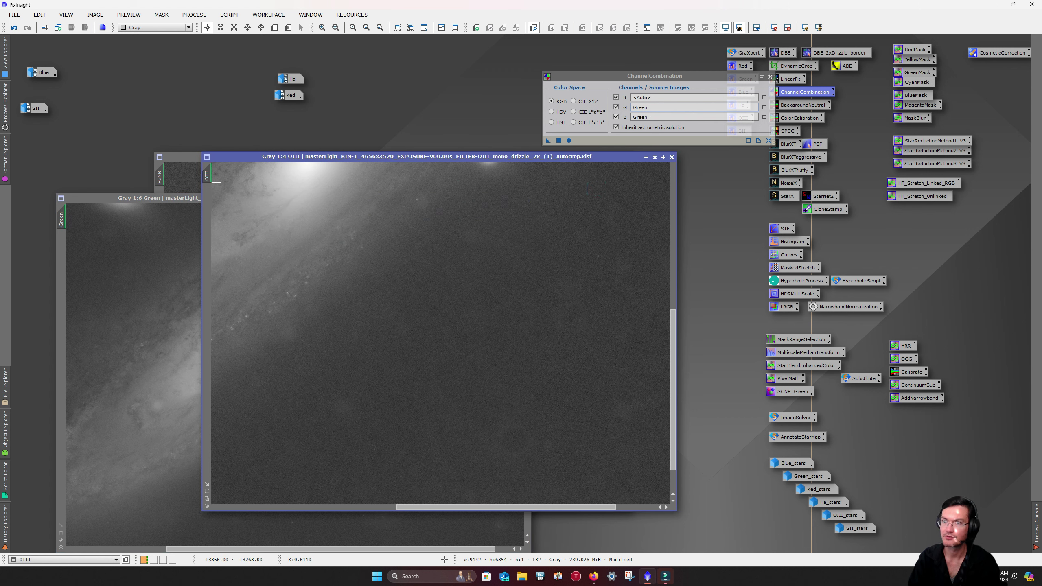
pyautogui.moveTo(207, 174); pyautogui.dragTo(656, 97)
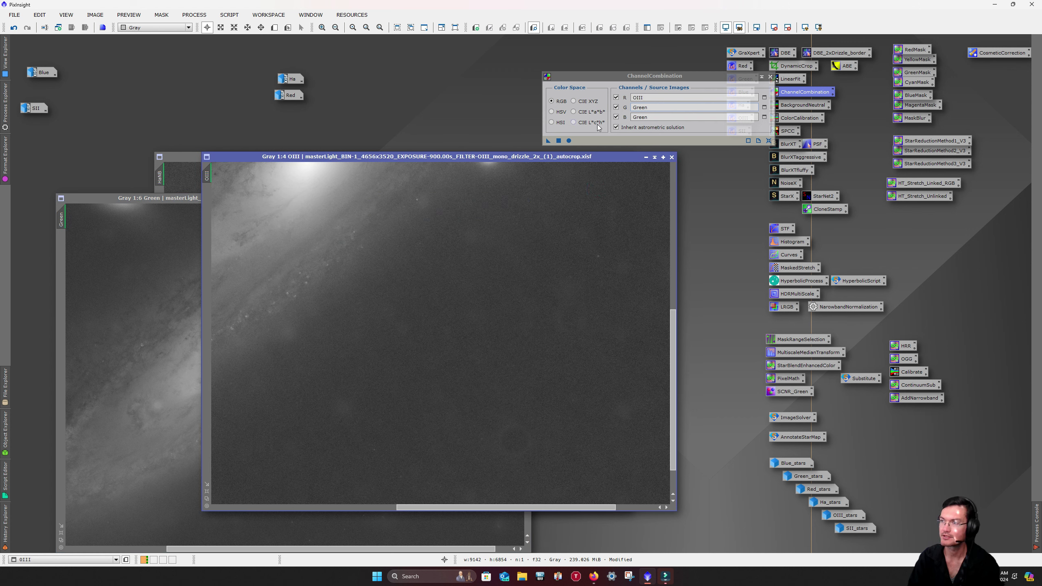
pyautogui.click(568, 141)
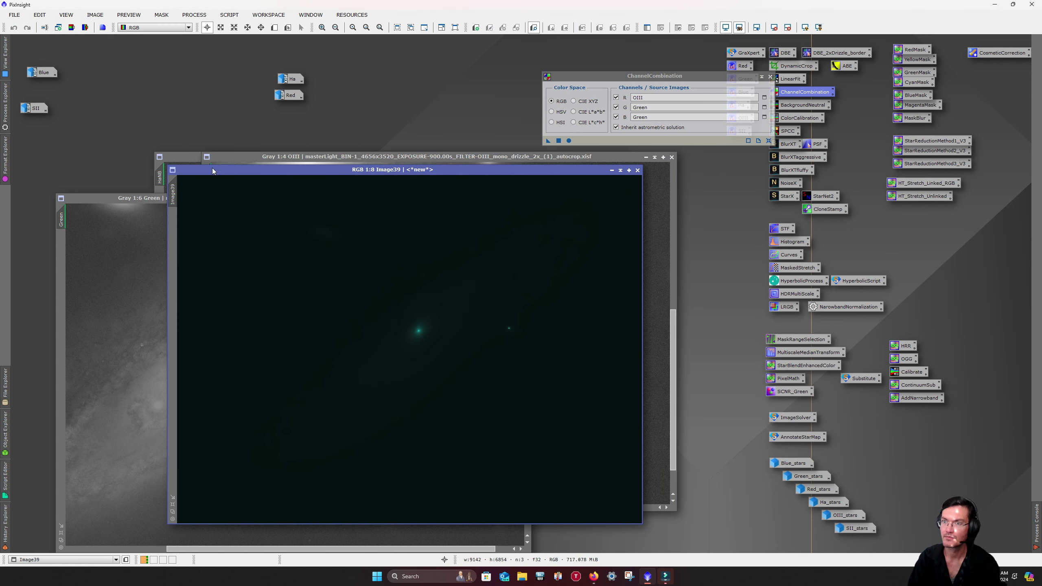
# Step: Copy the dark-sky and core previews from the Ha image to the OIII and Green combination, and minimize the Ha image again
pyautogui.doubleClick(291, 79)
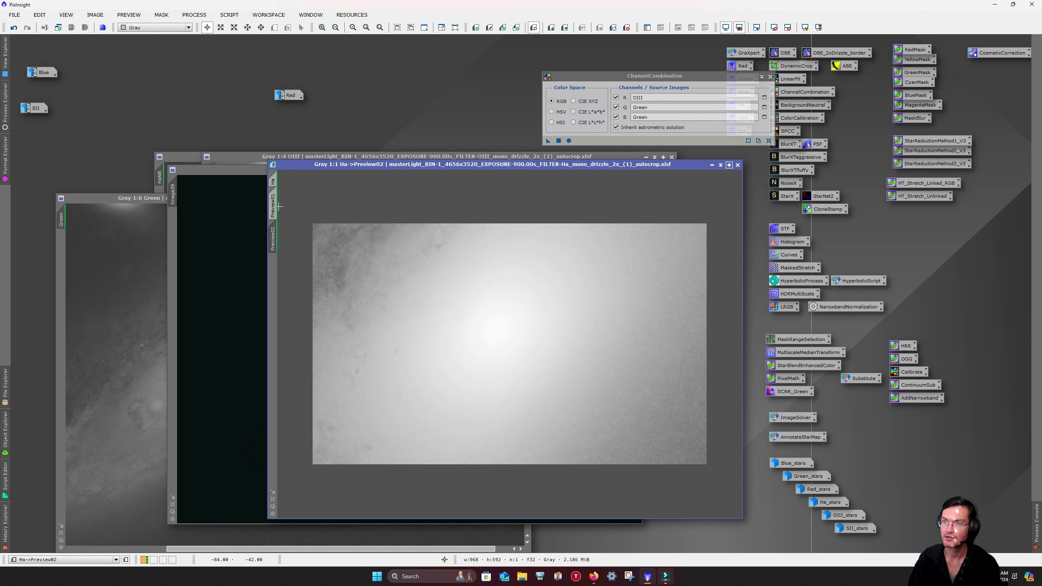
pyautogui.click(275, 204)
pyautogui.moveTo(278, 204); pyautogui.dragTo(172, 236)
pyautogui.click(273, 238)
pyautogui.moveTo(273, 236); pyautogui.dragTo(221, 259)
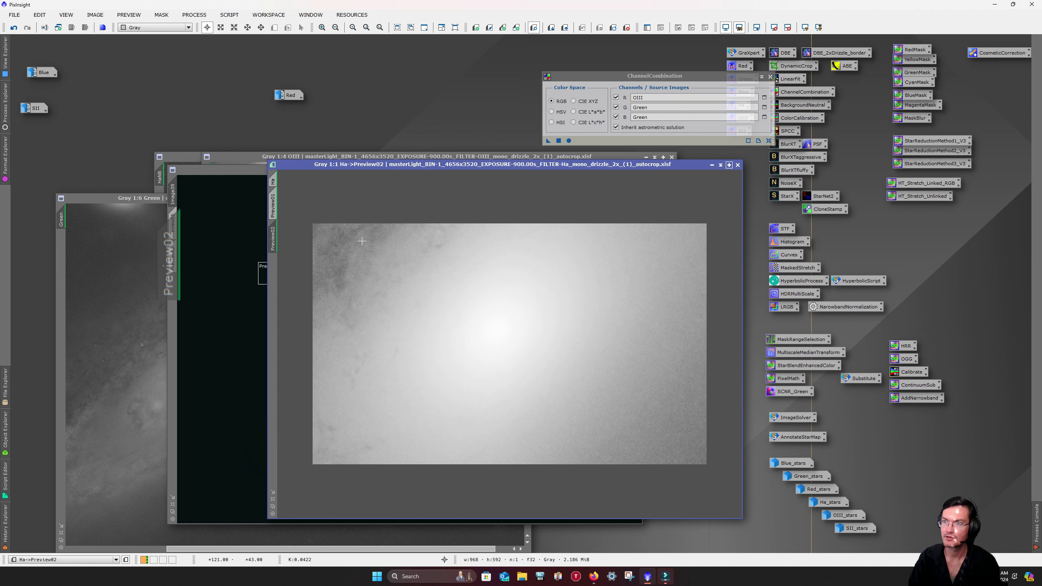
pyautogui.click(712, 164)
pyautogui.click(472, 175)
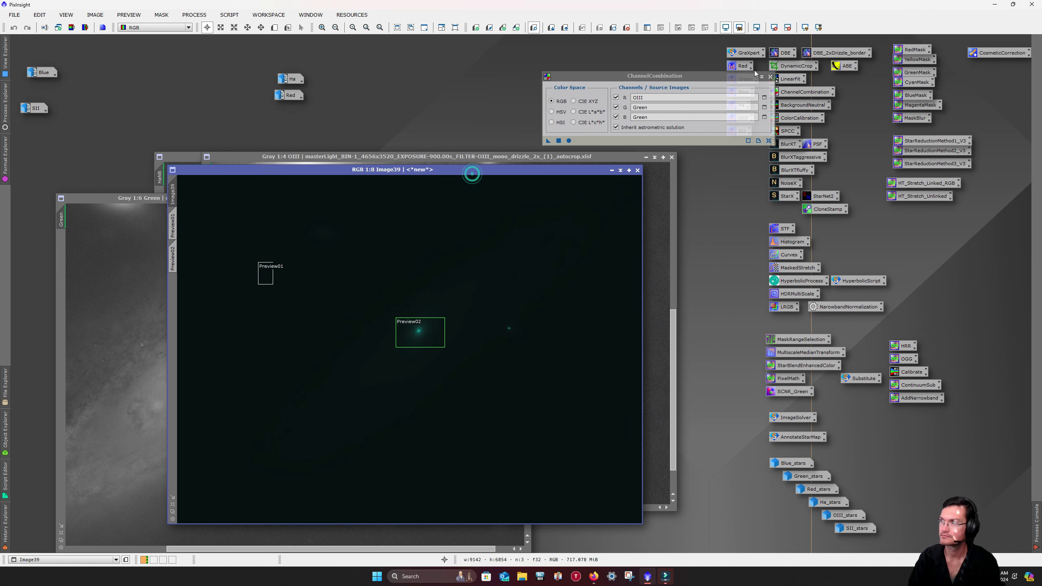
# Step: Neutralize the background of the combined OIII and Green image, using Preview01 as the region of interest
pyautogui.click(771, 77)
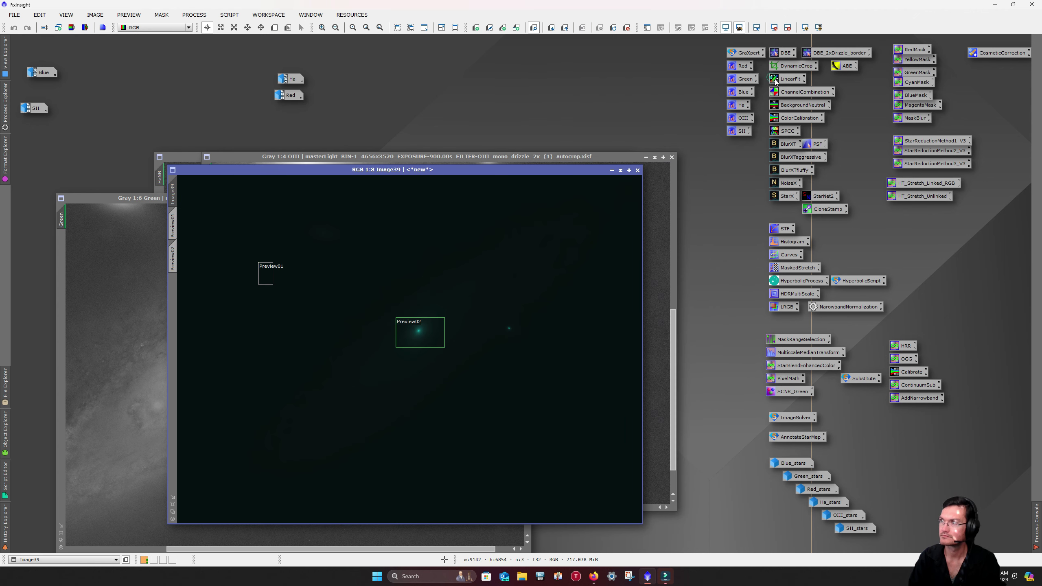
pyautogui.doubleClick(794, 106)
pyautogui.click(172, 223)
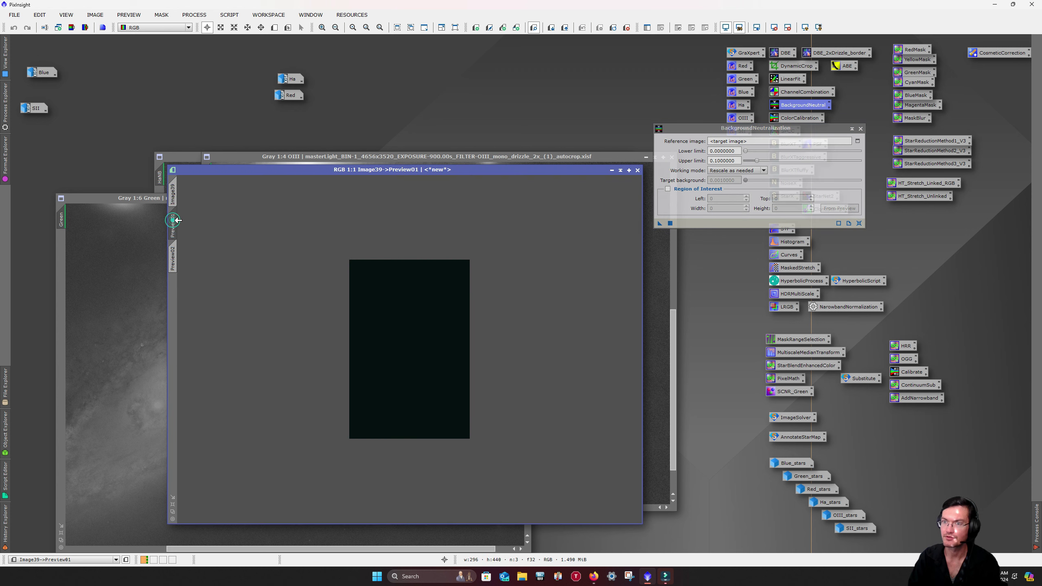
pyautogui.moveTo(172, 222); pyautogui.dragTo(667, 190)
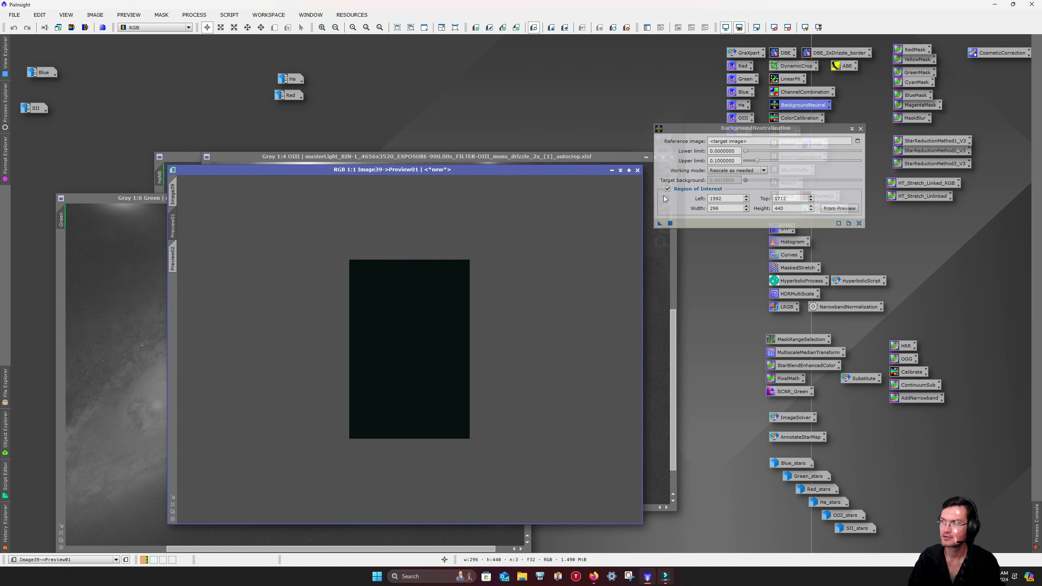
pyautogui.click(173, 192)
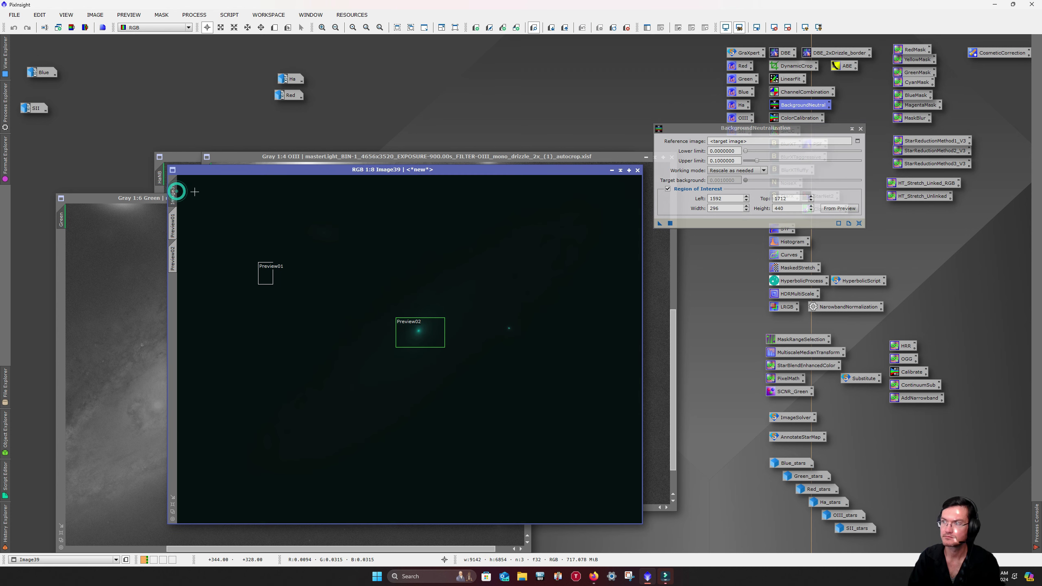
pyautogui.moveTo(659, 224); pyautogui.dragTo(513, 242)
pyautogui.click(861, 130)
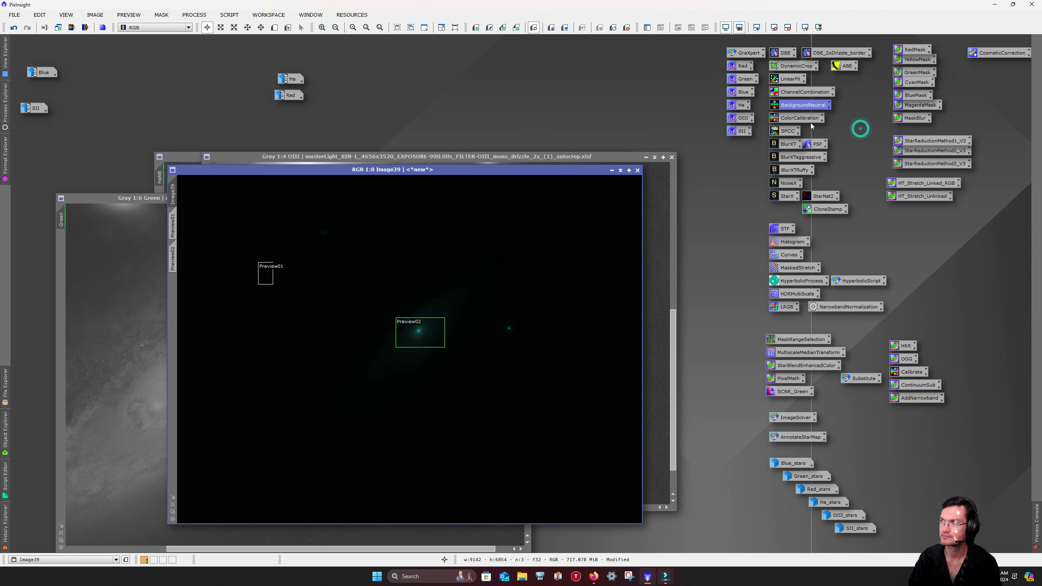
# Step: Color-calibrate the combined image with structure detection off, using Preview02 as the white reference region and Preview01 as the background reference region
pyautogui.doubleClick(799, 118)
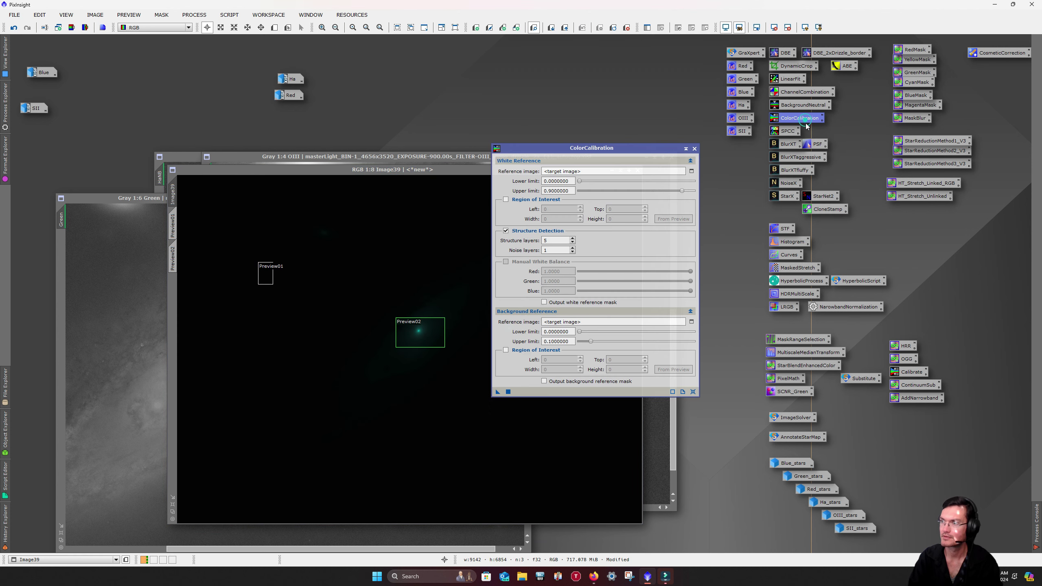
pyautogui.click(506, 232)
pyautogui.click(173, 223)
pyautogui.moveTo(174, 223); pyautogui.dragTo(509, 348)
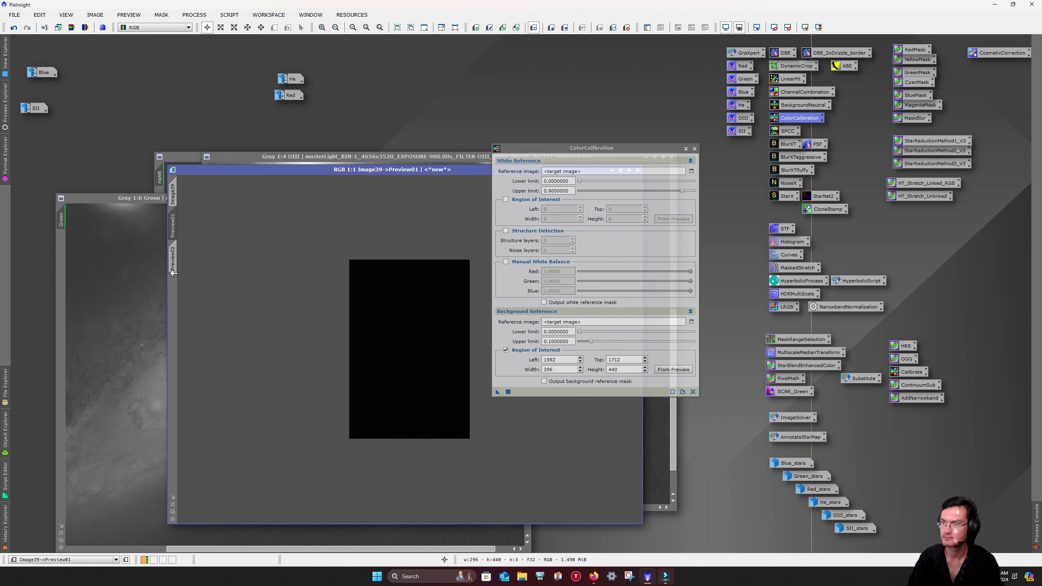
pyautogui.click(173, 271)
pyautogui.moveTo(497, 210); pyautogui.dragTo(508, 204)
pyautogui.click(173, 192)
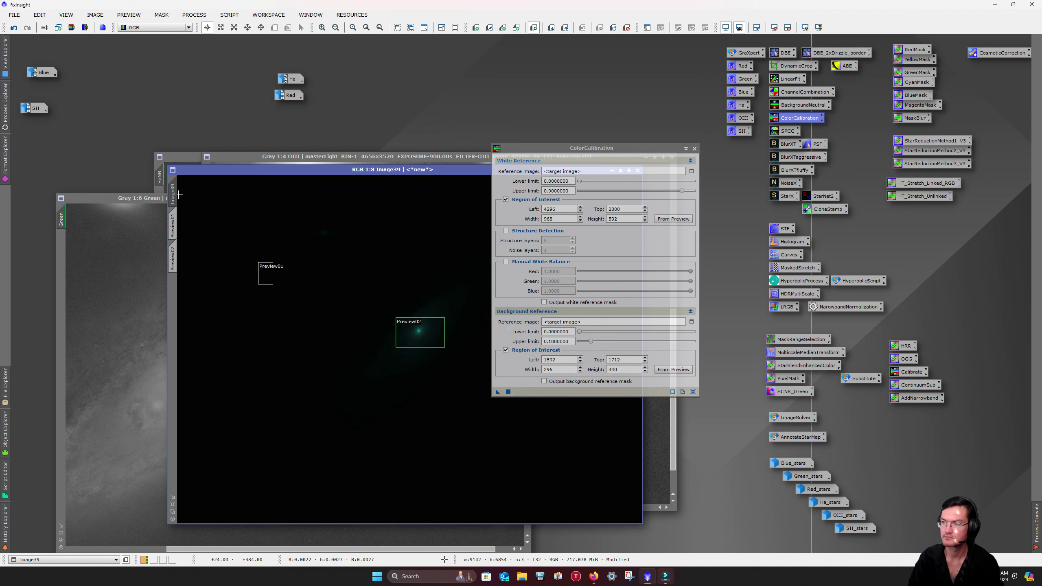
pyautogui.moveTo(496, 392); pyautogui.dragTo(429, 300)
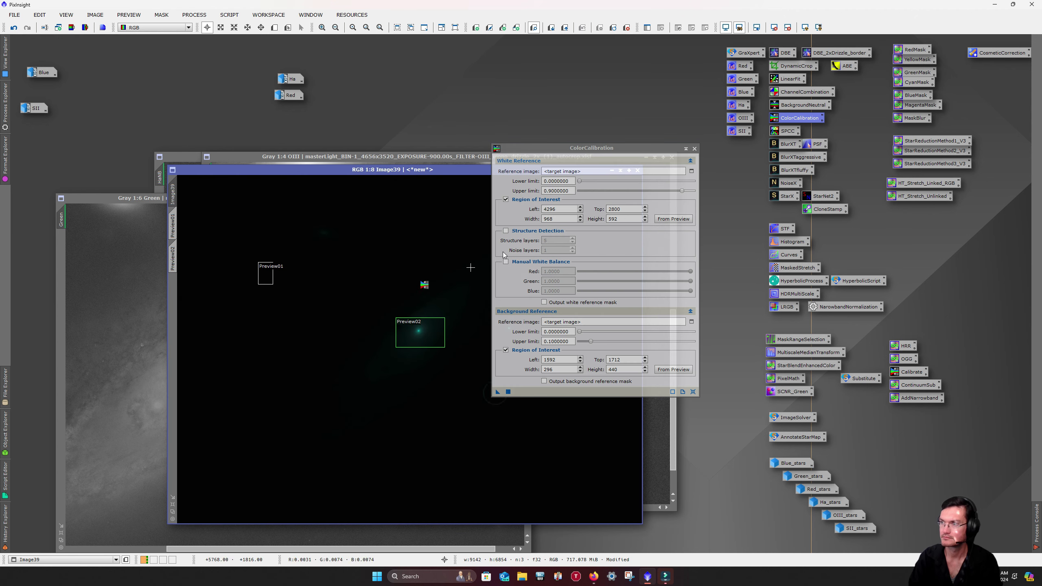
pyautogui.click(694, 149)
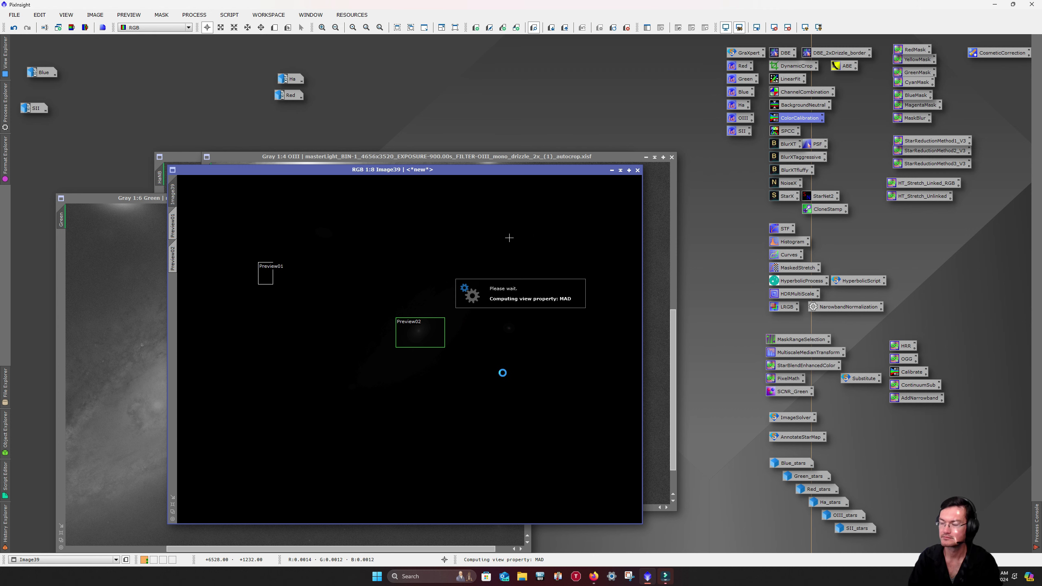
# Step: Create the continuum-subtracted grayscale image NB from the combined image with the PixelMath expression $T[0]-($T[1]-med($T[1])), and auto-stretch its display
pyautogui.scroll(3, 521, 263)
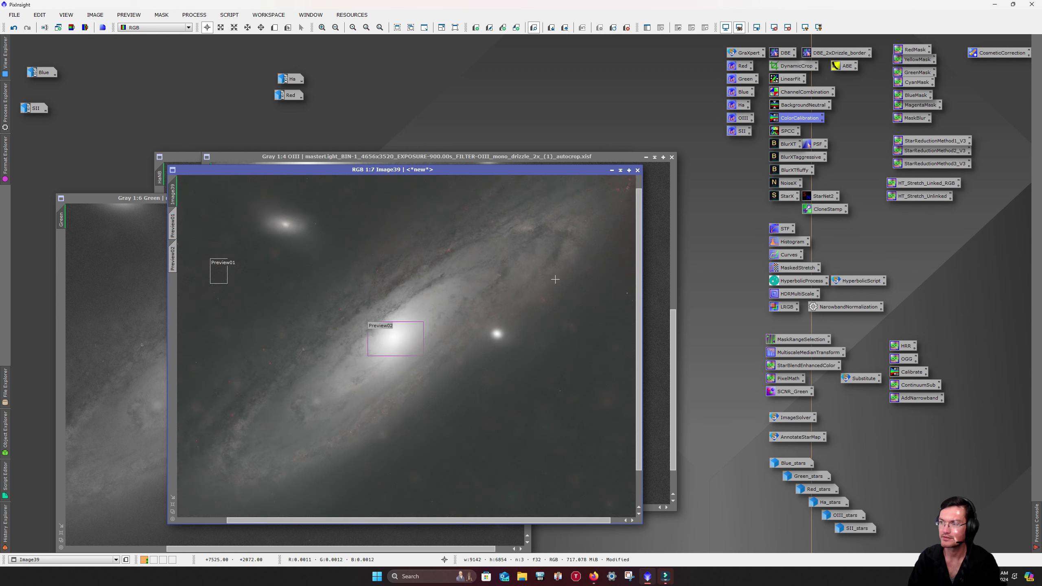
pyautogui.scroll(1, 468, 262)
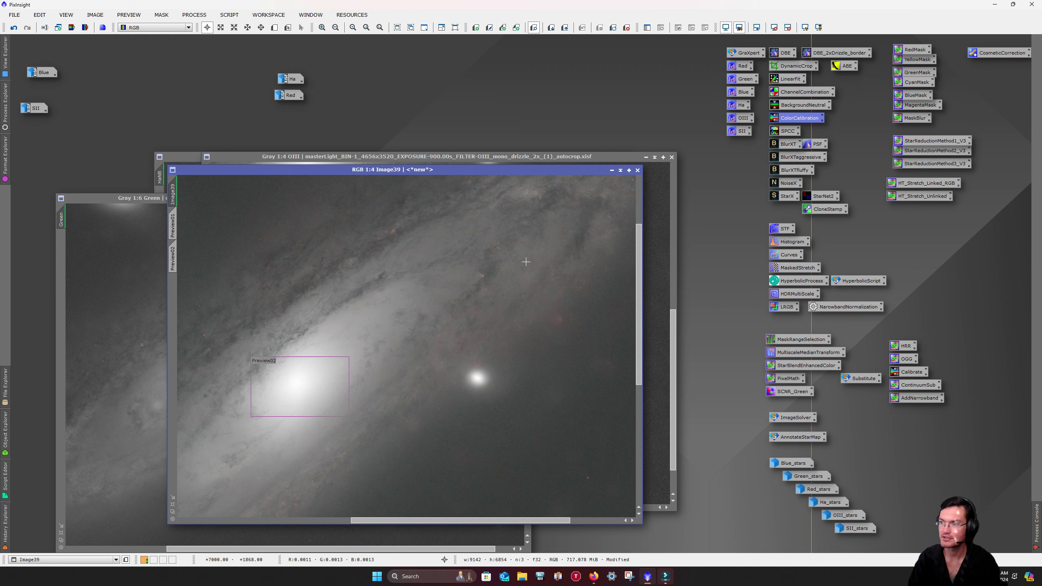
pyautogui.scroll(2, 525, 261)
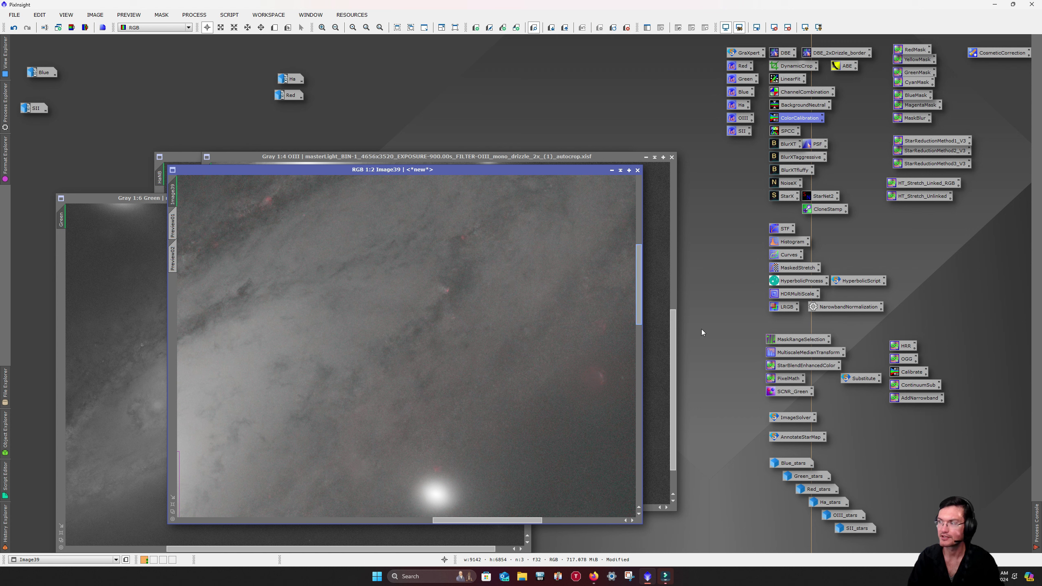
pyautogui.doubleClick(910, 385)
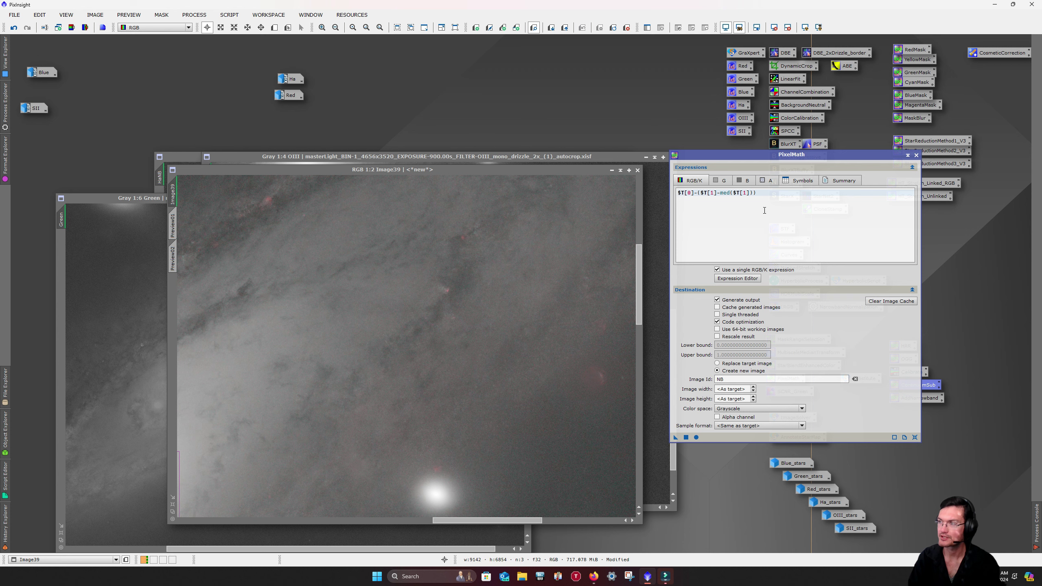
pyautogui.moveTo(675, 439); pyautogui.dragTo(527, 262)
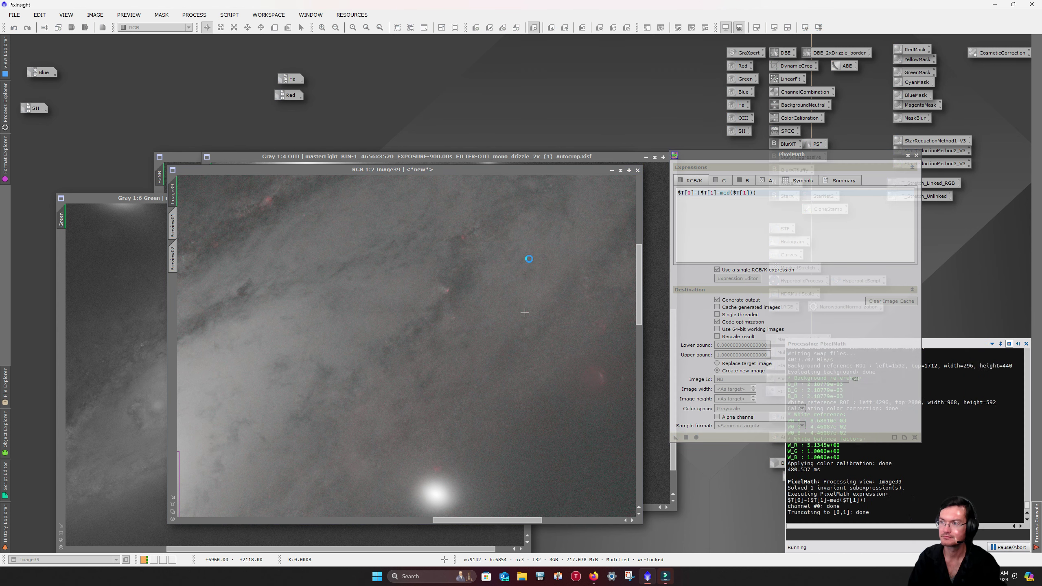
pyautogui.hotkey('ctrl', 'a')
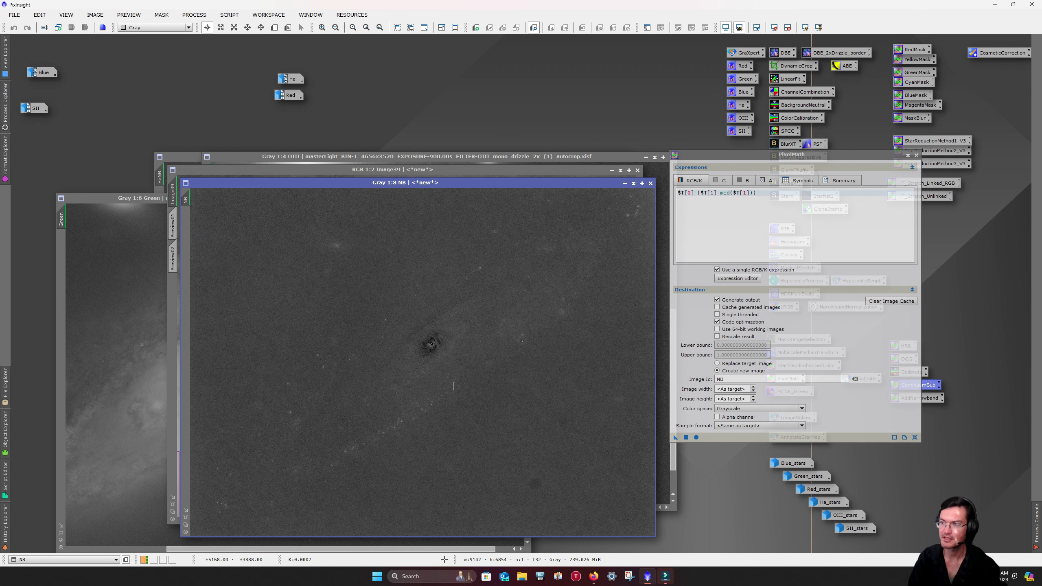
# Step: Rename the continuum-subtracted NB image as OIIINB
pyautogui.scroll(5, 350, 446)
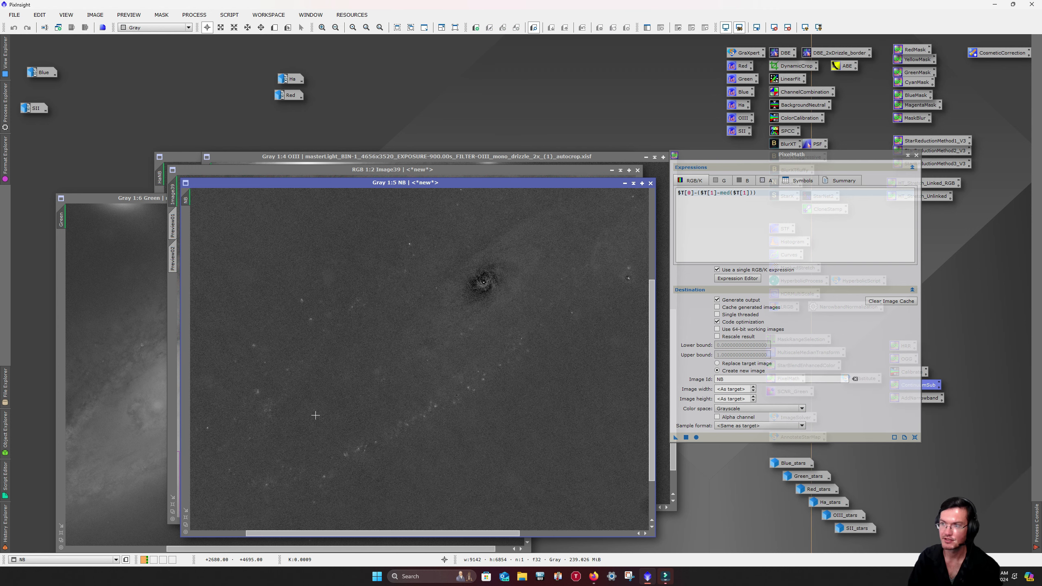
pyautogui.scroll(2, 517, 461)
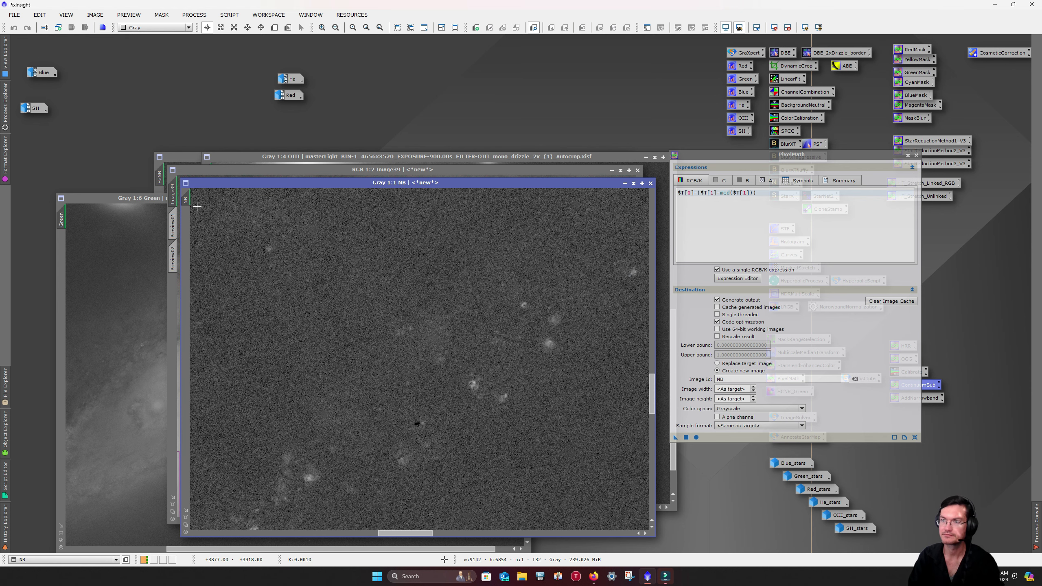
pyautogui.doubleClick(185, 199)
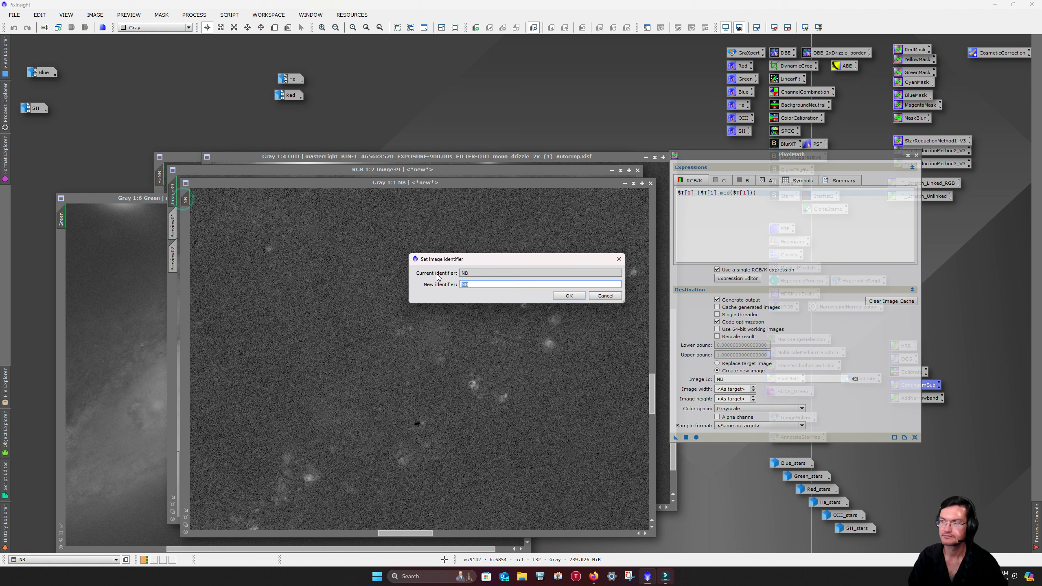
pyautogui.click(465, 285)
pyautogui.write('O')
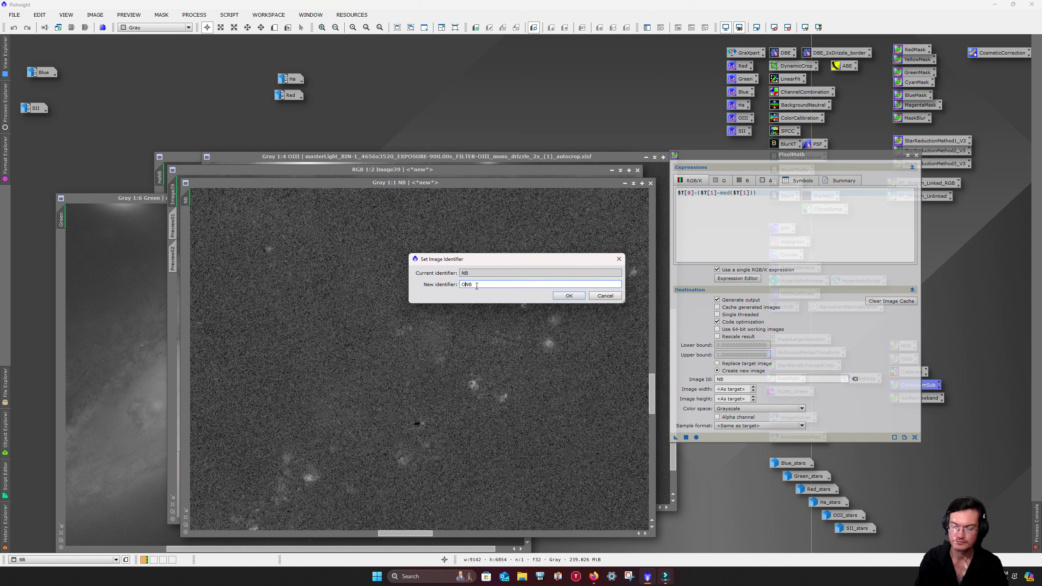
pyautogui.write('III')
pyautogui.click(568, 296)
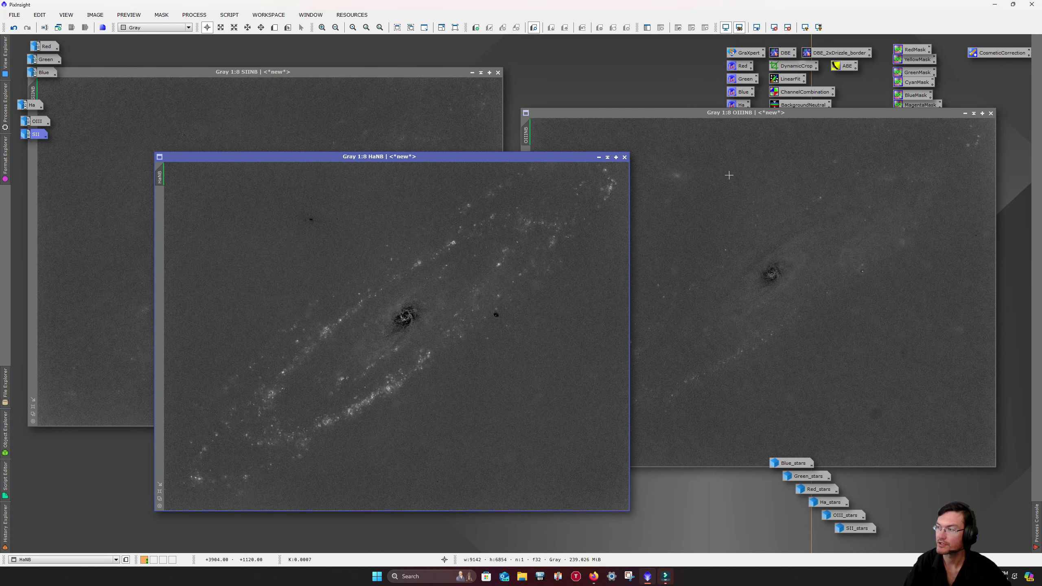
# Step: Examine the emission regions along the galaxy's arm up close in the SIINB, HaNB and OIIINB images
pyautogui.click(307, 137)
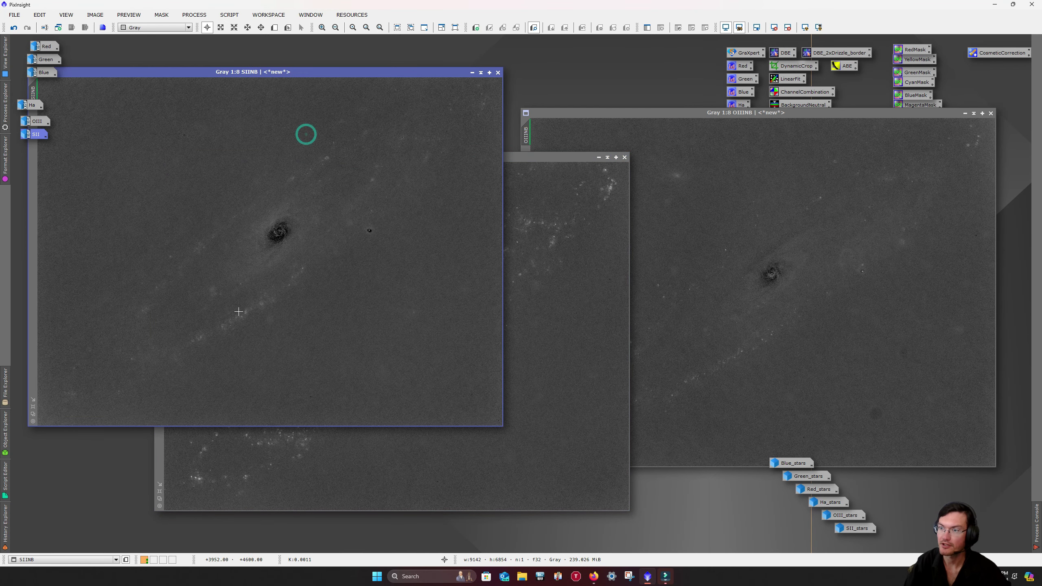
pyautogui.scroll(2, 226, 306)
pyautogui.scroll(4, 226, 306)
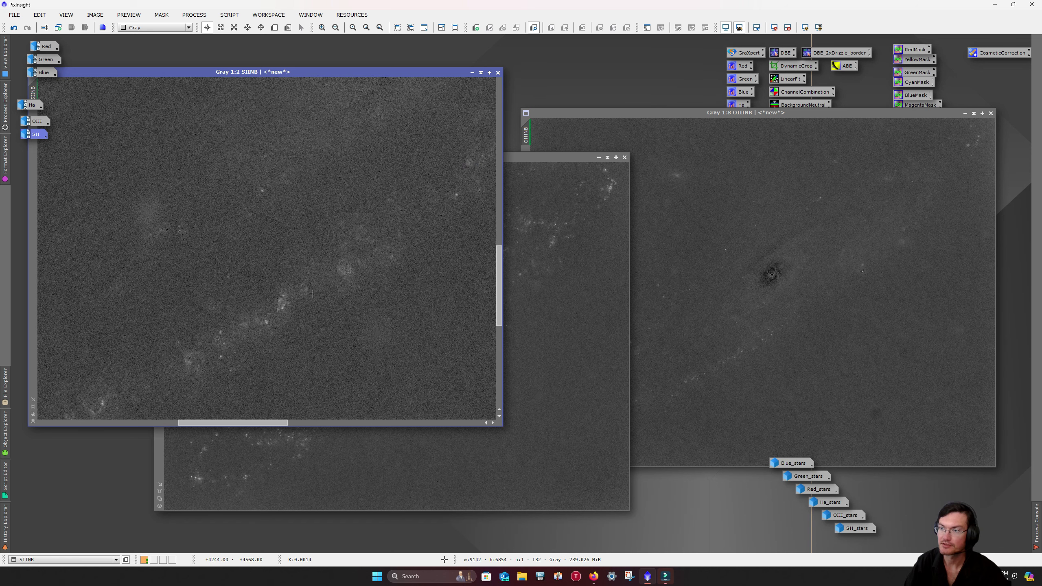
pyautogui.click(579, 339)
pyautogui.scroll(5, 395, 397)
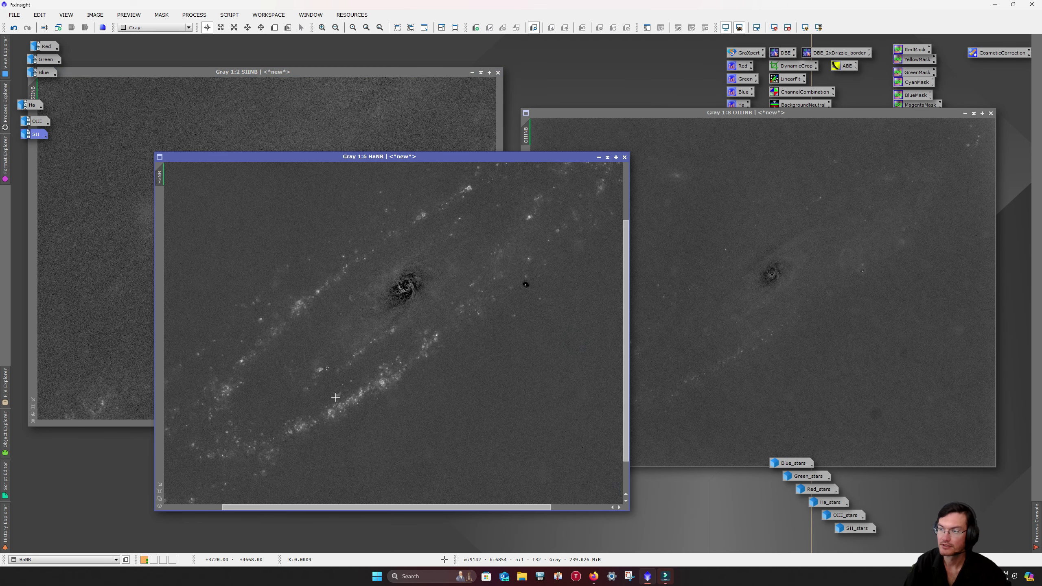
pyautogui.scroll(1, 398, 394)
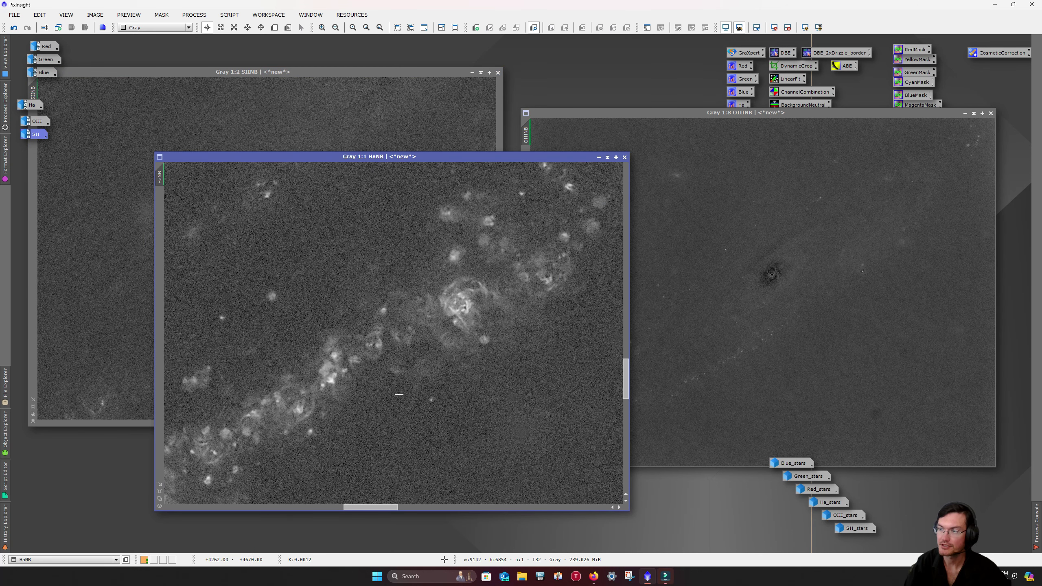
pyautogui.click(734, 302)
pyautogui.scroll(6, 734, 303)
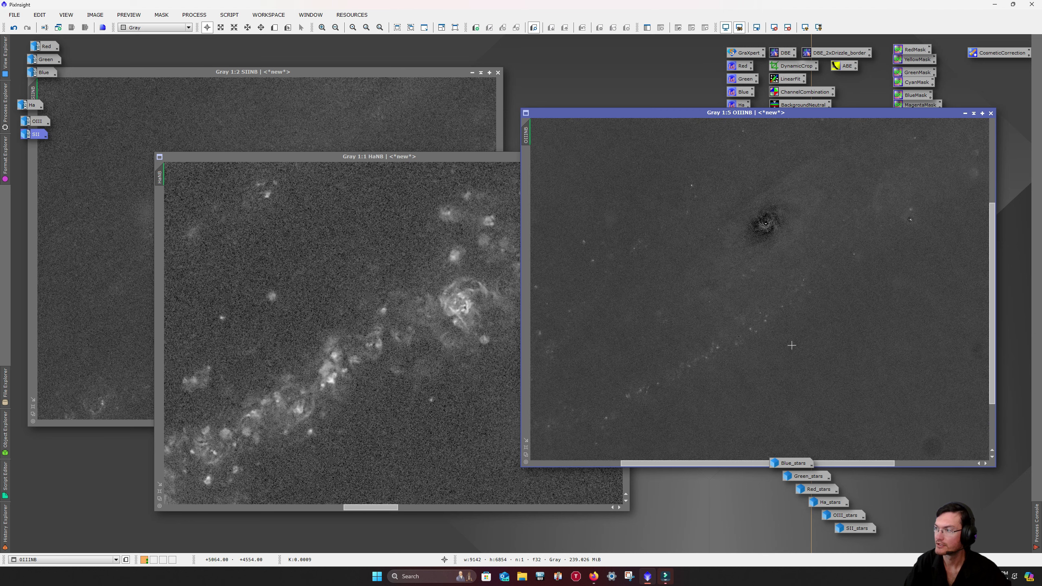
pyautogui.scroll(1, 730, 324)
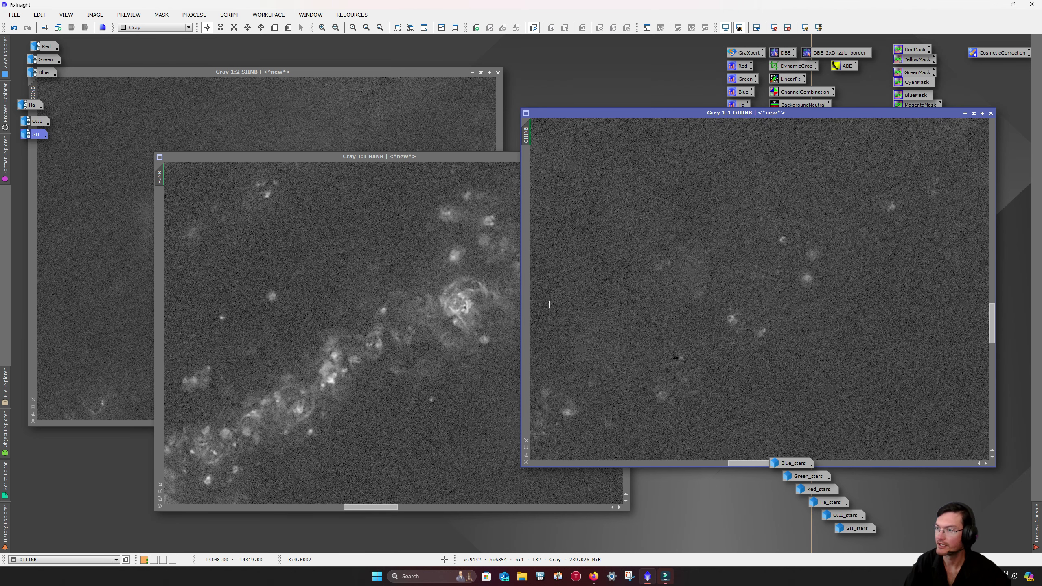
# Step: Return the OIIINB, HaNB and SIINB images to full view and move the OIIINB window over the other two
pyautogui.scroll(-6, 549, 303)
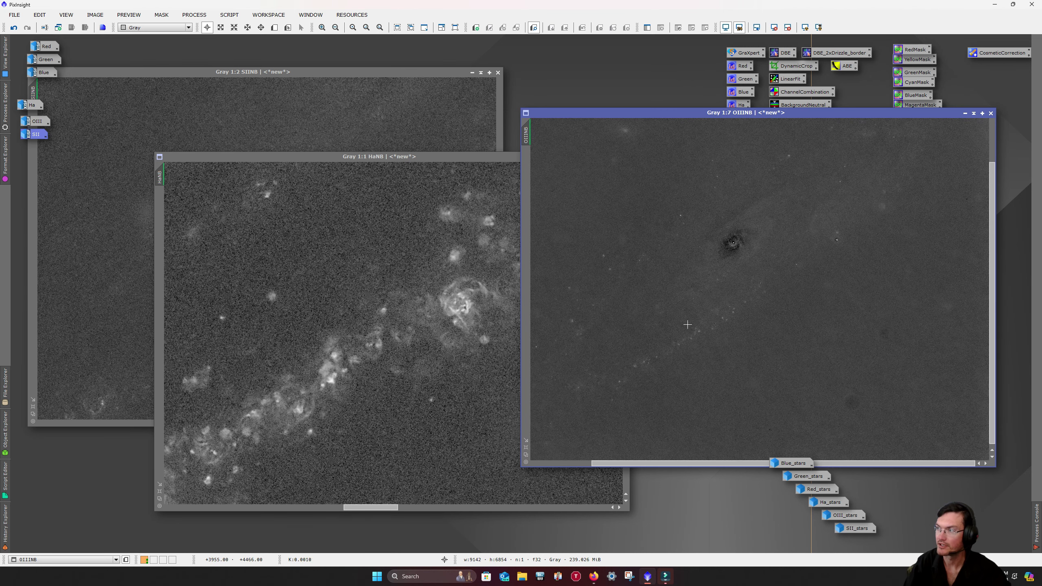
pyautogui.scroll(-2, 687, 324)
pyautogui.click(372, 302)
pyautogui.scroll(-5, 382, 321)
pyautogui.scroll(-2, 381, 320)
pyautogui.click(369, 124)
pyautogui.scroll(-1, 290, 239)
pyautogui.scroll(-6, 290, 238)
pyautogui.moveTo(630, 114); pyautogui.dragTo(198, 128)
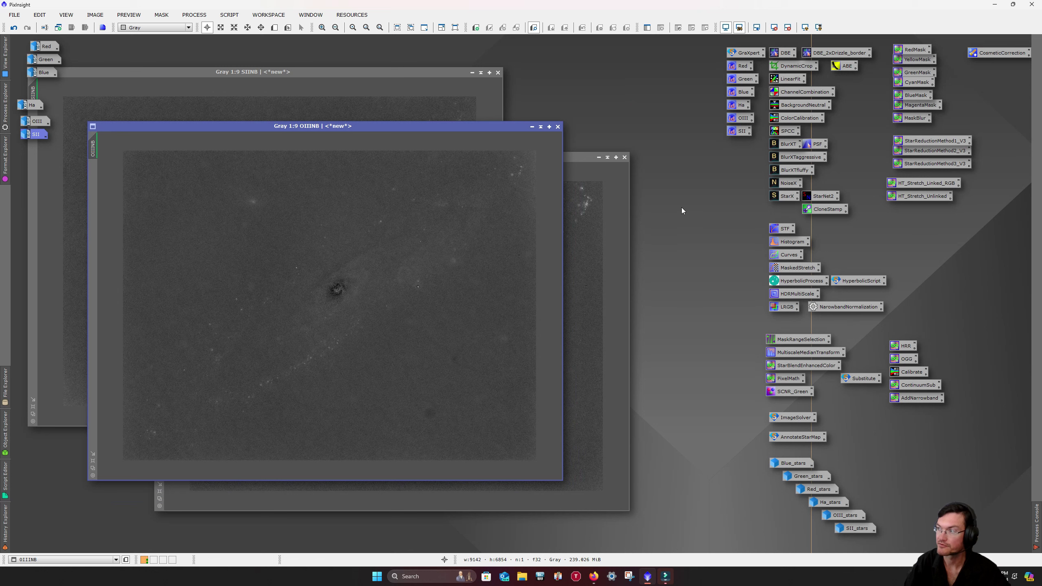
# Step: Permanently stretch OIIINB by transferring its screen stretch to HistogramTransformation, with ScreenTransferFunction set to track the active image
pyautogui.doubleClick(775, 229)
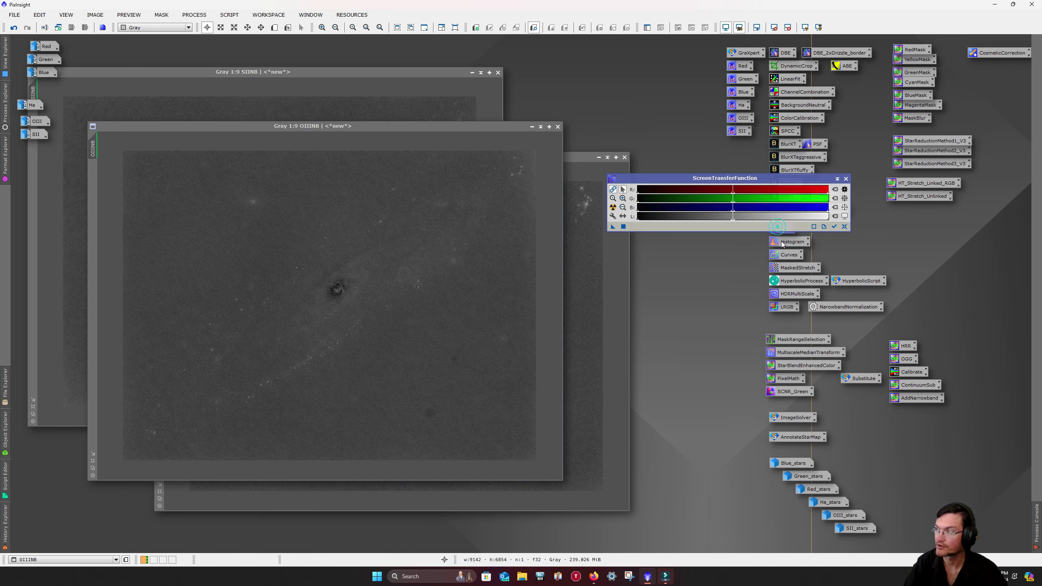
pyautogui.doubleClick(779, 241)
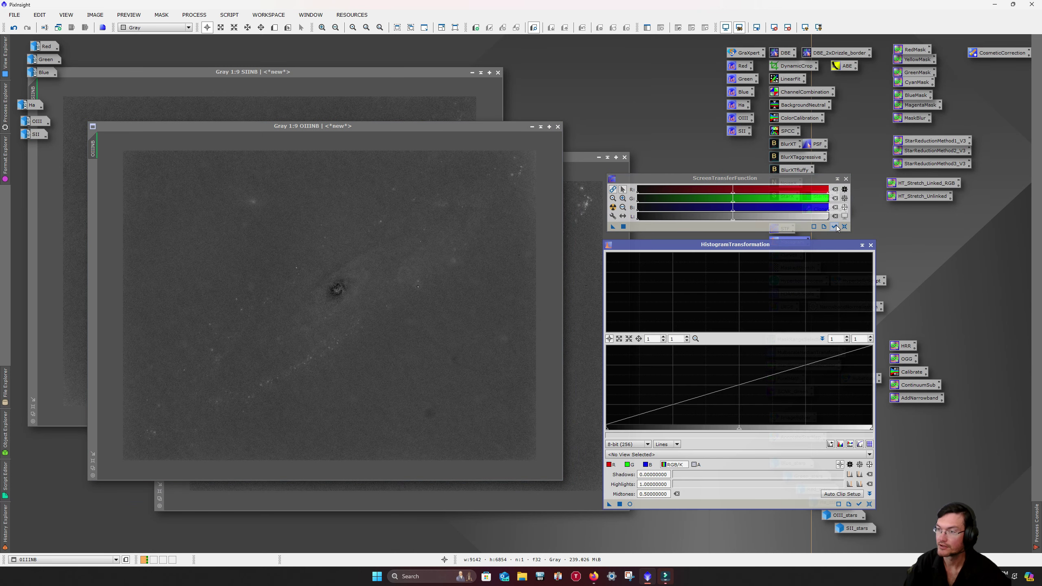
pyautogui.click(835, 227)
pyautogui.moveTo(723, 180); pyautogui.dragTo(727, 139)
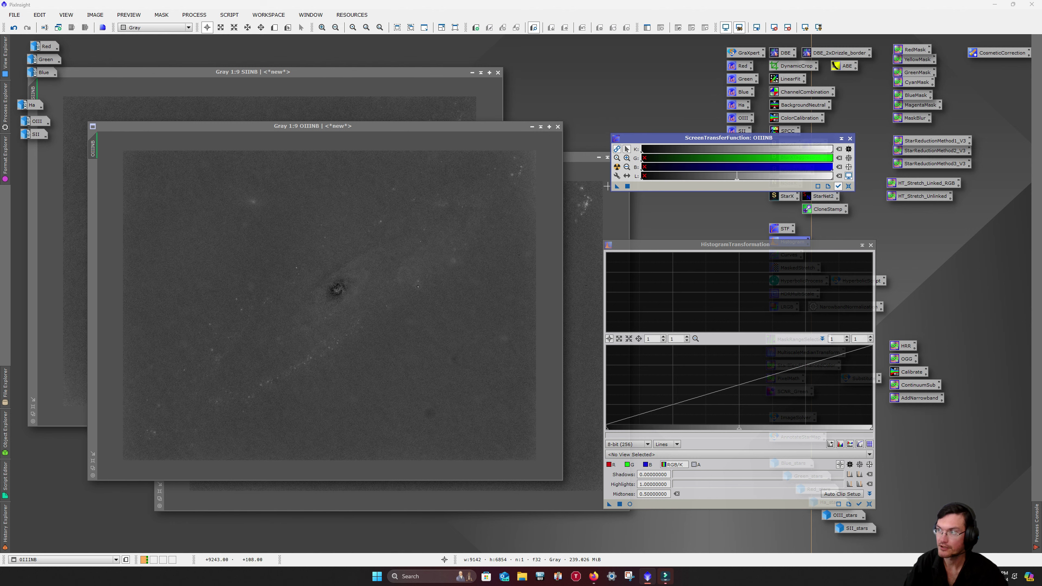
pyautogui.moveTo(617, 186); pyautogui.dragTo(416, 315)
# Step: Permanently stretch HaNB and SIINB by transferring each image's own screen stretch to HistogramTransformation and applying it
pyautogui.click(577, 221)
pyautogui.moveTo(617, 186); pyautogui.dragTo(469, 371)
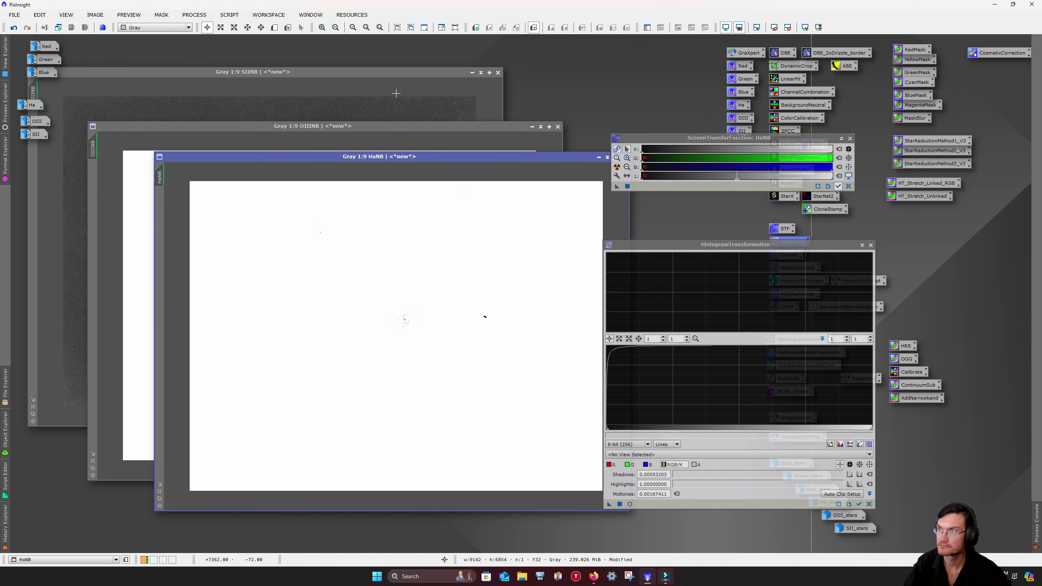
pyautogui.click(396, 93)
pyautogui.moveTo(617, 187); pyautogui.dragTo(276, 318)
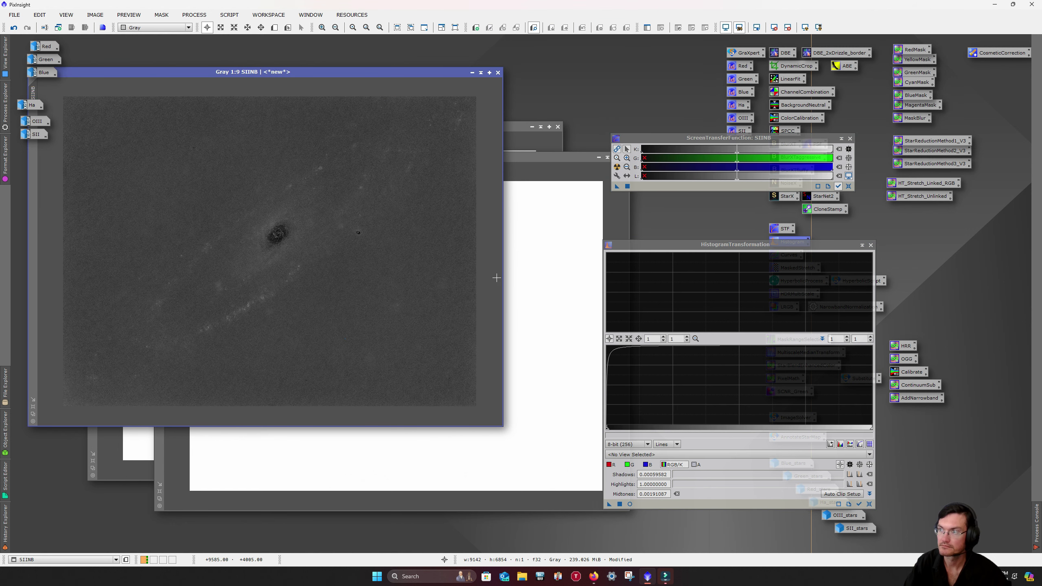
# Step: Turn off the screen stretch on HaNB and OIIINB, and close ScreenTransferFunction and HistogramTransformation
pyautogui.click(553, 267)
pyautogui.hotkey('ctrl', 'F12')
pyautogui.click(515, 142)
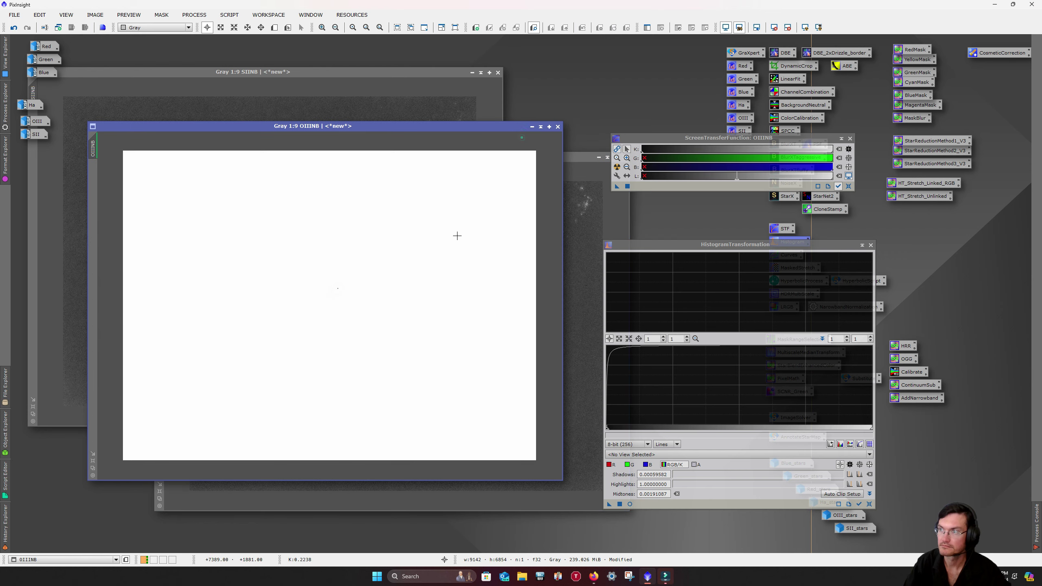
pyautogui.hotkey('ctrl', 'F12')
pyautogui.click(849, 138)
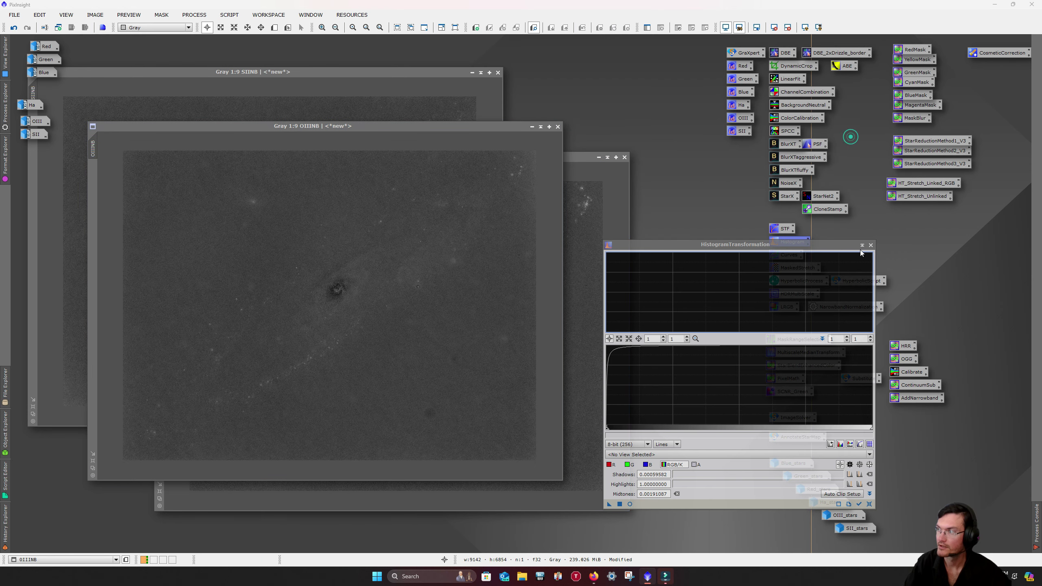
pyautogui.click(870, 245)
pyautogui.click(576, 197)
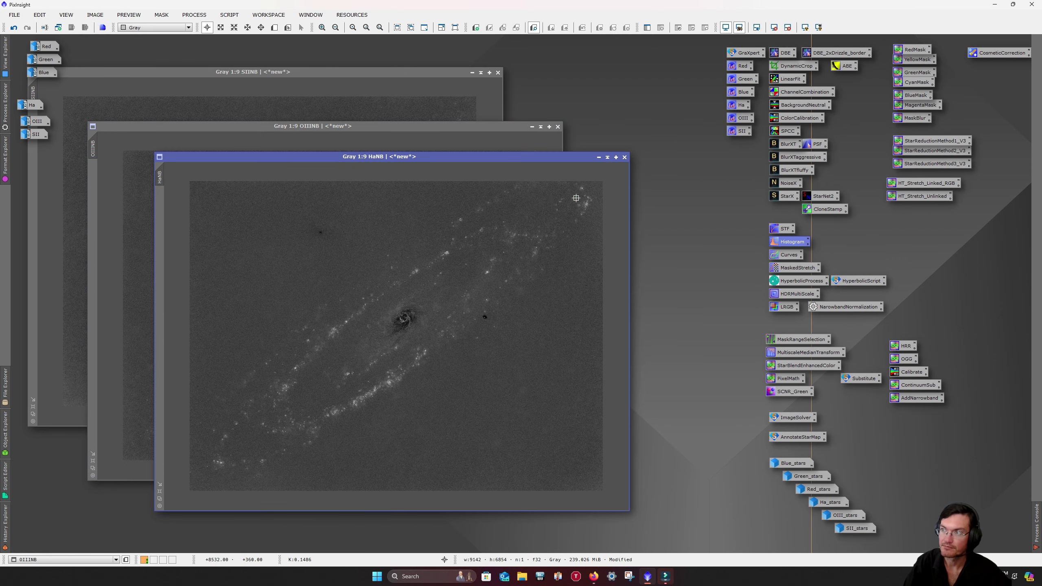
pyautogui.moveTo(397, 159); pyautogui.dragTo(384, 161)
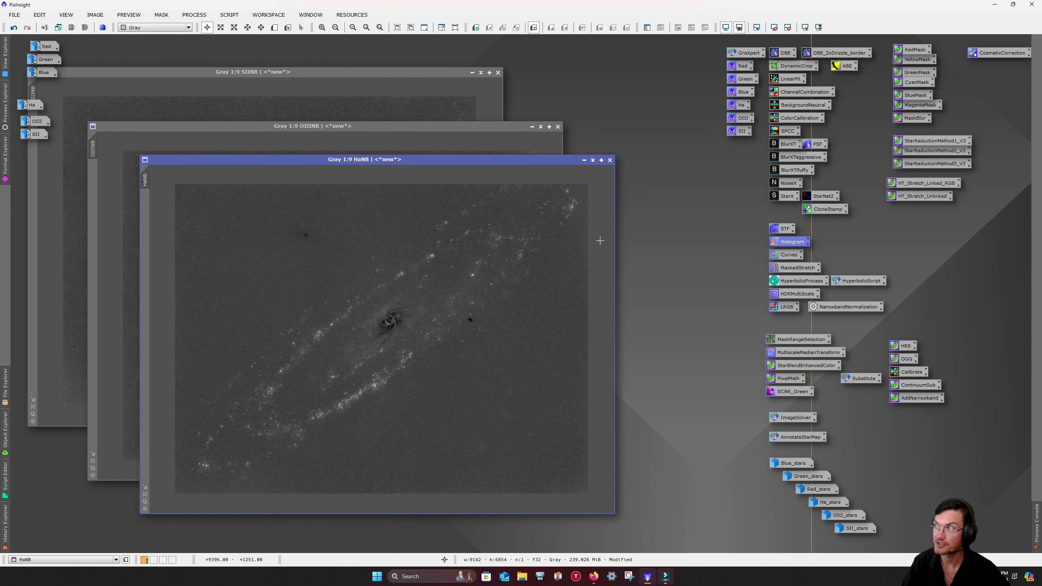
# Step: Combine the narrowband images into a new RGB image with ChannelCombination, using HaNB as R, SIINB as G and OIIINB as B
pyautogui.doubleClick(791, 91)
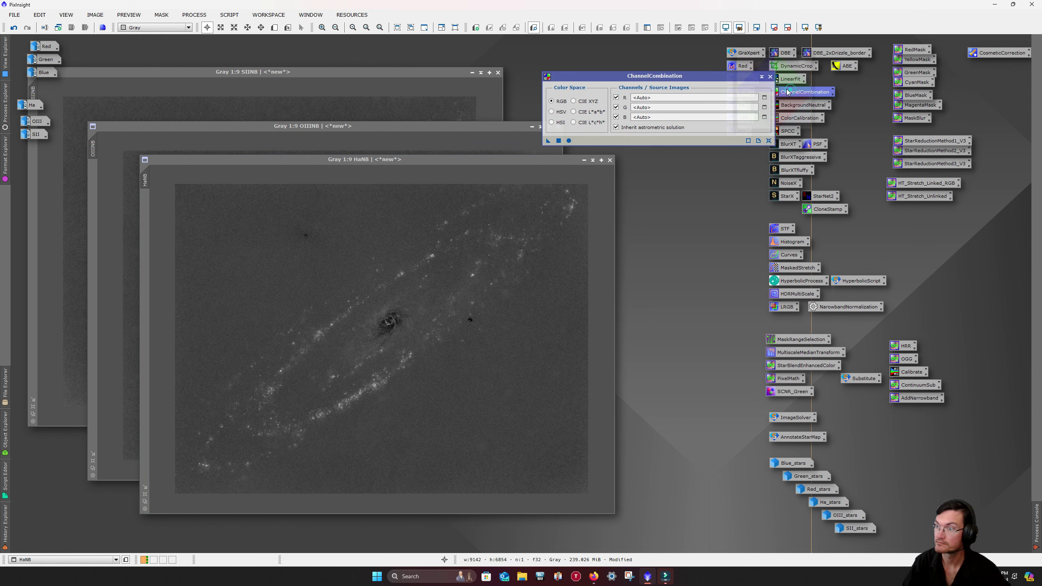
pyautogui.moveTo(146, 178); pyautogui.dragTo(656, 97)
pyautogui.click(97, 106)
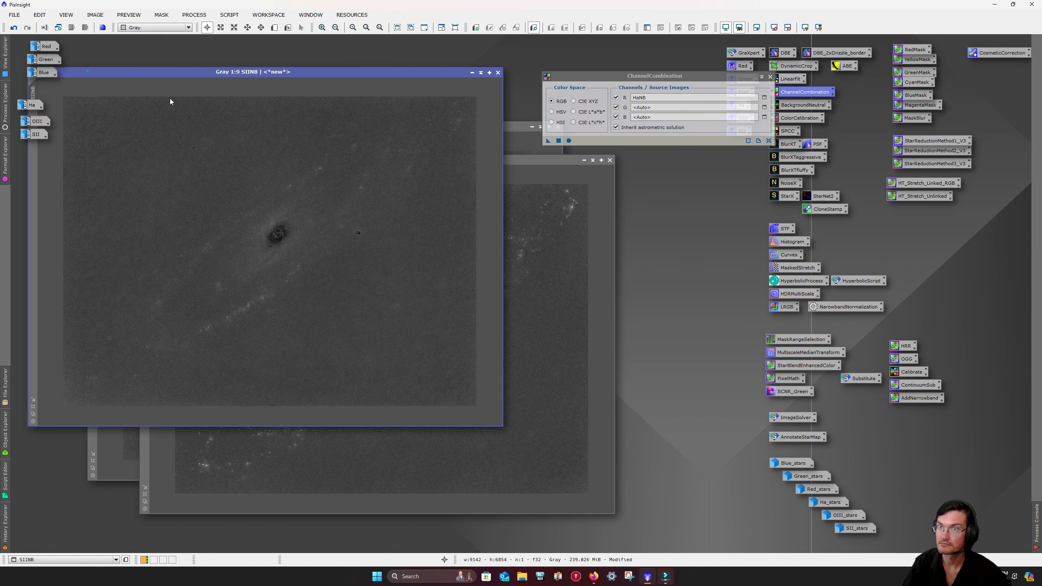
pyautogui.moveTo(88, 71); pyautogui.dragTo(269, 149)
pyautogui.moveTo(218, 170); pyautogui.dragTo(659, 107)
pyautogui.moveTo(93, 149); pyautogui.dragTo(653, 116)
pyautogui.click(569, 141)
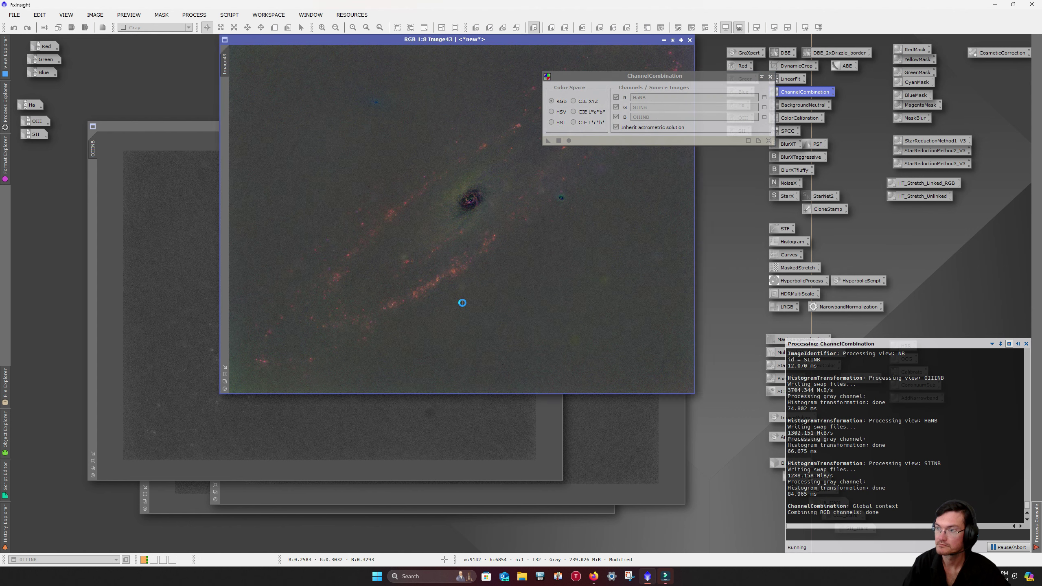
pyautogui.moveTo(451, 39); pyautogui.dragTo(324, 131)
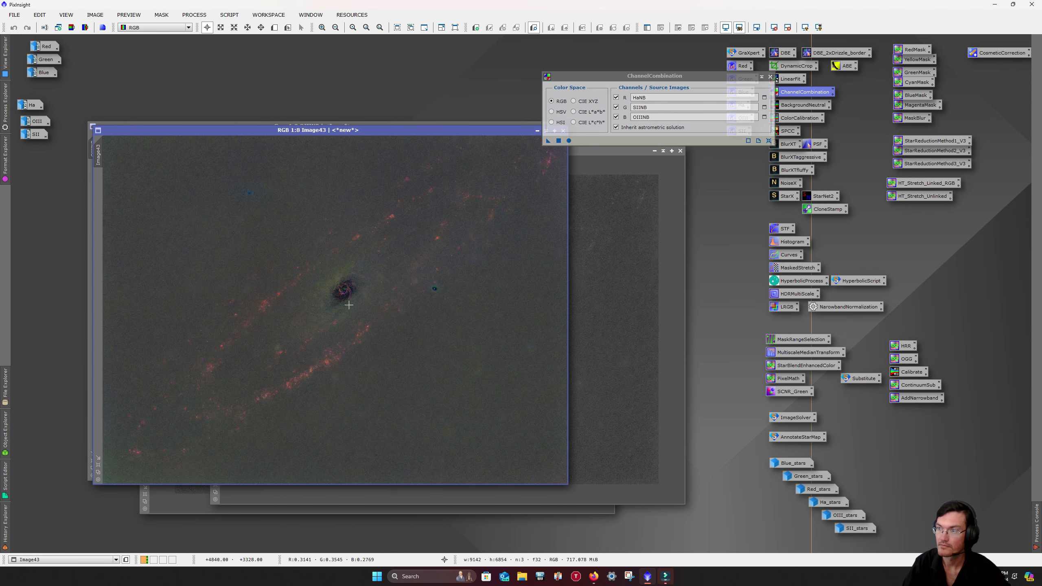
pyautogui.scroll(3, 349, 305)
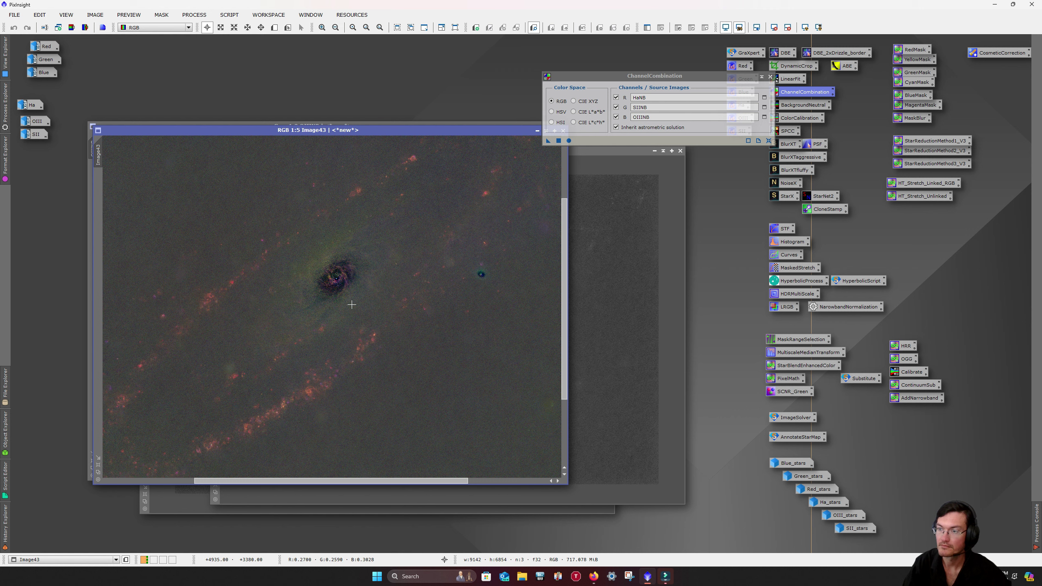
pyautogui.click(770, 77)
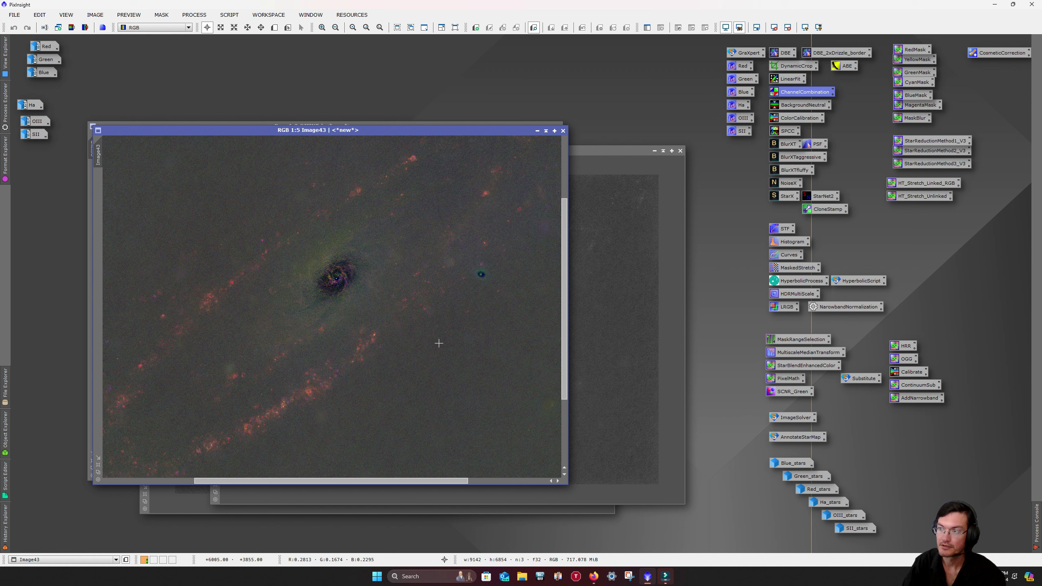
# Step: Denoise the combined narrowband image with the NoiseX preset and inspect the emission regions along the galaxy's arm
pyautogui.moveTo(786, 182); pyautogui.dragTo(544, 230)
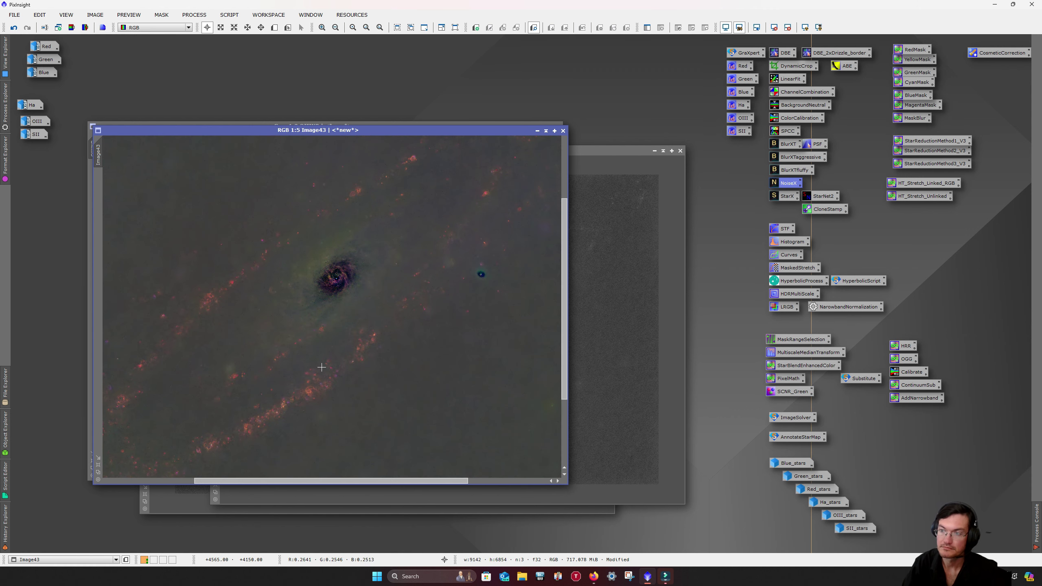
pyautogui.scroll(2, 310, 401)
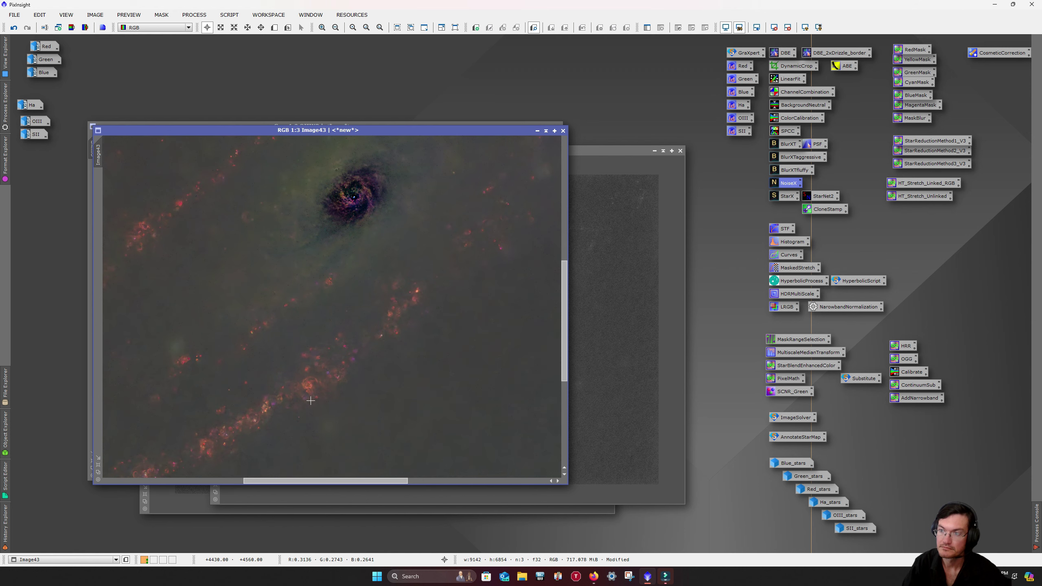
pyautogui.scroll(1, 310, 401)
pyautogui.scroll(1, 276, 388)
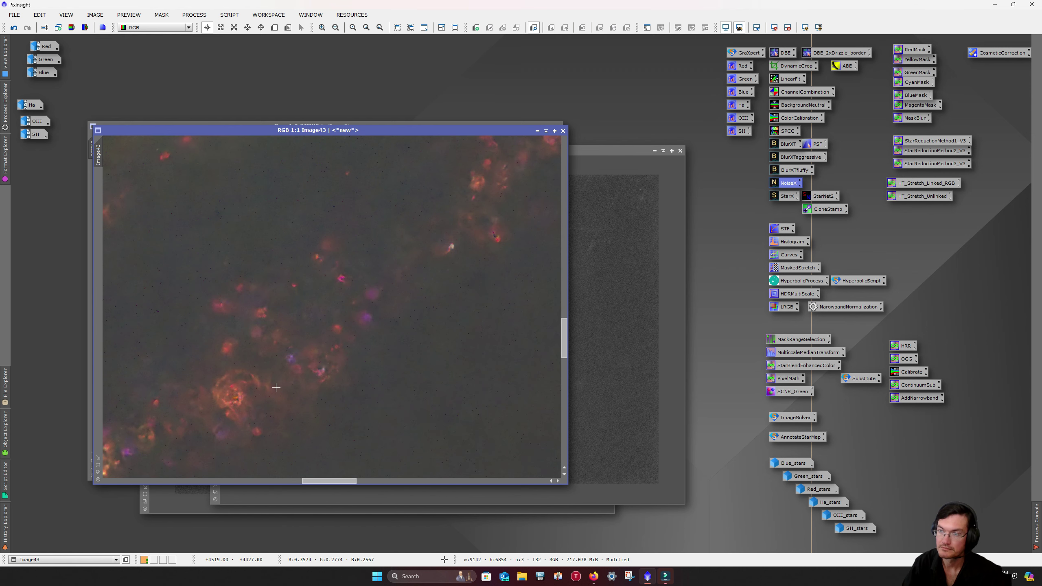
pyautogui.moveTo(328, 481)
pyautogui.mouseDown()
pyautogui.moveTo(294, 482)
pyautogui.moveTo(325, 480)
pyautogui.mouseUp()
pyautogui.moveTo(565, 337); pyautogui.dragTo(564, 346)
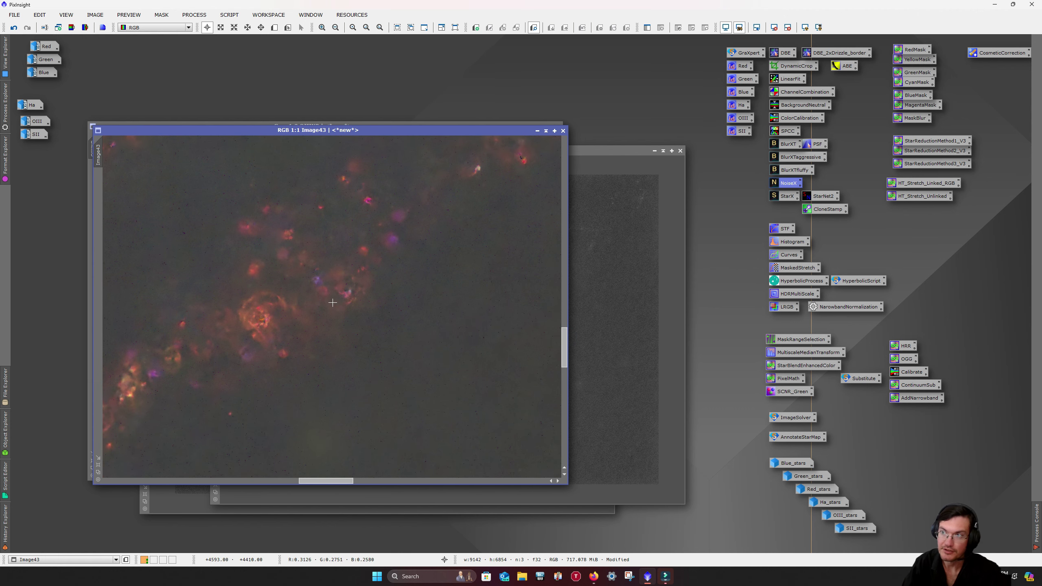
pyautogui.scroll(-1, 332, 303)
pyautogui.moveTo(563, 334); pyautogui.dragTo(565, 327)
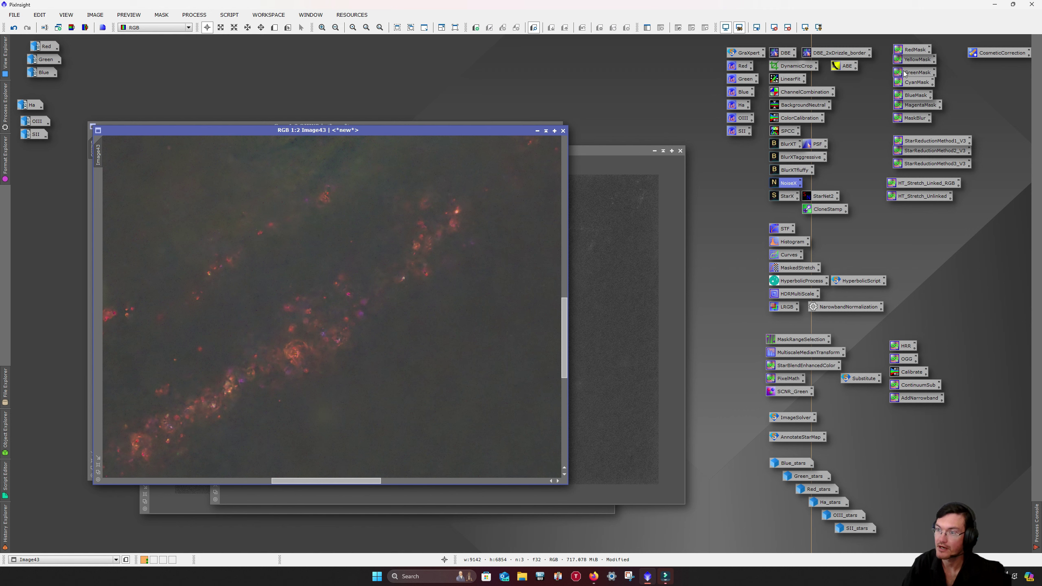
# Step: Generate a yellow colour mask from the combined image, blur it with MaskBlur, and apply it to that image with the mask overlay hidden
pyautogui.moveTo(914, 62); pyautogui.dragTo(303, 209)
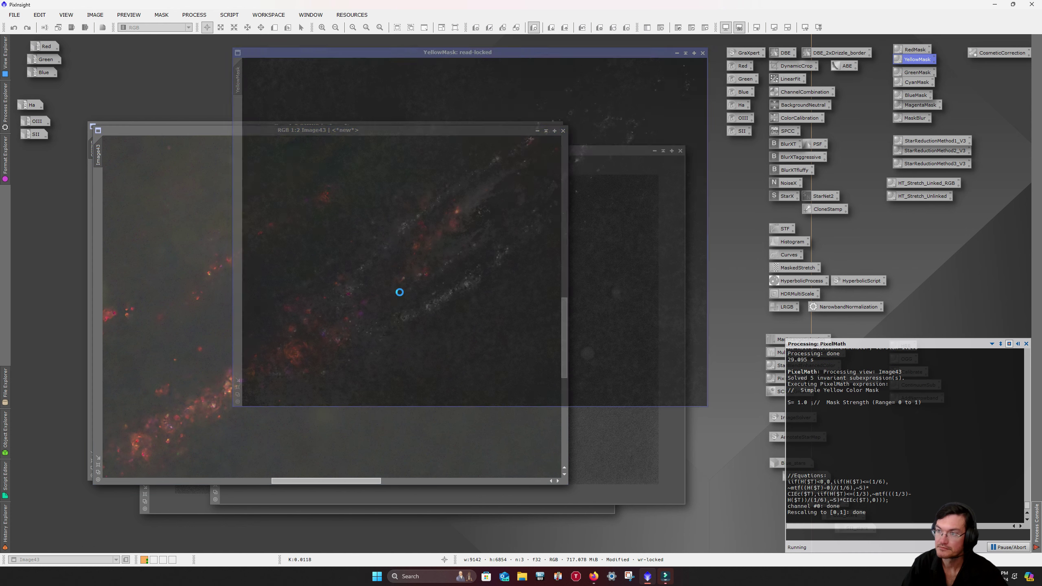
pyautogui.moveTo(915, 119); pyautogui.dragTo(295, 121)
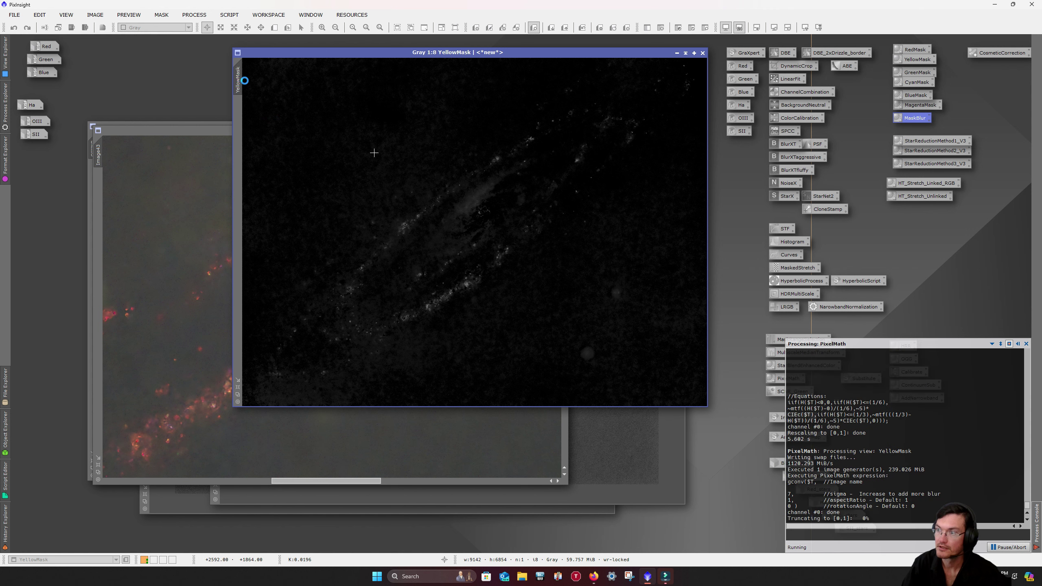
pyautogui.moveTo(238, 79); pyautogui.dragTo(98, 207)
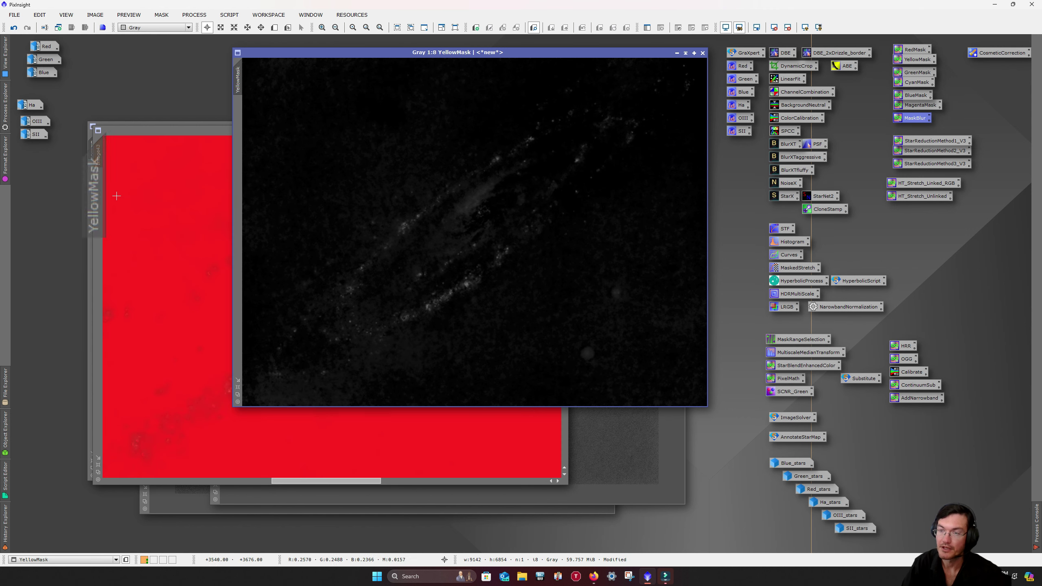
pyautogui.click(139, 193)
pyautogui.hotkey('ctrl', 'k')
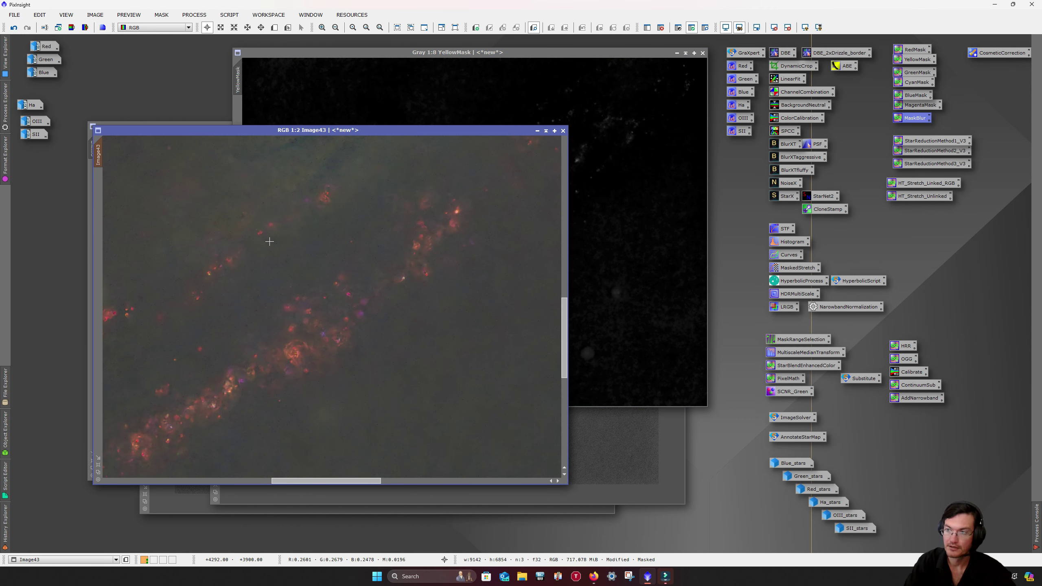
# Step: Raise the midtones of the red curve in CurvesTransformation while previewing the emission arm in real time
pyautogui.doubleClick(782, 253)
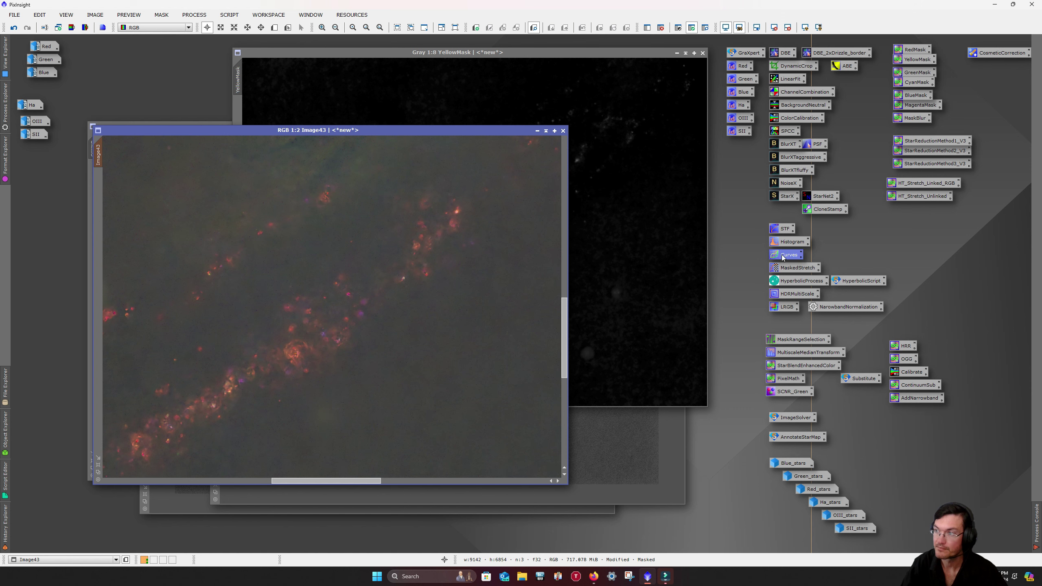
pyautogui.click(644, 438)
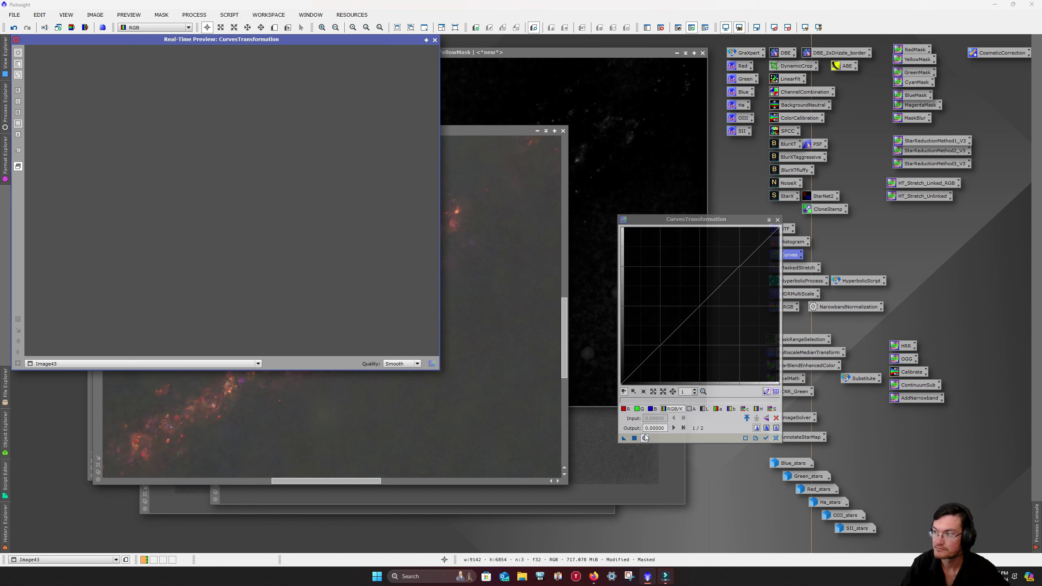
pyautogui.click(625, 409)
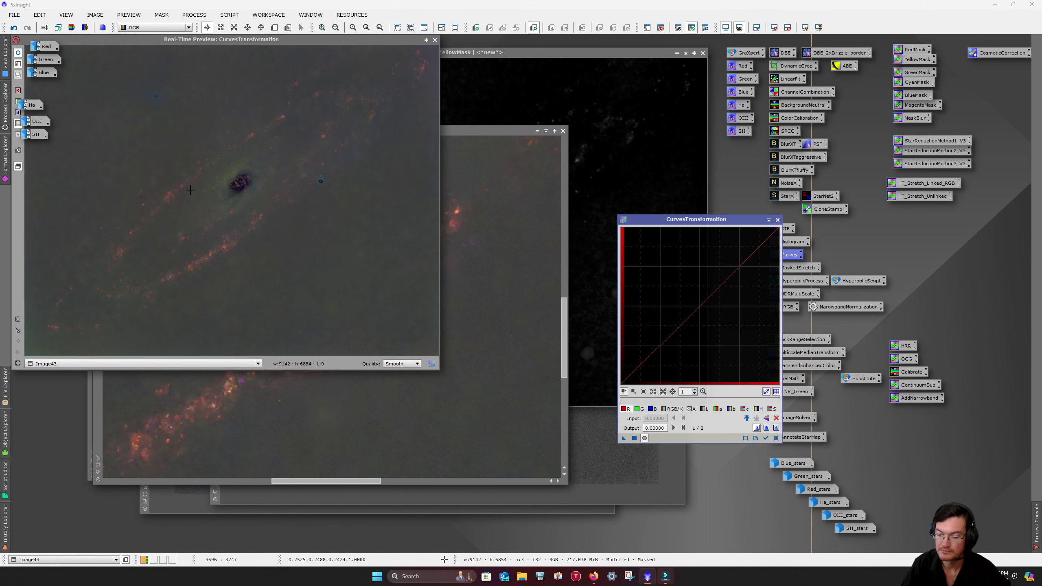
pyautogui.moveTo(163, 182); pyautogui.dragTo(284, 267)
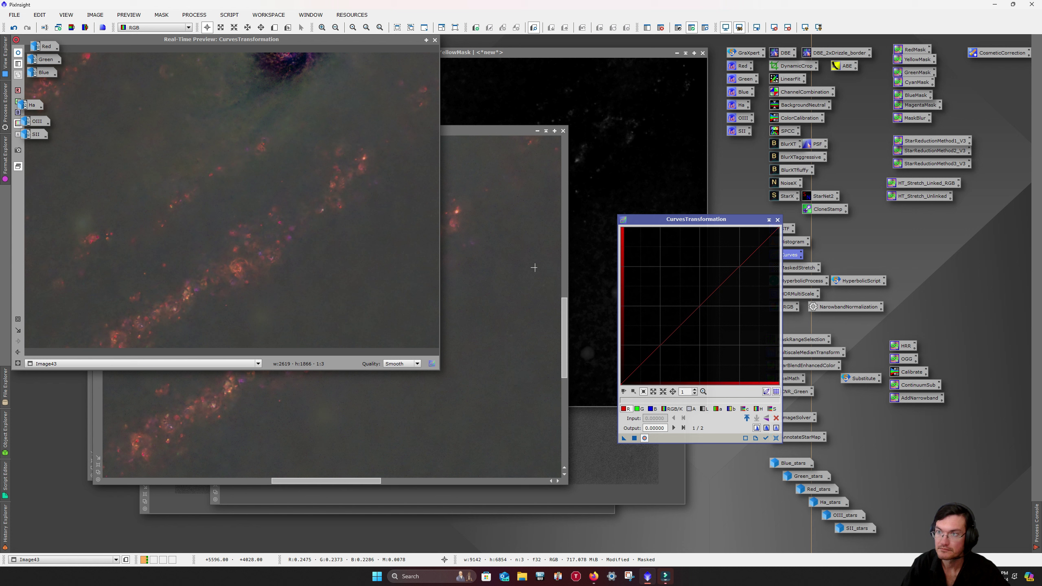
pyautogui.click(702, 308)
pyautogui.click(624, 391)
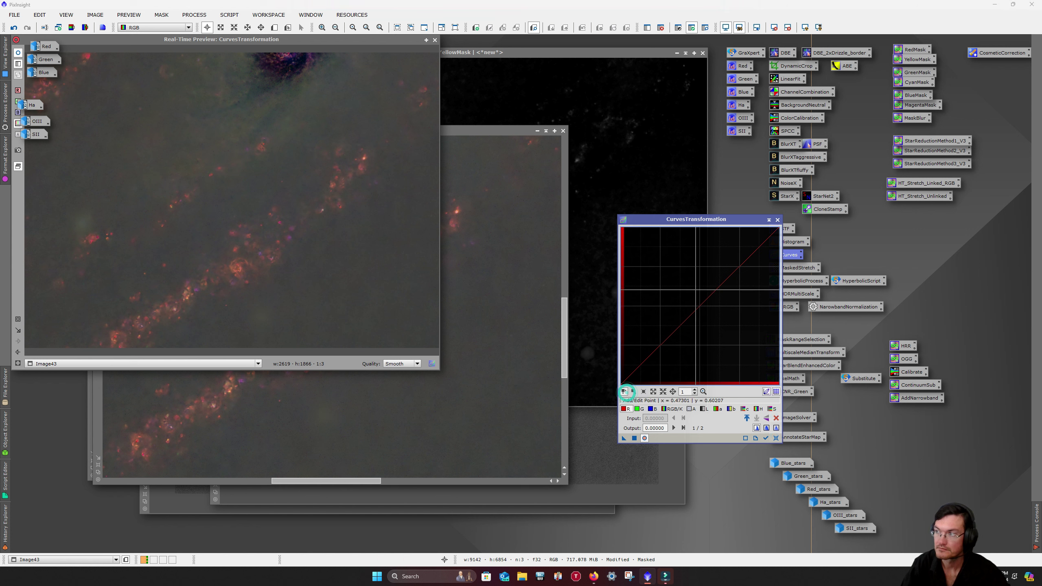
pyautogui.moveTo(701, 293); pyautogui.dragTo(702, 285)
# Step: Shape the RGB/K curve with points at about 0.51/0.62 and 0.23/0.22, and raise the CIE c* curve to about 0.53 at input 0.49
pyautogui.click(673, 409)
pyautogui.click(702, 286)
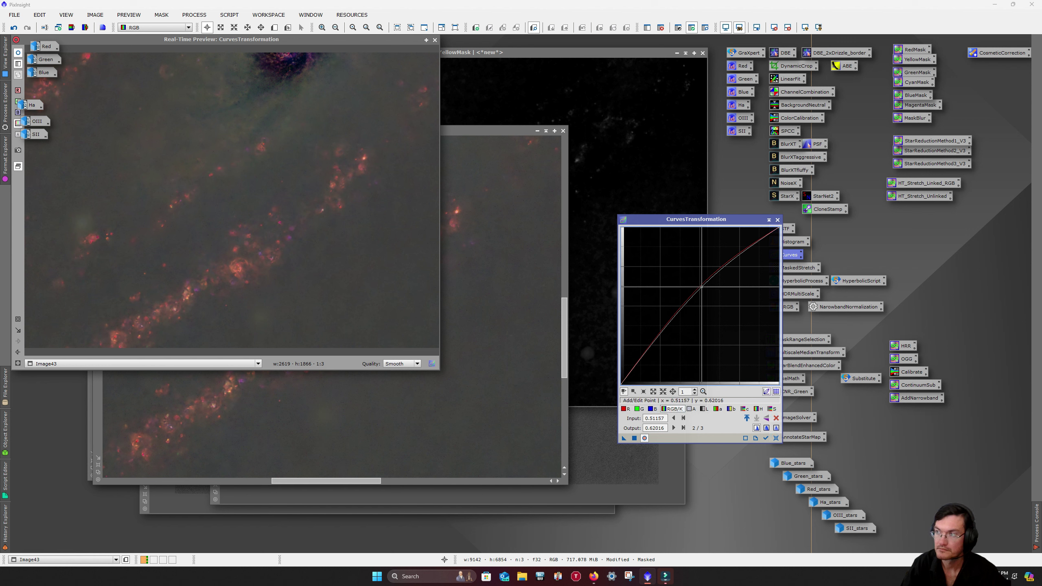
pyautogui.moveTo(652, 348); pyautogui.dragTo(658, 349)
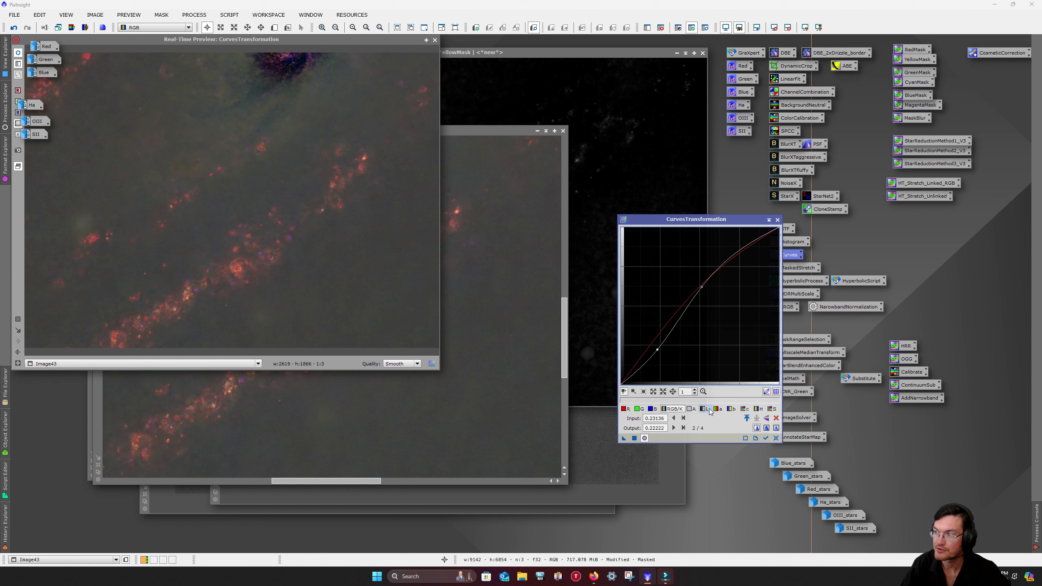
pyautogui.click(744, 408)
pyautogui.click(698, 301)
pyautogui.moveTo(698, 302); pyautogui.dragTo(699, 302)
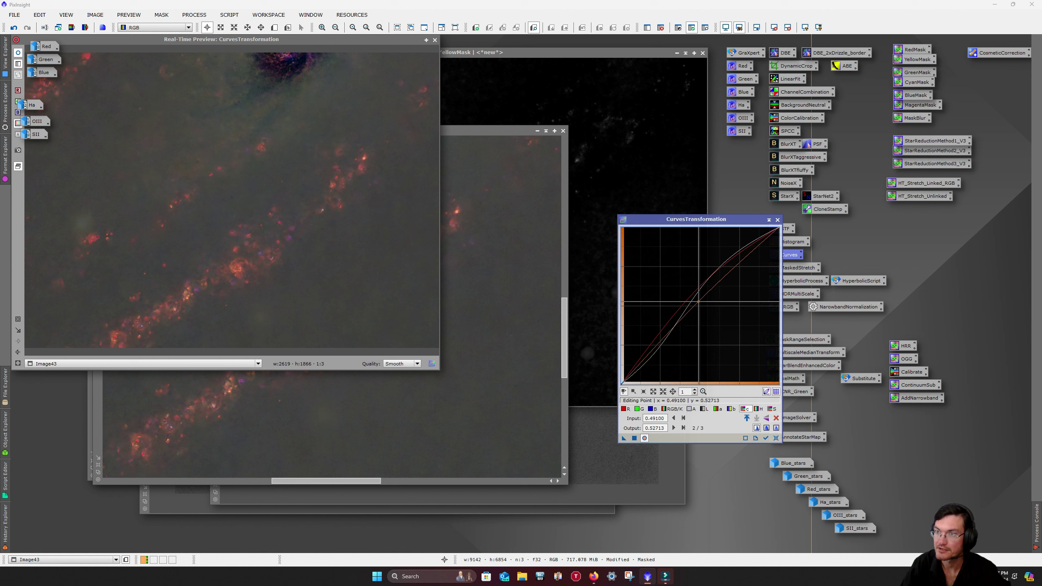
# Step: Apply the curves to the masked combined image and close CurvesTransformation and its real-time preview
pyautogui.click(634, 438)
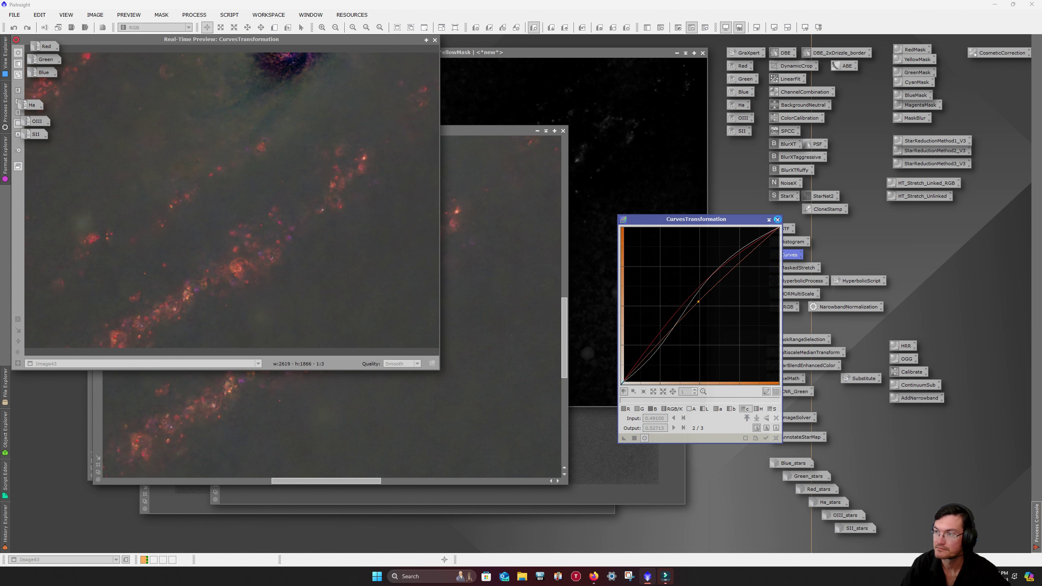
pyautogui.click(777, 220)
pyautogui.click(434, 41)
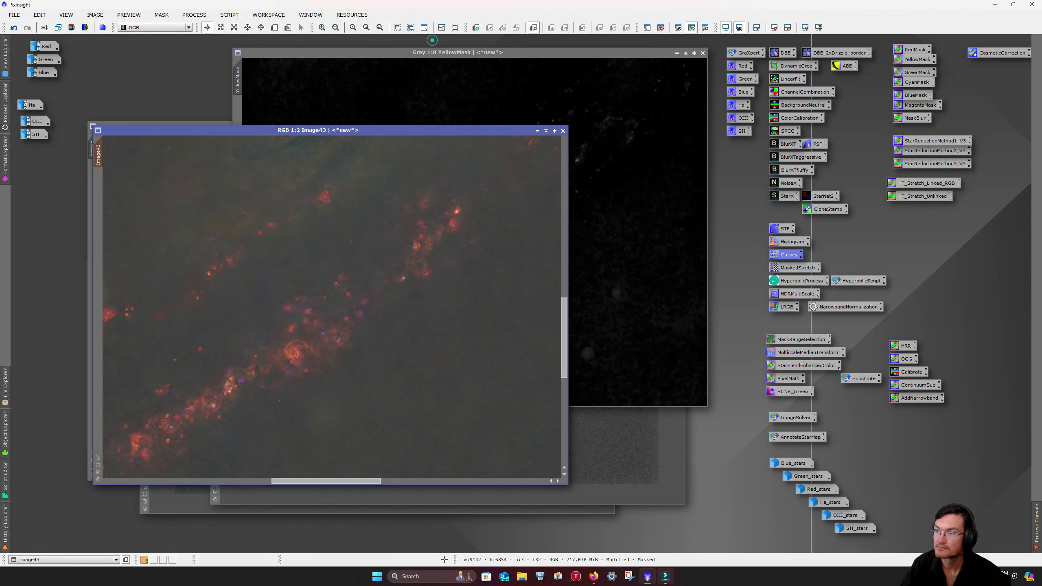
# Step: Check the whole galaxy in the adjusted image and close YellowMask without saving, removing the mask from the image
pyautogui.scroll(-2, 359, 232)
pyautogui.scroll(-1, 359, 232)
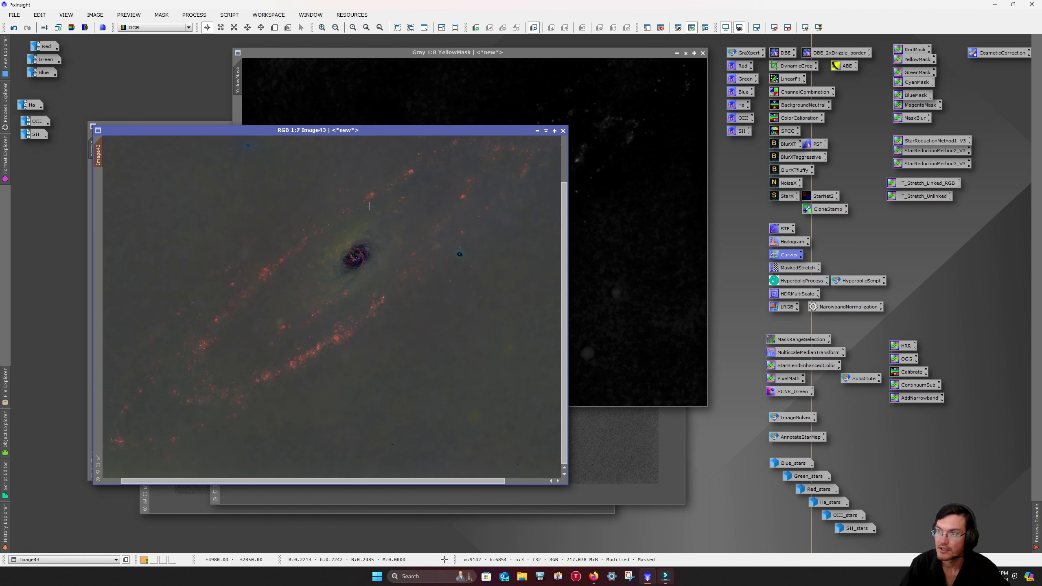
pyautogui.scroll(1, 359, 242)
pyautogui.scroll(1, 360, 242)
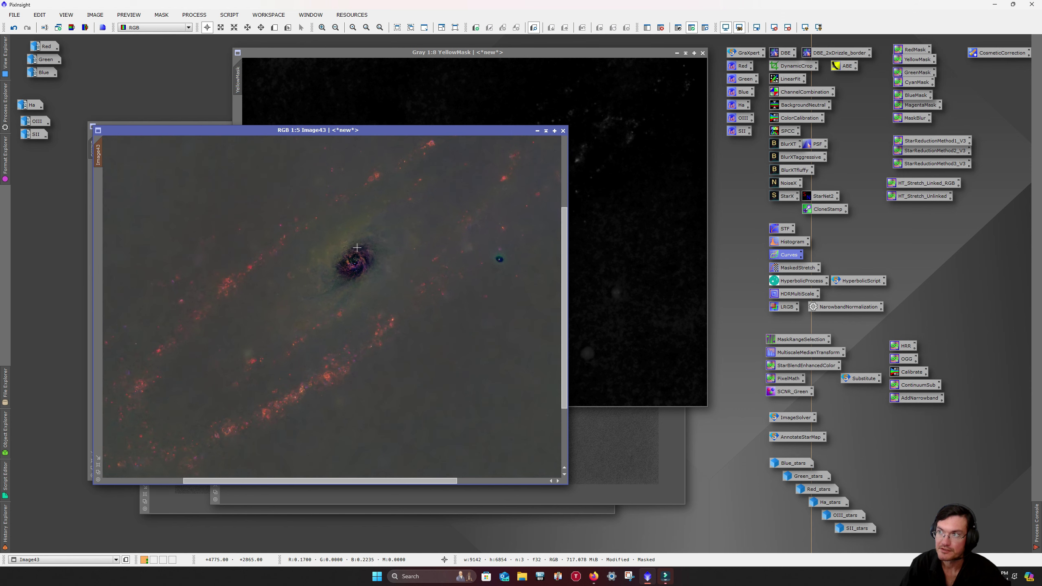
pyautogui.click(612, 244)
pyautogui.click(702, 53)
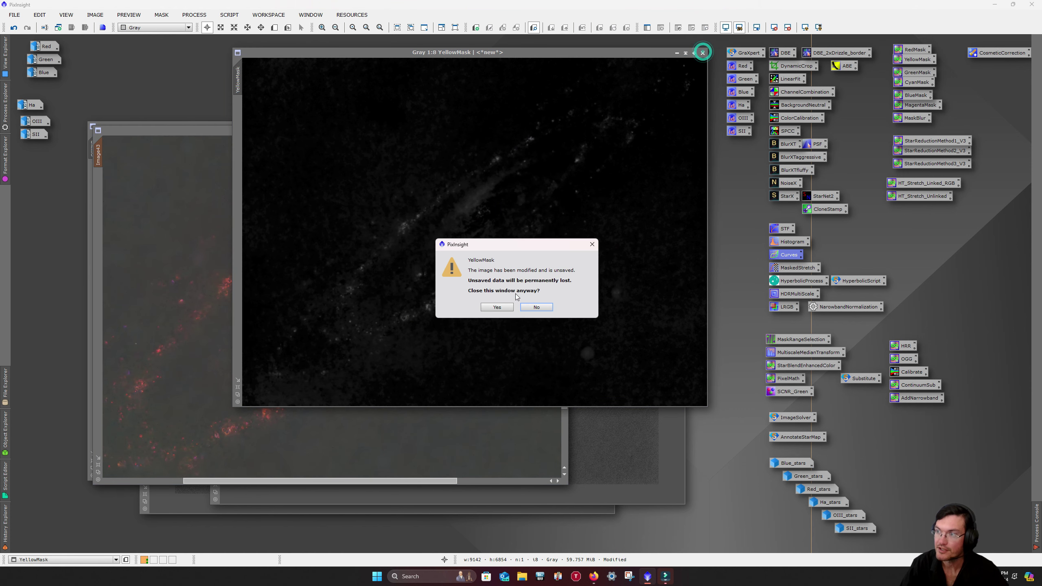
pyautogui.click(506, 307)
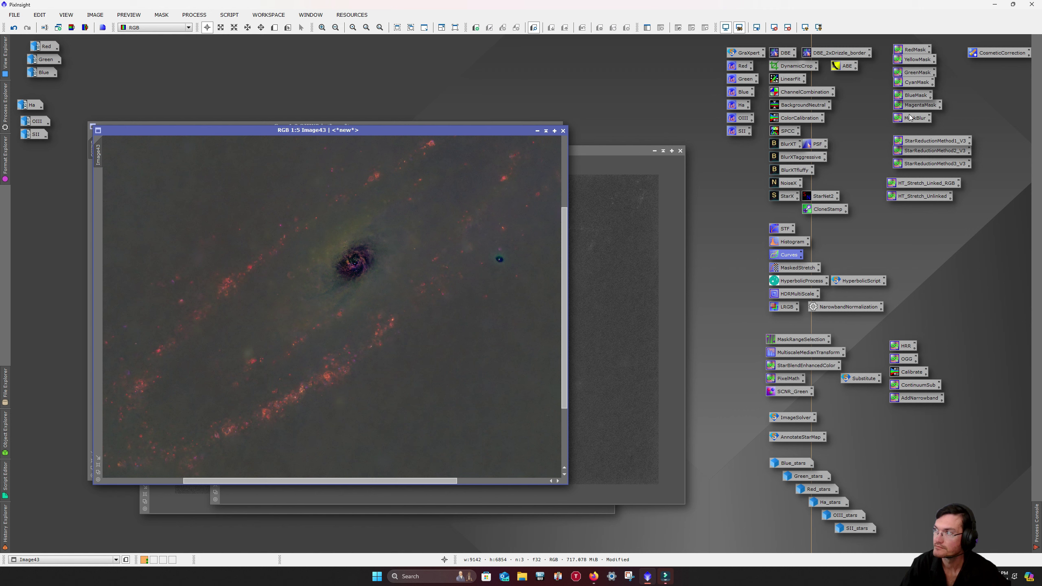
# Step: Generate a green colour mask from the combined narrowband image and discard it
pyautogui.moveTo(910, 75); pyautogui.dragTo(357, 201)
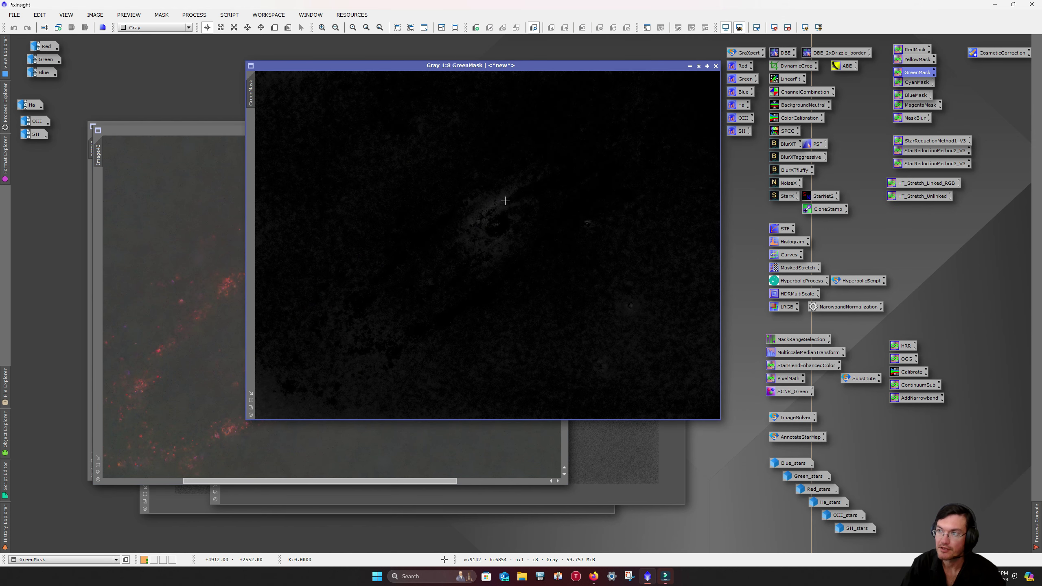
pyautogui.click(716, 66)
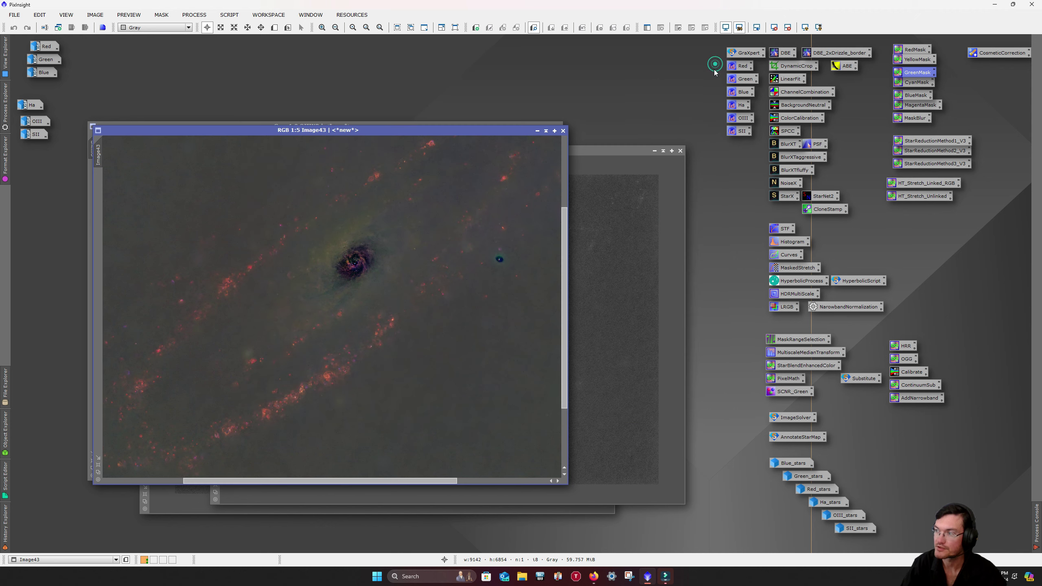
# Step: Remove the green cast from the combined narrowband image with SCNR and inspect the spiral arm regions up close
pyautogui.moveTo(785, 393); pyautogui.dragTo(345, 296)
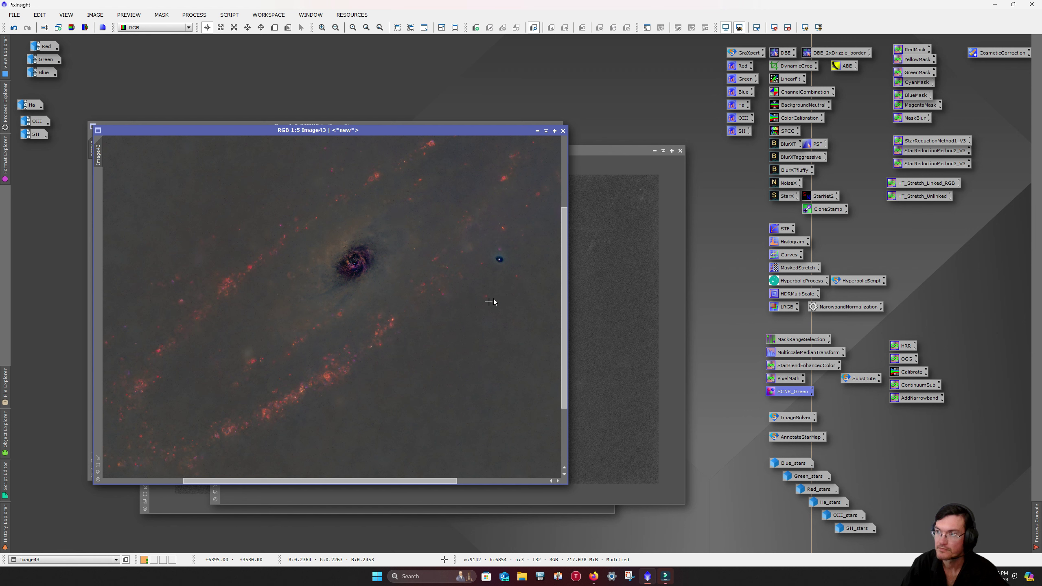
pyautogui.scroll(3, 348, 370)
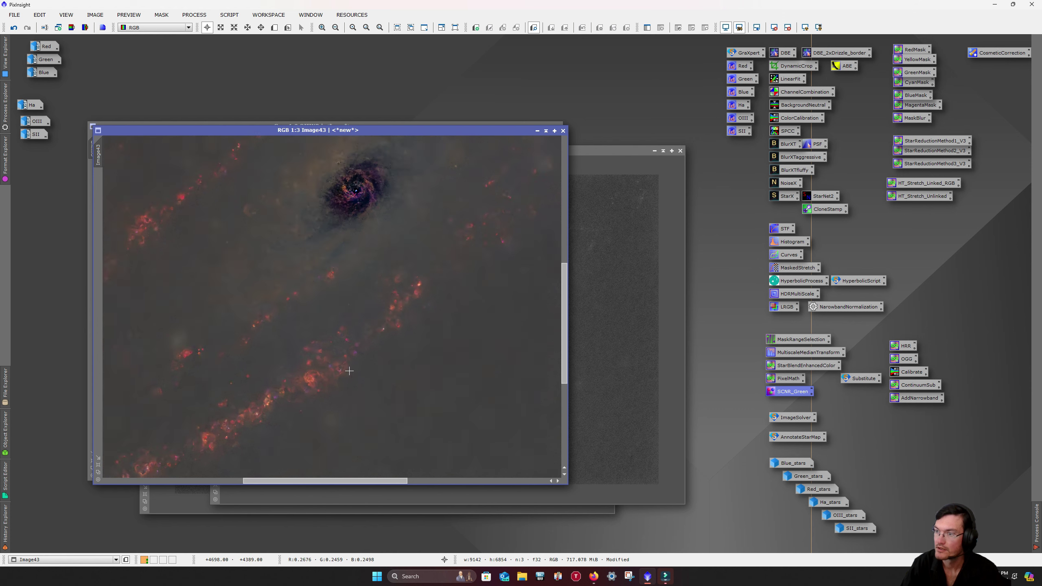
pyautogui.scroll(1, 348, 370)
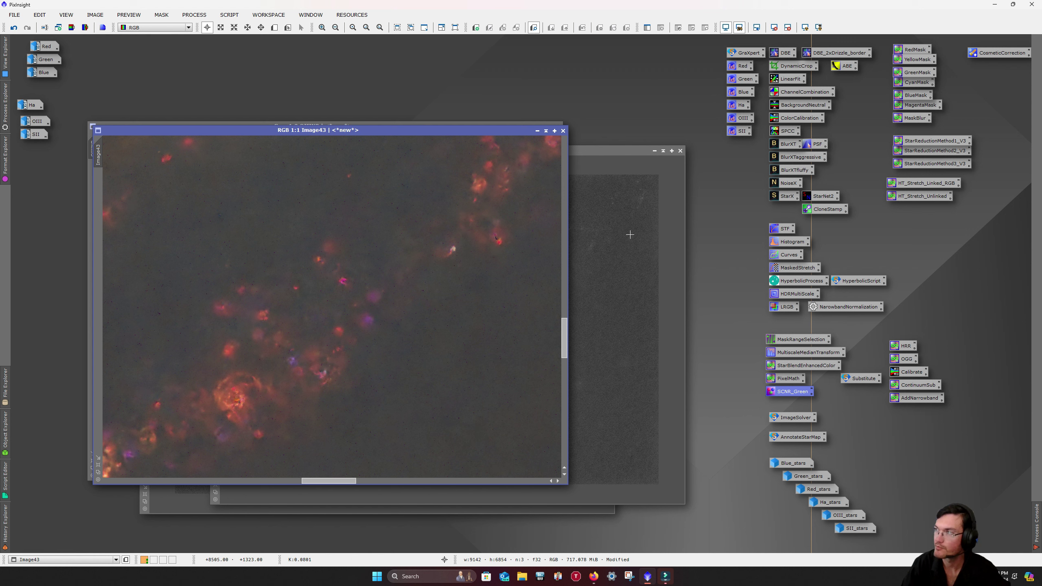
# Step: Generate a magenta colour mask from the combined narrowband image, blur it with MaskBlur, and apply it to that image as its mask
pyautogui.moveTo(913, 105); pyautogui.dragTo(363, 226)
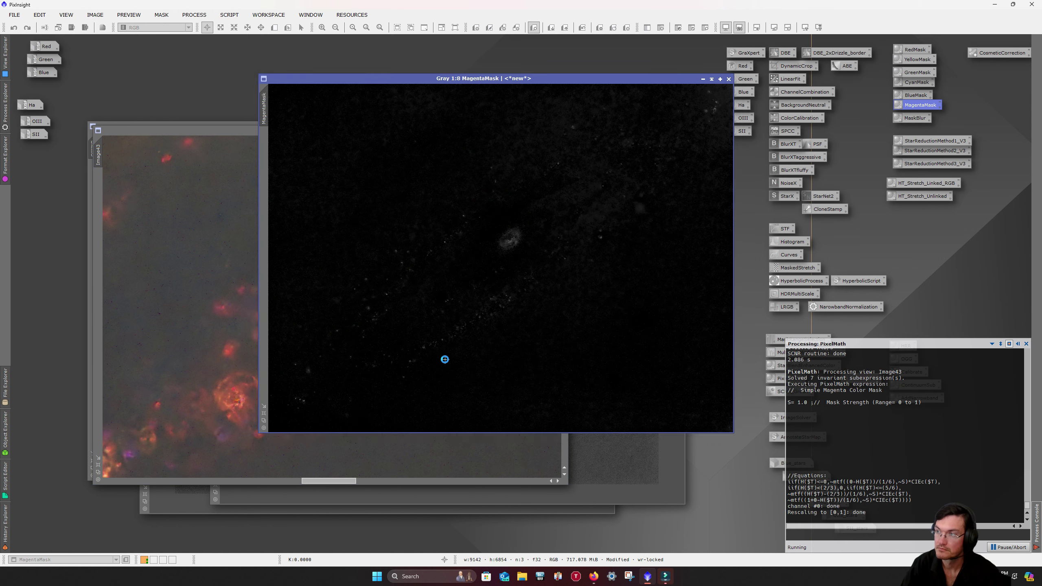
pyautogui.scroll(7, 504, 294)
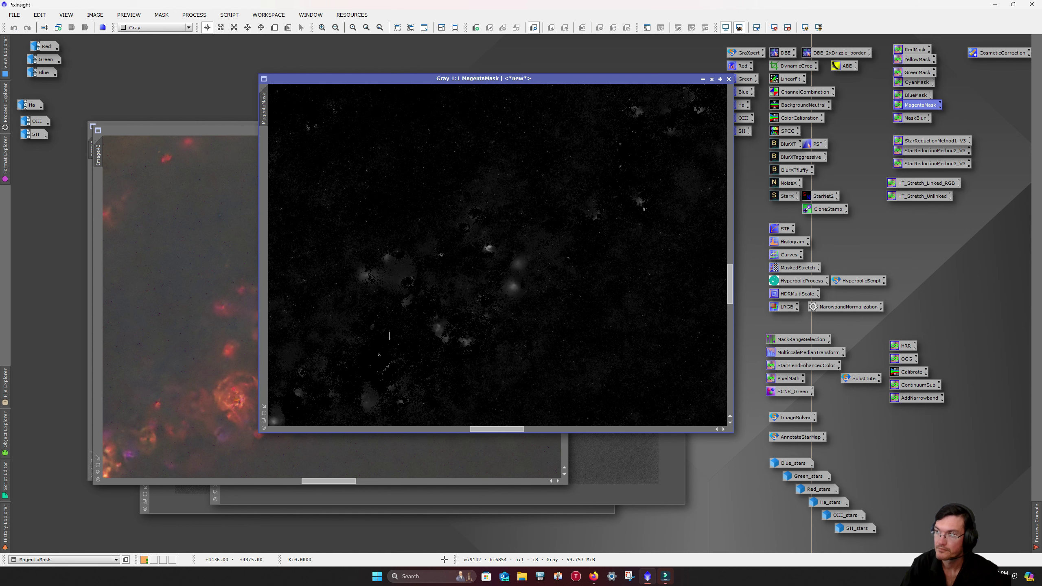
pyautogui.scroll(-2, 390, 337)
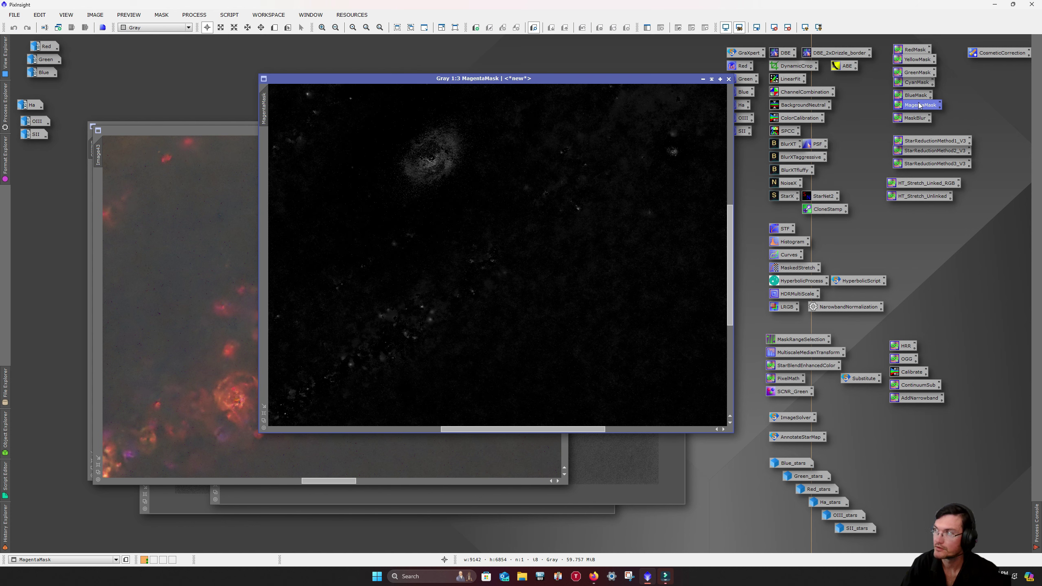
pyautogui.moveTo(915, 118); pyautogui.dragTo(563, 226)
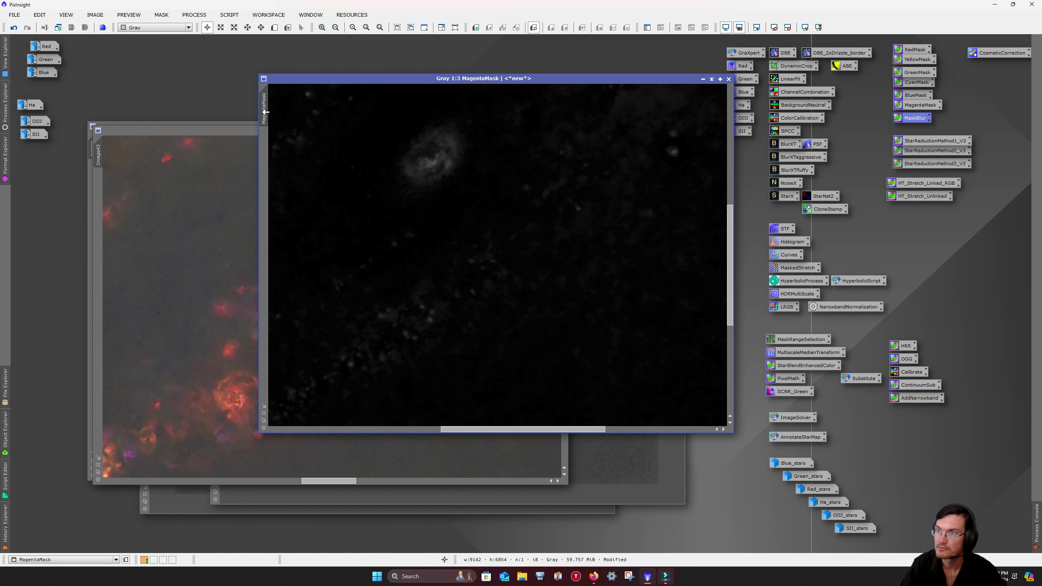
pyautogui.moveTo(84, 216); pyautogui.dragTo(85, 217)
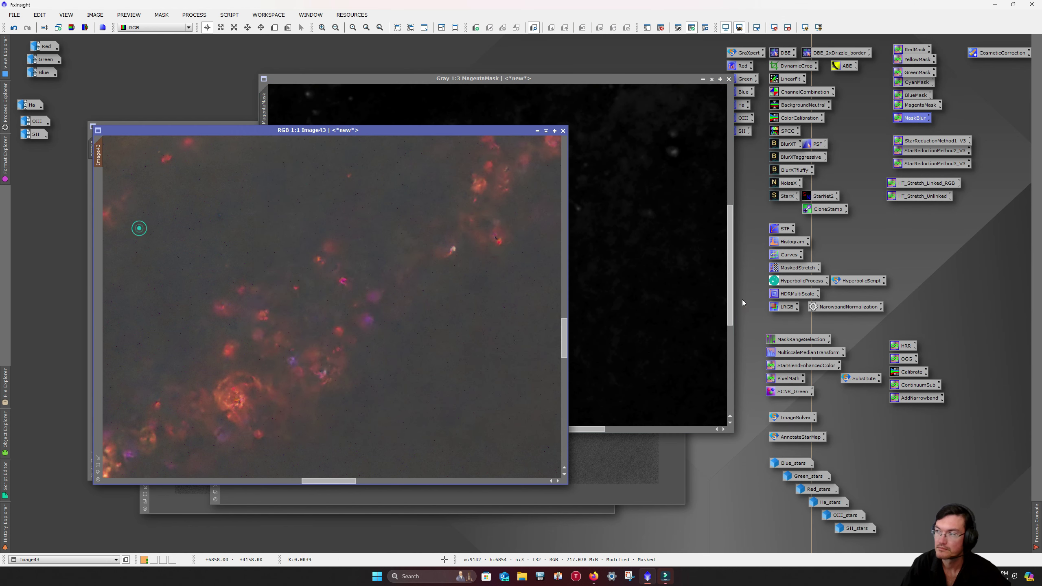
# Step: Preview CurvesTransformation on the spiral arm, raise the blue curve, and lower the red curve to about 0.43 at input 0.53
pyautogui.doubleClick(788, 254)
pyautogui.click(653, 409)
pyautogui.click(644, 438)
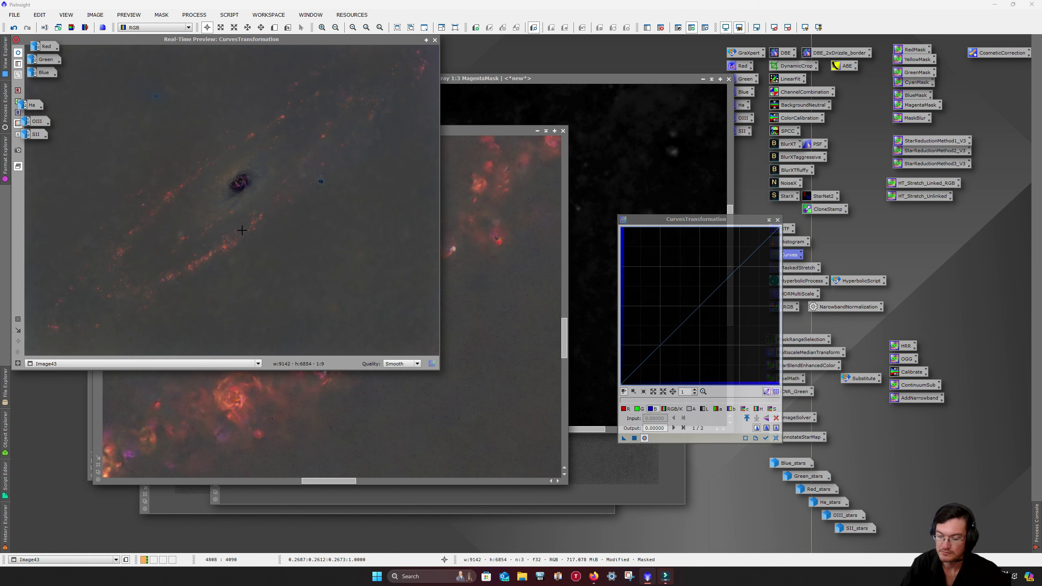
pyautogui.moveTo(193, 232); pyautogui.dragTo(271, 261)
pyautogui.moveTo(698, 295); pyautogui.dragTo(702, 276)
pyautogui.click(626, 409)
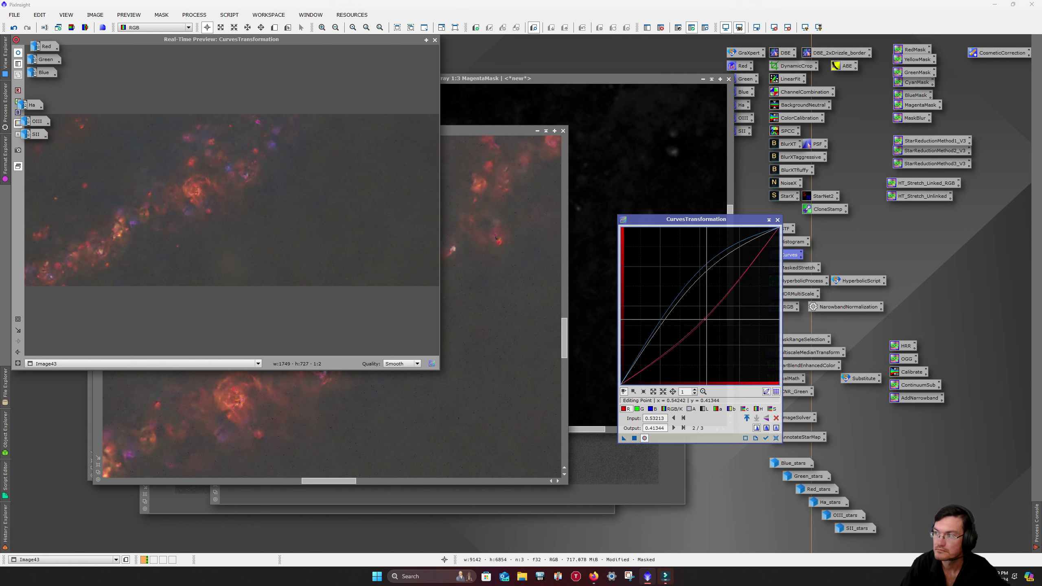
pyautogui.moveTo(706, 304); pyautogui.dragTo(705, 317)
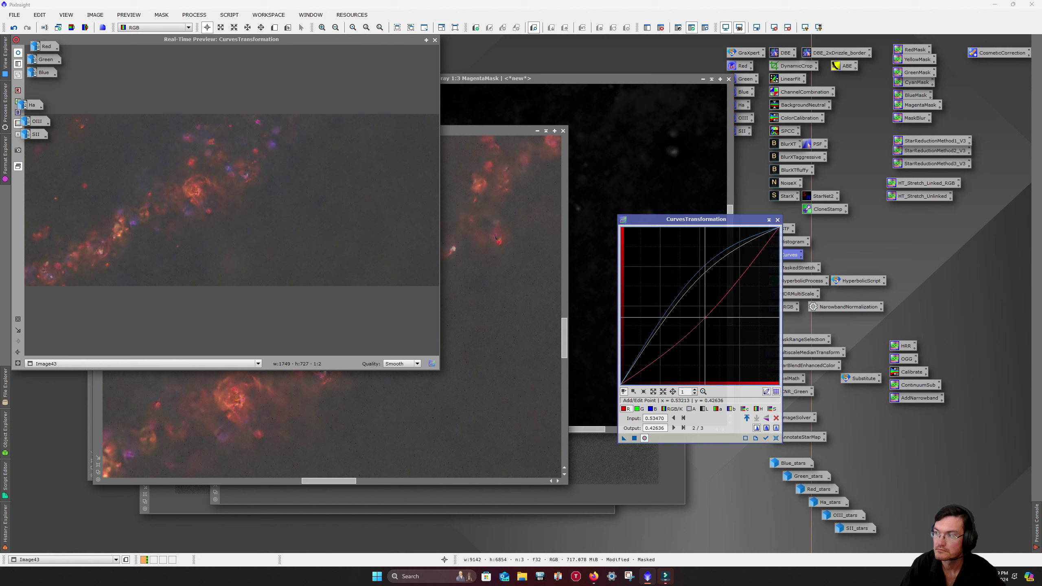
# Step: Apply the curves to the masked combined image, close the real-time preview, and discard MagentaMask despite its active mask reference
pyautogui.click(634, 438)
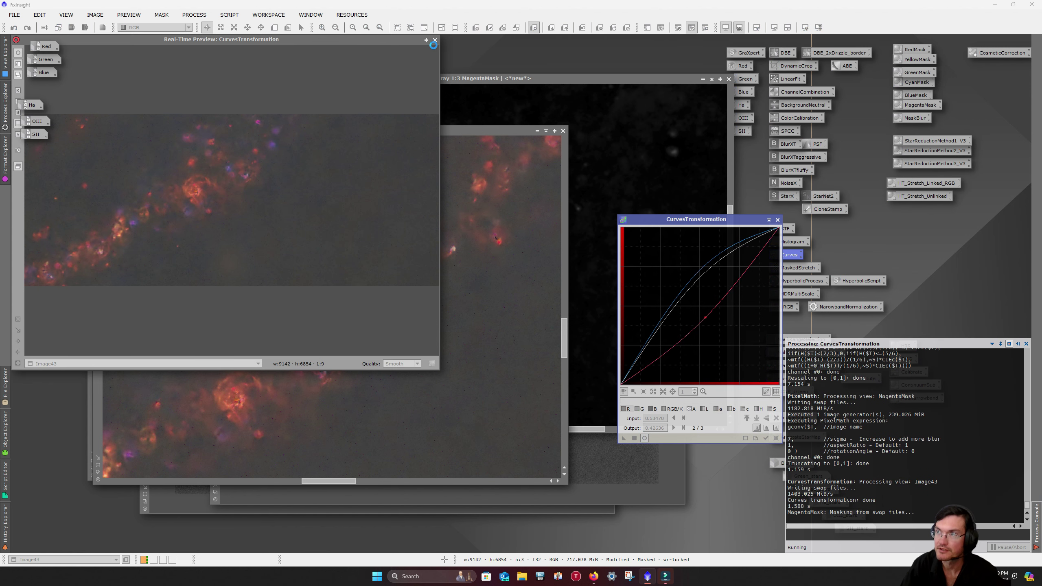
pyautogui.moveTo(397, 41); pyautogui.dragTo(506, 503)
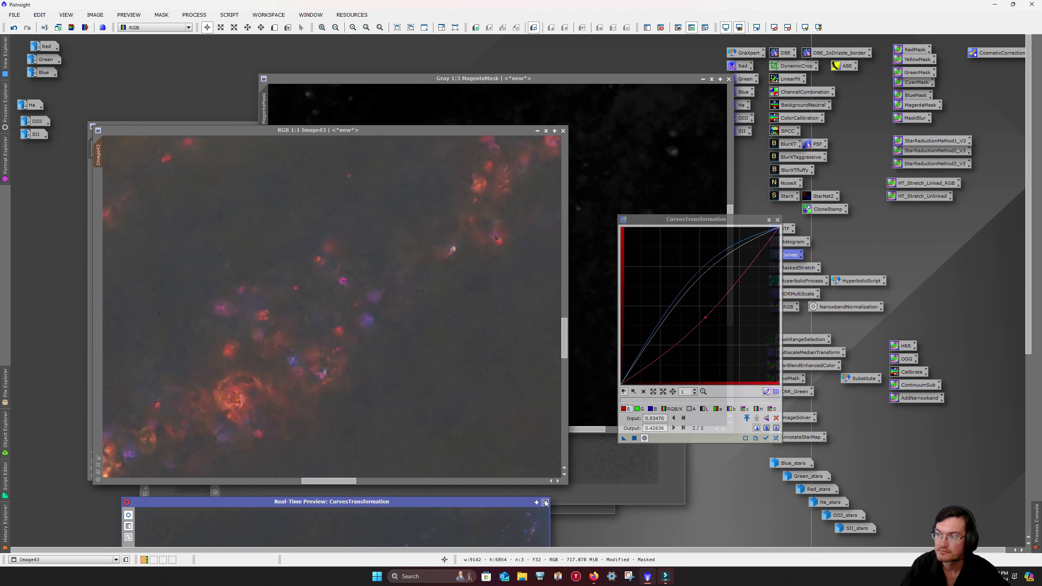
pyautogui.click(644, 438)
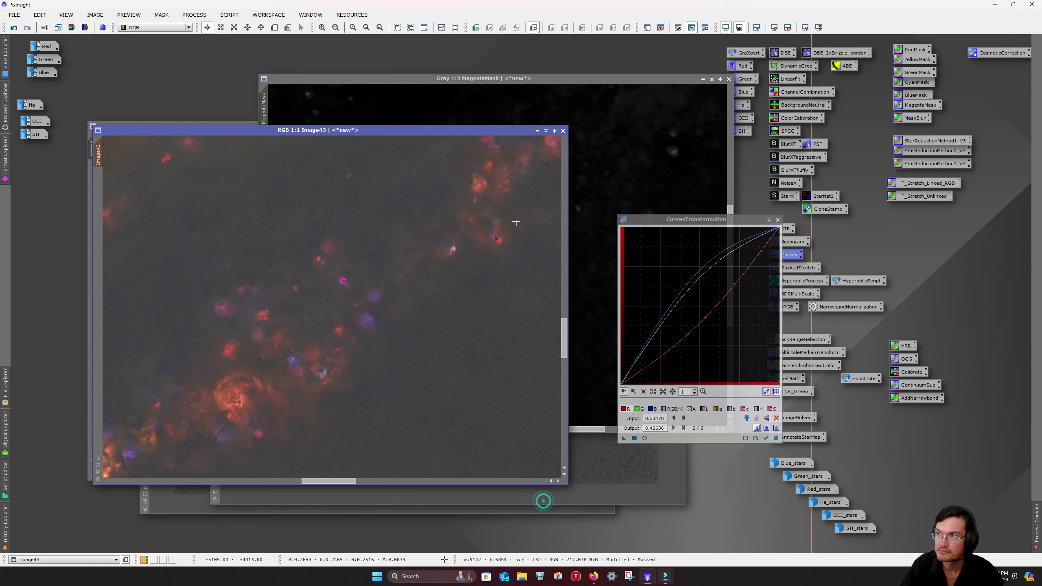
pyautogui.click(728, 79)
pyautogui.click(488, 307)
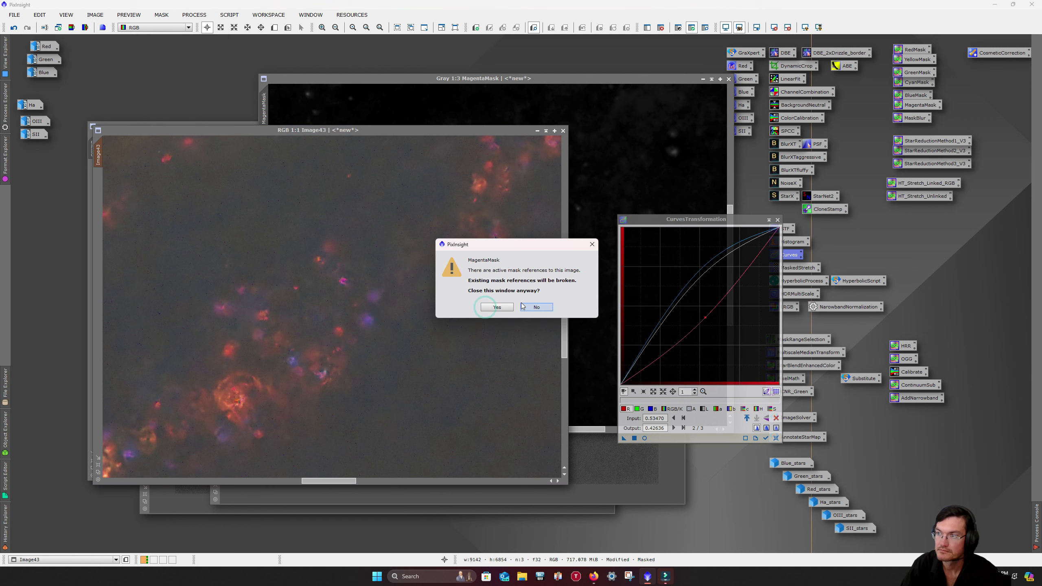
pyautogui.click(497, 312)
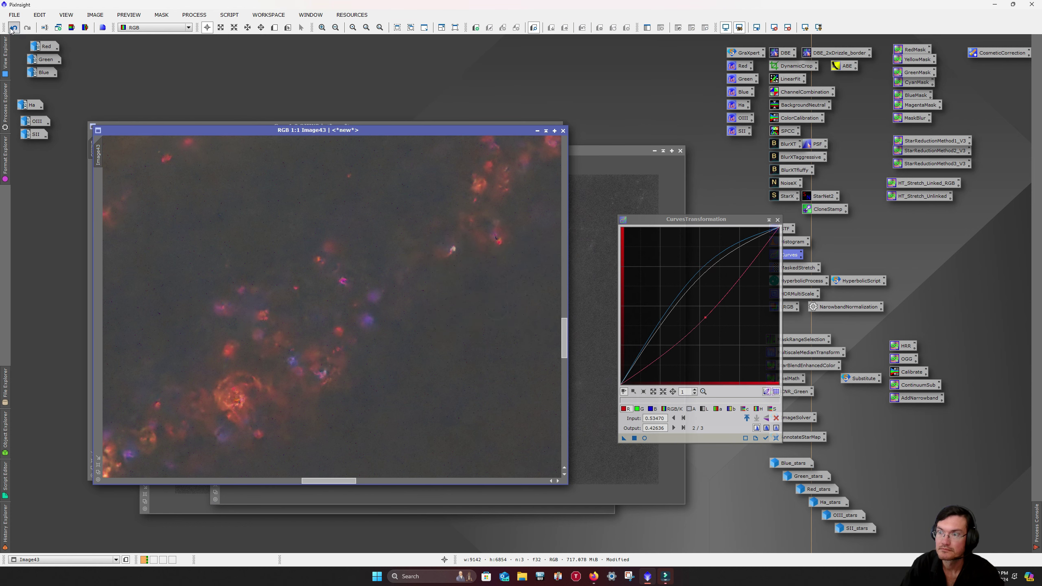
# Step: Compare the combined image before and after the magenta adjustment, check the whole galaxy, and close CurvesTransformation
pyautogui.click(27, 28)
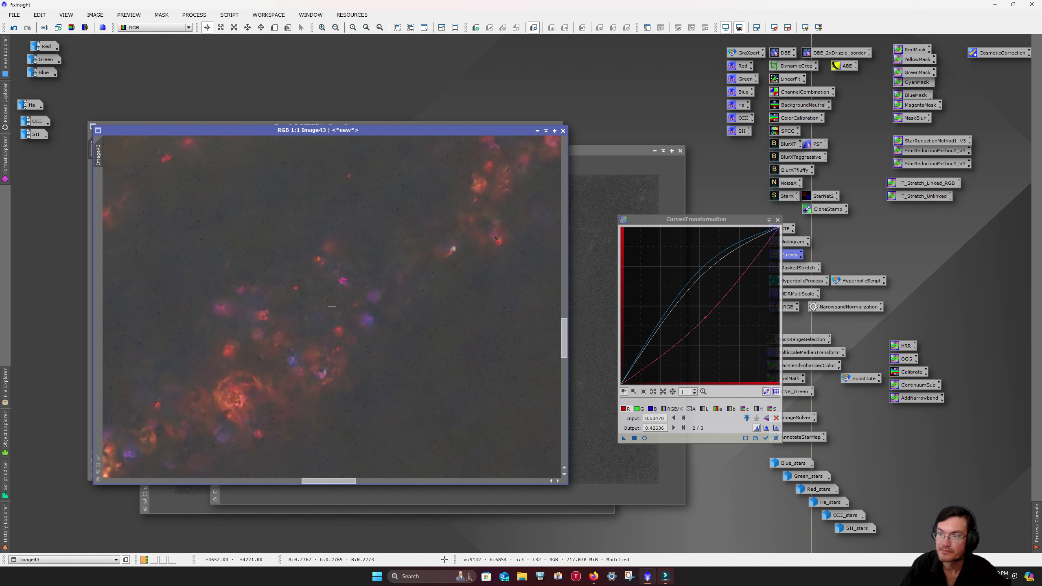
pyautogui.scroll(-6, 331, 306)
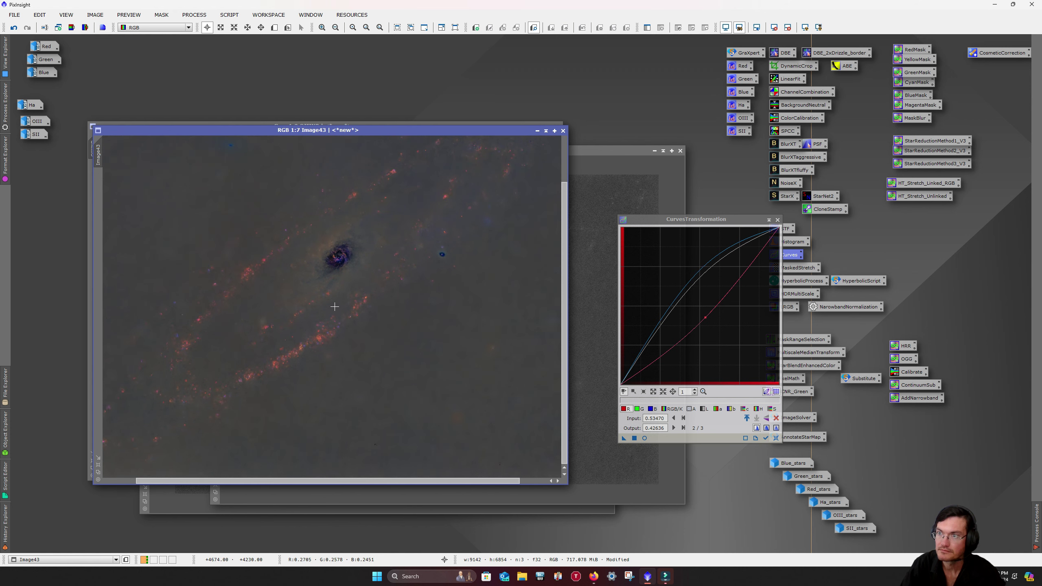
pyautogui.click(777, 219)
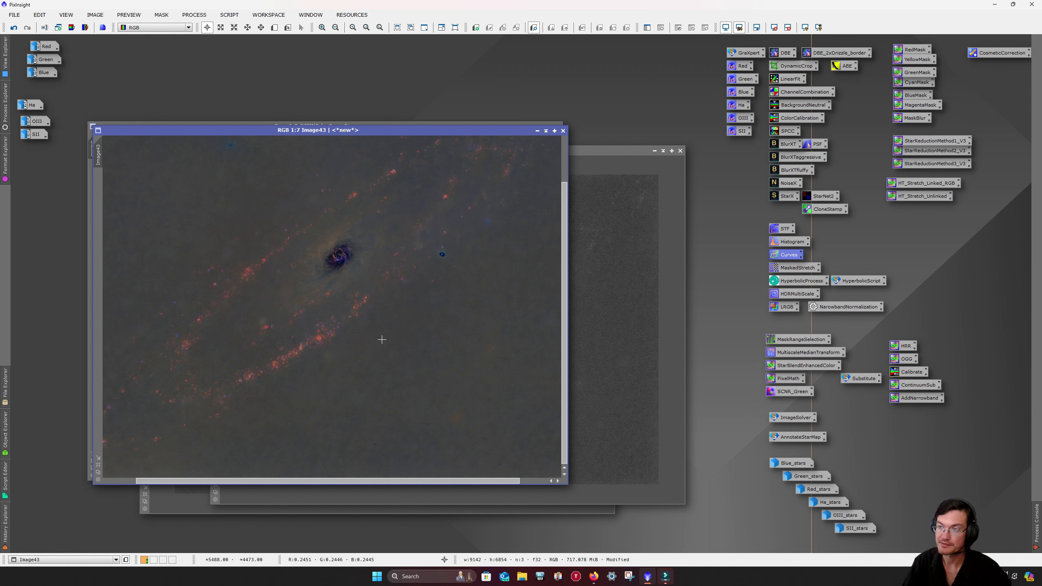
pyautogui.moveTo(378, 405); pyautogui.dragTo(369, 384)
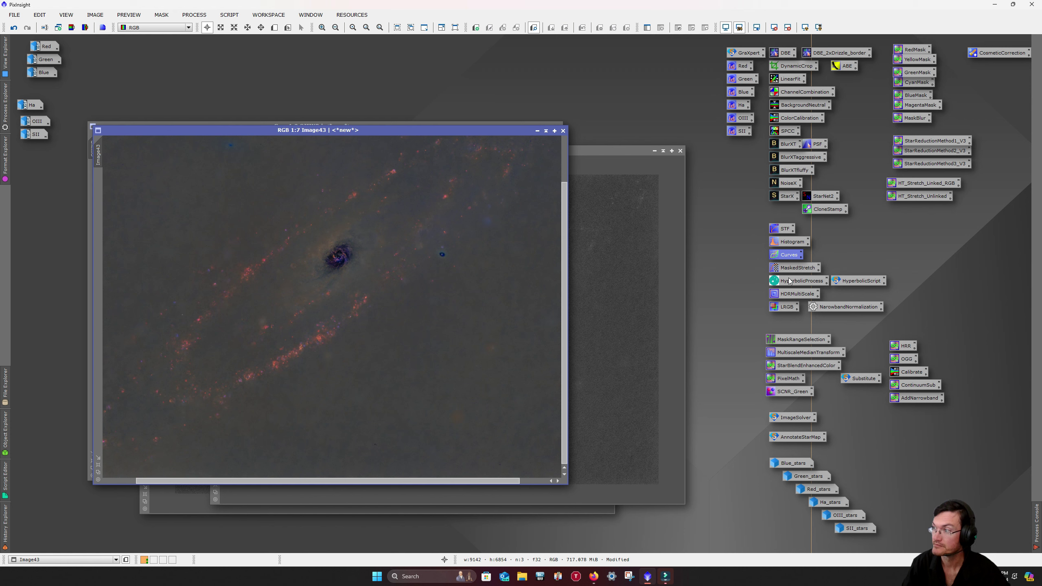
# Step: Set the RGB/K shadows to about 0.226 in HistogramTransformation, apply it to the combined image, and check a background pixel's values
pyautogui.doubleClick(785, 242)
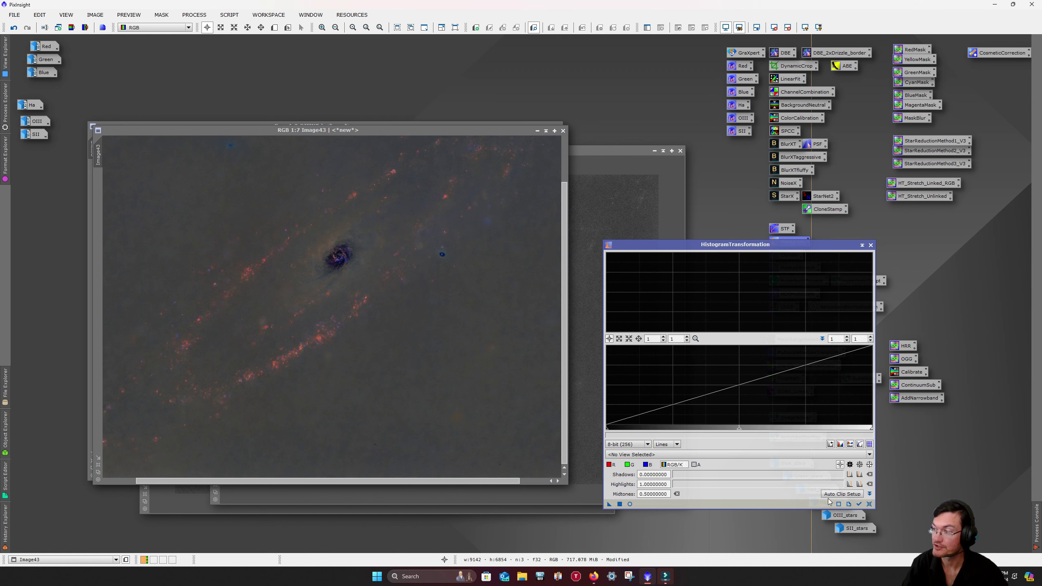
pyautogui.click(859, 504)
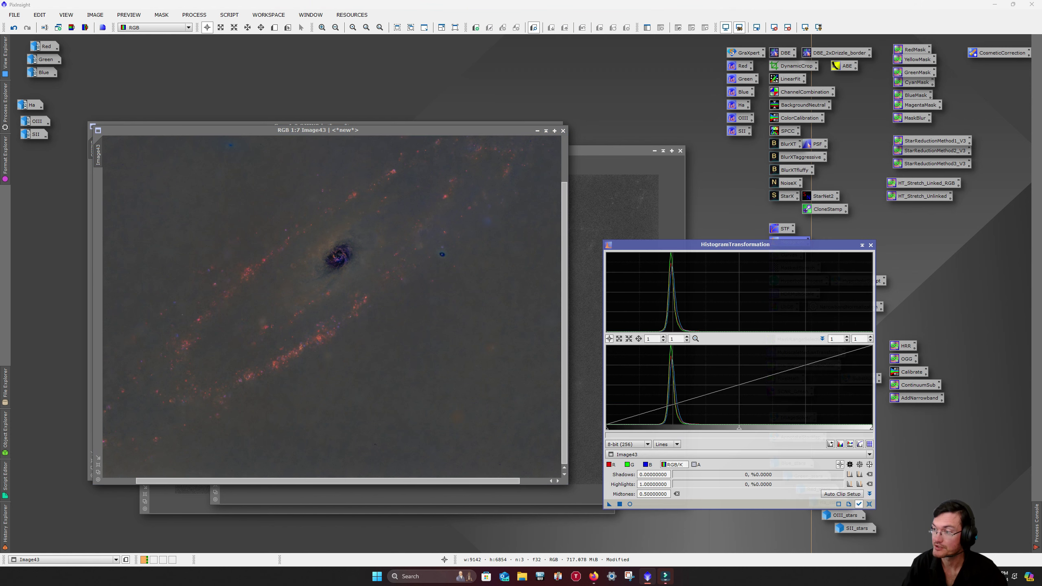
pyautogui.moveTo(609, 431); pyautogui.dragTo(666, 431)
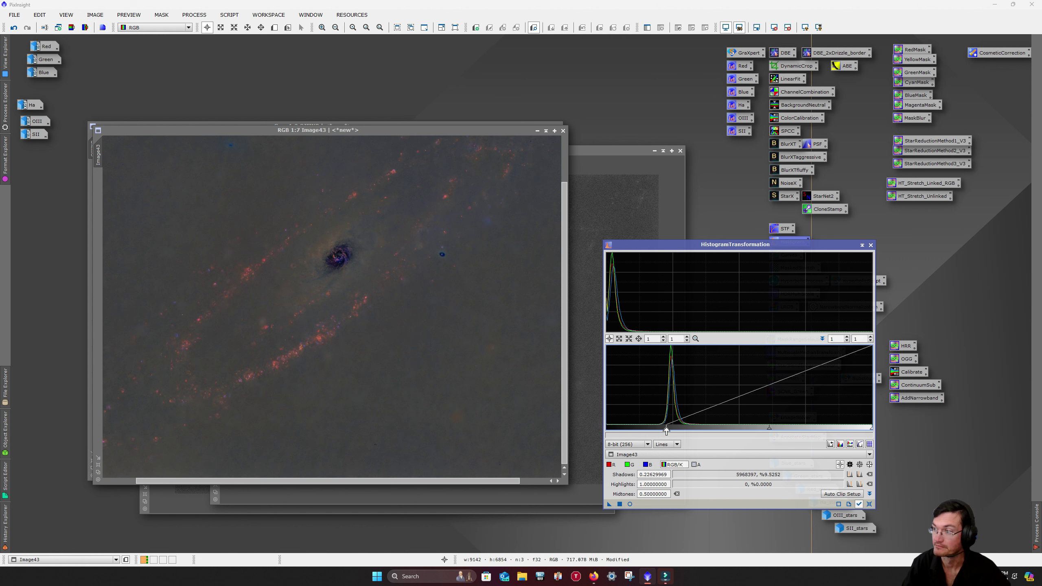
pyautogui.click(619, 504)
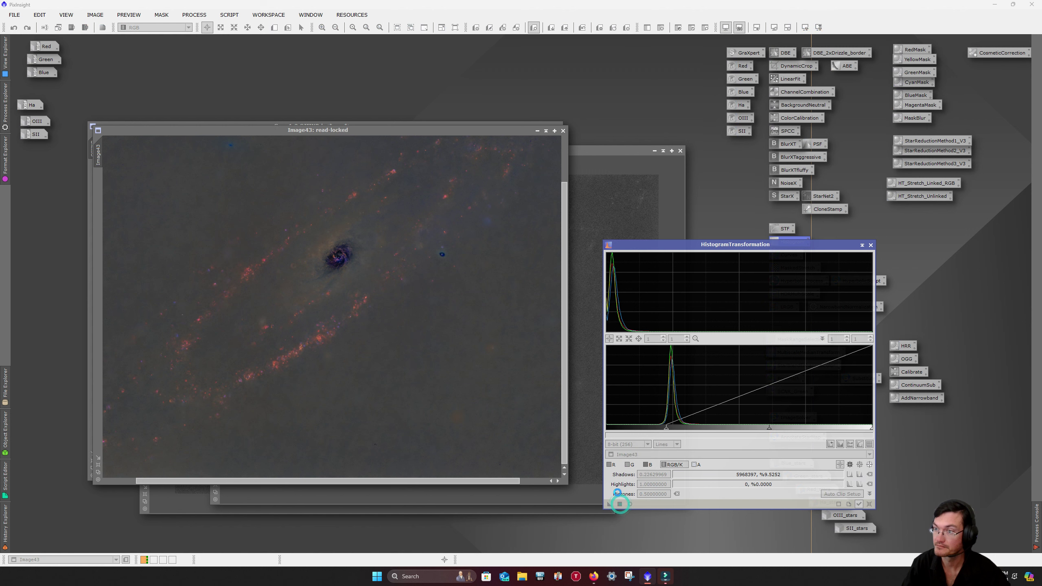
pyautogui.click(871, 245)
pyautogui.click(370, 382)
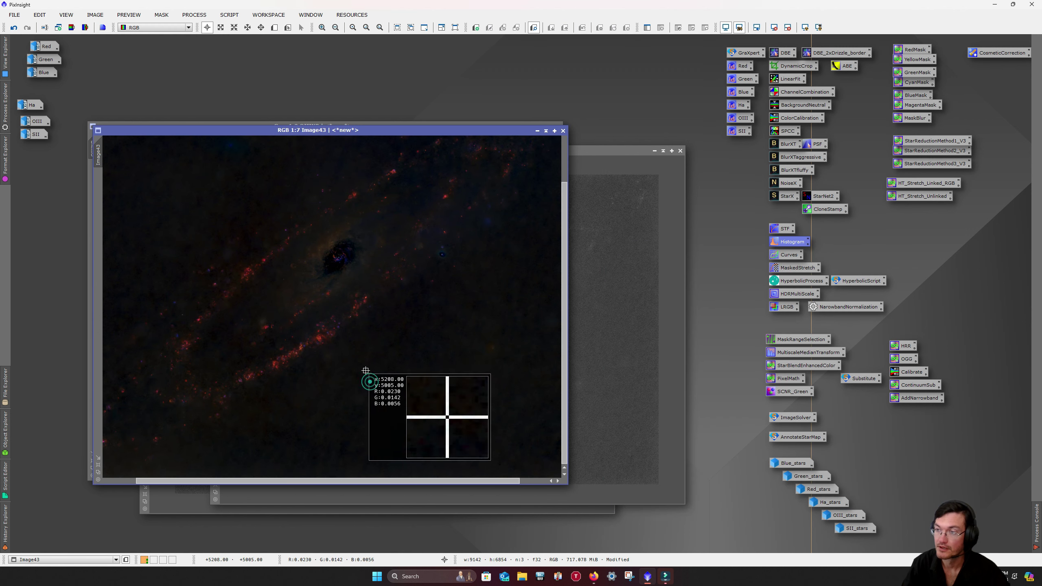
# Step: With the real-time preview on the spiral arm, shape the RGB/K curve with points at about 0.50/0.70 and 0.10/0.10
pyautogui.doubleClick(785, 255)
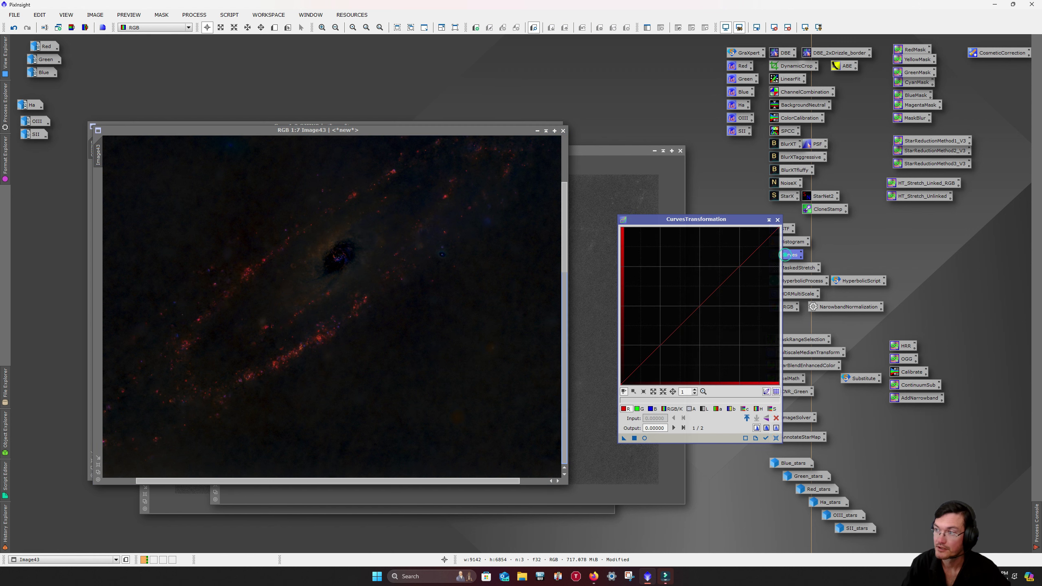
pyautogui.click(669, 408)
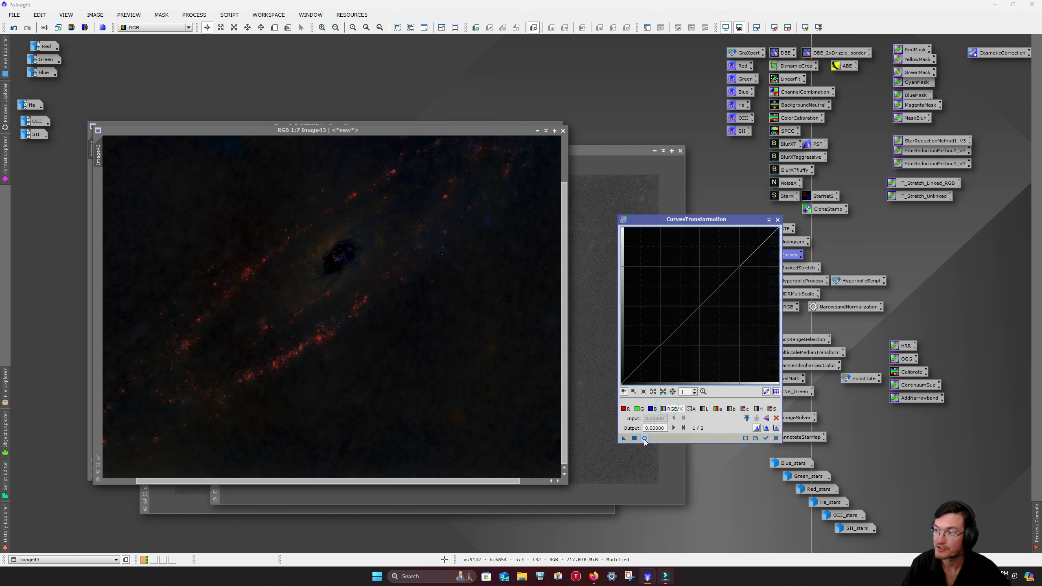
pyautogui.click(644, 438)
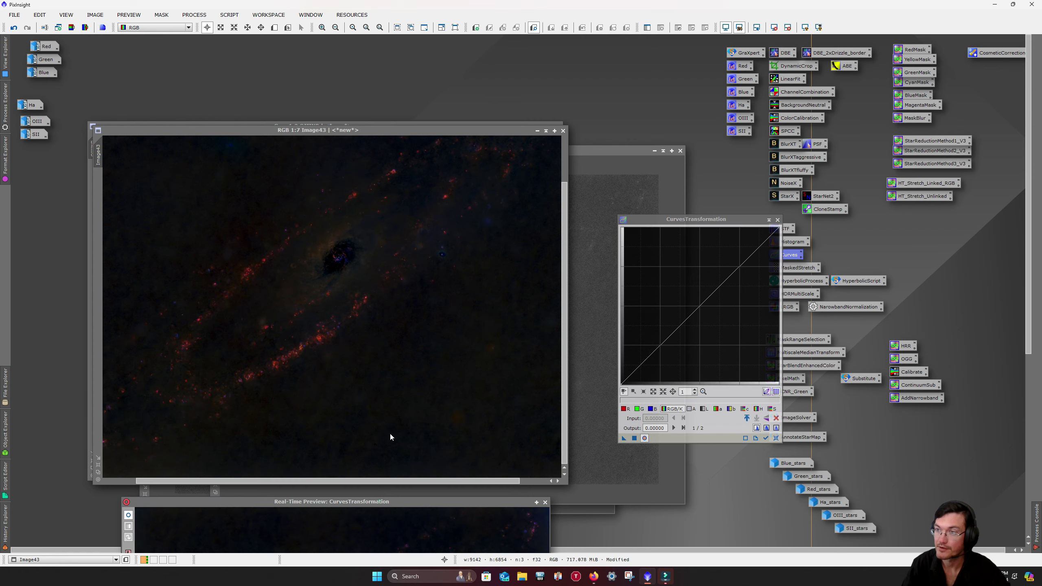
pyautogui.moveTo(340, 292); pyautogui.dragTo(407, 340)
pyautogui.moveTo(695, 298); pyautogui.dragTo(700, 273)
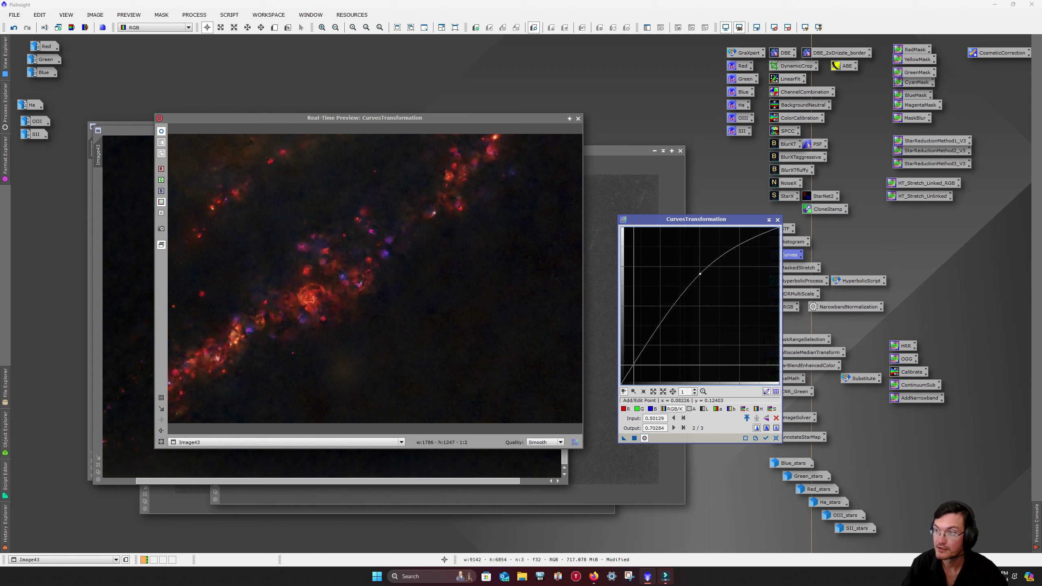
pyautogui.moveTo(476, 328); pyautogui.dragTo(503, 348)
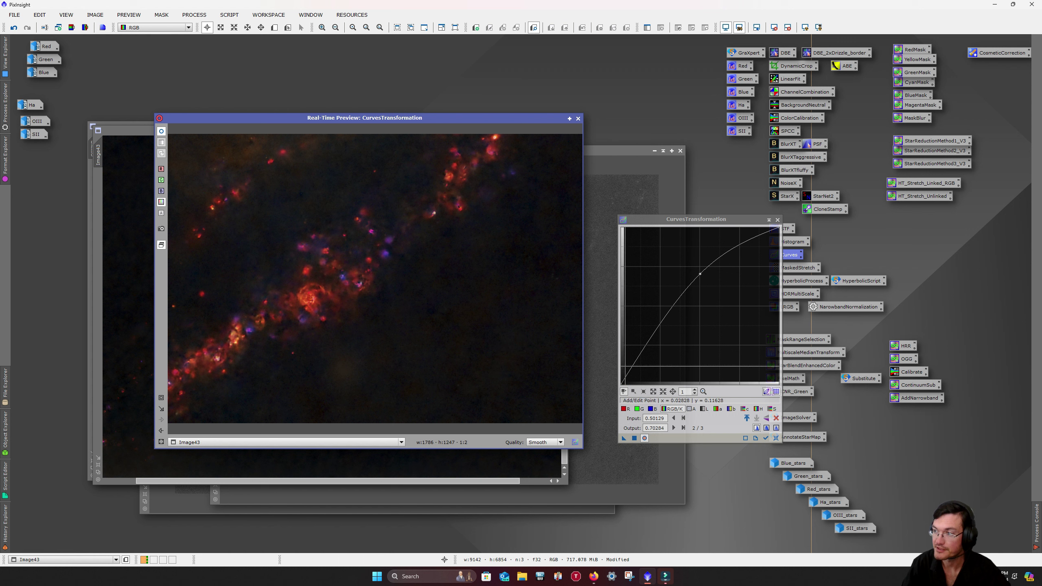
pyautogui.click(633, 366)
pyautogui.moveTo(634, 366); pyautogui.dragTo(637, 371)
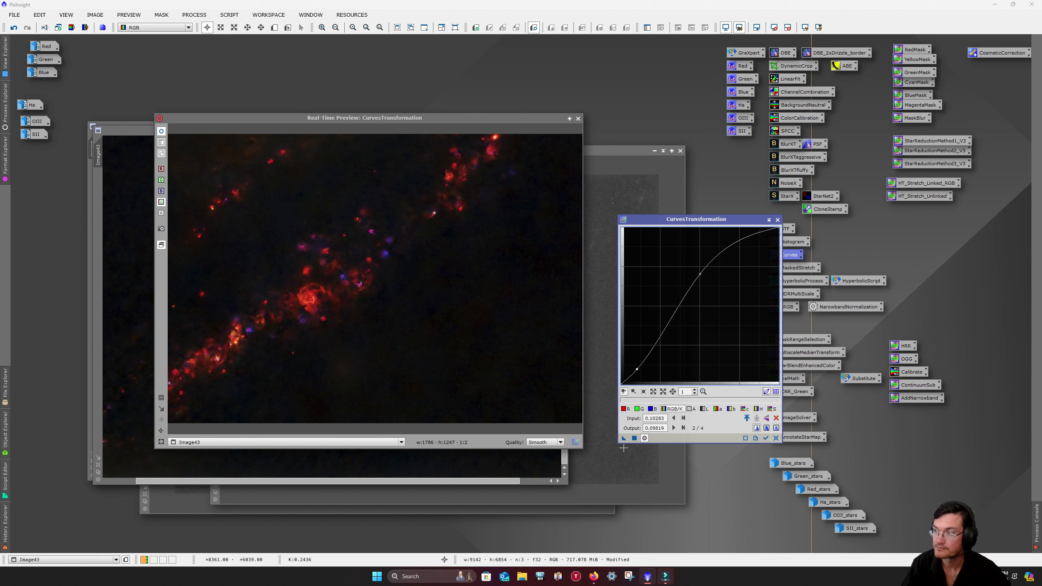
# Step: Apply the RGB/K curve to the combined image, close CurvesTransformation and its preview, and check the whole galaxy and background
pyautogui.click(634, 438)
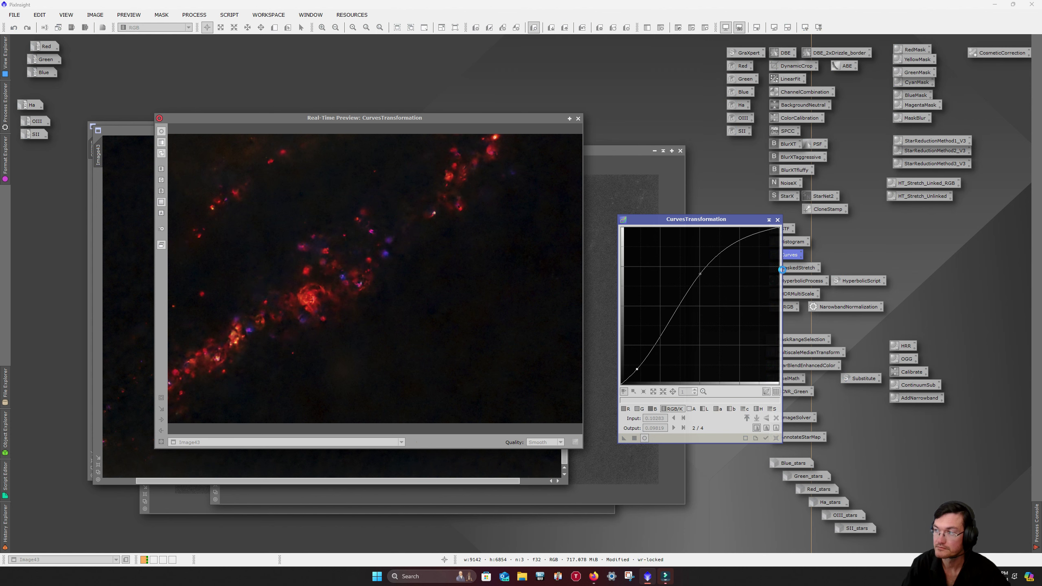
pyautogui.click(778, 219)
pyautogui.click(578, 118)
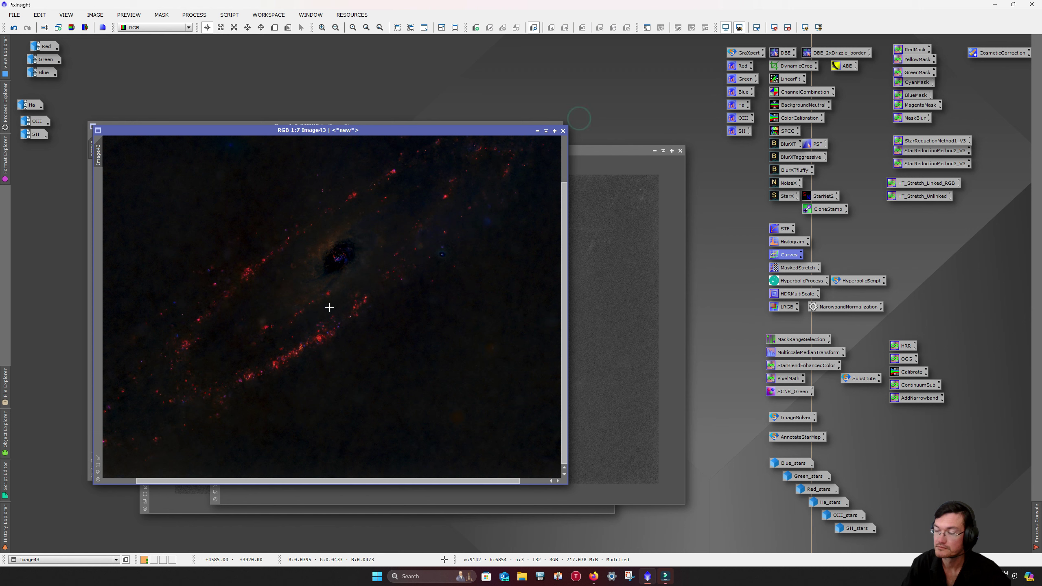
pyautogui.scroll(-1, 329, 307)
pyautogui.moveTo(453, 370); pyautogui.dragTo(433, 386)
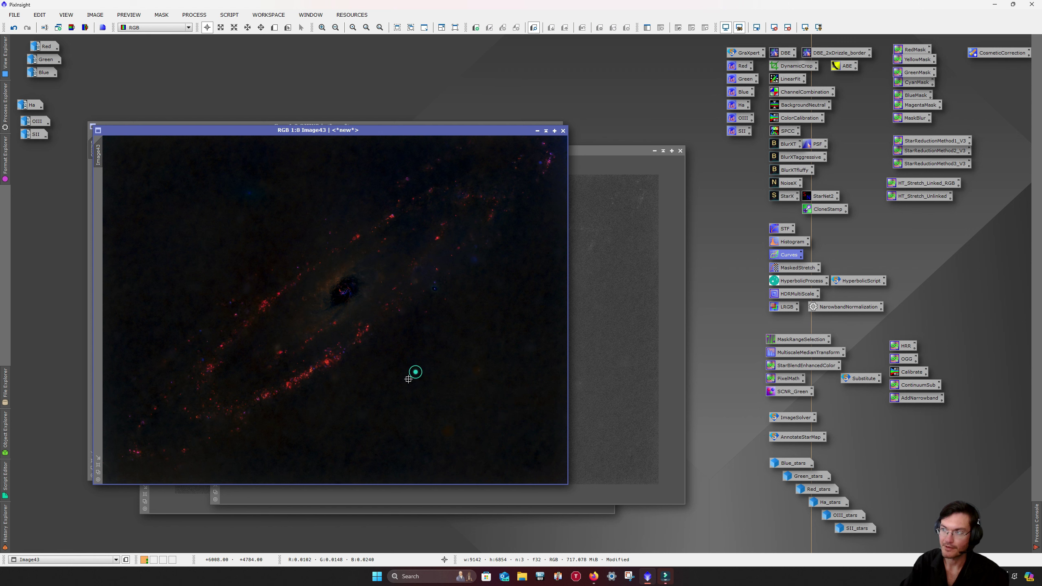
# Step: Set the RGB/K shadows to about 0.026 in HistogramTransformation, apply it to the combined narrowband image, and close the process
pyautogui.doubleClick(784, 243)
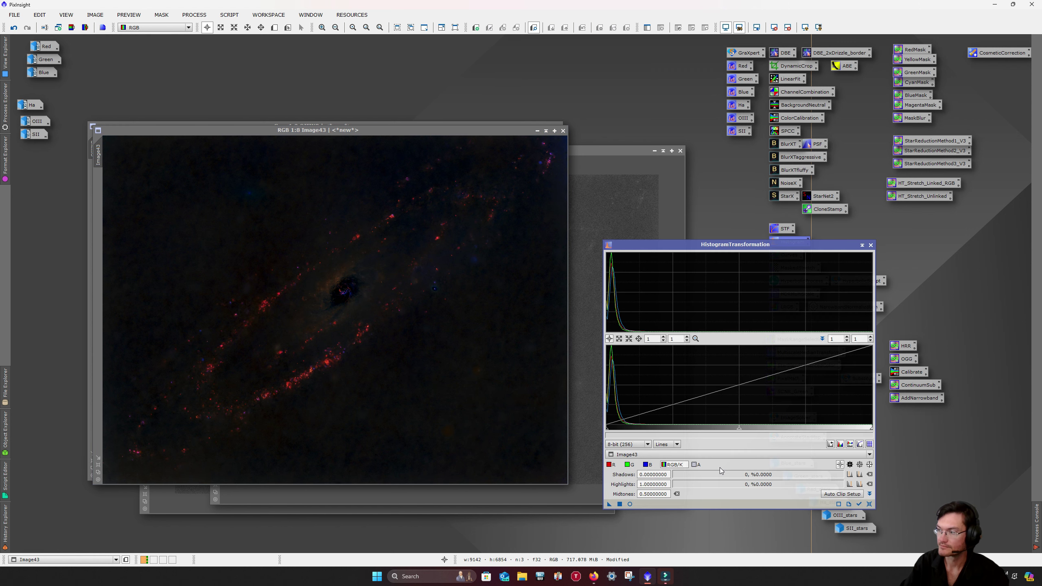
pyautogui.click(859, 504)
pyautogui.moveTo(607, 431); pyautogui.dragTo(613, 436)
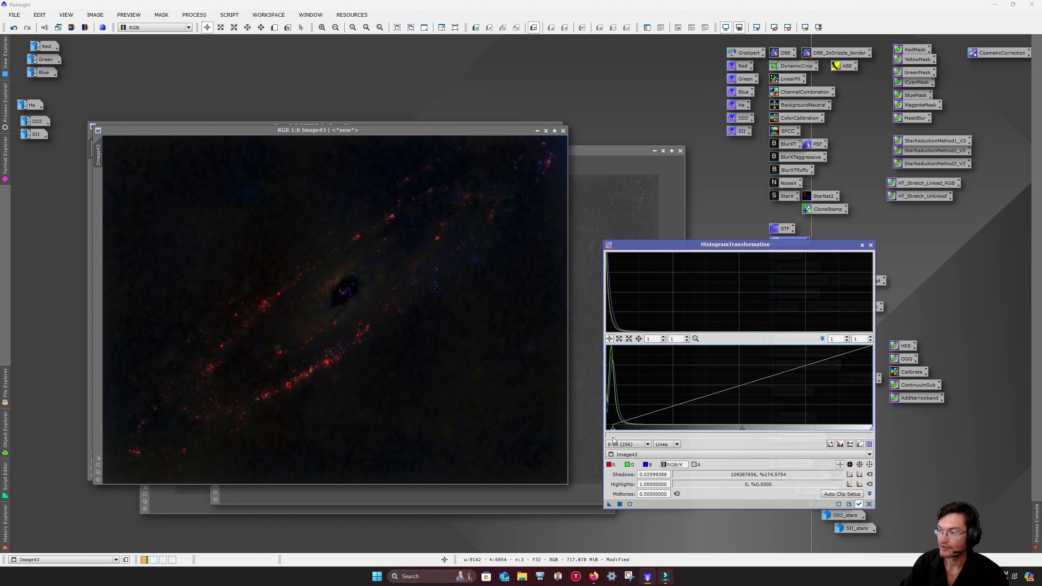
pyautogui.click(619, 504)
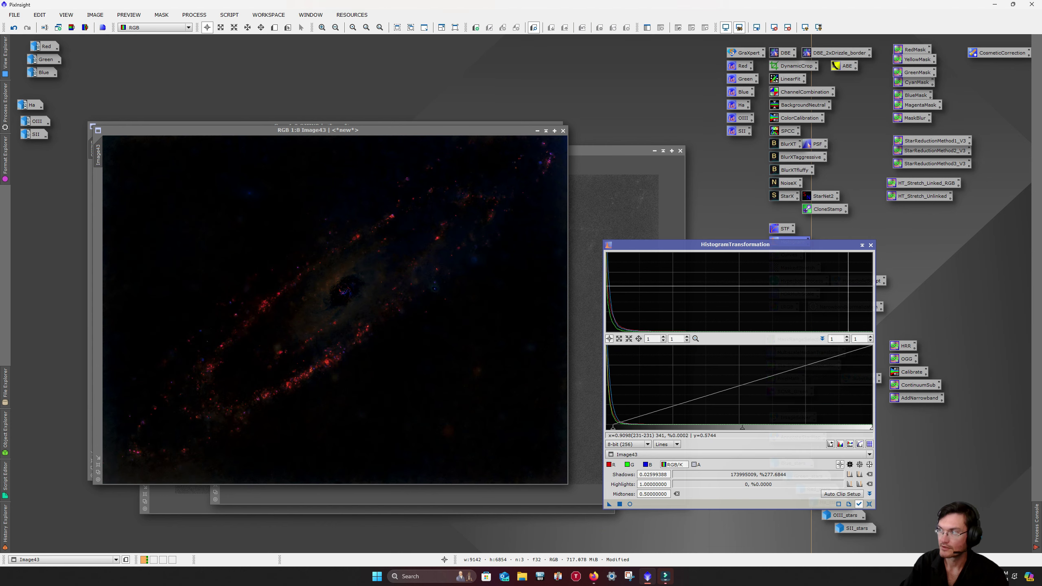
pyautogui.click(870, 245)
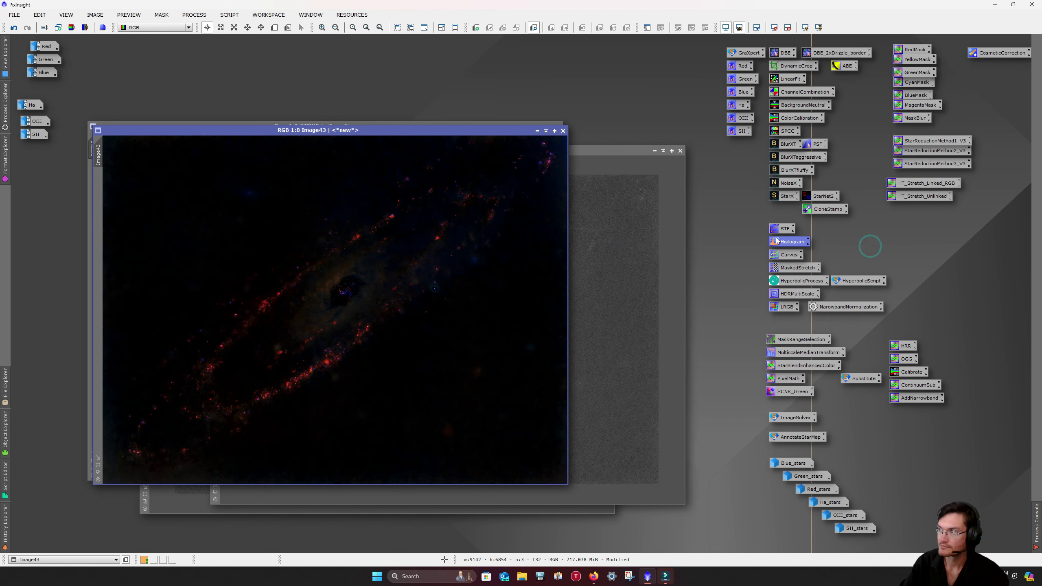
# Step: Brighten the combined narrowband image with an RGB/K curve point at about 0.50/0.59, then close CurvesTransformation and its real-time preview
pyautogui.doubleClick(786, 255)
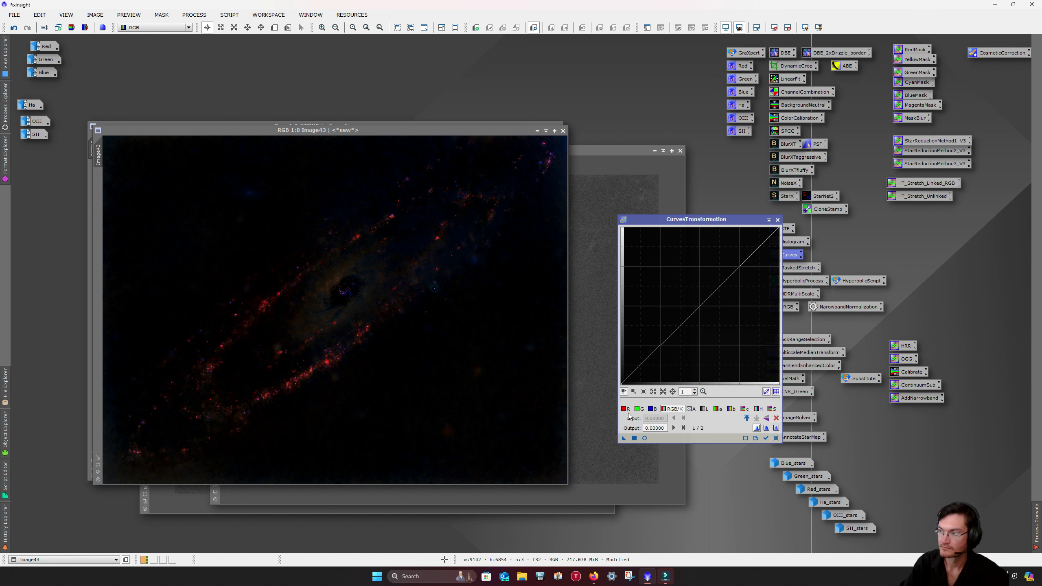
pyautogui.click(644, 438)
pyautogui.click(696, 296)
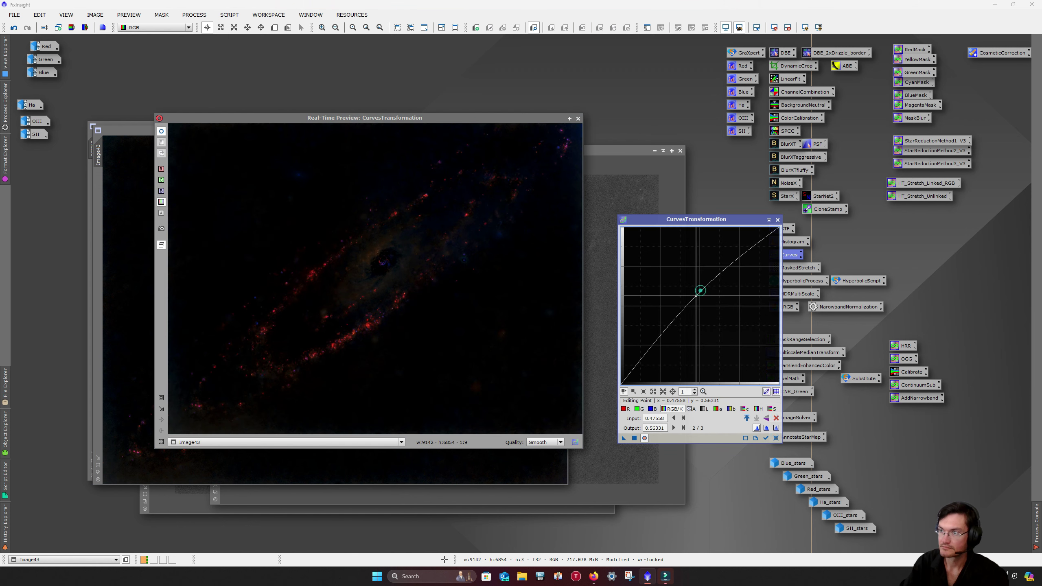
pyautogui.moveTo(700, 291); pyautogui.dragTo(700, 292)
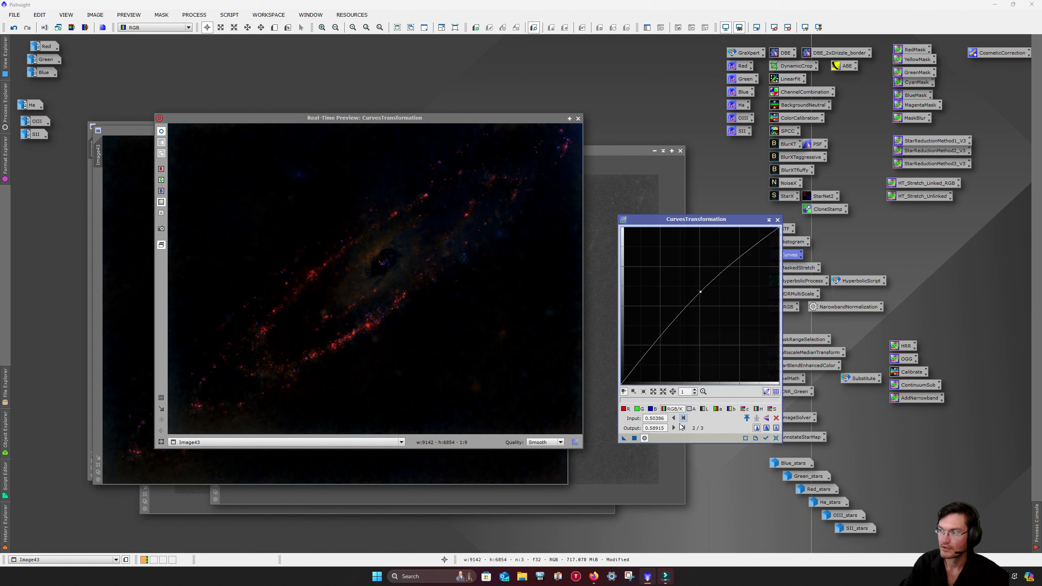
pyautogui.click(634, 437)
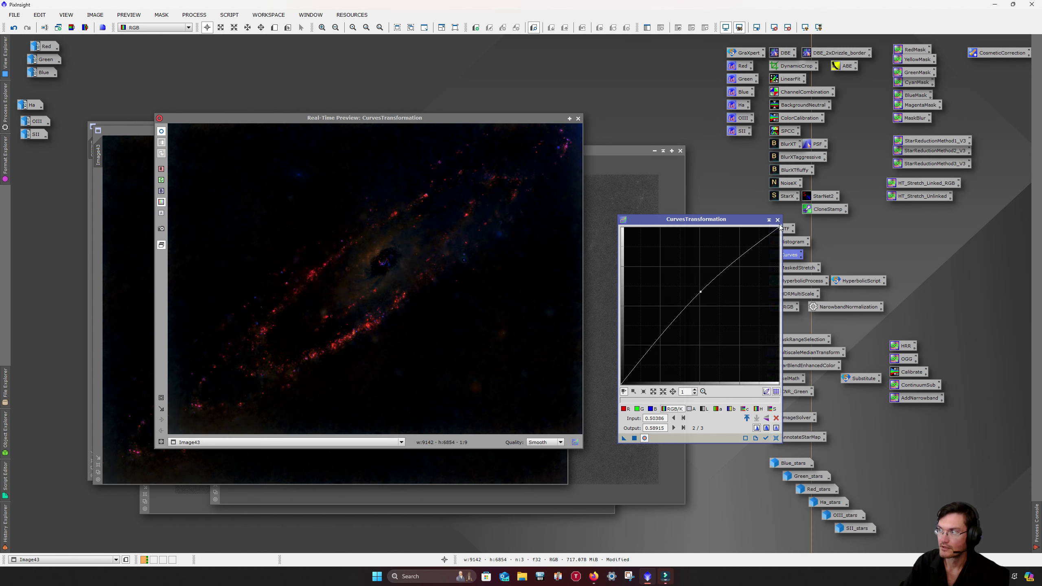
pyautogui.click(777, 220)
pyautogui.click(578, 118)
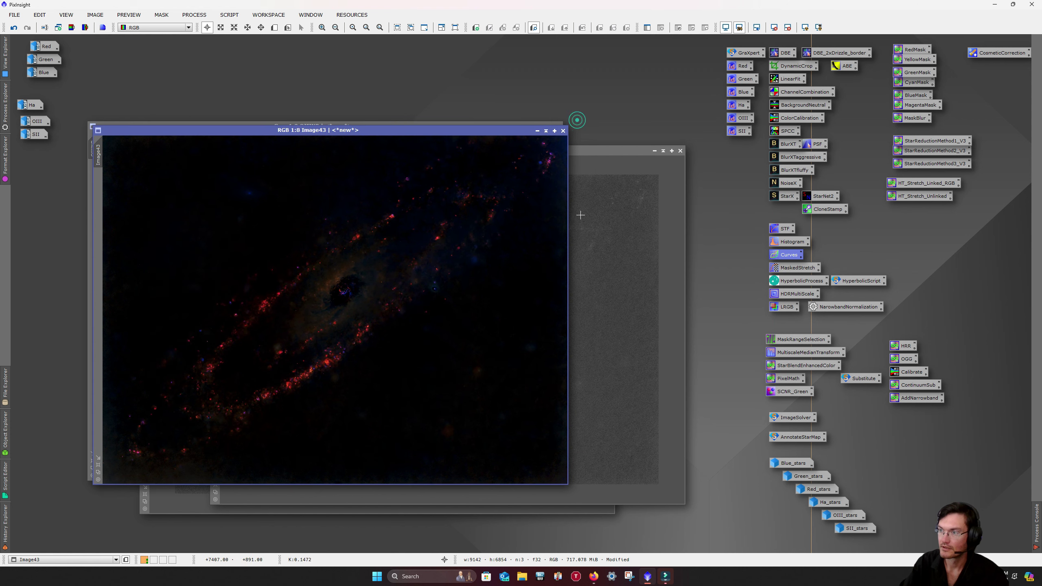
# Step: Inspect the spiral arm's nebulae up close and rename the combined narrowband image as HSO
pyautogui.scroll(6, 322, 349)
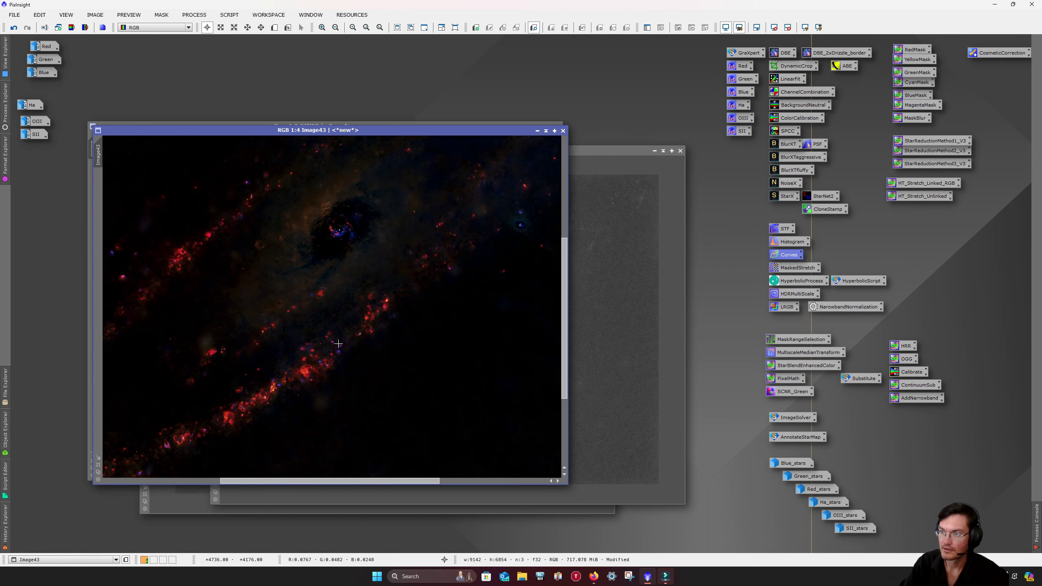
pyautogui.scroll(1, 342, 363)
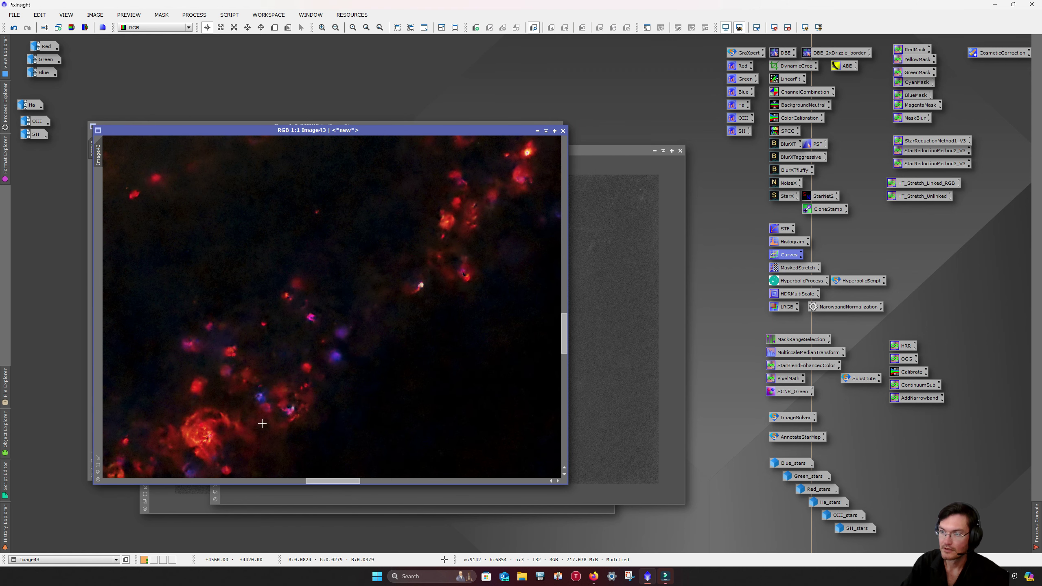
pyautogui.scroll(-1, 292, 374)
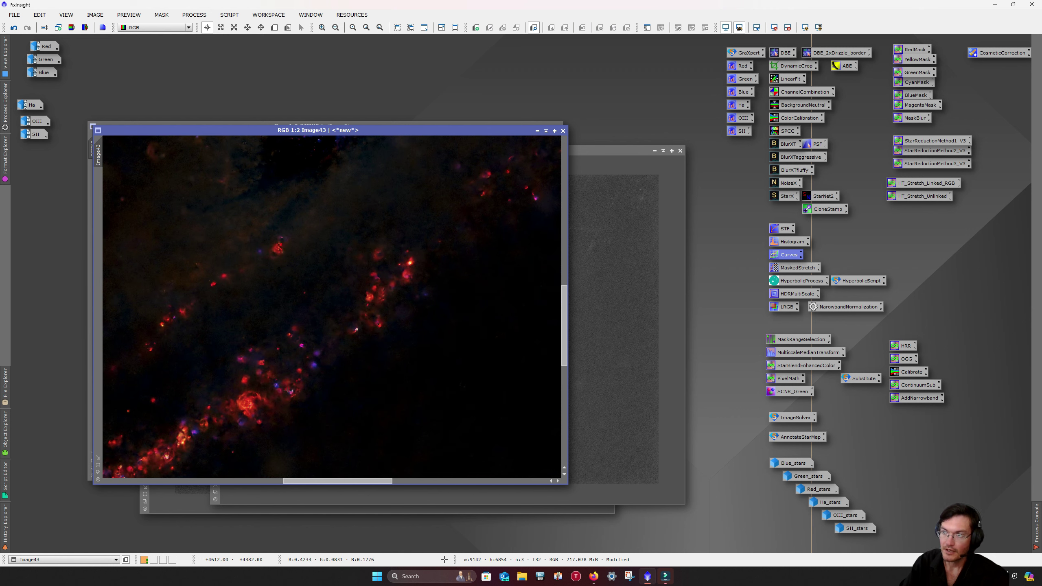
pyautogui.scroll(-1, 273, 384)
pyautogui.scroll(1, 275, 385)
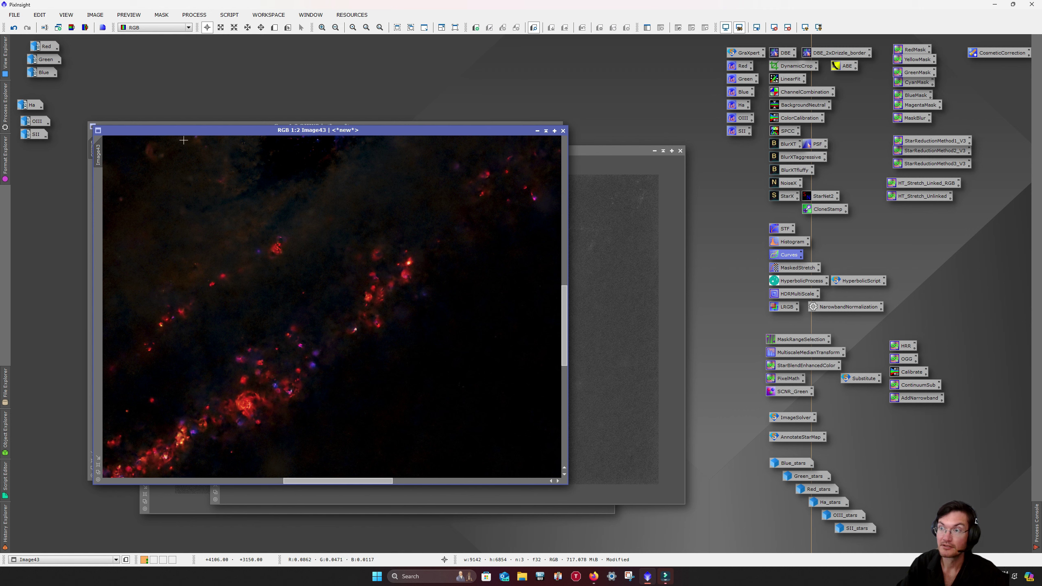
pyautogui.doubleClick(98, 156)
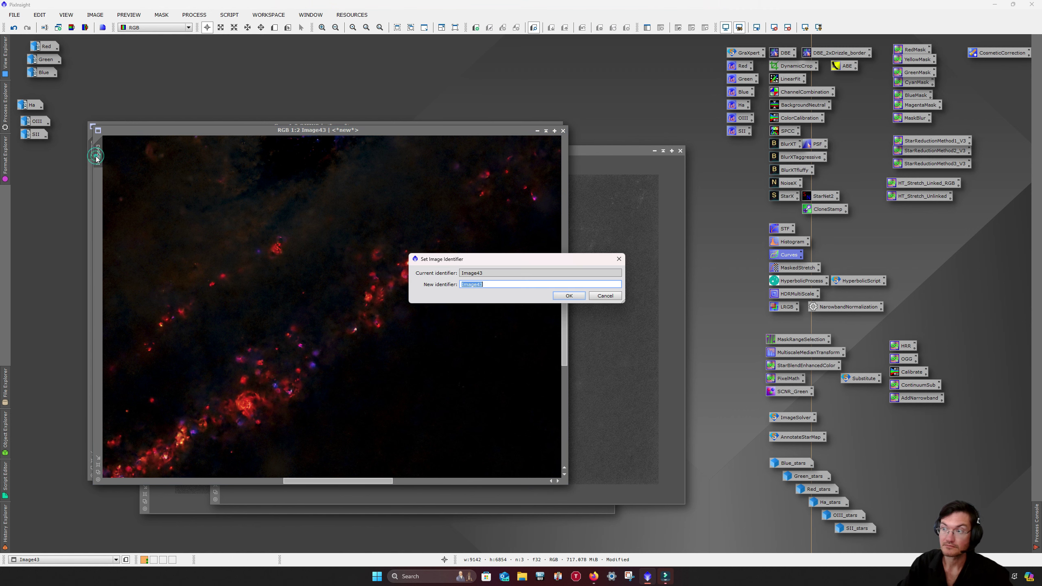
pyautogui.write('HSO')
pyautogui.press('Return')
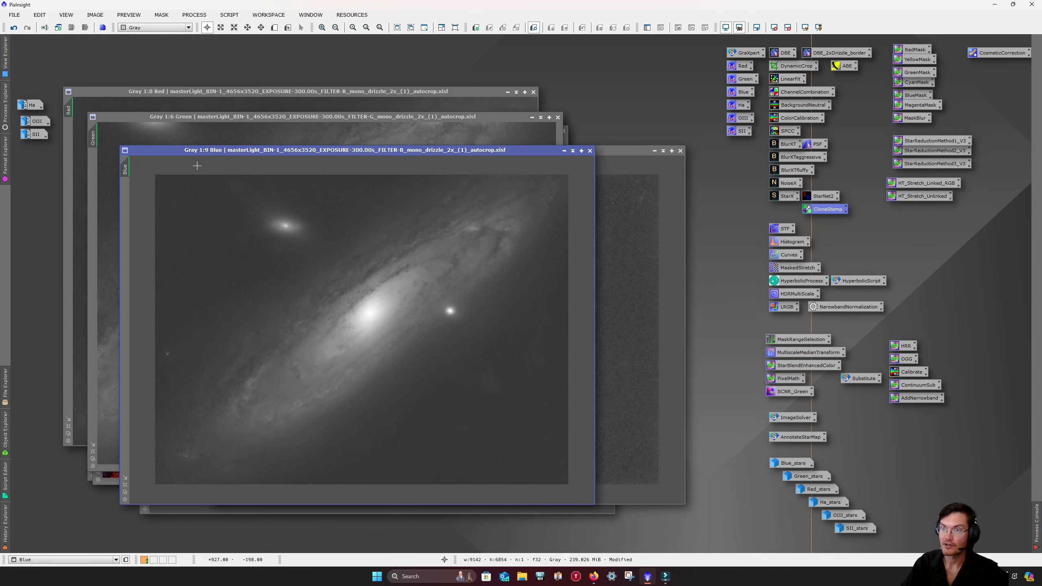
# Step: Combine the Red, Green and Blue images into a new RGB image with ChannelCombination, and close the process
pyautogui.doubleClick(789, 93)
pyautogui.moveTo(70, 109); pyautogui.dragTo(652, 98)
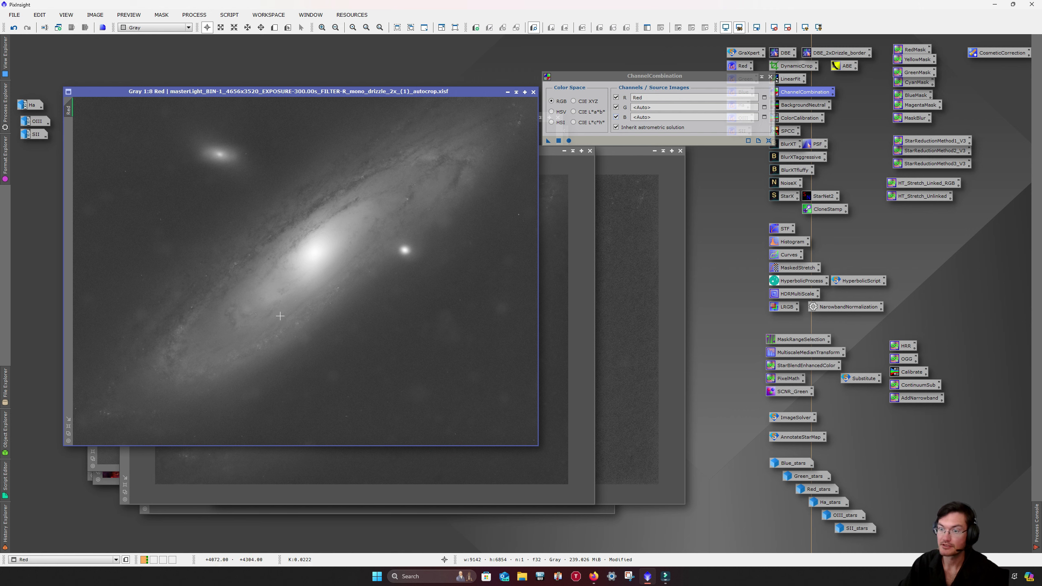
pyautogui.click(104, 451)
pyautogui.moveTo(93, 136); pyautogui.dragTo(677, 107)
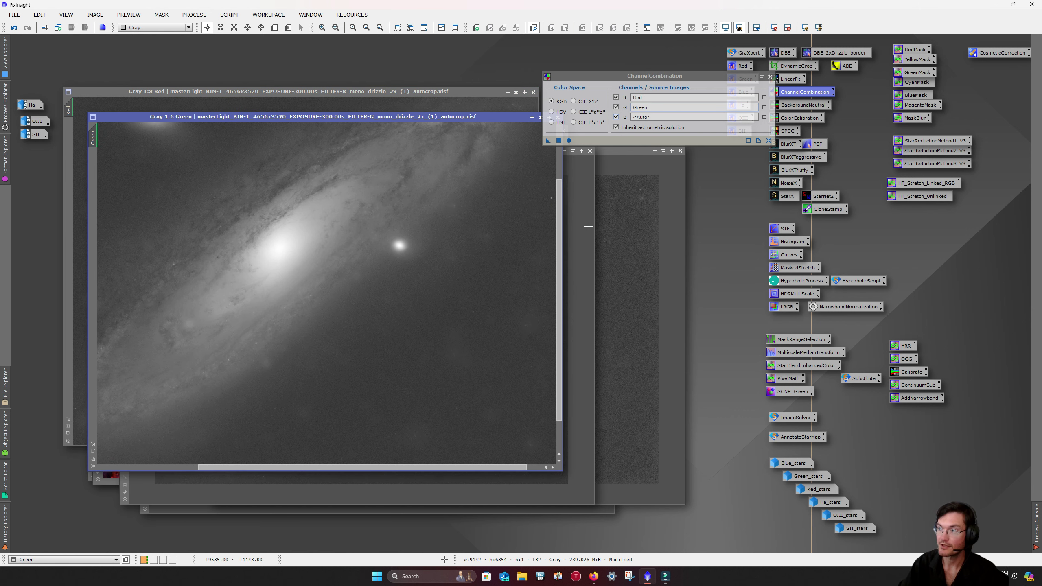
pyautogui.click(581, 227)
pyautogui.moveTo(125, 168); pyautogui.dragTo(659, 117)
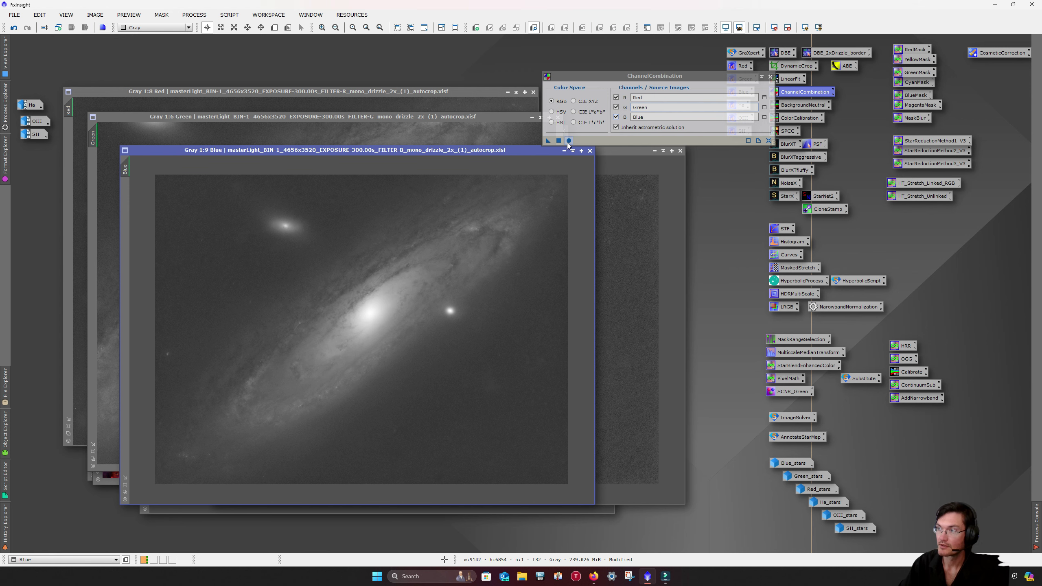
pyautogui.click(568, 141)
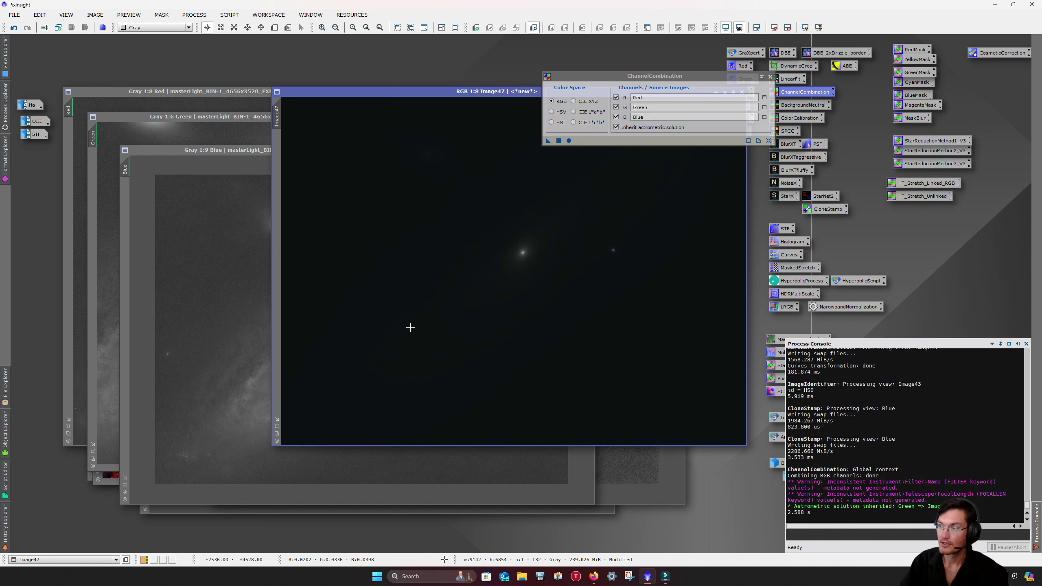
pyautogui.moveTo(456, 89); pyautogui.dragTo(311, 76)
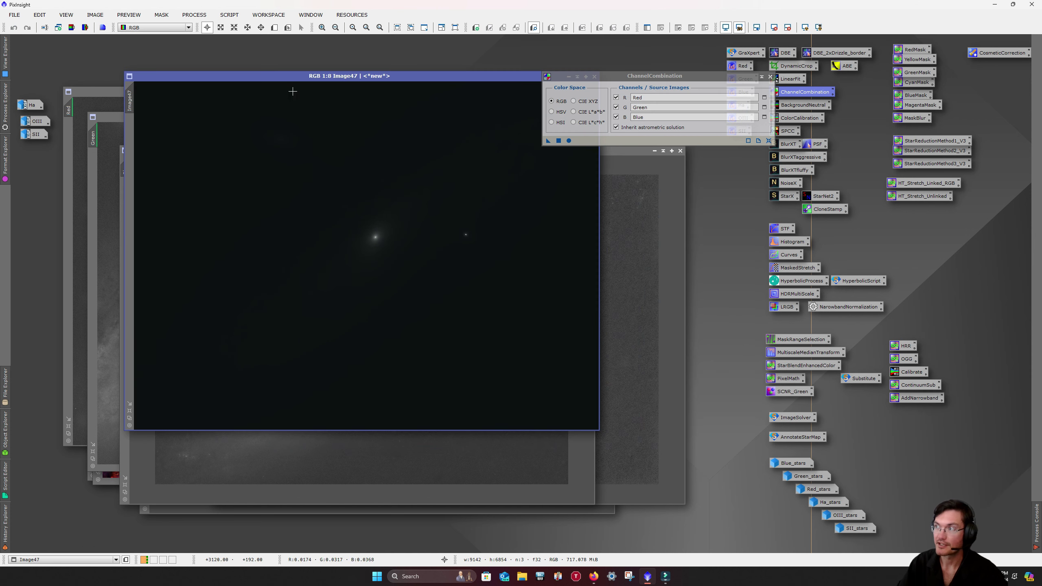
pyautogui.click(770, 77)
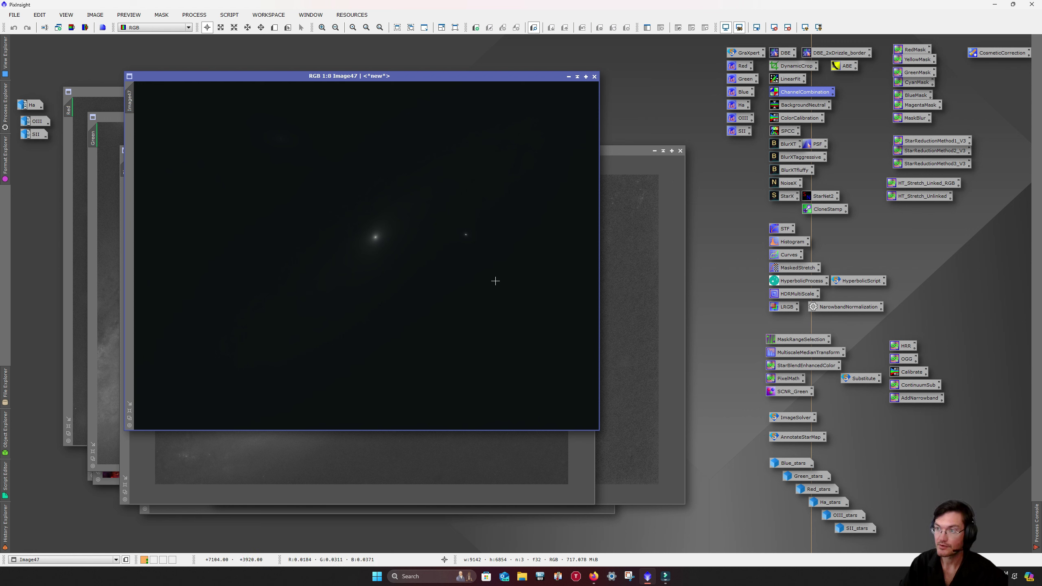
# Step: Auto-stretch the RGB image's display and define a 280 × 464 px background preview and an 888 × 560 px galaxy core preview
pyautogui.hotkey('ctrl', 'a')
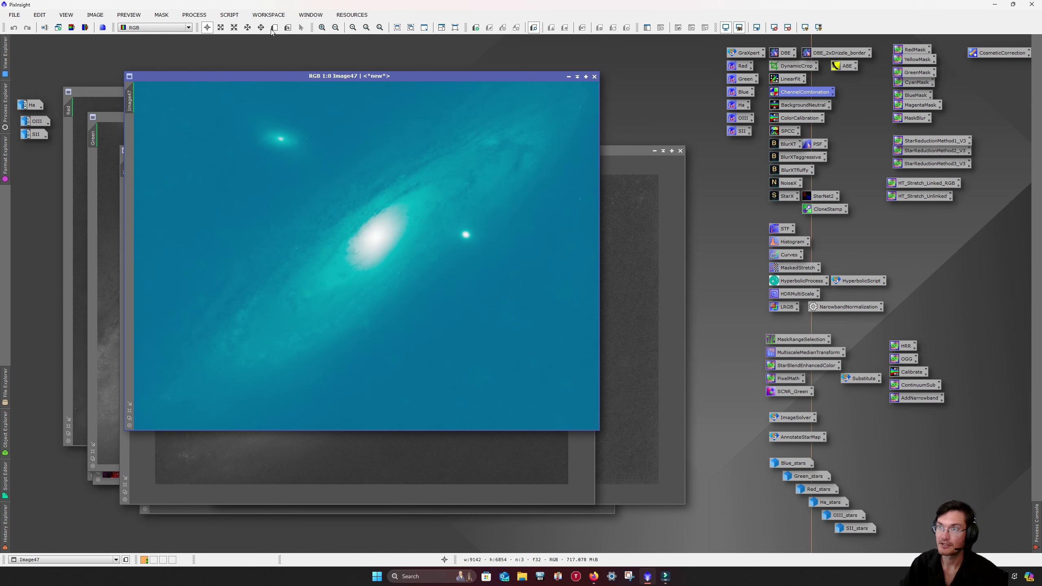
pyautogui.click(275, 28)
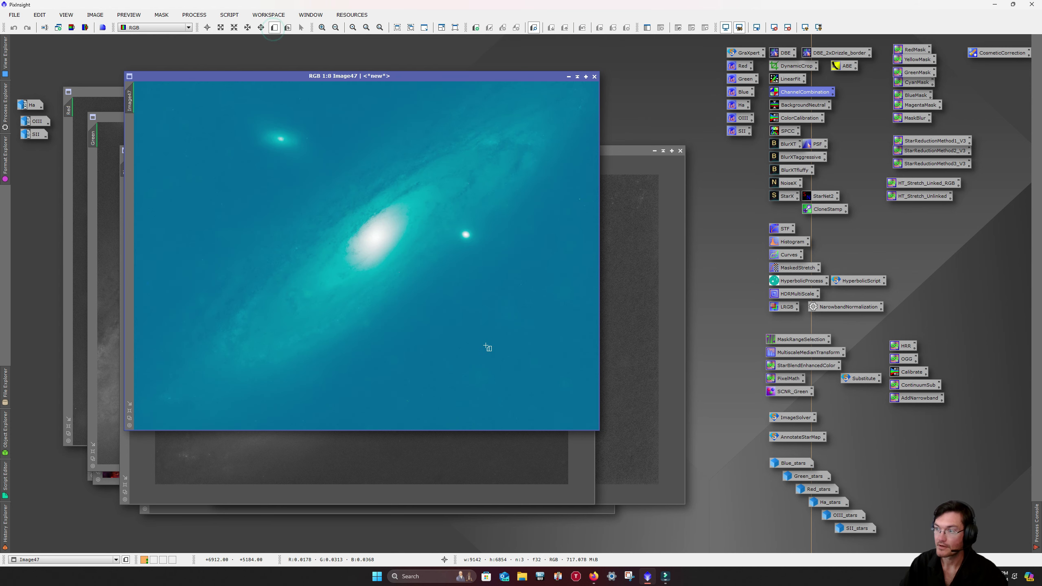
pyautogui.moveTo(468, 335); pyautogui.dragTo(481, 357)
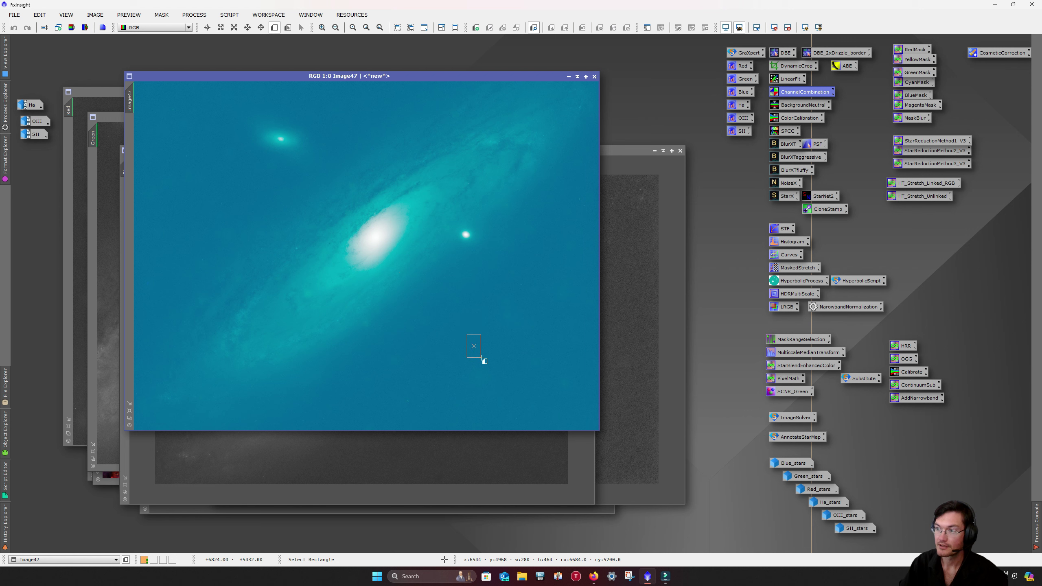
pyautogui.click(274, 28)
pyautogui.moveTo(355, 223); pyautogui.dragTo(400, 251)
# Step: Neutralize the RGB image's background with BackgroundNeutralization, using the background preview as region of interest, and close the process
pyautogui.doubleClick(805, 105)
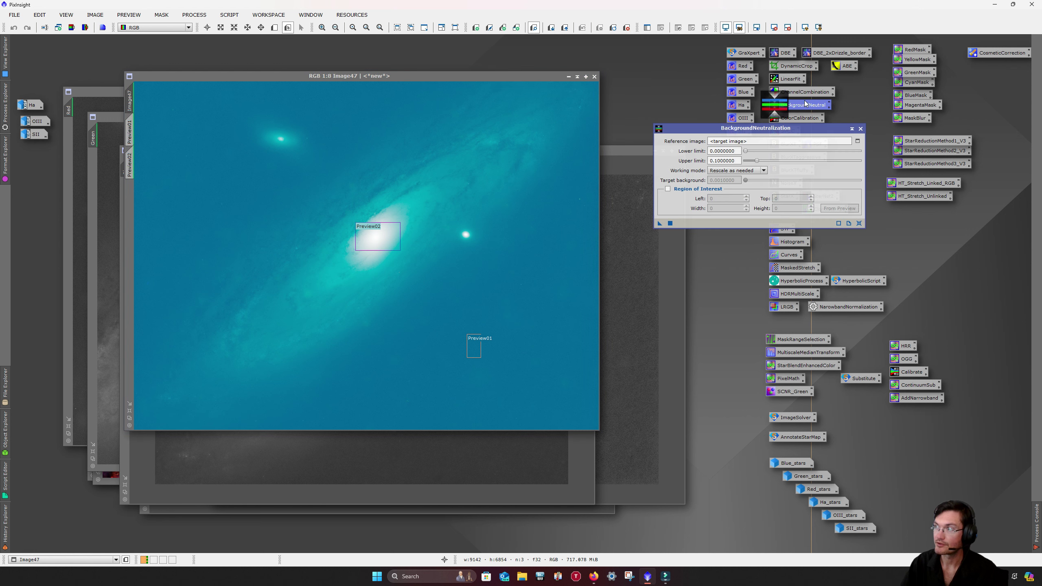
pyautogui.click(130, 128)
pyautogui.moveTo(127, 131); pyautogui.dragTo(669, 191)
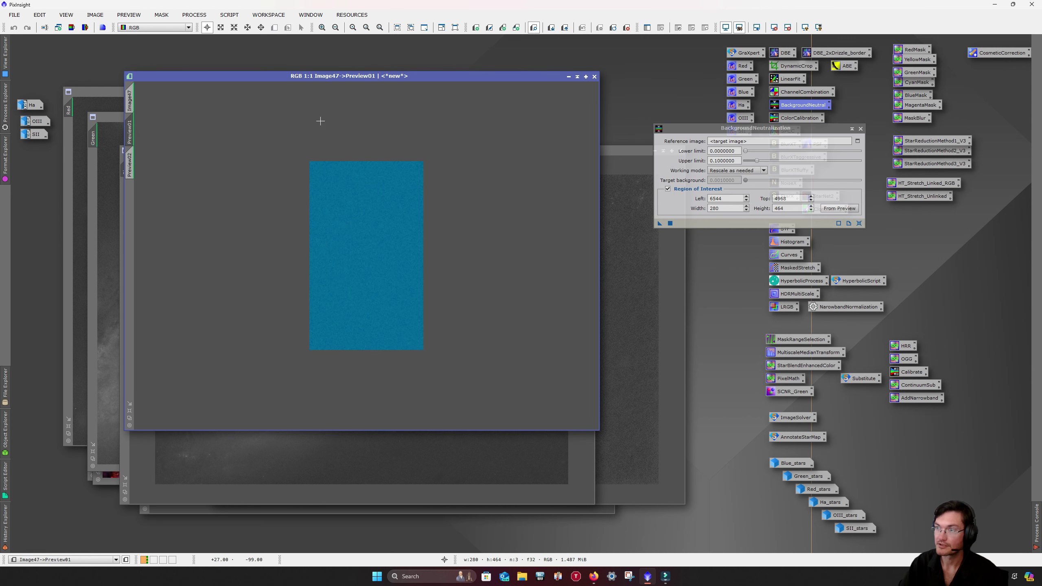
pyautogui.click(129, 98)
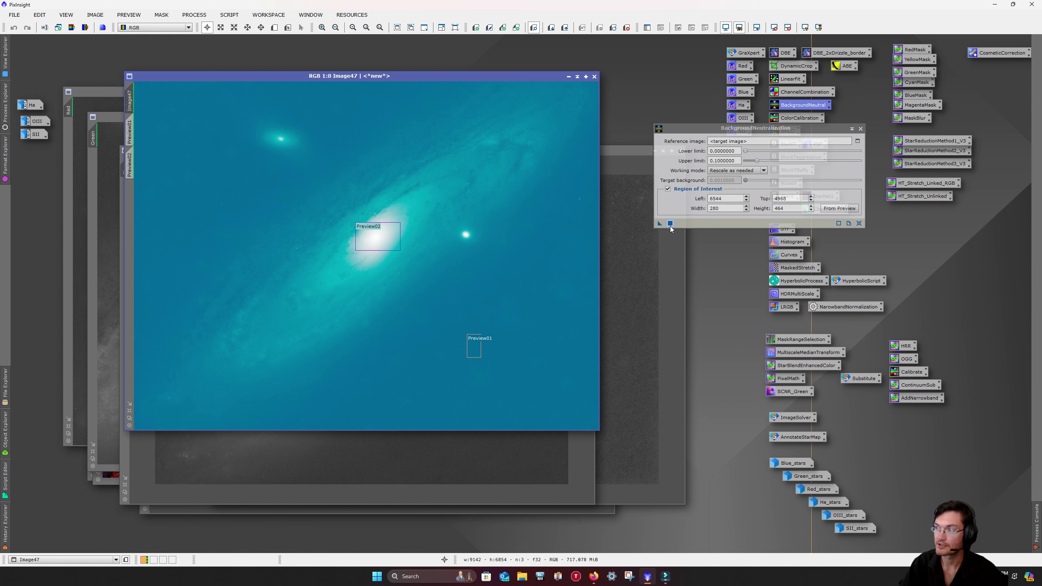
pyautogui.click(659, 224)
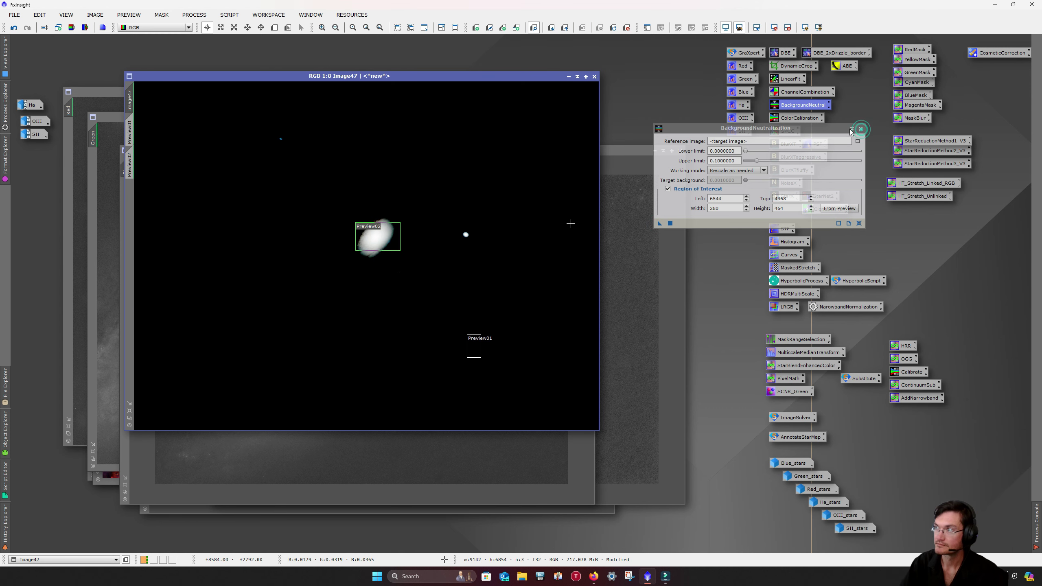
pyautogui.click(856, 129)
# Step: In ColorCalibration, set the background reference region of interest from the background preview and disable Structure Detection
pyautogui.doubleClick(799, 118)
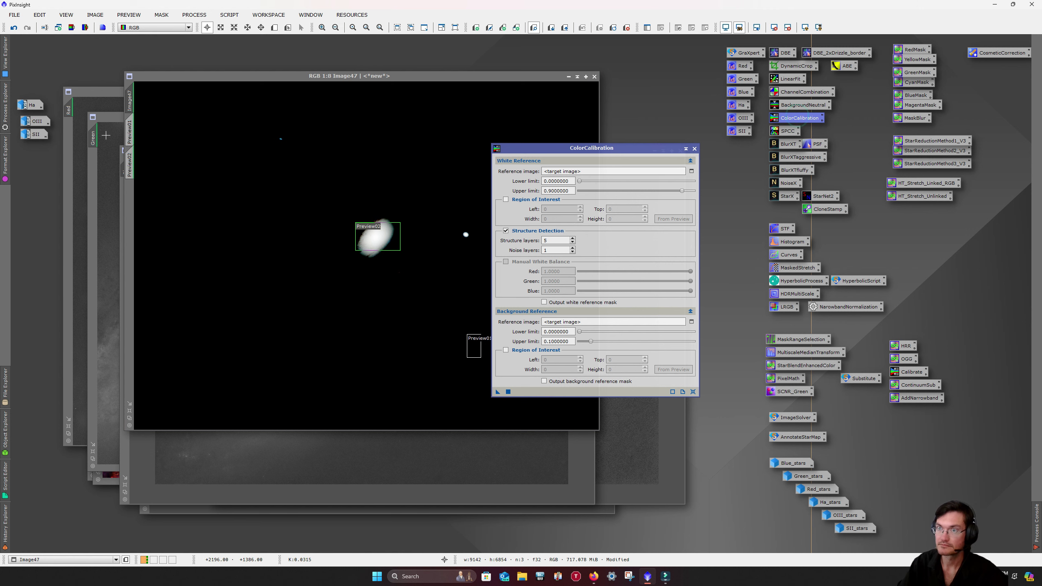
pyautogui.click(129, 128)
pyautogui.moveTo(129, 131); pyautogui.dragTo(508, 353)
pyautogui.click(505, 230)
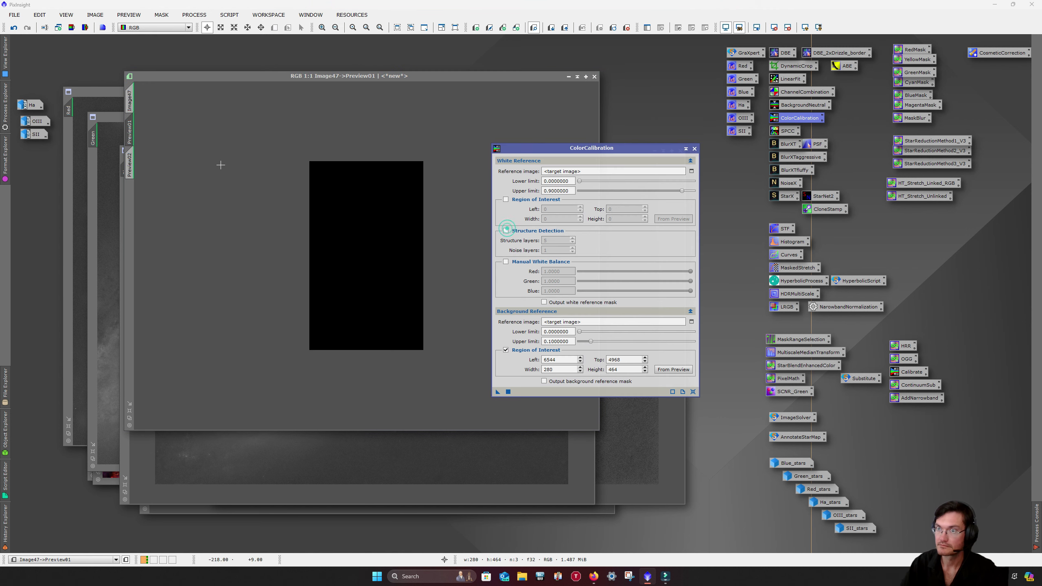
# Step: Set the white reference region from the galaxy core preview, apply ColorCalibration to the RGB image, and close the process
pyautogui.click(129, 164)
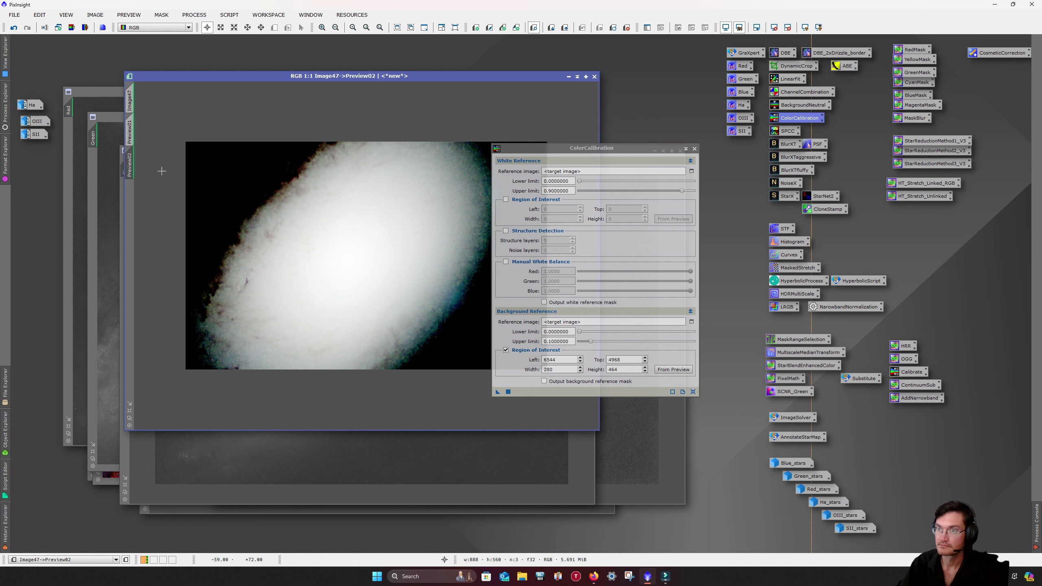
pyautogui.moveTo(135, 167); pyautogui.dragTo(506, 199)
pyautogui.click(130, 102)
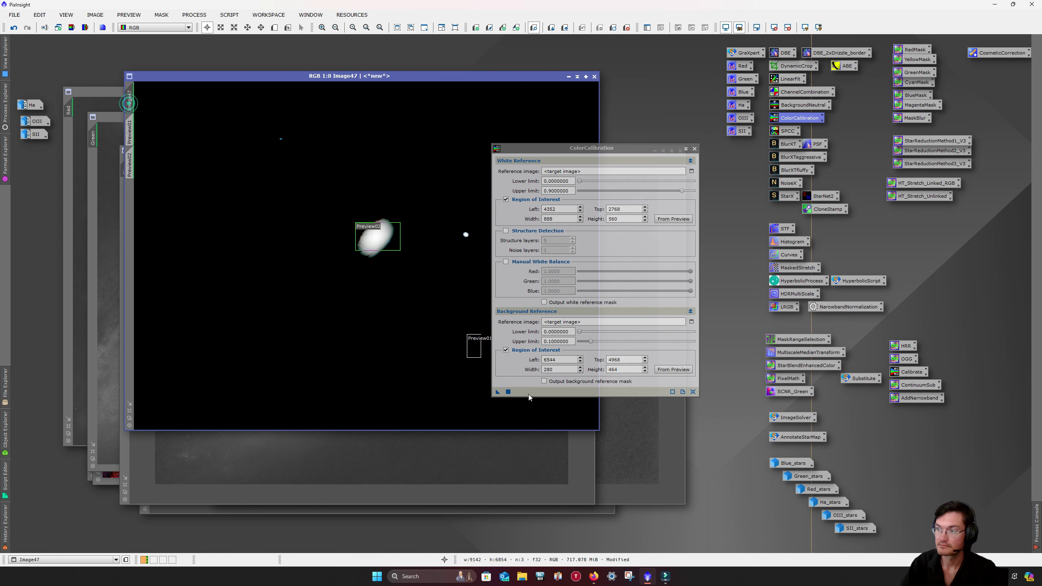
pyautogui.moveTo(498, 392); pyautogui.dragTo(396, 350)
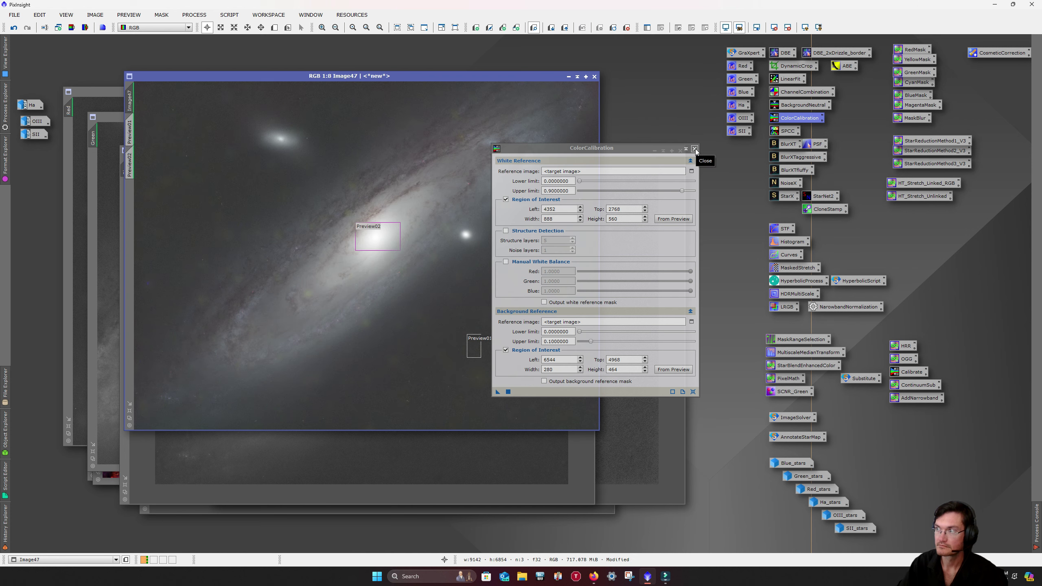
pyautogui.click(694, 148)
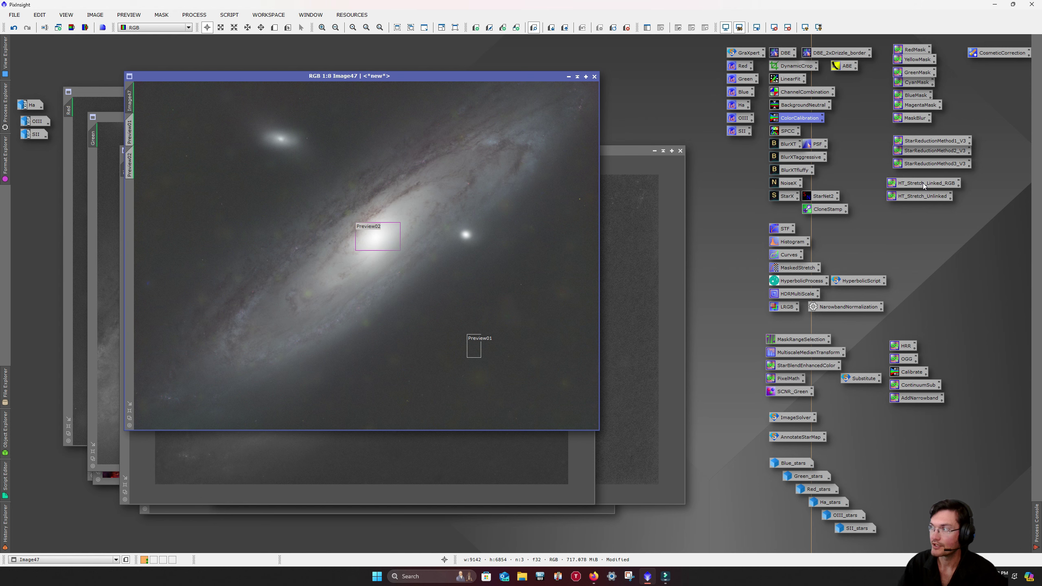
# Step: Apply the HT_Stretch_Linked_RGB process to the RGB image and remove its temporary screen stretch
pyautogui.moveTo(918, 186); pyautogui.dragTo(561, 244)
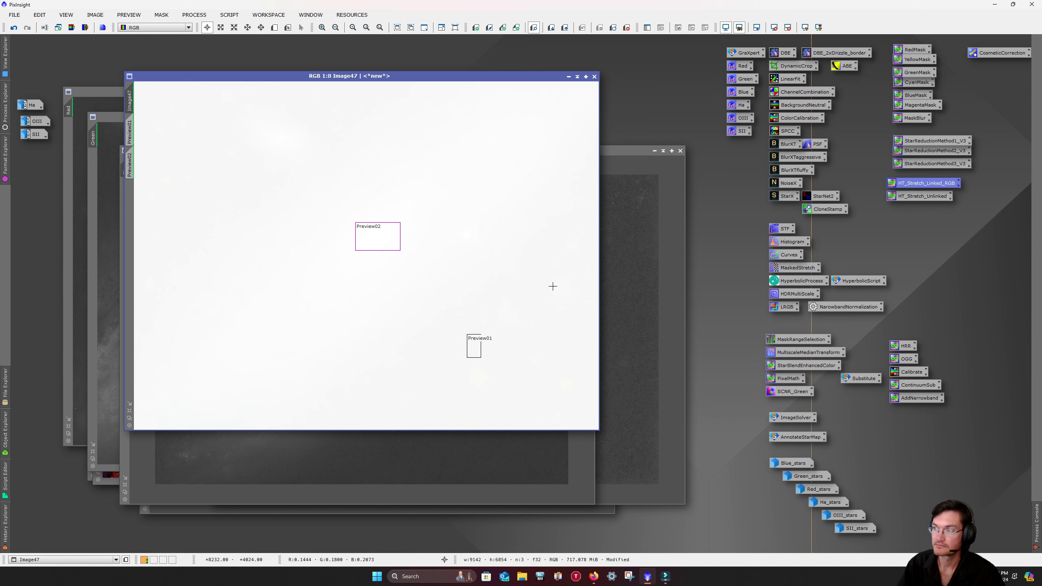
pyautogui.hotkey('ctrl', 'F12')
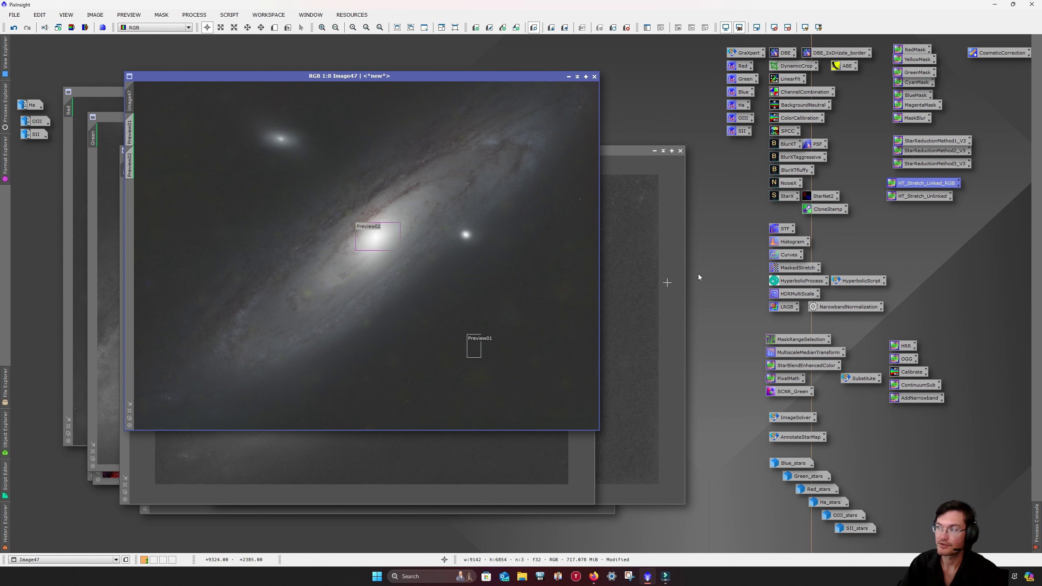
# Step: Increase the RGB image's contrast with a previewed CurvesTransformation curve, and reduce its green cast with SCNR_Green
pyautogui.doubleClick(782, 255)
pyautogui.click(644, 438)
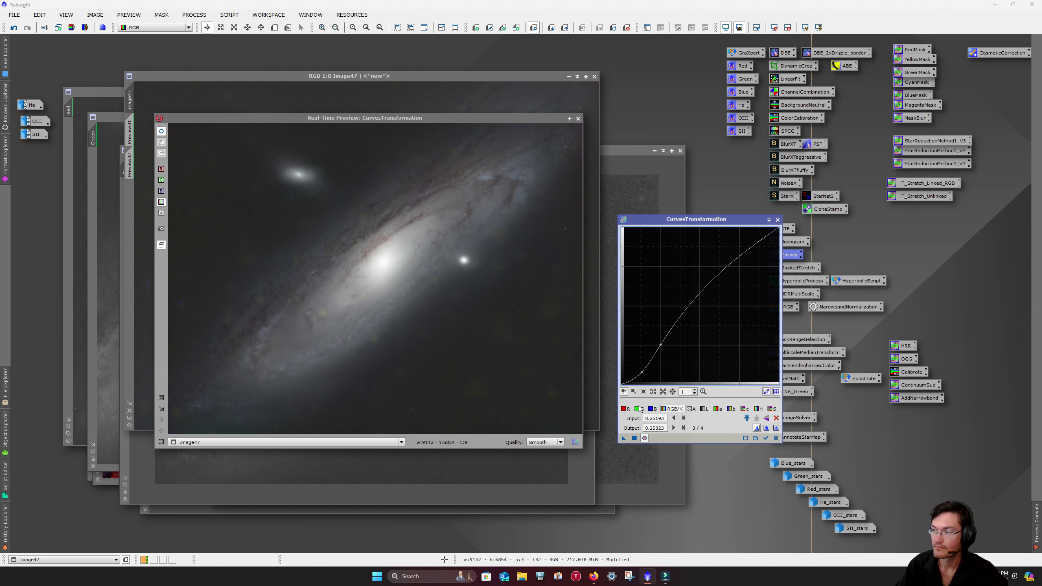
pyautogui.click(634, 438)
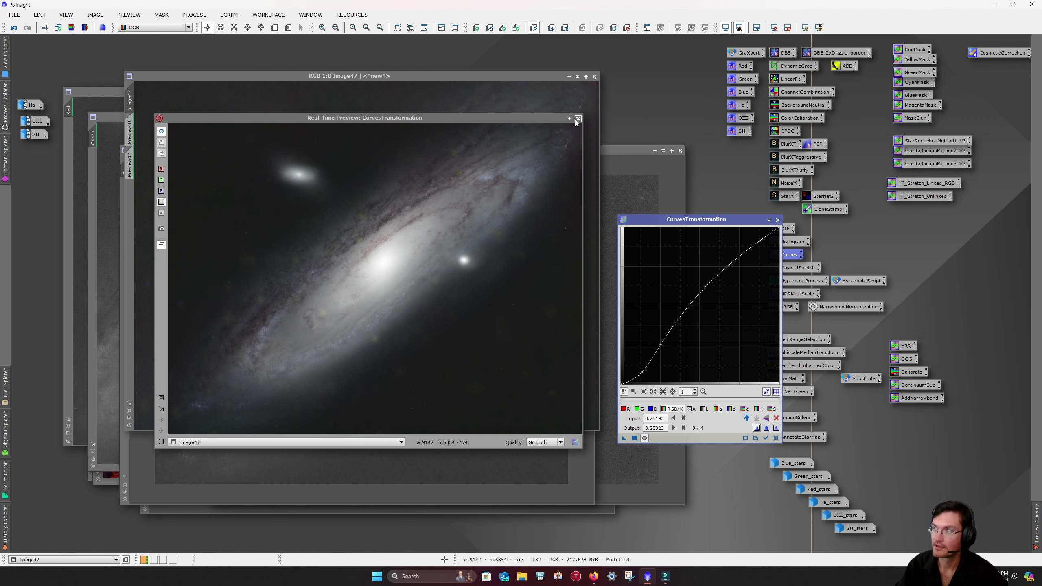
pyautogui.click(777, 220)
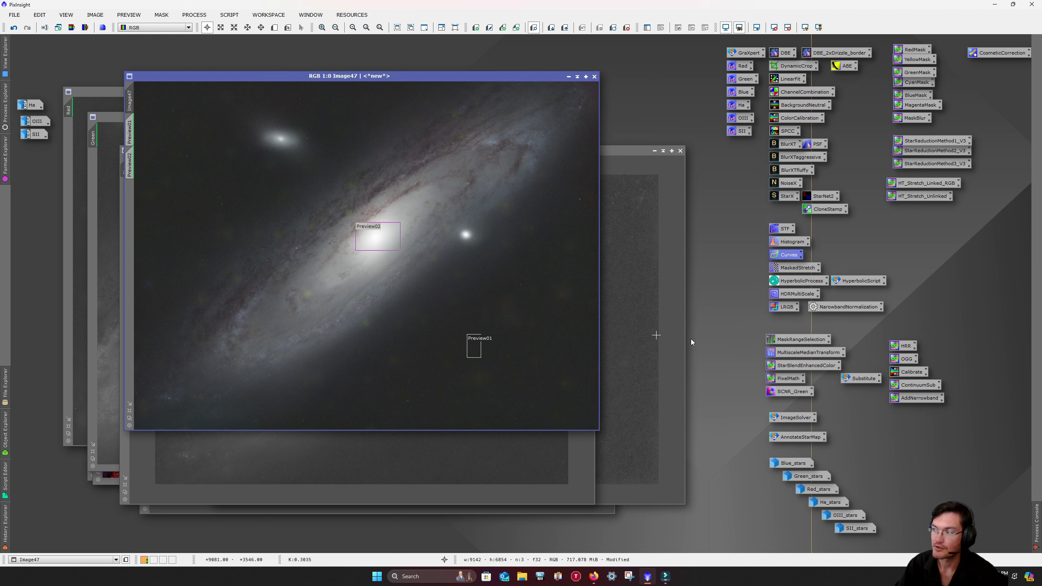
pyautogui.click(779, 392)
pyautogui.moveTo(780, 392); pyautogui.dragTo(433, 246)
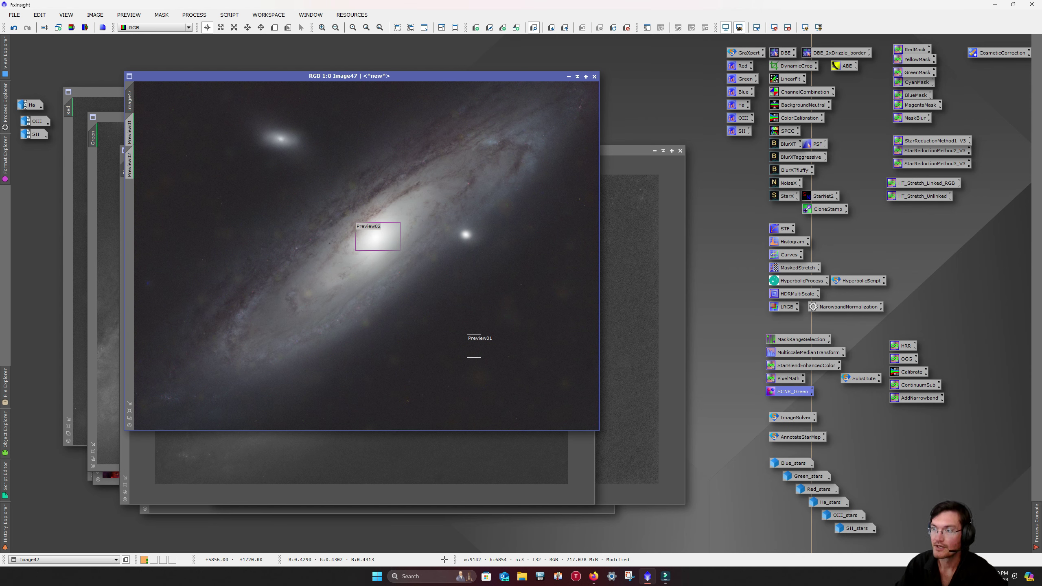
# Step: Run the DarkStructureEnhance script on the RGB image with Amount 0.20, 8 layers to remove and 1 iteration
pyautogui.click(230, 15)
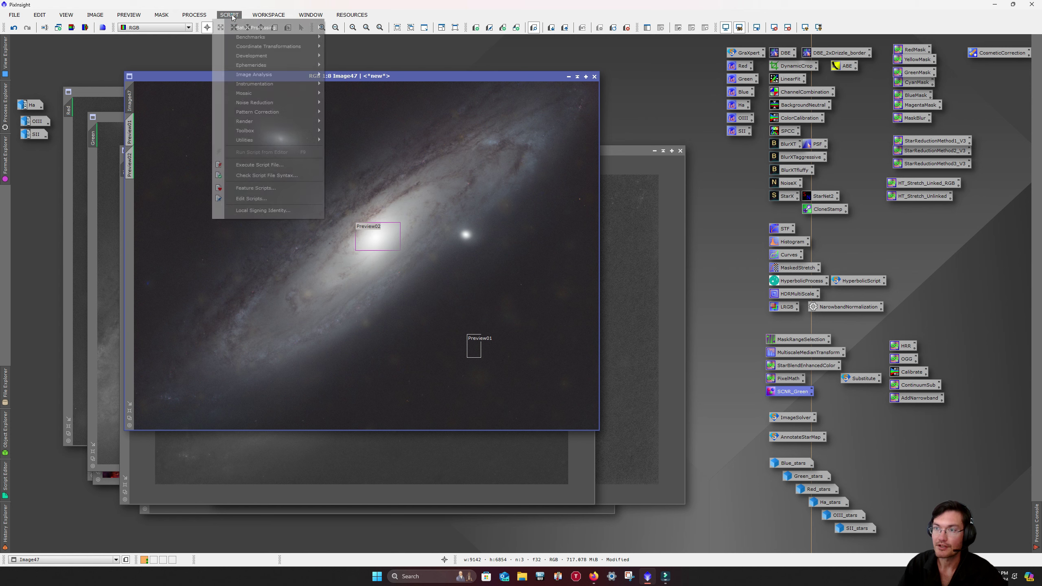
pyautogui.click(258, 145)
pyautogui.click(229, 14)
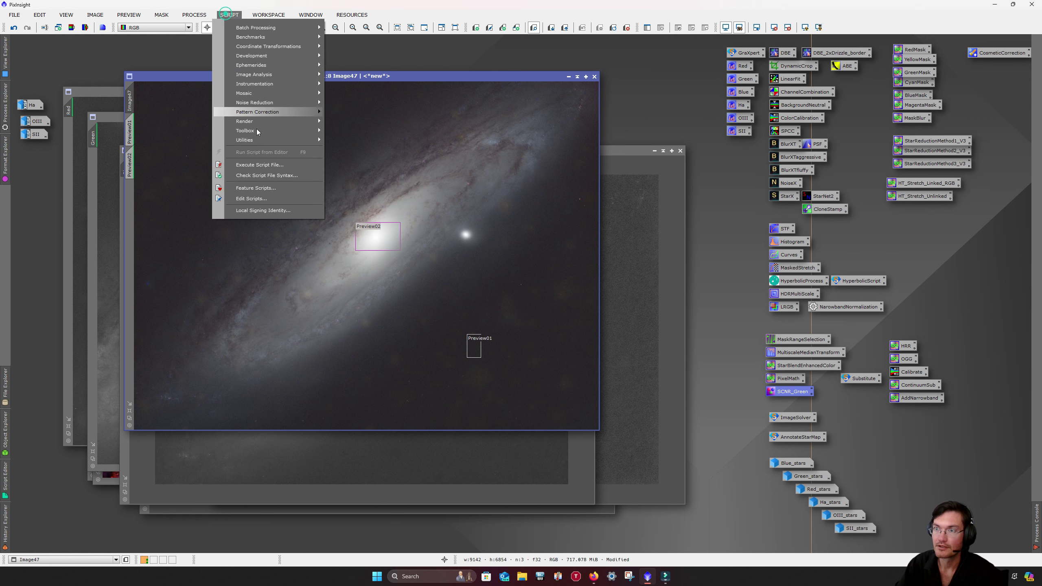
pyautogui.moveTo(258, 144)
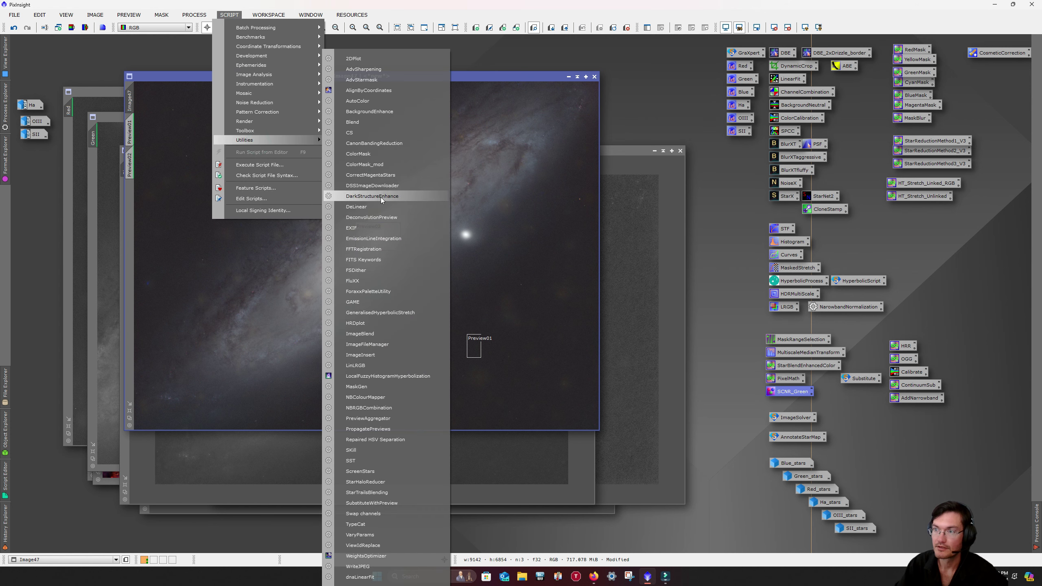
pyautogui.click(372, 196)
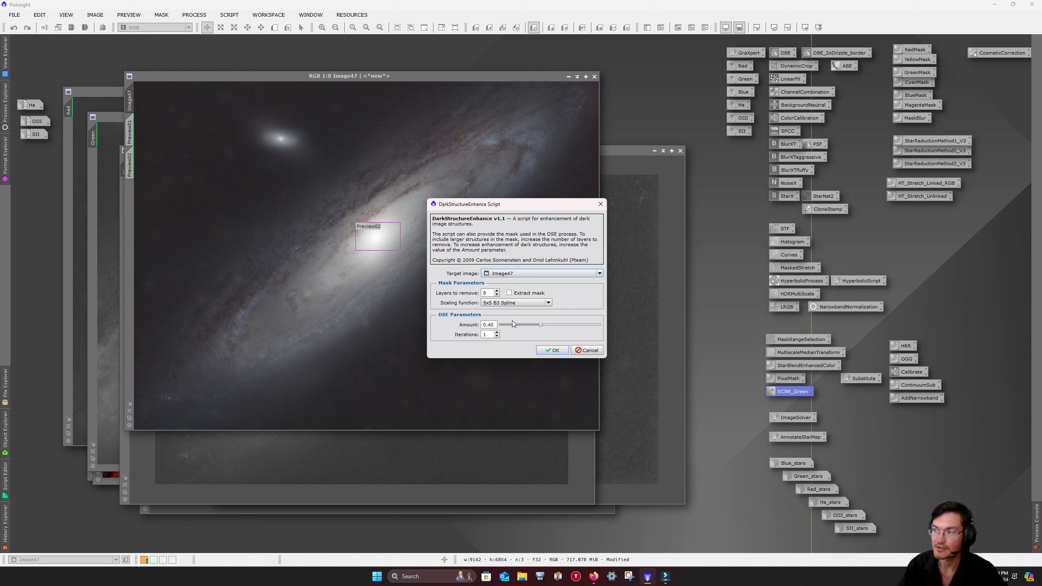
pyautogui.moveTo(540, 326); pyautogui.dragTo(530, 326)
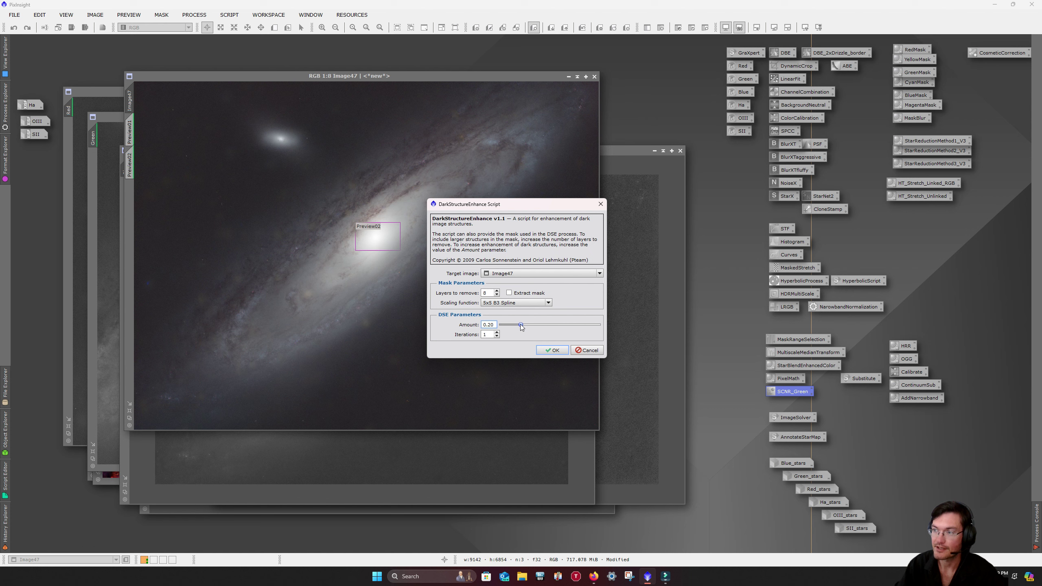
pyautogui.click(552, 350)
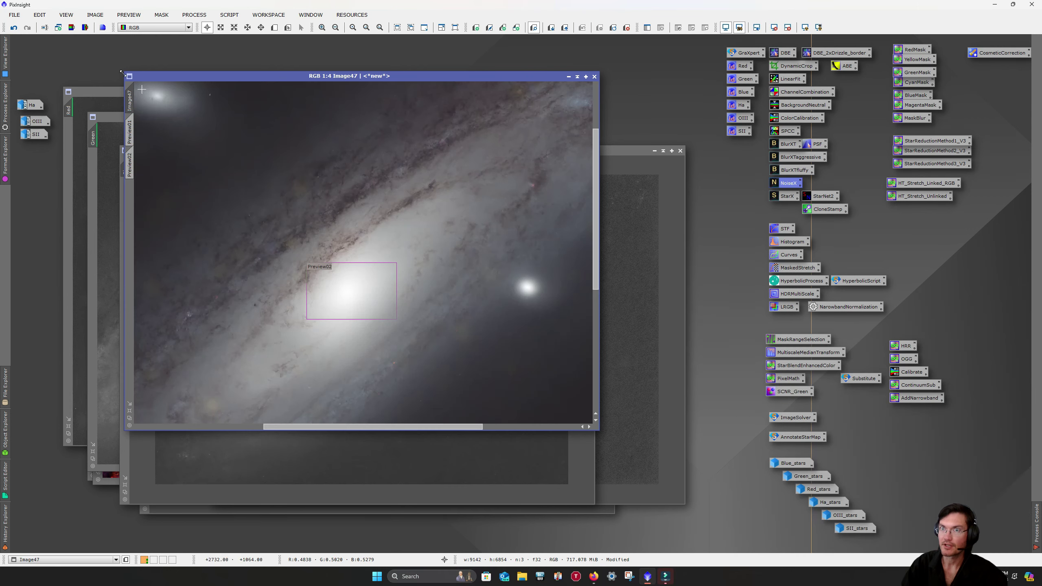
# Step: Compare the RGB image before and after the last enhancement by undoing and redoing it
pyautogui.click(15, 28)
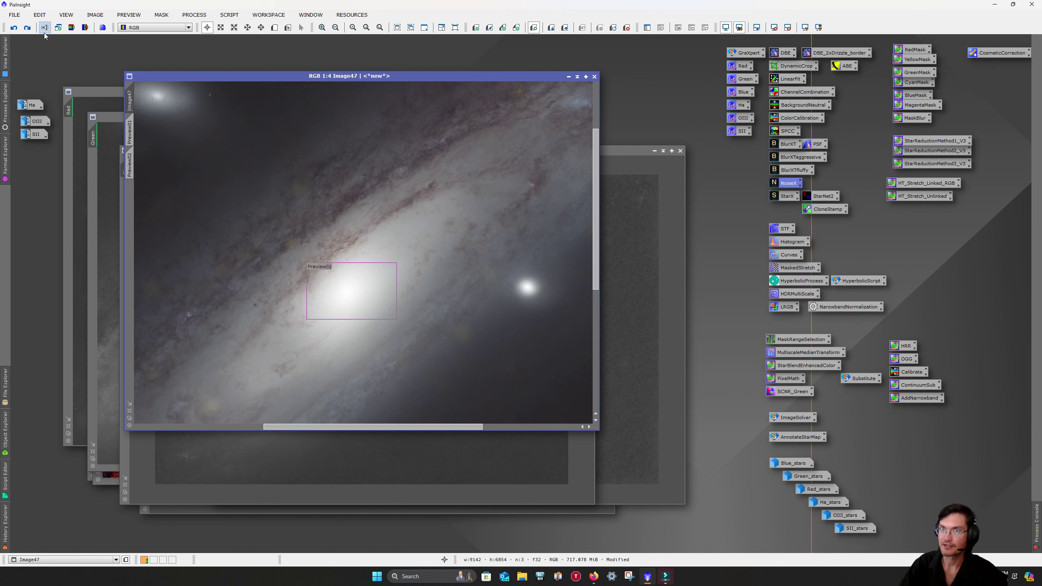
pyautogui.click(27, 28)
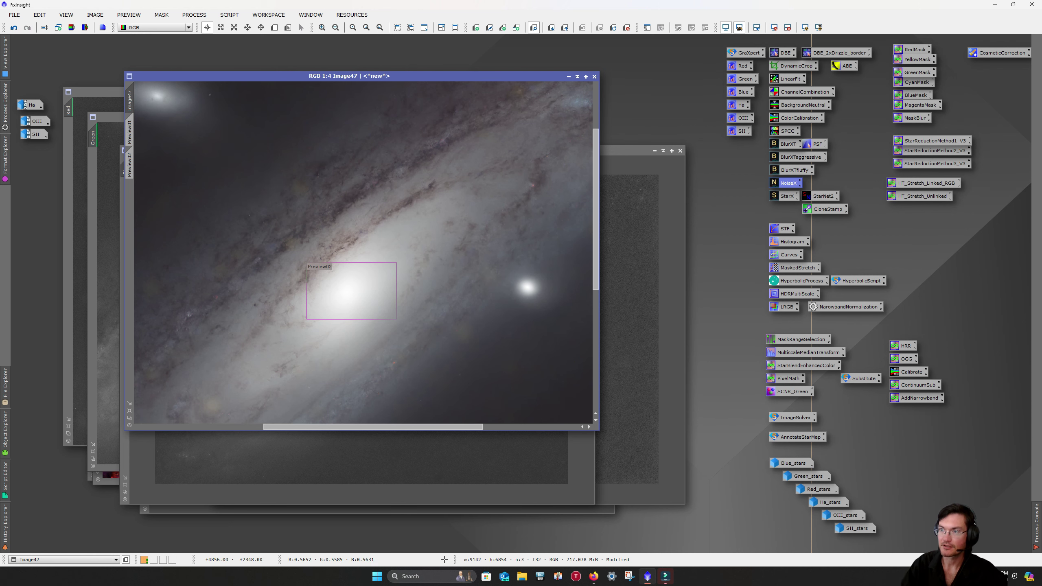
pyautogui.scroll(-1, 372, 288)
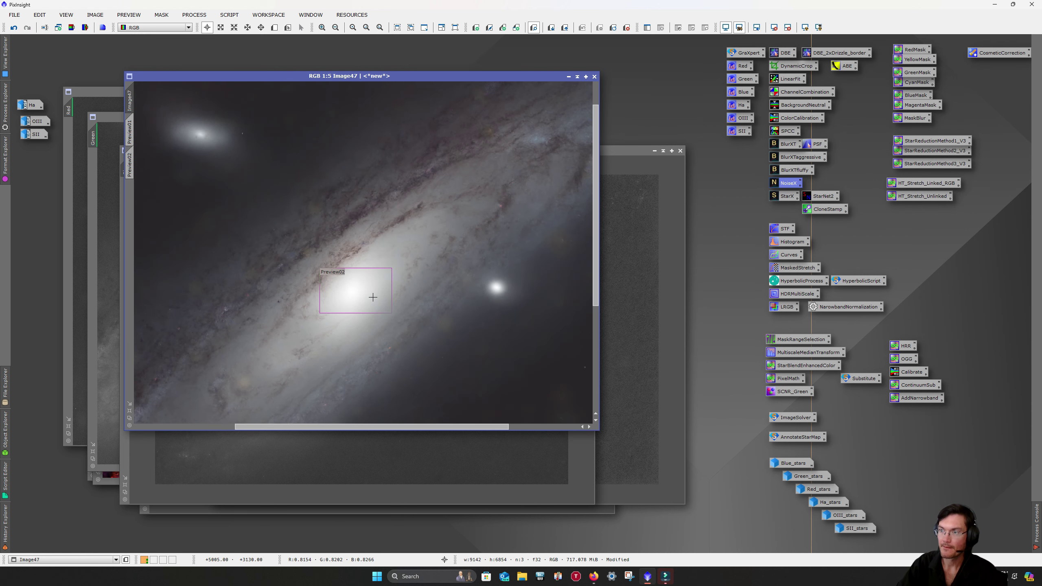
pyautogui.scroll(-3, 374, 303)
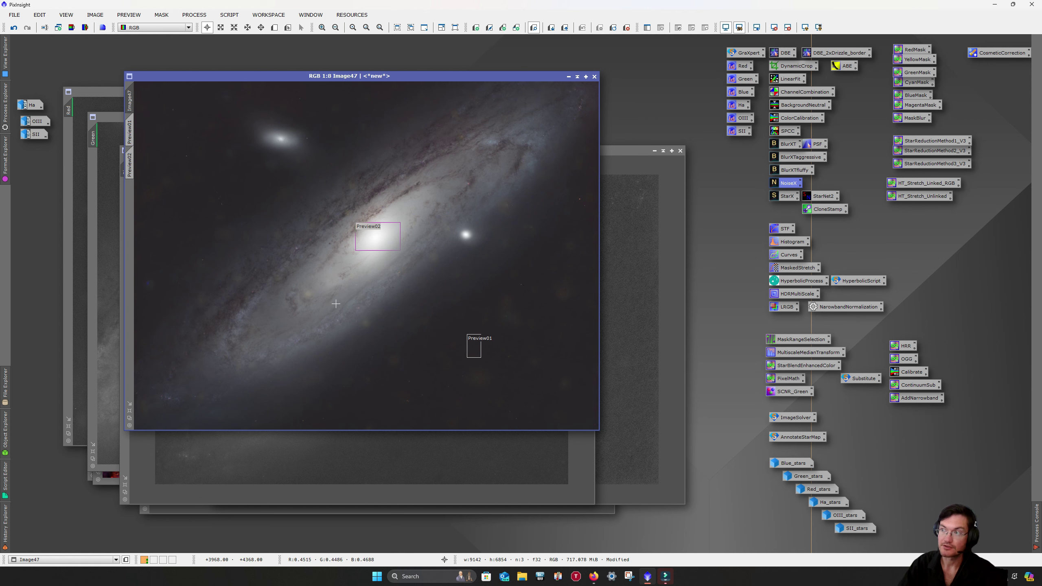
# Step: Arrange the HSO image alongside the broadband galaxy image and rename the galaxy image's identifier as RGB
pyautogui.moveTo(293, 76); pyautogui.dragTo(434, 111)
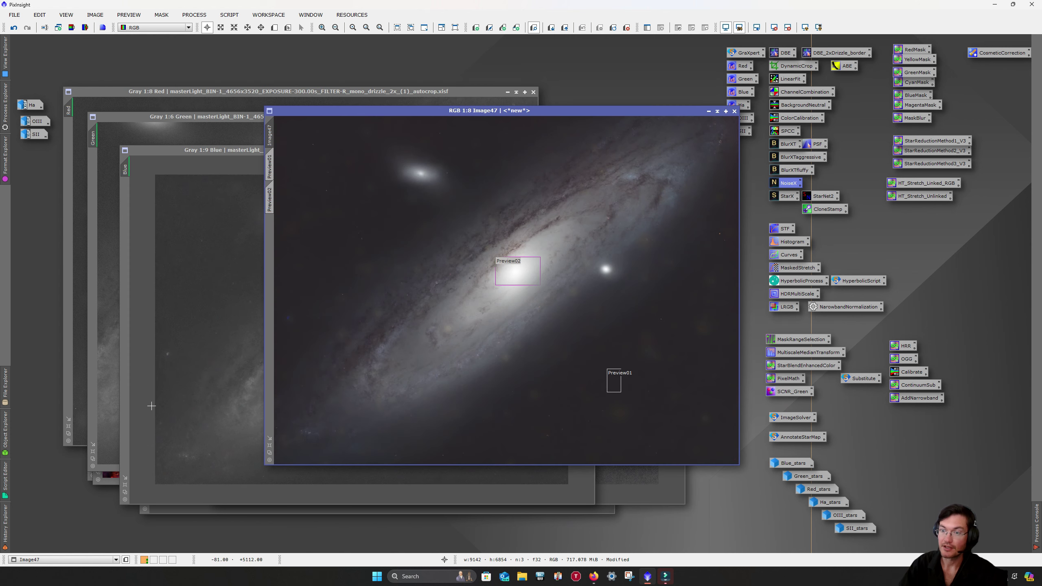
pyautogui.click(110, 479)
pyautogui.moveTo(295, 132); pyautogui.dragTo(233, 47)
pyautogui.click(580, 137)
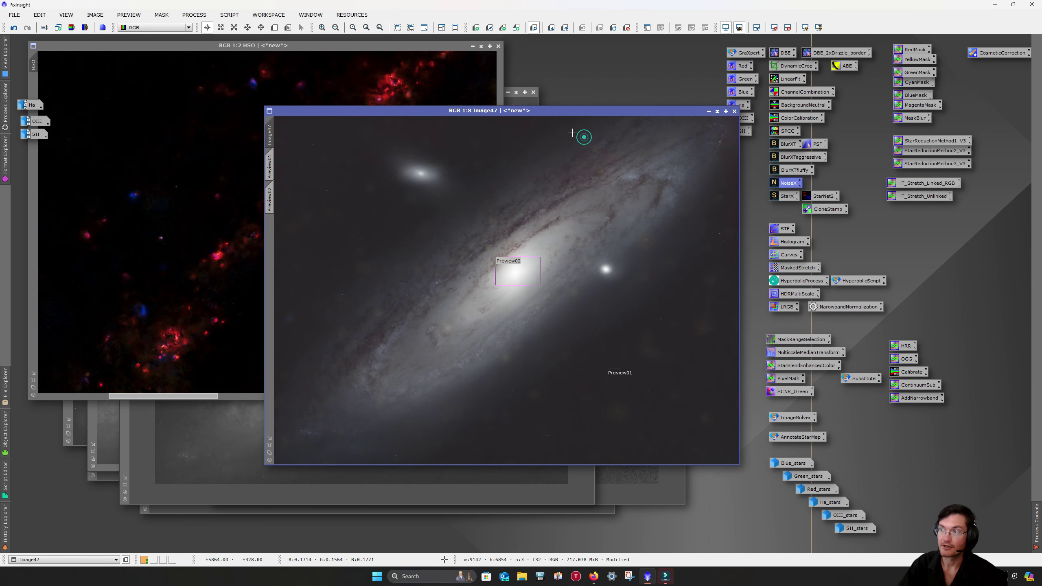
pyautogui.doubleClick(268, 136)
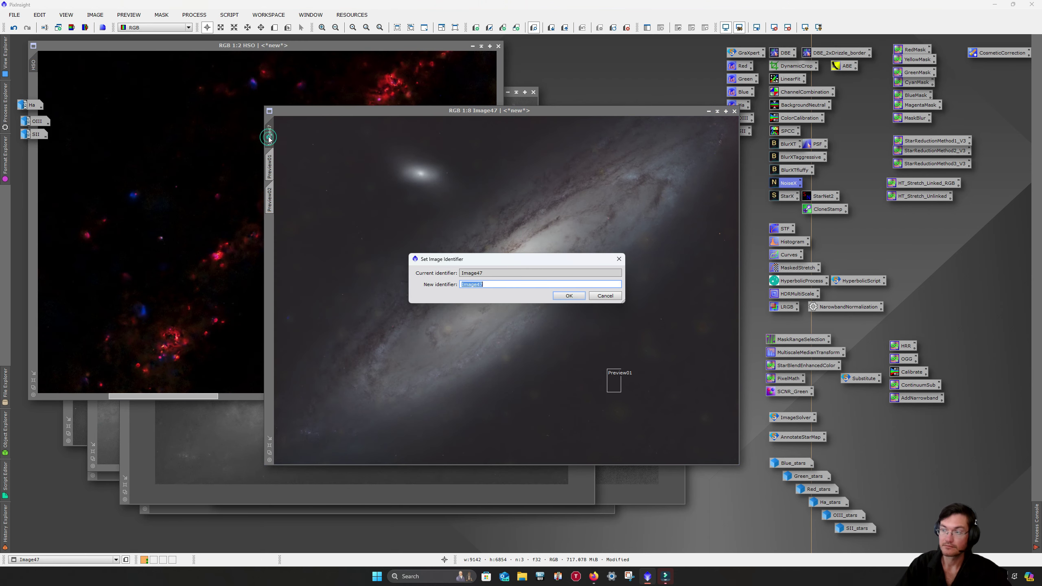
pyautogui.write('RGB')
pyautogui.press('Return')
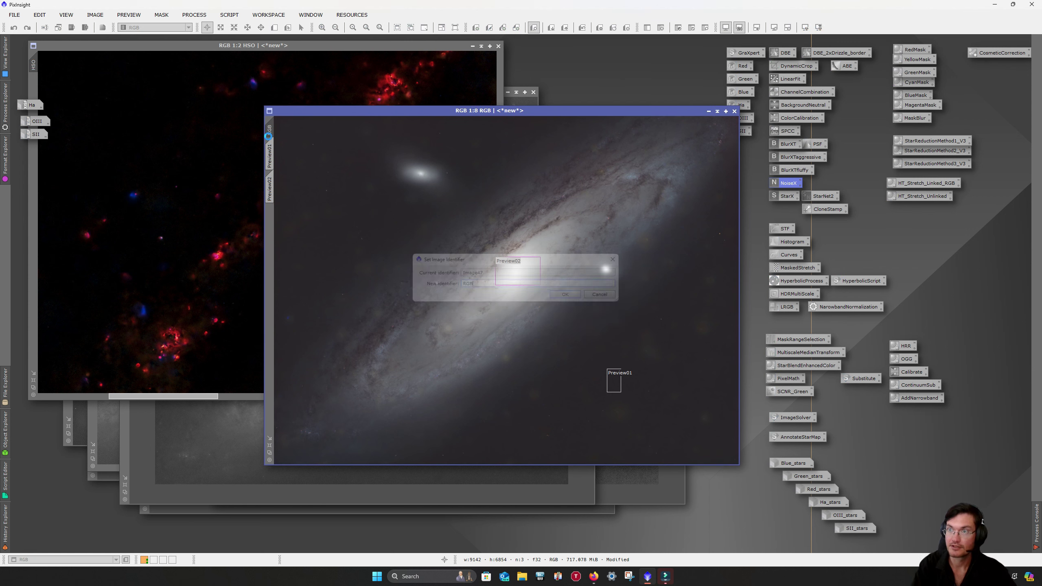
pyautogui.moveTo(337, 112); pyautogui.dragTo(183, 114)
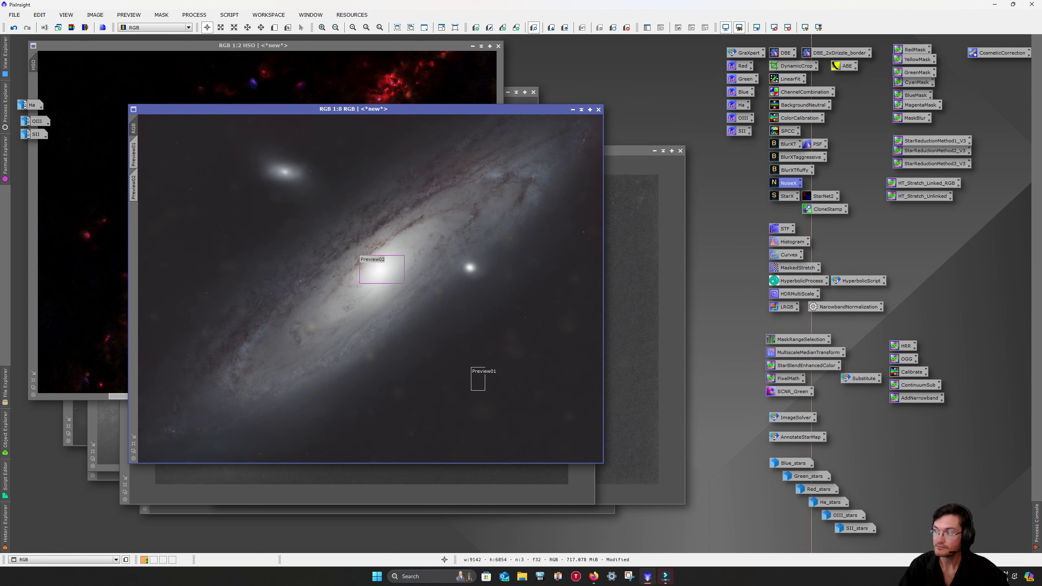
# Step: Combine the RGB and HSO images into a new image with the PixelMath expression ~(~RGB*~HSO), inspect the blend, and close the process
pyautogui.doubleClick(788, 379)
pyautogui.click(695, 194)
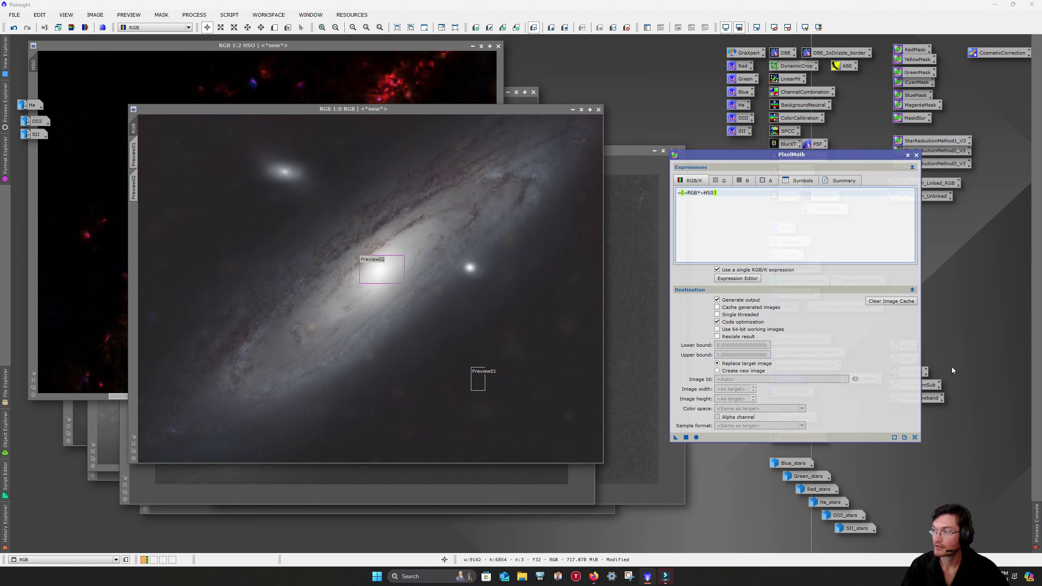
pyautogui.click(727, 371)
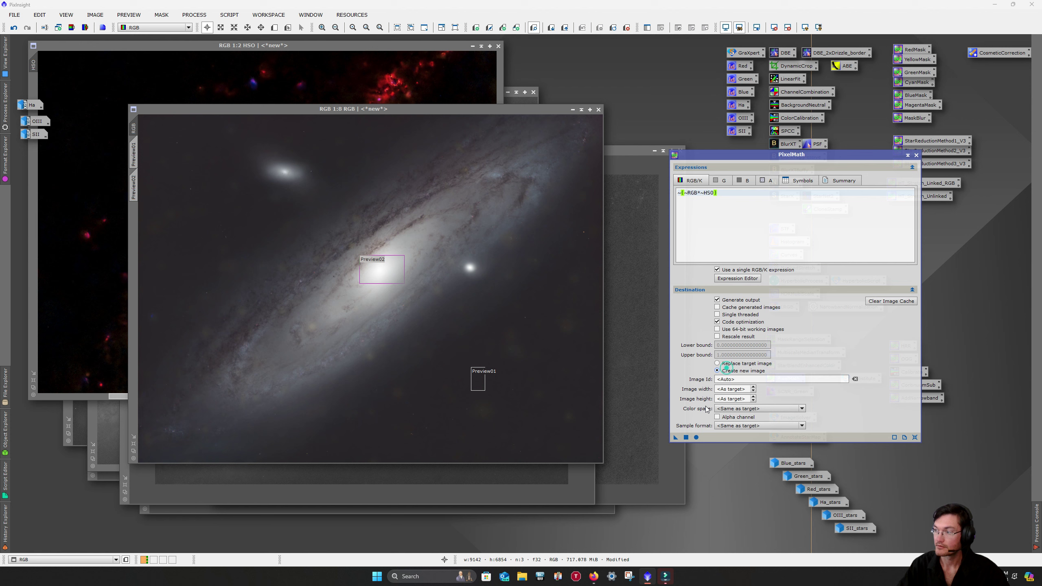
pyautogui.click(686, 438)
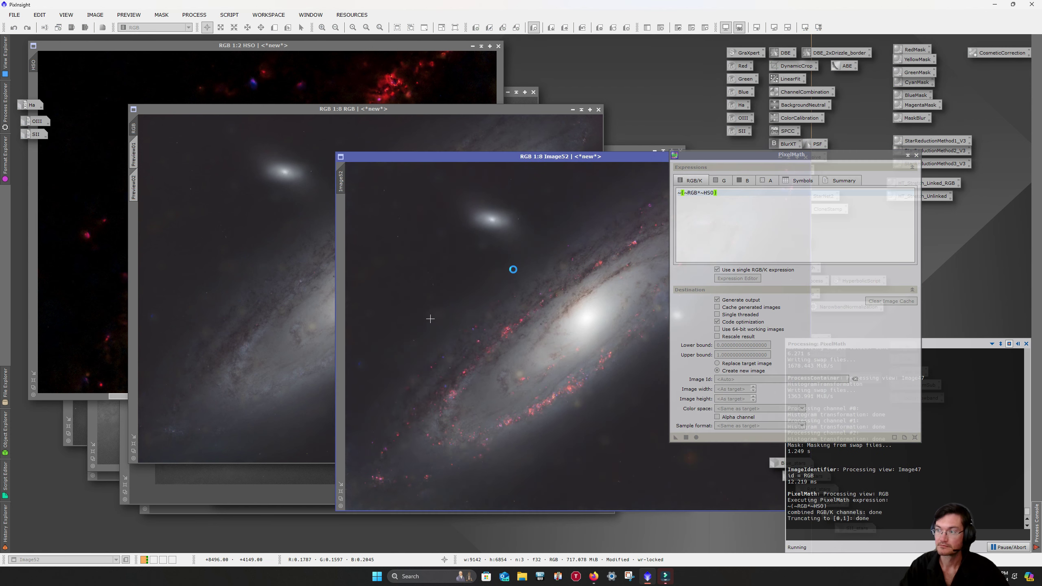
pyautogui.moveTo(540, 157); pyautogui.dragTo(301, 118)
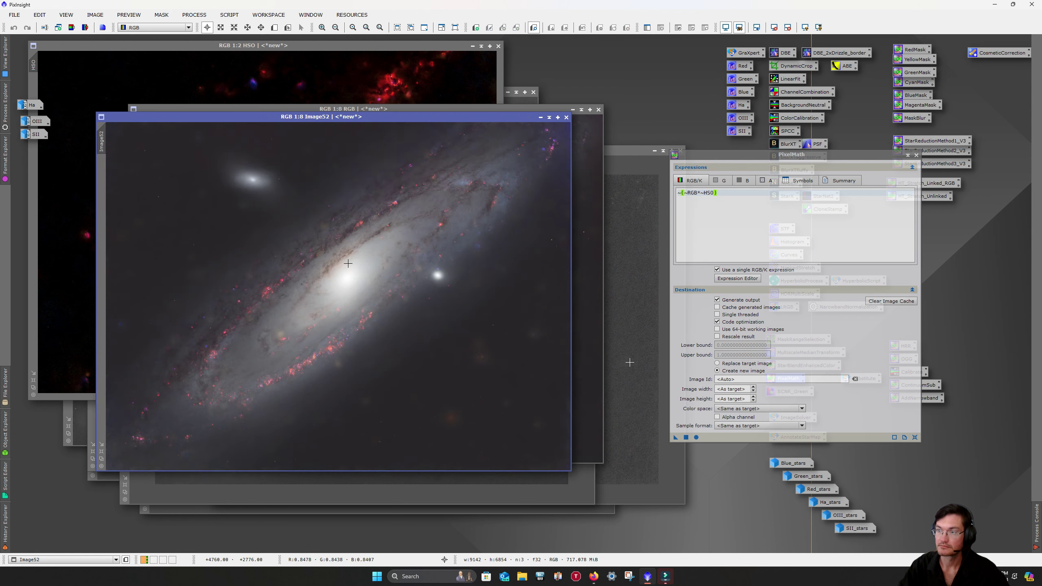
pyautogui.scroll(4, 337, 331)
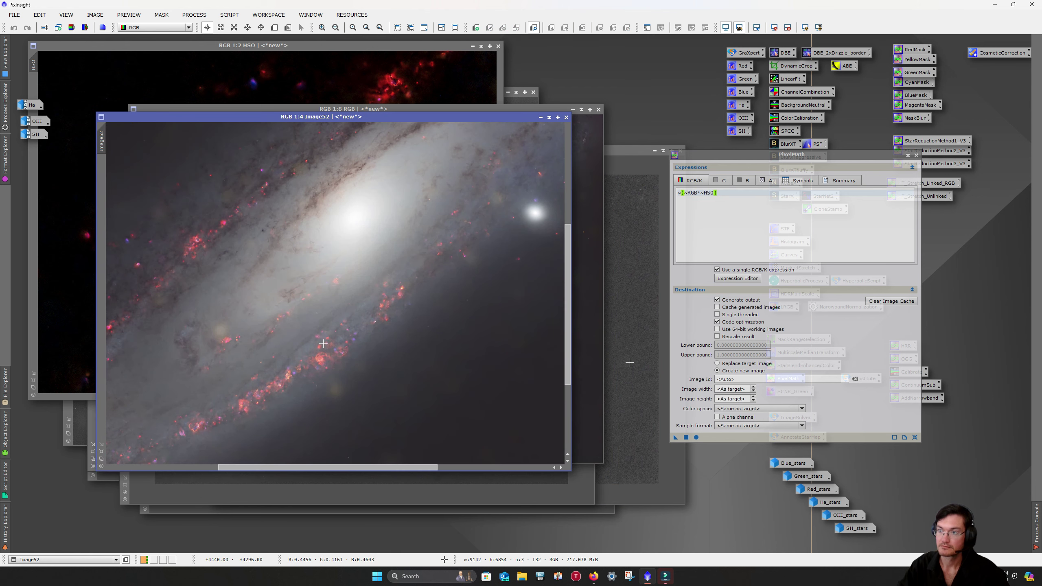
pyautogui.scroll(2, 379, 328)
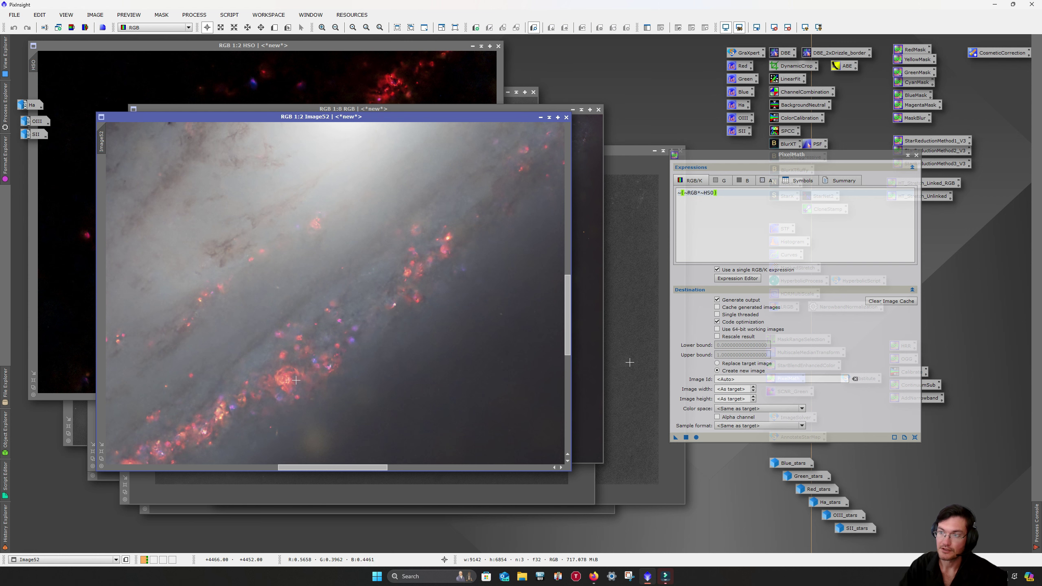
pyautogui.scroll(-6, 348, 317)
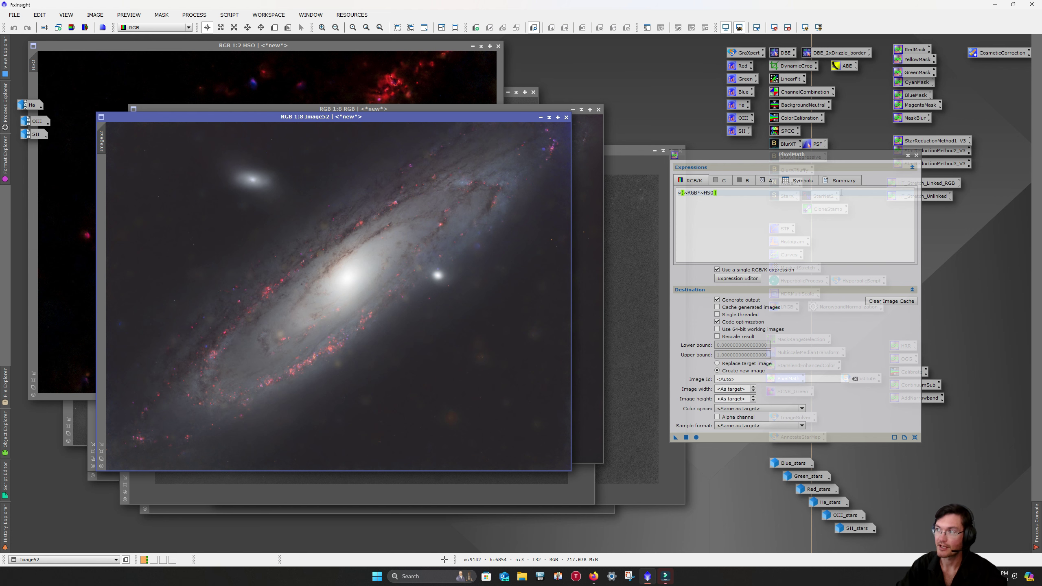
pyautogui.click(917, 155)
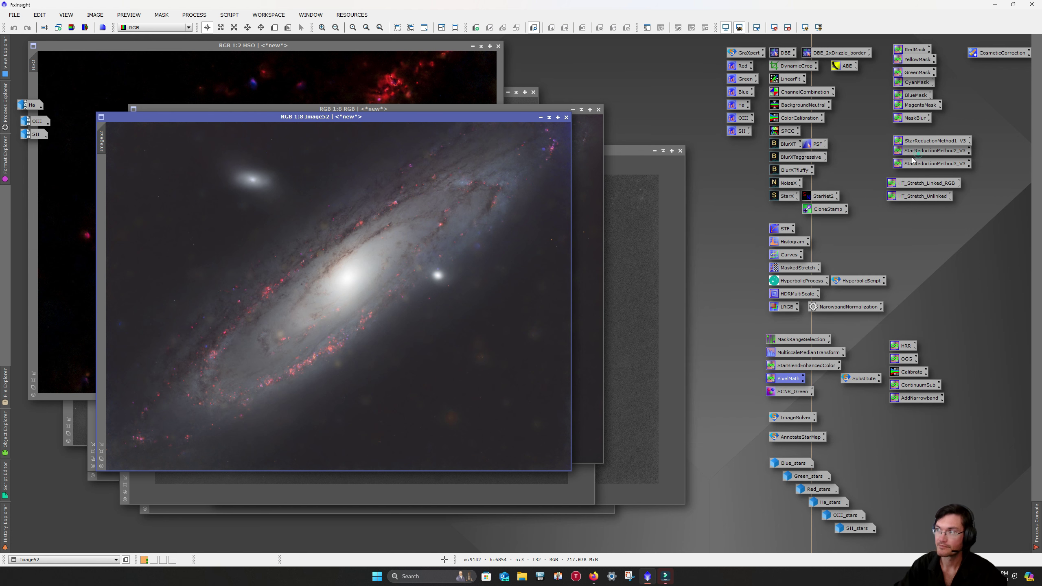
# Step: Apply a CurvesTransformation contrast curve to the combined image, anchoring it at about 0.26 and lowering the shadows, and close the process
pyautogui.doubleClick(782, 256)
pyautogui.click(643, 438)
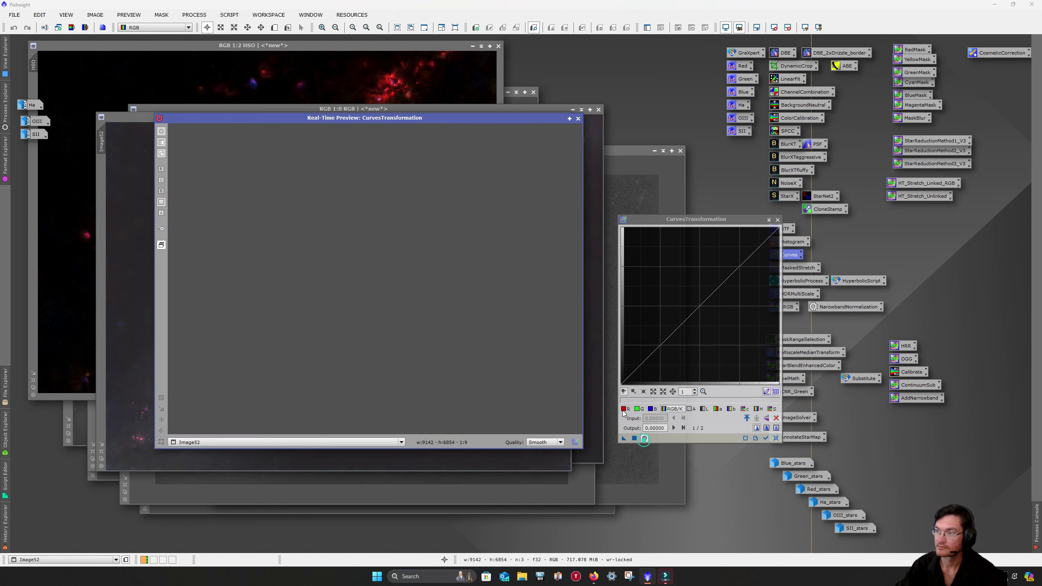
pyautogui.moveTo(426, 347); pyautogui.dragTo(447, 360)
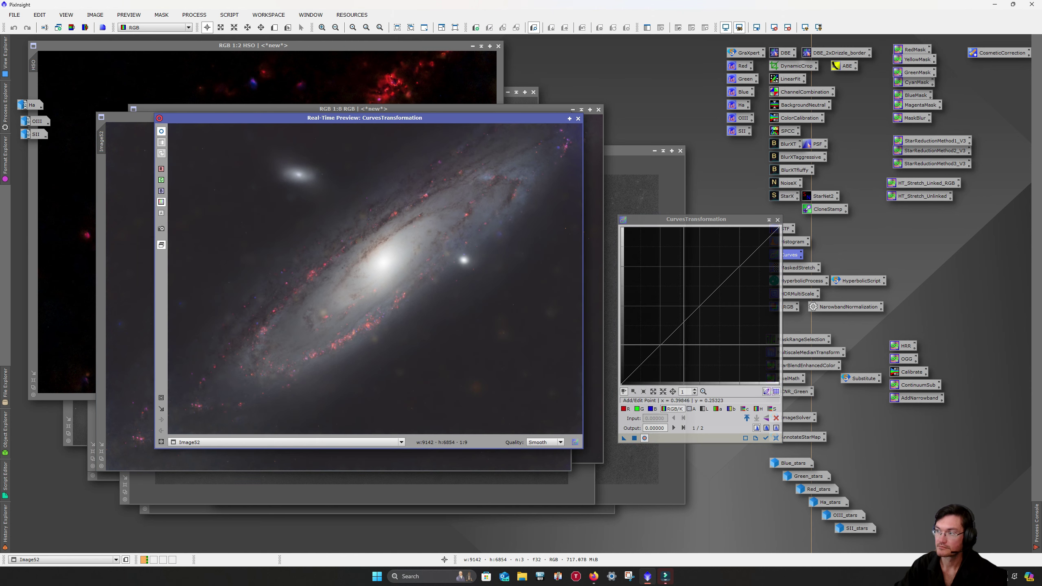
pyautogui.click(661, 344)
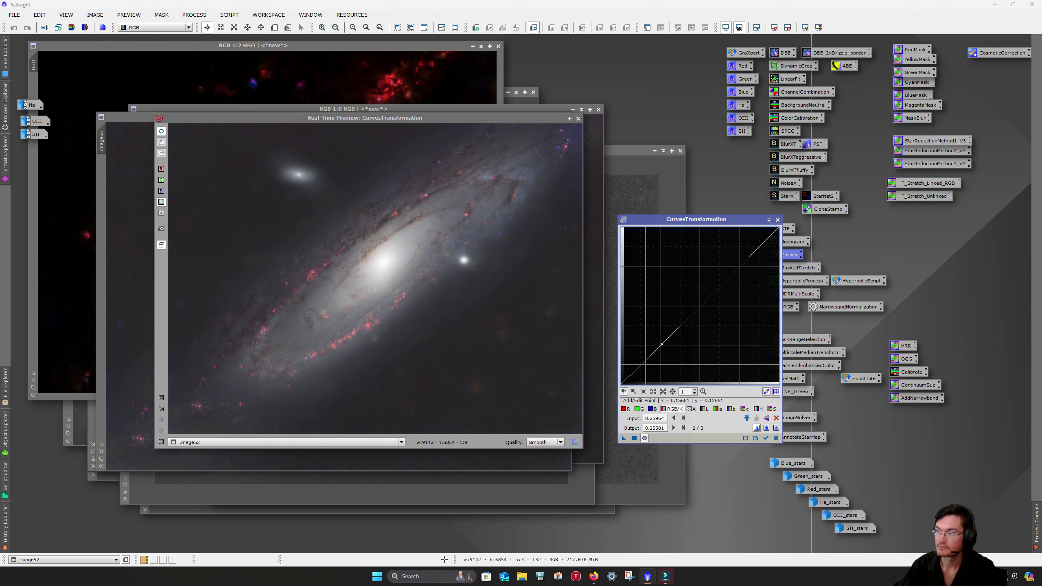
pyautogui.click(647, 365)
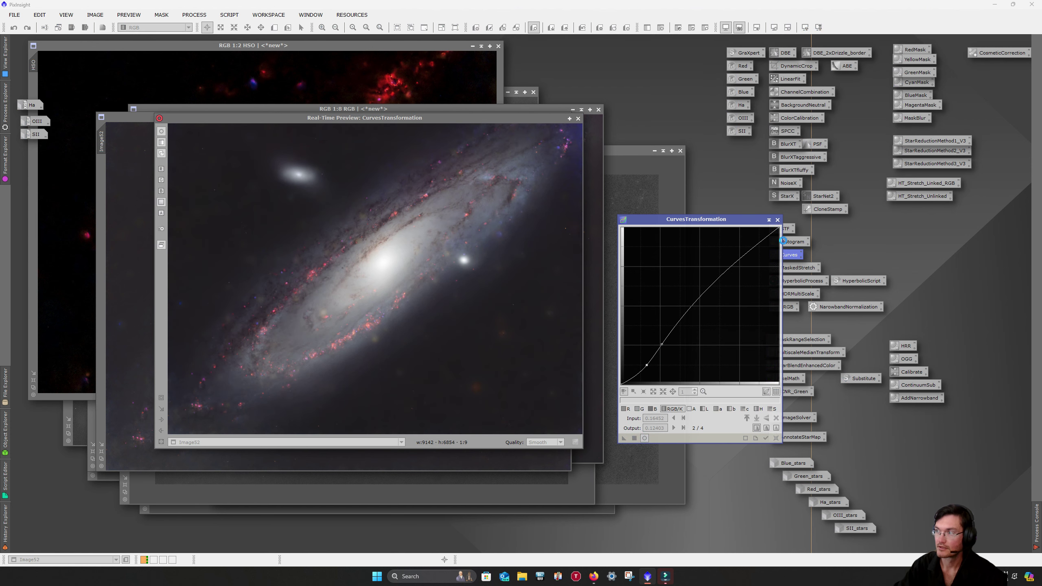
pyautogui.click(777, 220)
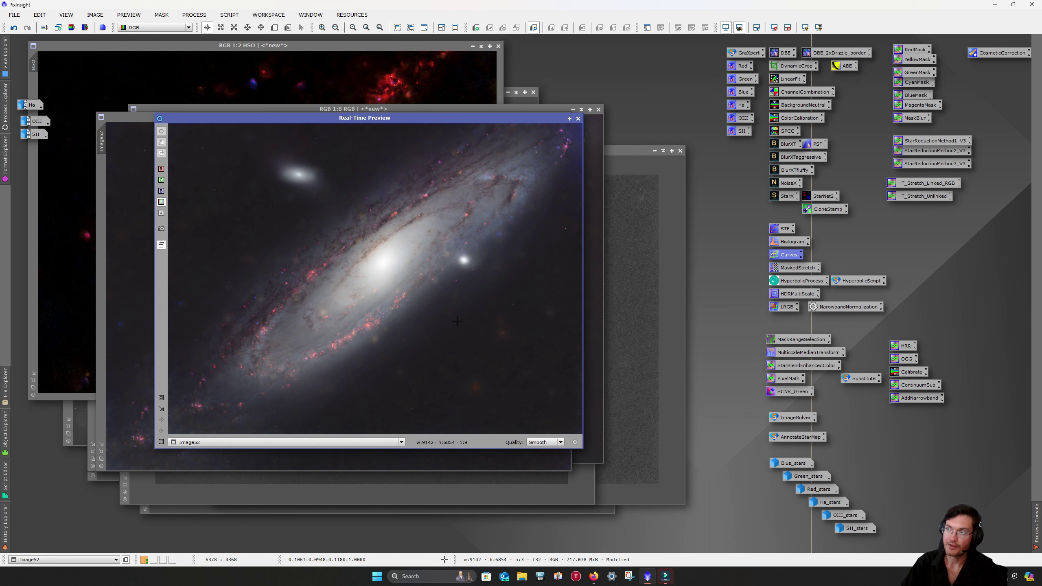
pyautogui.moveTo(462, 401); pyautogui.dragTo(490, 352)
pyautogui.moveTo(238, 213); pyautogui.dragTo(214, 183)
pyautogui.moveTo(359, 151); pyautogui.dragTo(342, 136)
pyautogui.moveTo(217, 220)
pyautogui.mouseDown()
pyautogui.moveTo(215, 237)
pyautogui.moveTo(214, 218)
pyautogui.mouseUp()
# Step: Create a galaxy mask from the combined image using RangeSelection with lower limit 0.18, fuzziness 0.16 and smoothness 15
pyautogui.doubleClick(800, 339)
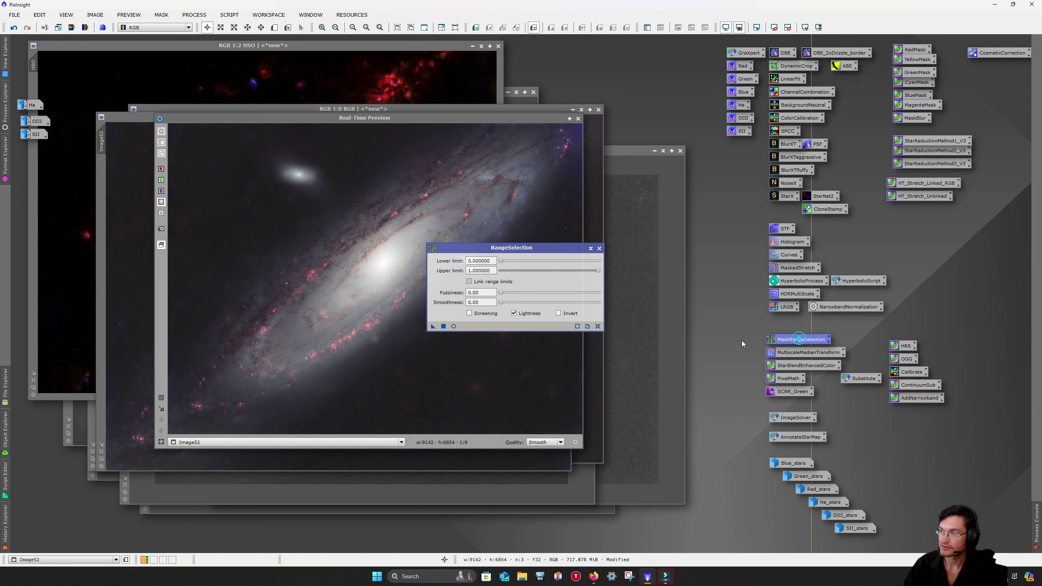
pyautogui.click(453, 326)
pyautogui.moveTo(501, 260); pyautogui.dragTo(515, 261)
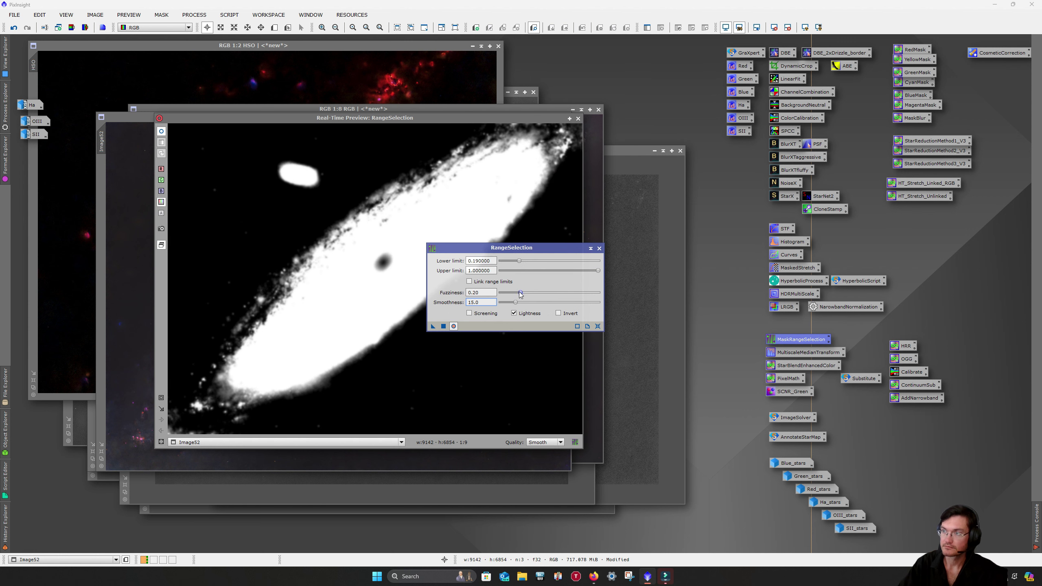
pyautogui.moveTo(519, 293); pyautogui.dragTo(706, 197)
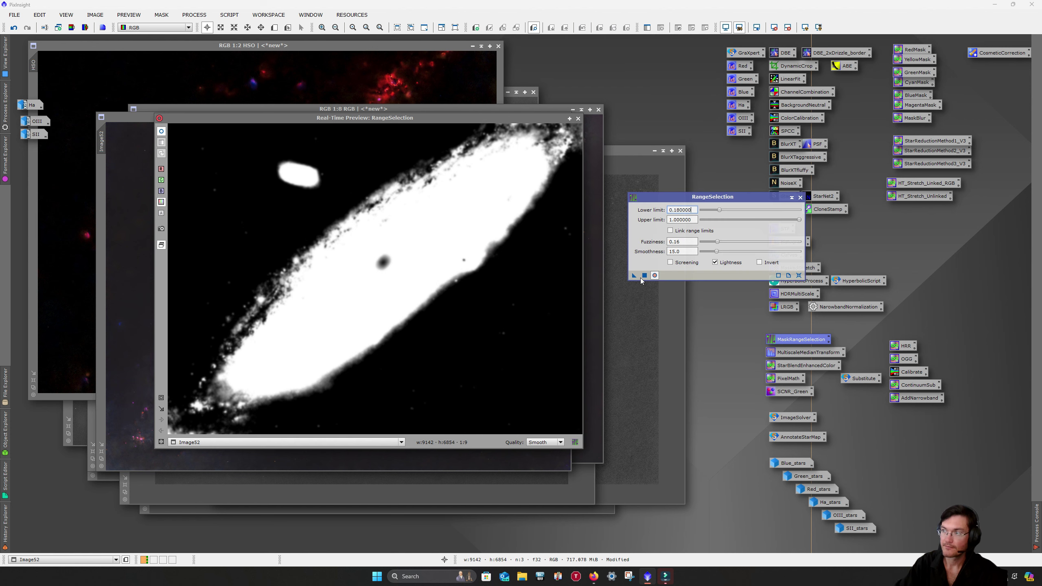
pyautogui.click(644, 276)
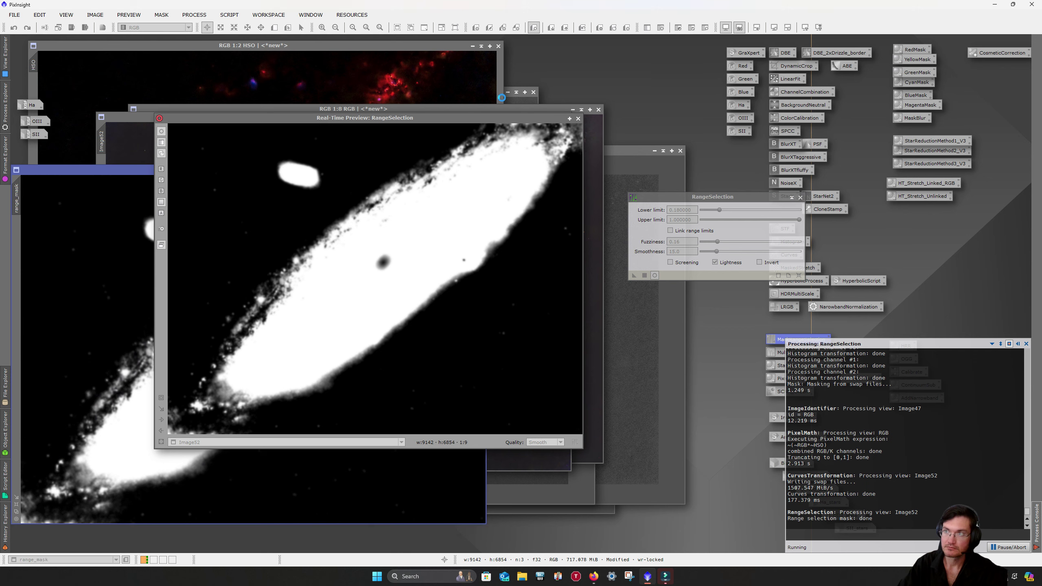
pyautogui.click(578, 118)
# Step: Apply the range mask to the combined image, inverted to protect the galaxy, with its overlay hidden, and close RangeSelection
pyautogui.moveTo(322, 172); pyautogui.dragTo(530, 246)
pyautogui.moveTo(223, 272); pyautogui.dragTo(102, 183)
pyautogui.click(152, 175)
pyautogui.hotkey('ctrl', 'i')
pyautogui.hotkey('ctrl', 'k')
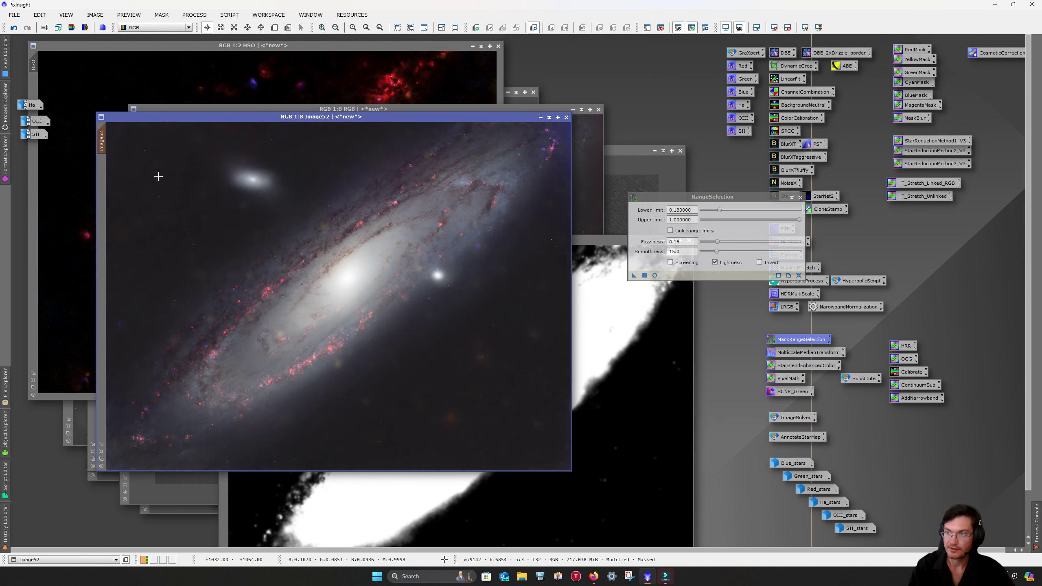
pyautogui.moveTo(697, 198); pyautogui.dragTo(691, 331)
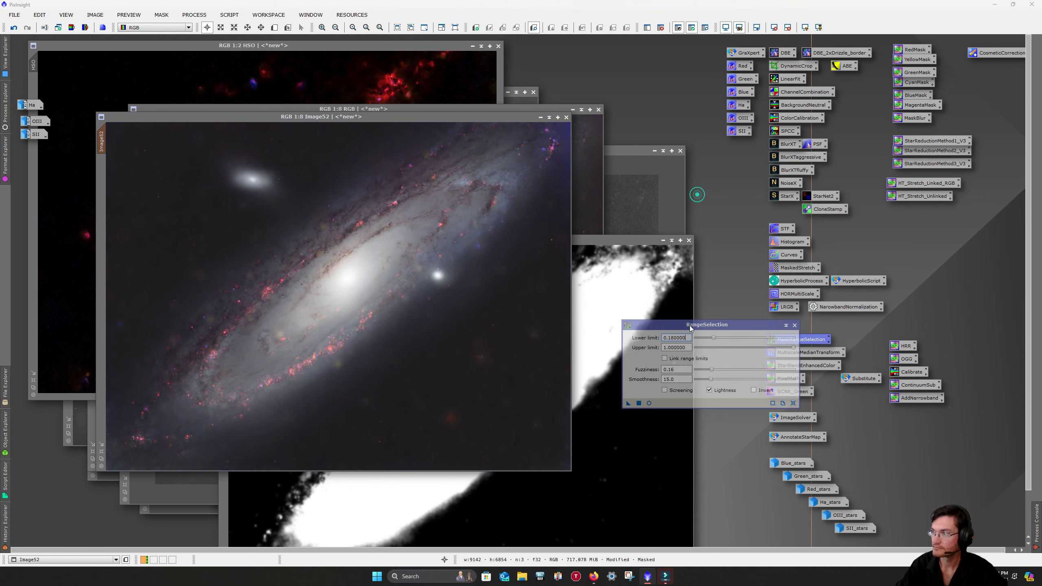
pyautogui.click(795, 330)
# Step: Desaturate the background with a CurvesTransformation saturation curve, lowering a point at input 0.614 to output 0.333, and close the process
pyautogui.doubleClick(782, 258)
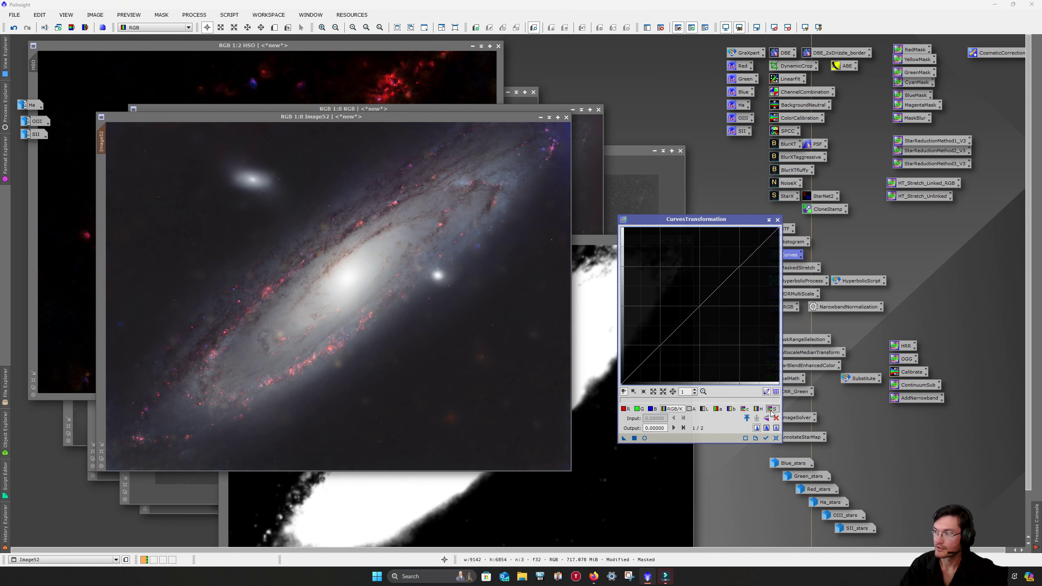
pyautogui.click(644, 438)
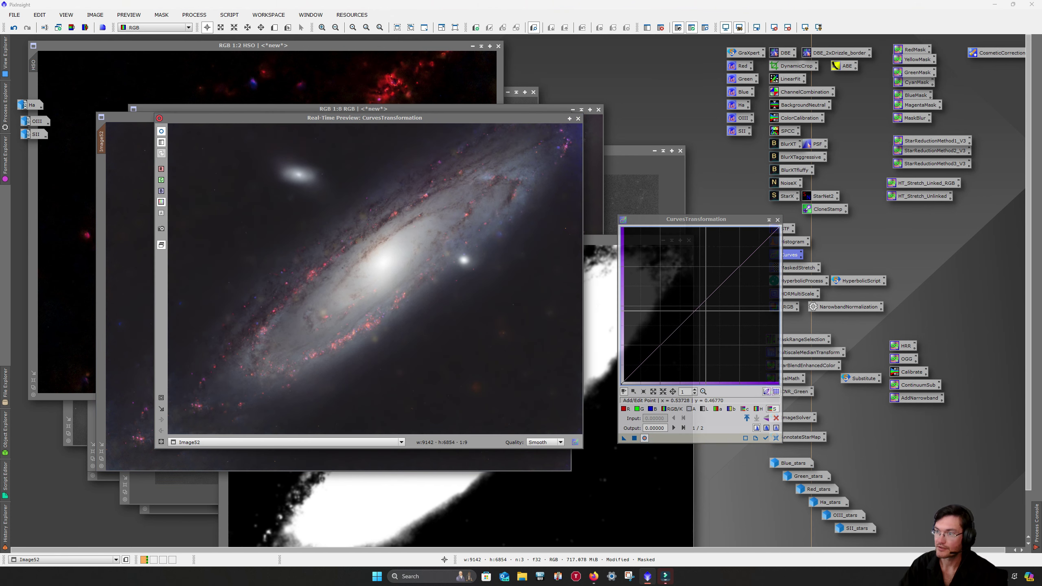
pyautogui.moveTo(699, 309); pyautogui.dragTo(718, 332)
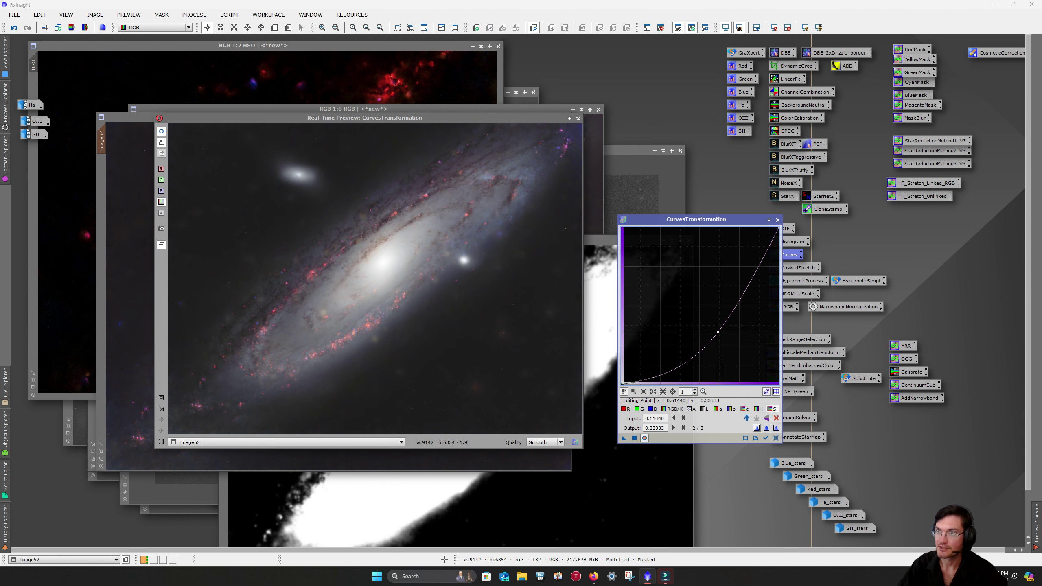
pyautogui.click(635, 438)
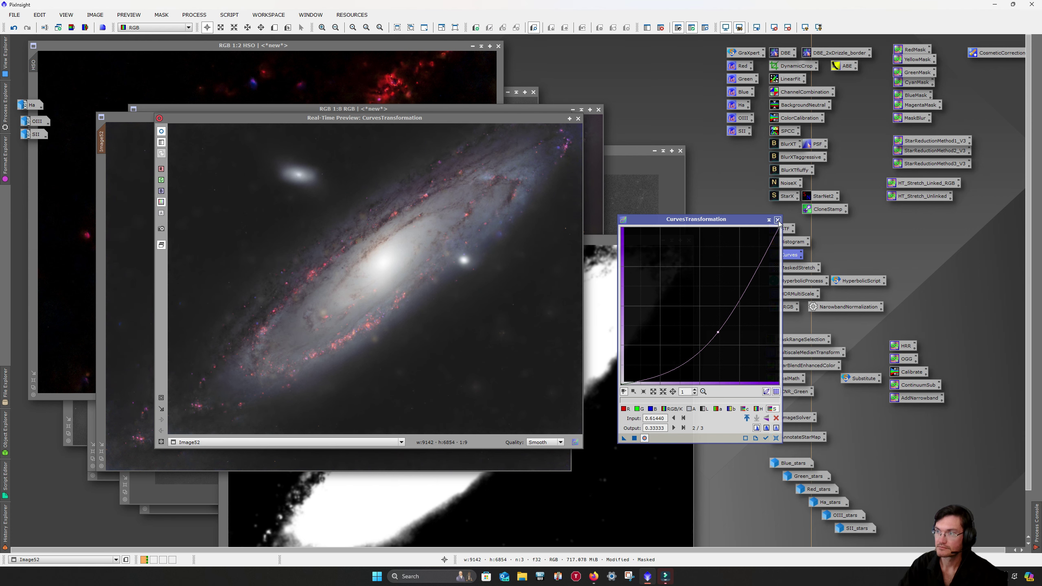
pyautogui.click(778, 220)
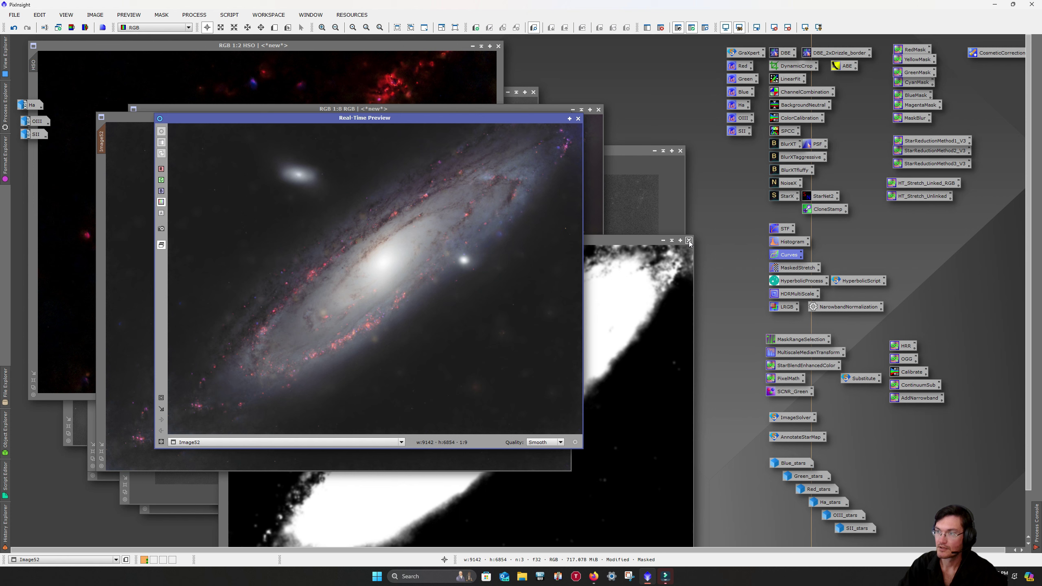
# Step: Bring the combined image out from under the preview and invert its mask so that the galaxy is editable
pyautogui.moveTo(654, 238); pyautogui.dragTo(648, 213)
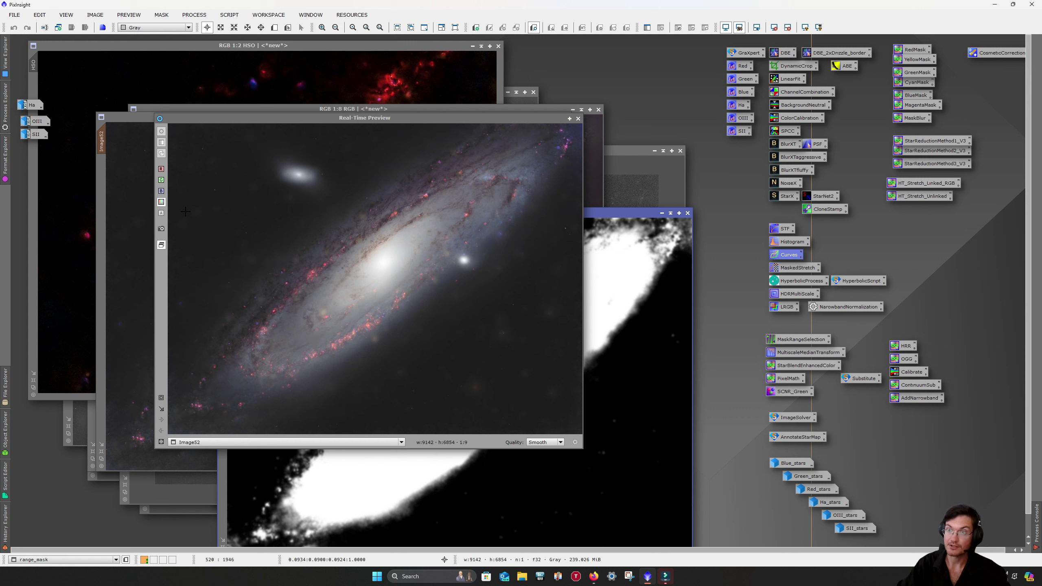
pyautogui.click(126, 215)
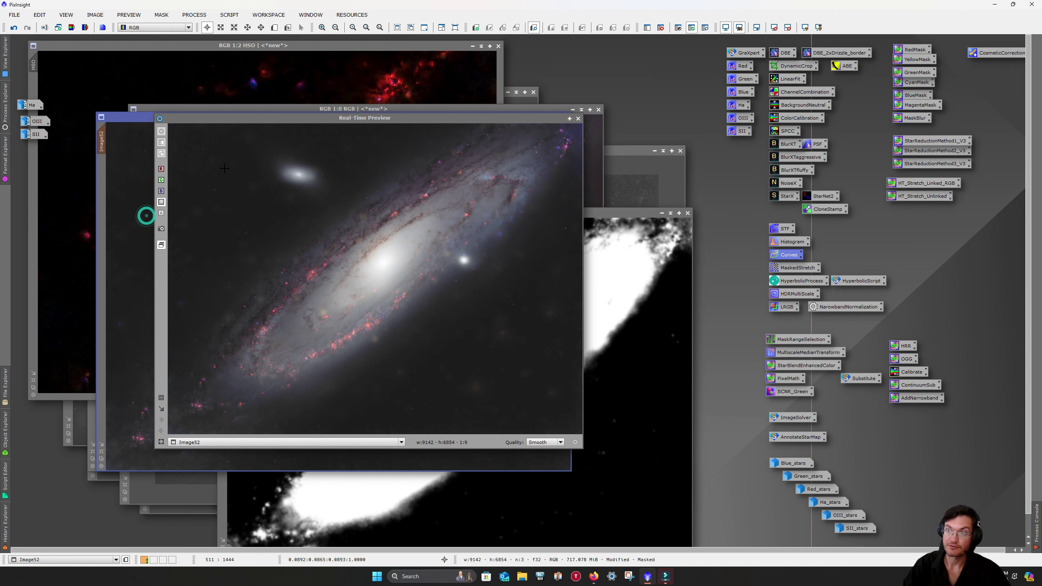
pyautogui.moveTo(370, 118); pyautogui.dragTo(569, 312)
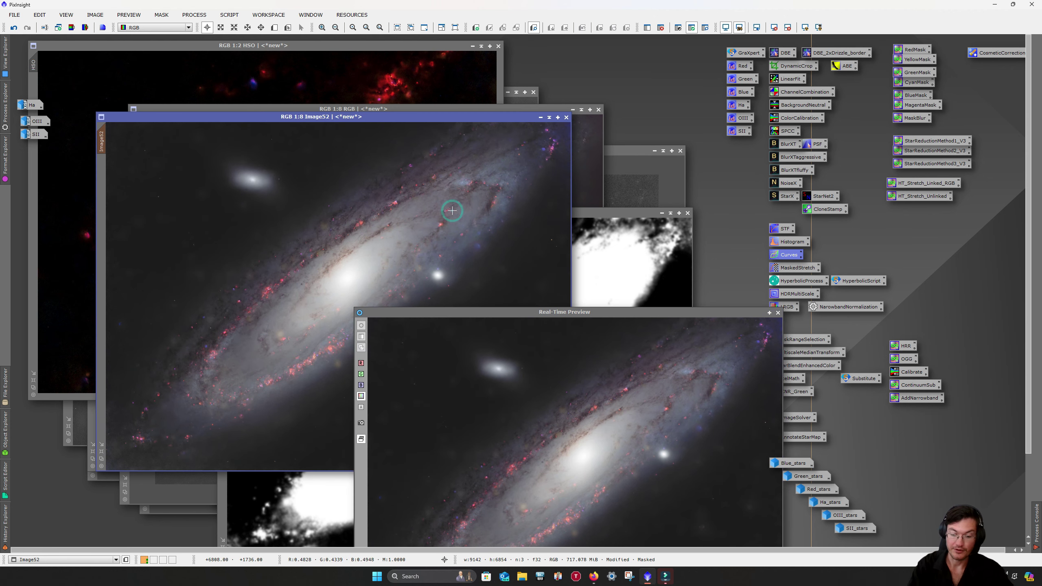
pyautogui.hotkey('ctrl', 'k')
pyautogui.hotkey('ctrl', 'k')
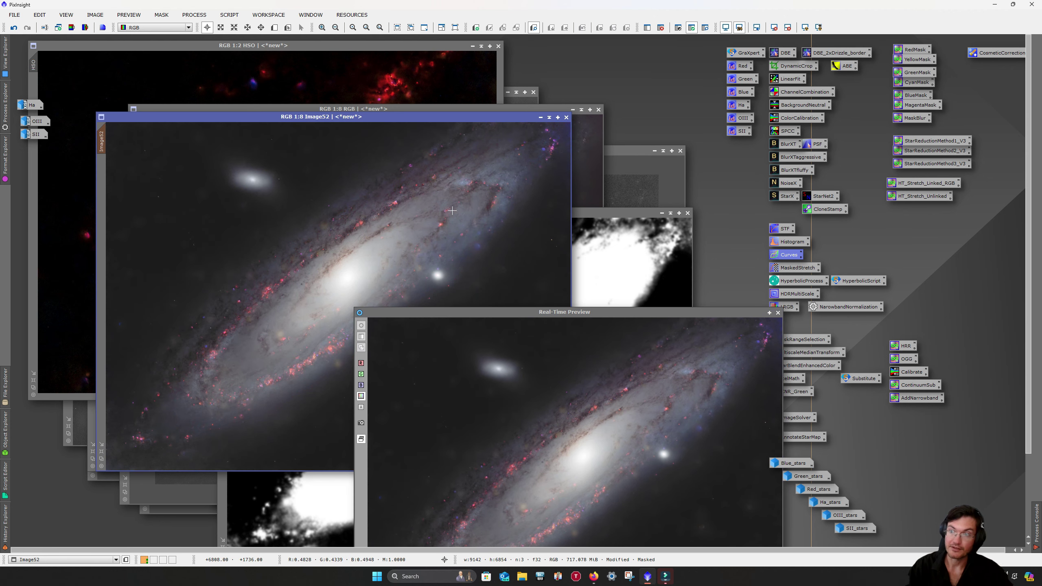
# Step: Apply LocalHistogramEqualization to the galaxy with kernel radius 180, contrast limit 2.0 and amount 0.210
pyautogui.click(229, 15)
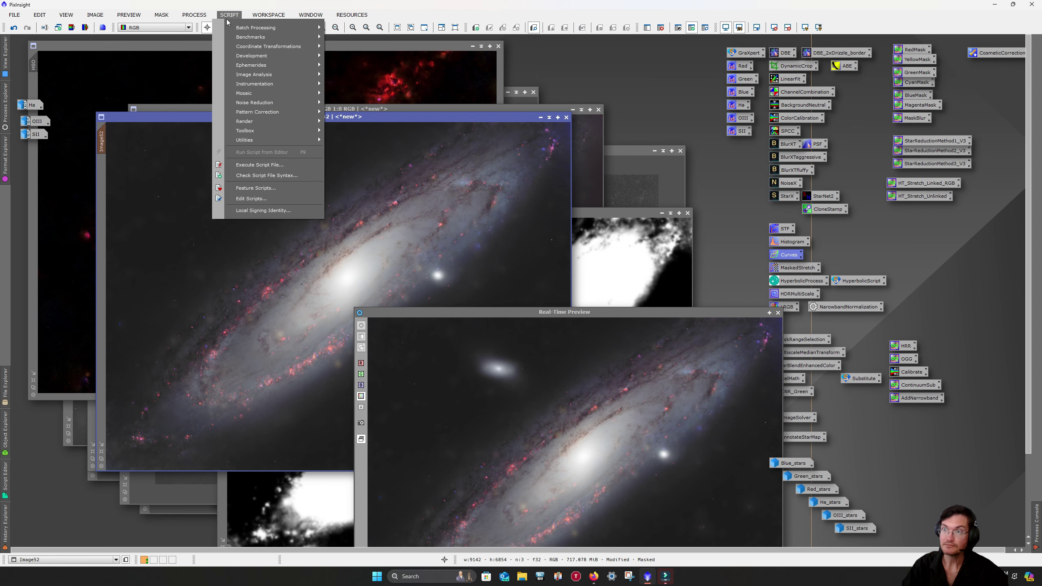
pyautogui.moveTo(194, 16)
pyautogui.moveTo(230, 28)
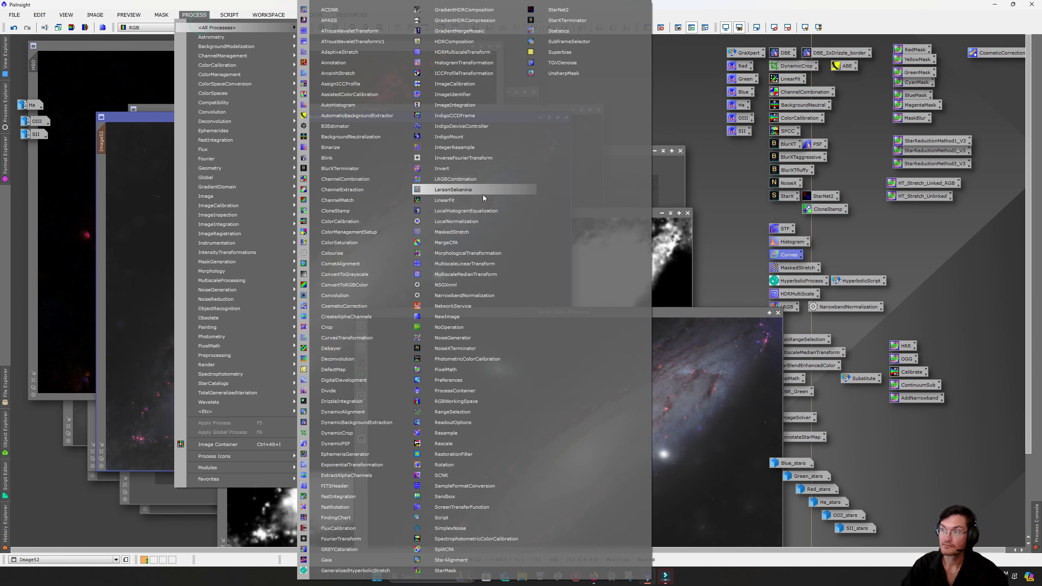
pyautogui.click(485, 213)
pyautogui.click(632, 221)
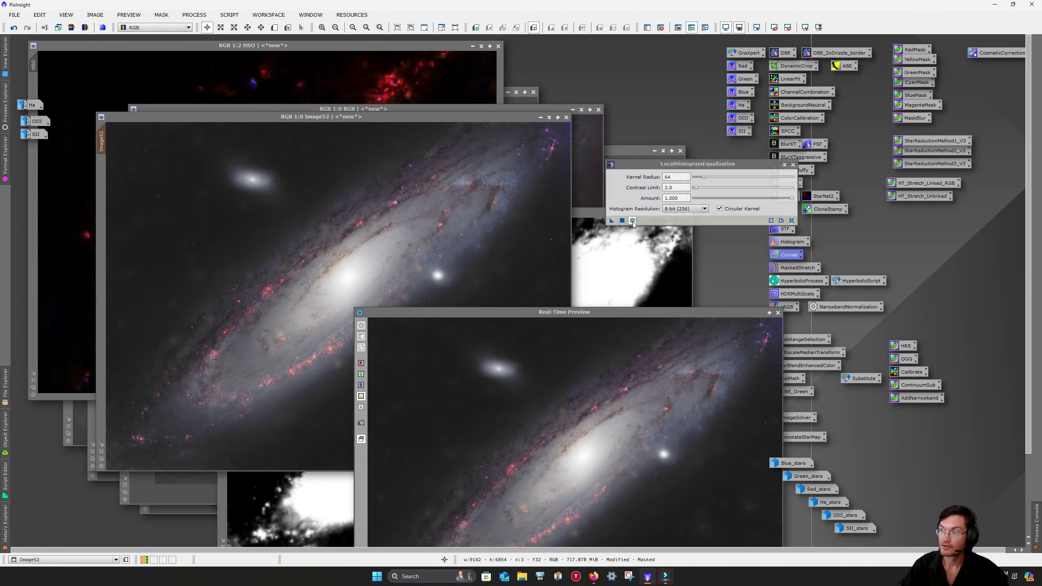
pyautogui.moveTo(539, 311); pyautogui.dragTo(326, 139)
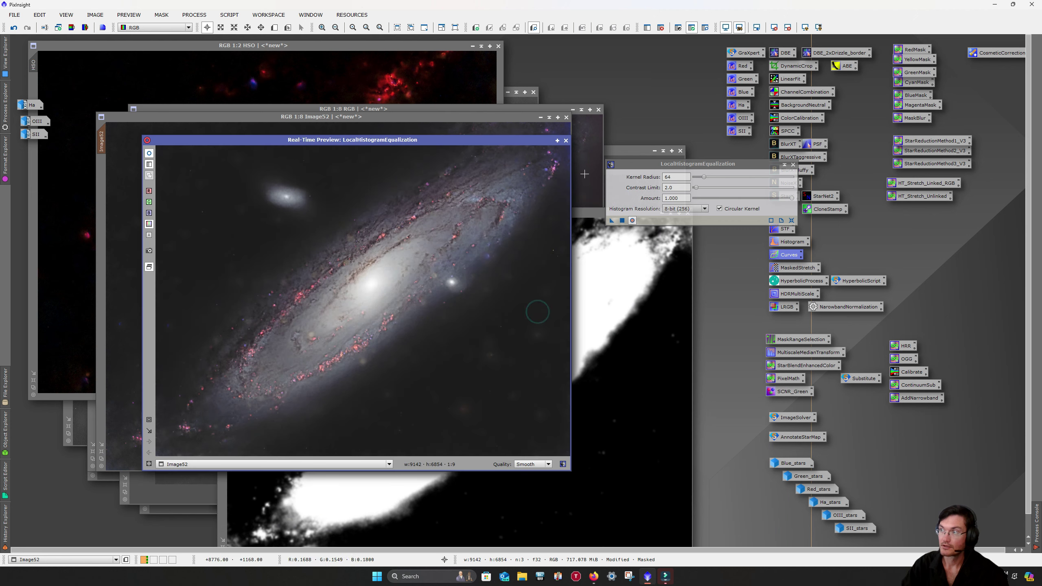
pyautogui.moveTo(703, 177); pyautogui.dragTo(726, 177)
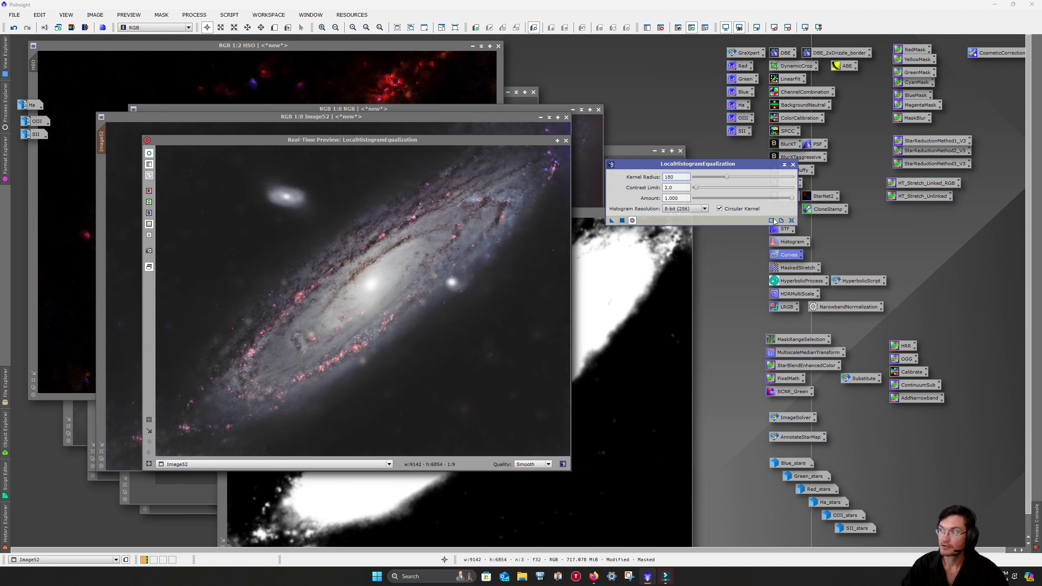
pyautogui.moveTo(792, 198); pyautogui.dragTo(716, 192)
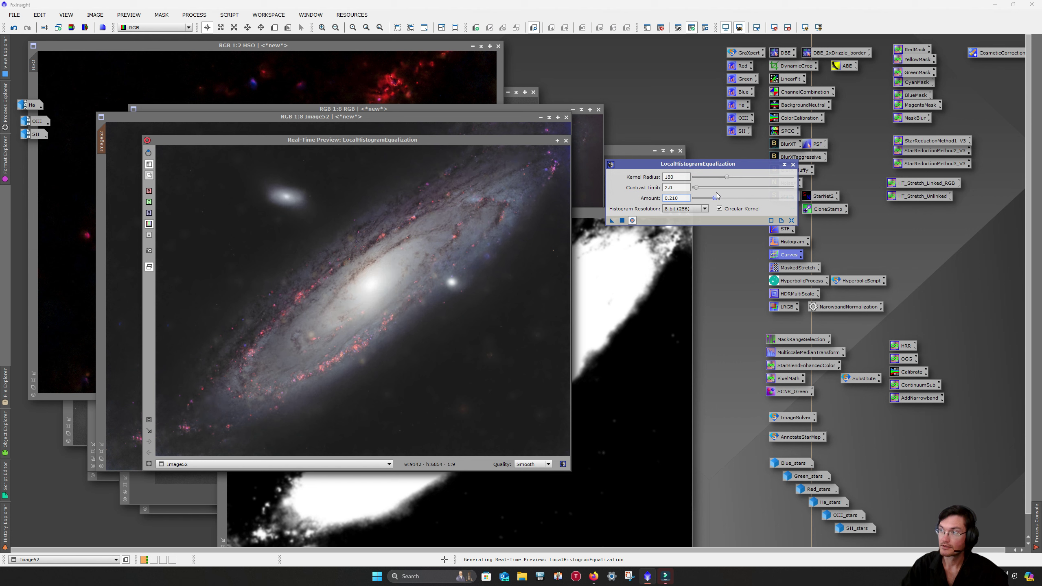
pyautogui.click(632, 220)
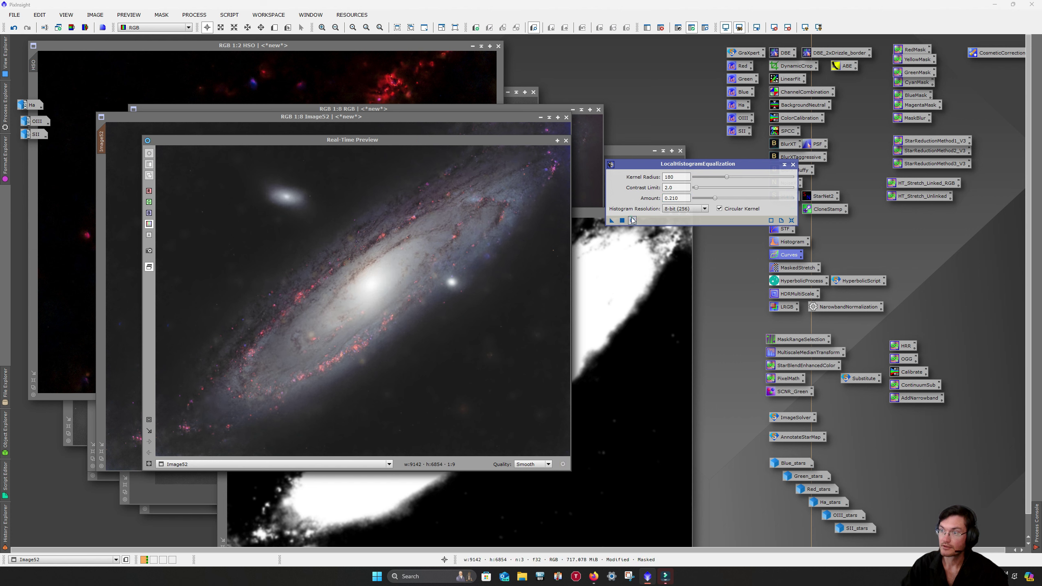
pyautogui.click(631, 220)
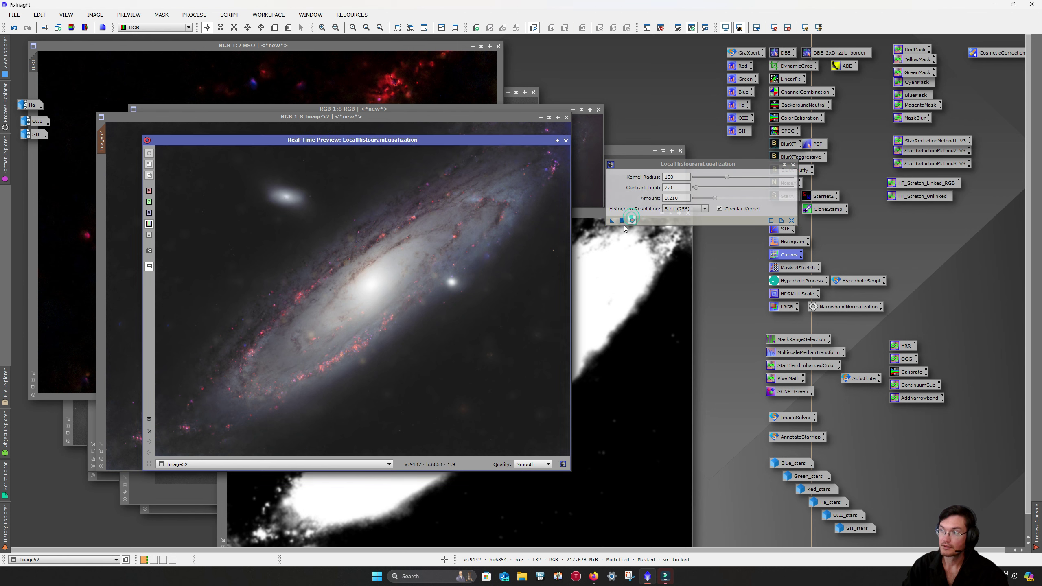
pyautogui.click(621, 221)
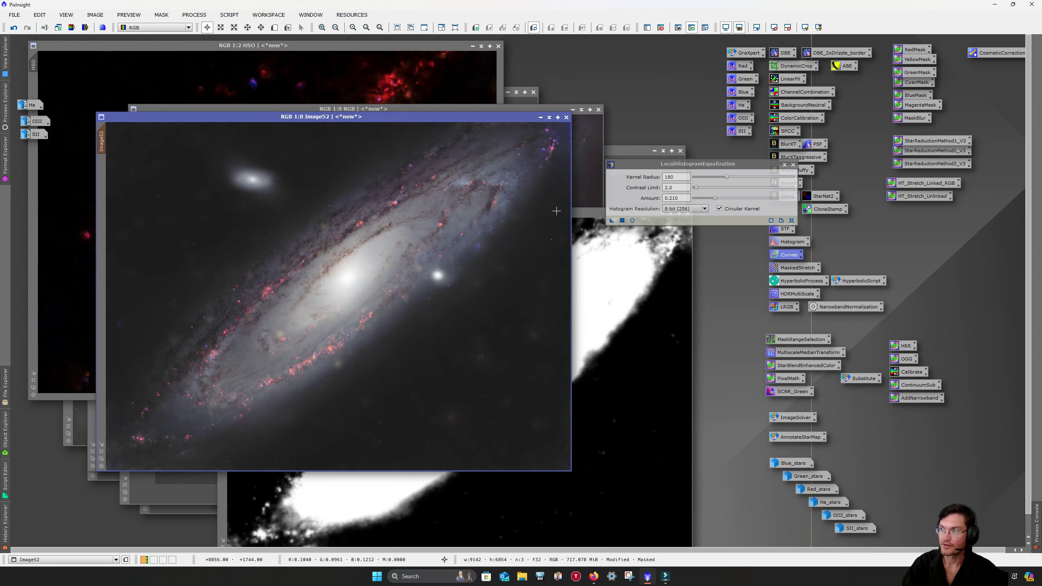
# Step: Close LocalHistogramEqualization, open PixelMath, and invert the range mask image
pyautogui.click(576, 210)
pyautogui.moveTo(575, 210); pyautogui.dragTo(498, 166)
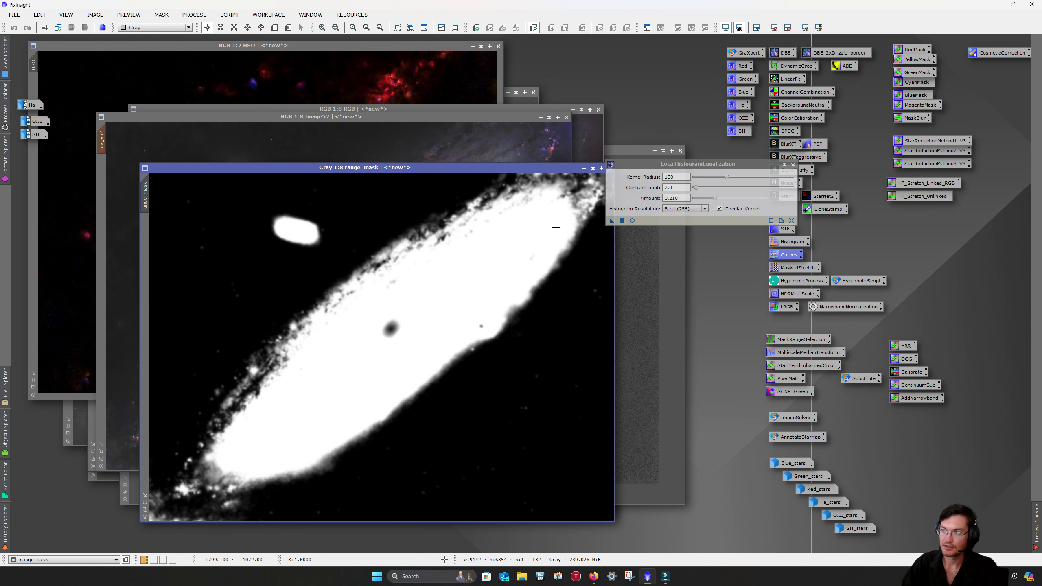
pyautogui.click(794, 164)
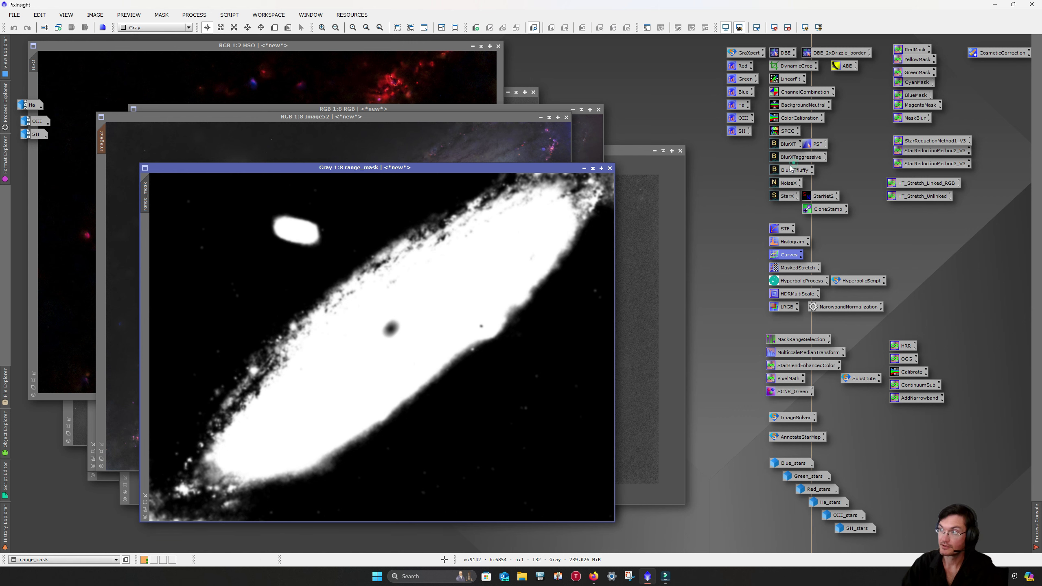
pyautogui.doubleClick(784, 379)
pyautogui.click(699, 193)
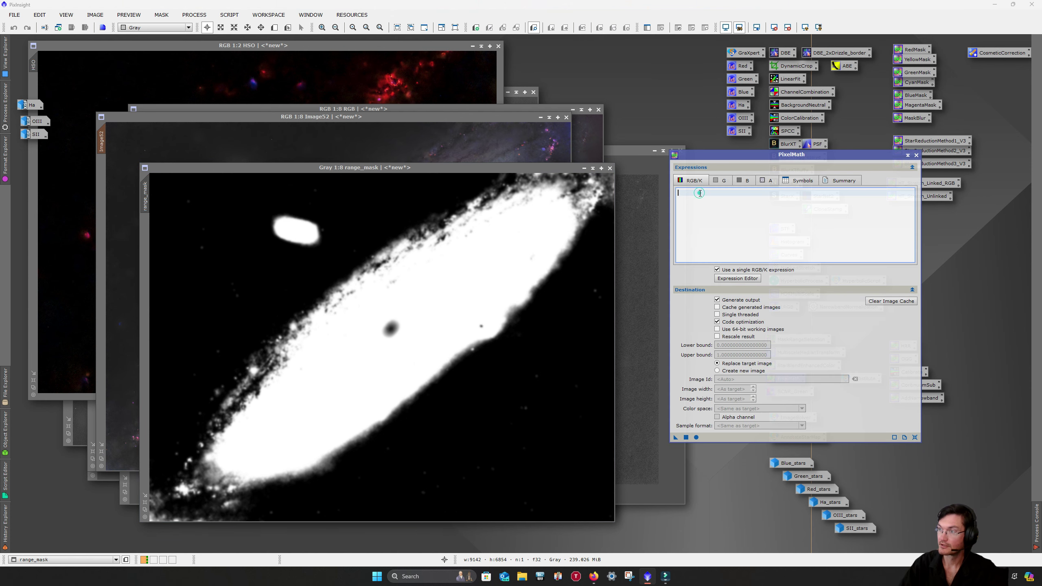
pyautogui.click(491, 271)
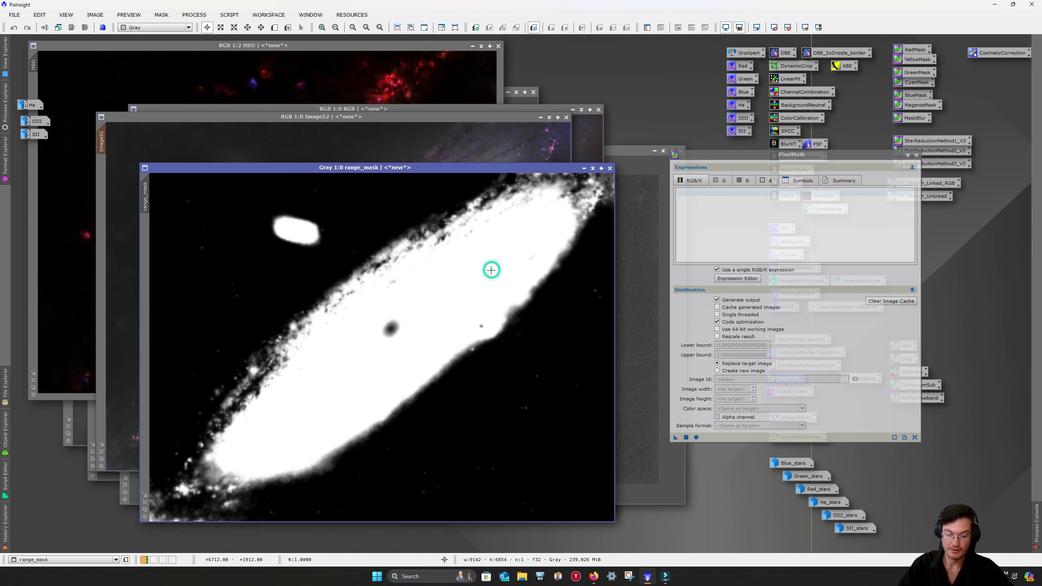
pyautogui.hotkey('ctrl', 'i')
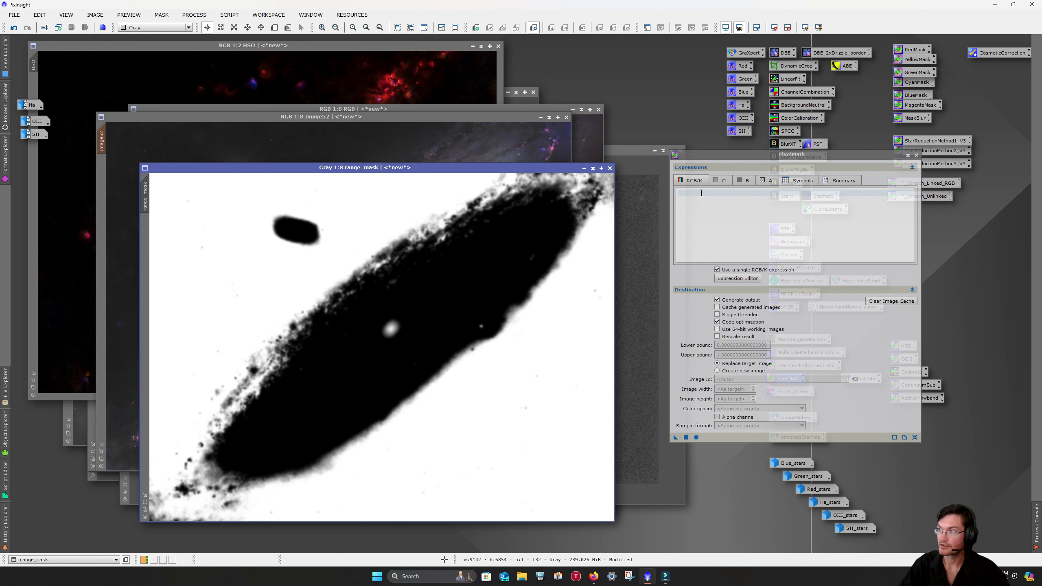
# Step: Lighten the range mask with the PixelMath expression $T+.75, close the process, and move the mask window aside
pyautogui.click(705, 191)
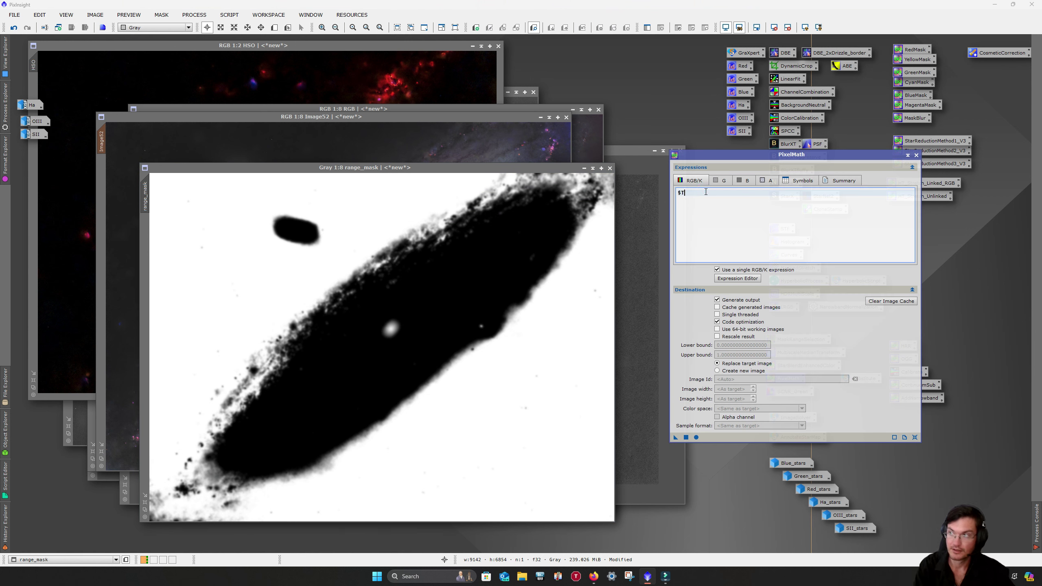
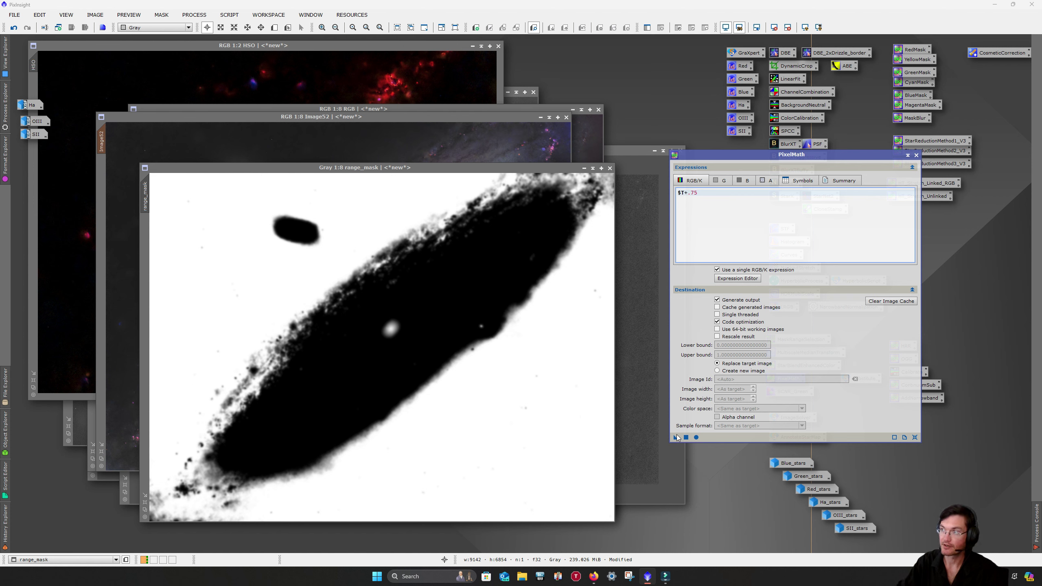
pyautogui.moveTo(675, 438); pyautogui.dragTo(600, 303)
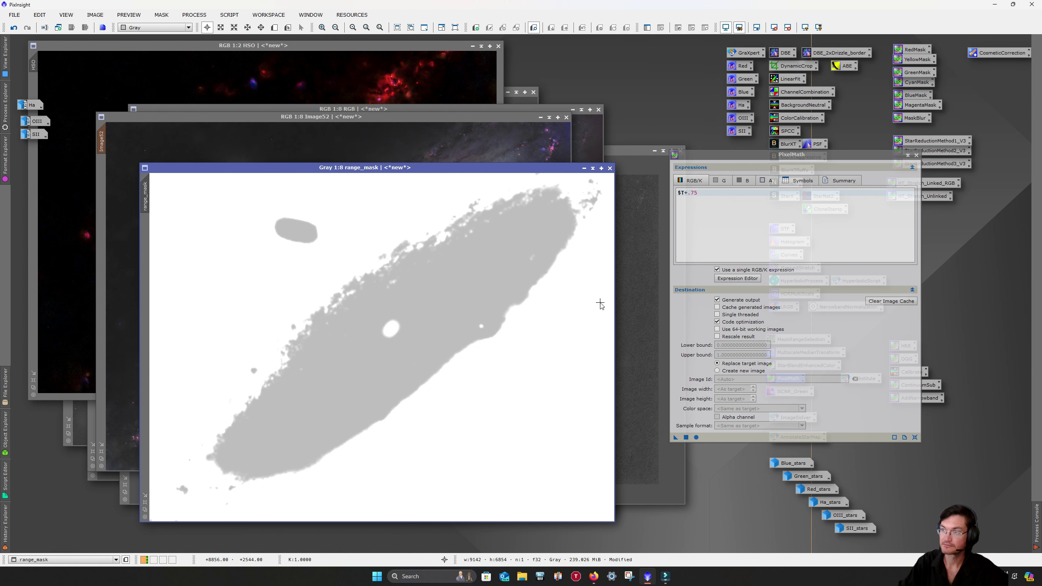
pyautogui.click(916, 156)
pyautogui.moveTo(516, 197); pyautogui.dragTo(438, 223)
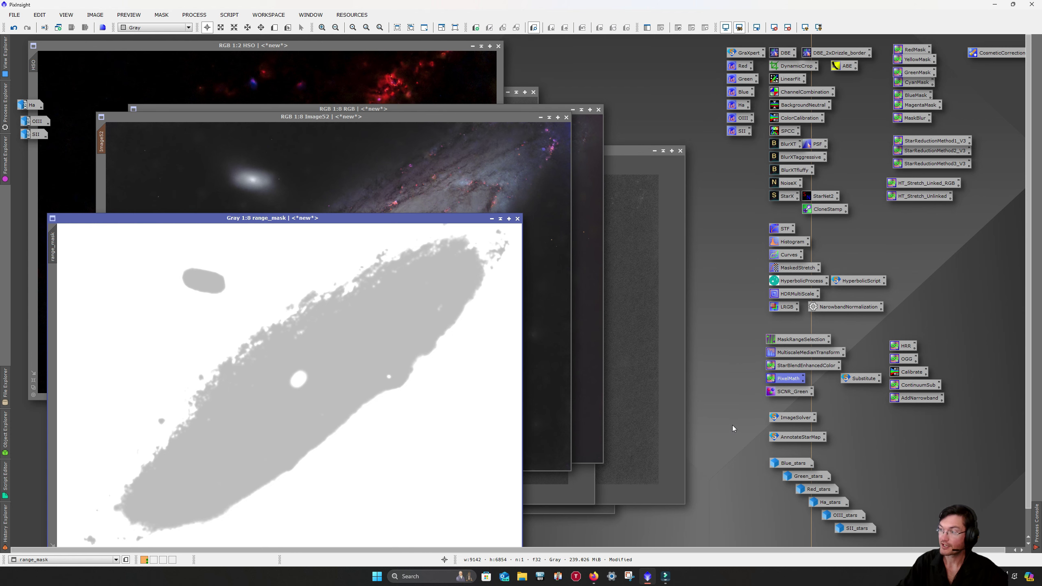
# Step: Restore the Blue_stars image and zoom in on its stars
pyautogui.doubleClick(788, 463)
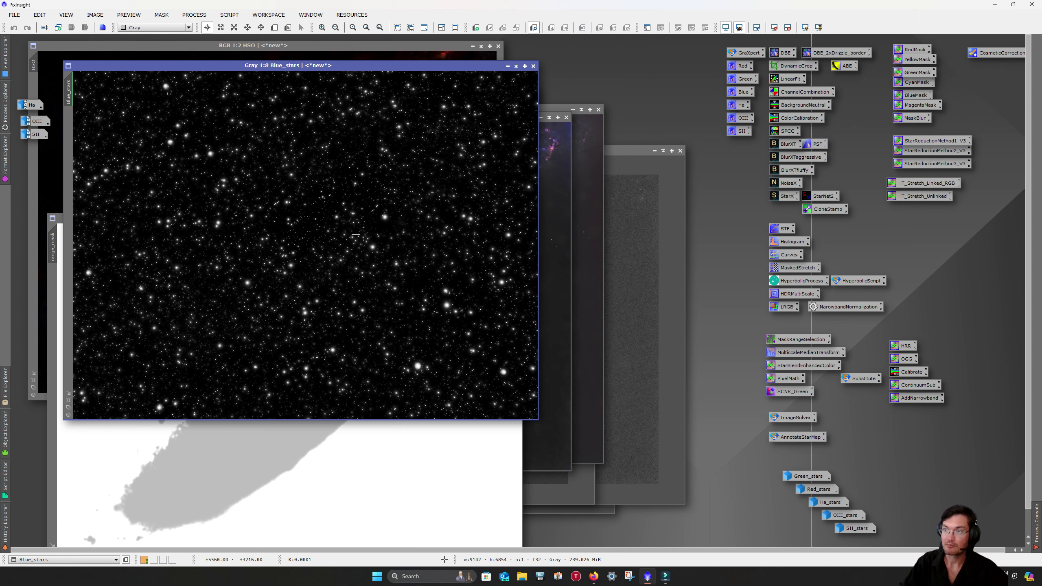
pyautogui.scroll(1, 376, 236)
pyautogui.scroll(3, 378, 247)
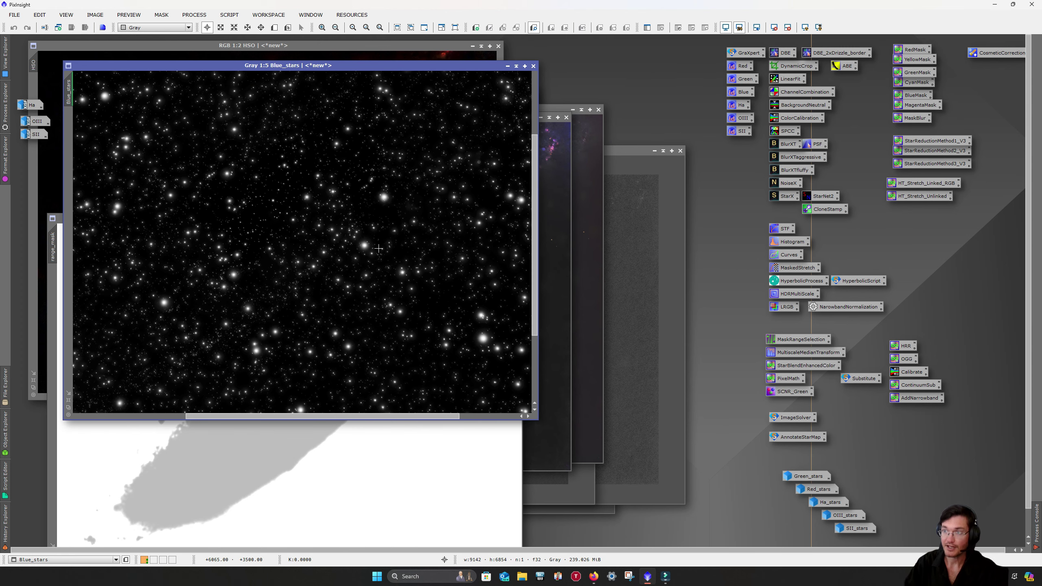
# Step: Zoom the Blue_stars image back out to fit and iconize its window
pyautogui.scroll(-3, 372, 262)
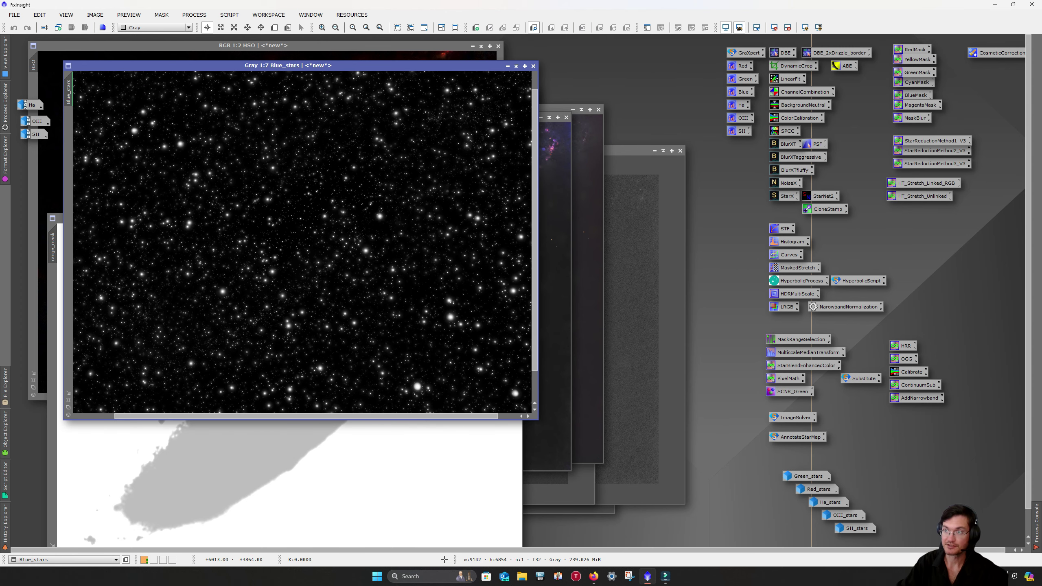
pyautogui.scroll(-1, 373, 274)
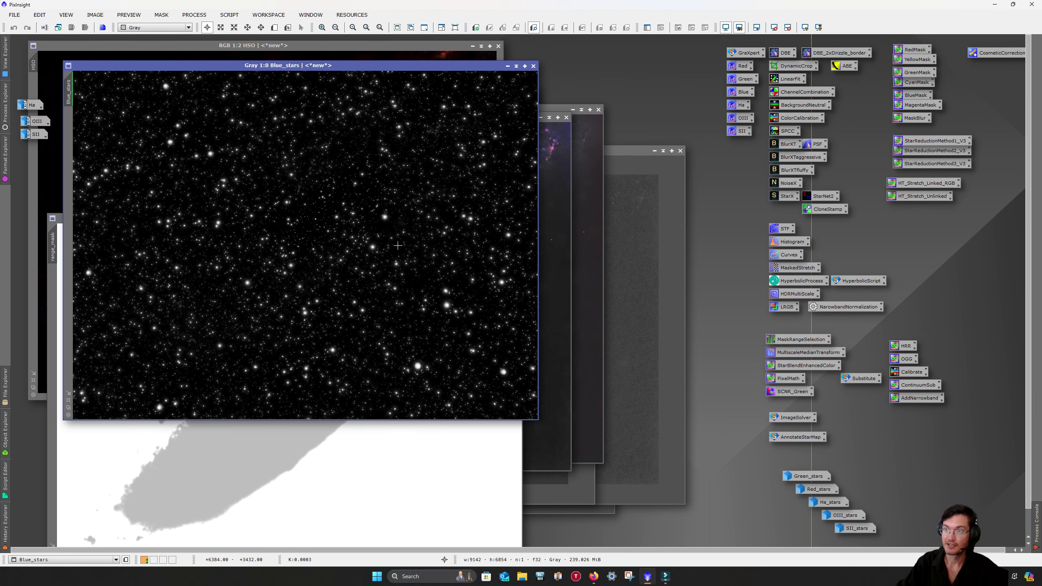
pyautogui.click(508, 66)
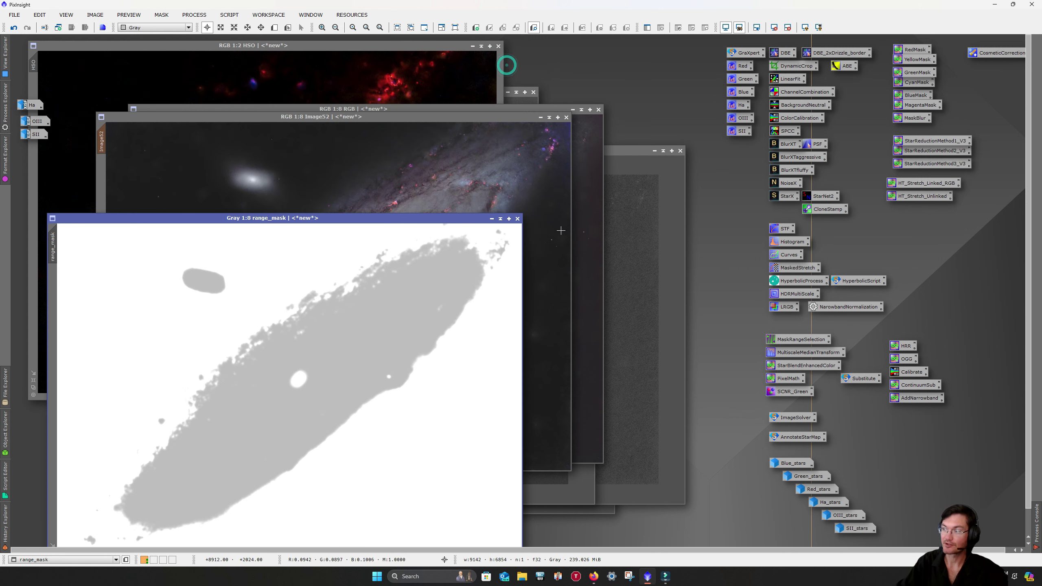
# Step: Open the ForaxxPaletteUtility script and choose the three-channel option
pyautogui.click(229, 15)
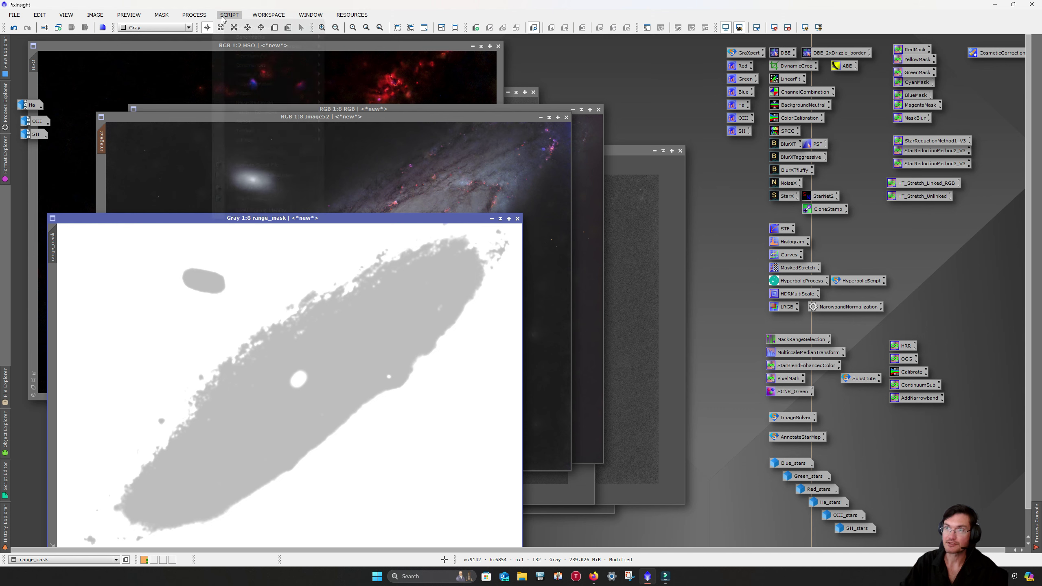
pyautogui.click(259, 140)
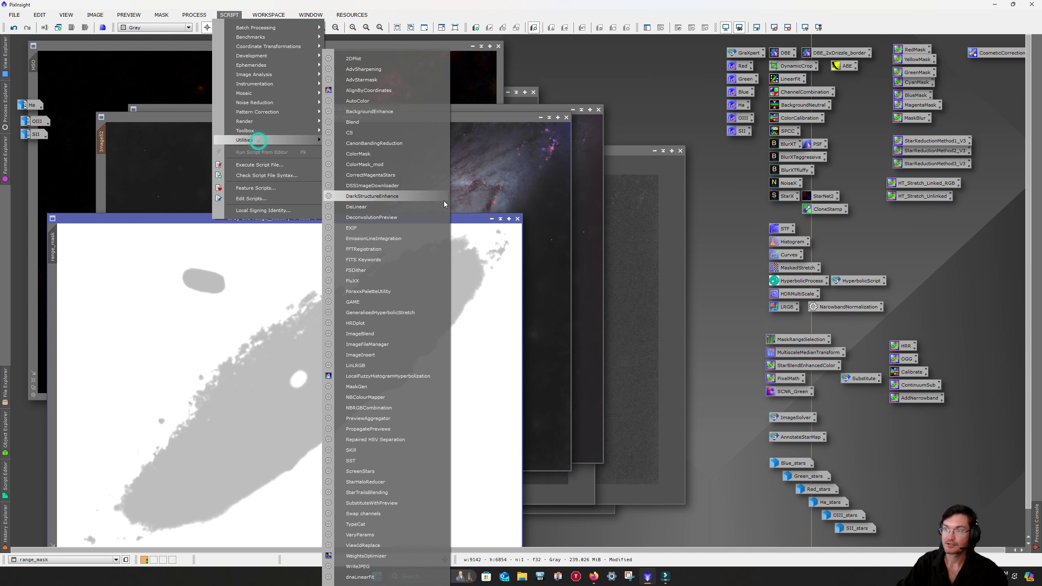
pyautogui.click(399, 291)
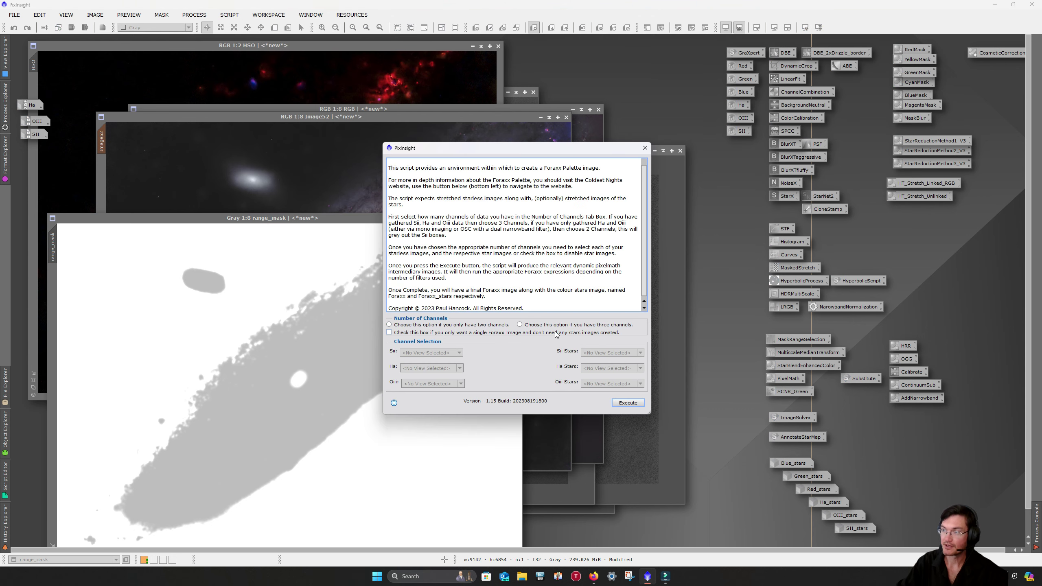
pyautogui.click(556, 325)
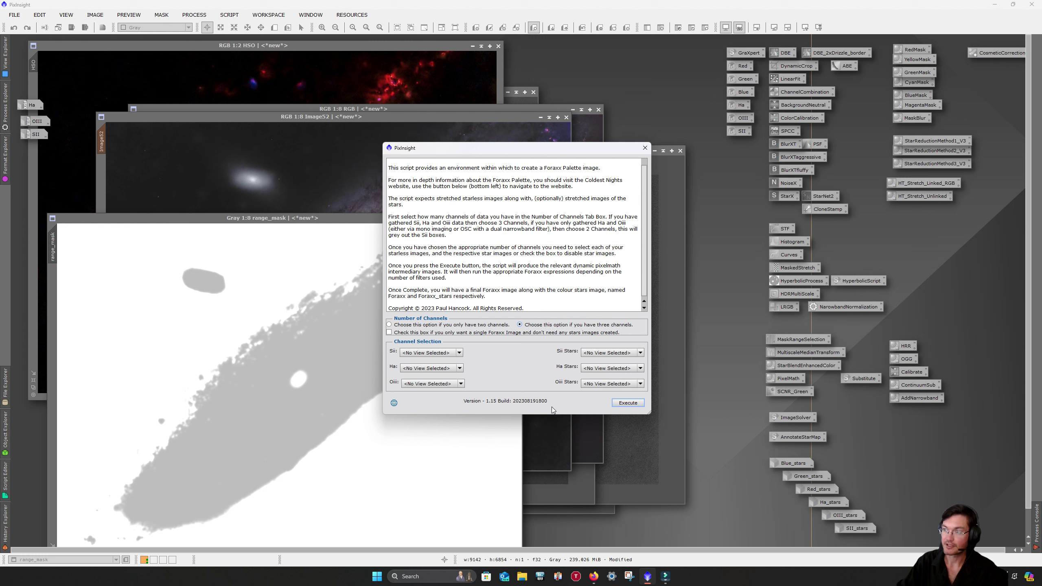
# Step: Assign the SII, Ha and OIII views as the starless channels of the Foraxx script
pyautogui.click(429, 354)
pyautogui.scroll(-2, 432, 443)
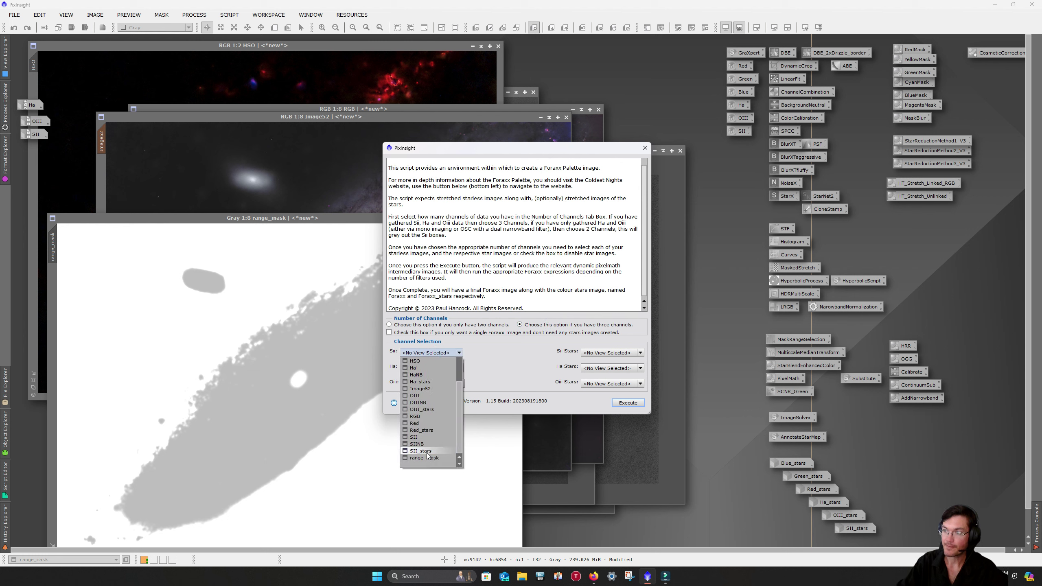
pyautogui.click(425, 437)
pyautogui.click(446, 368)
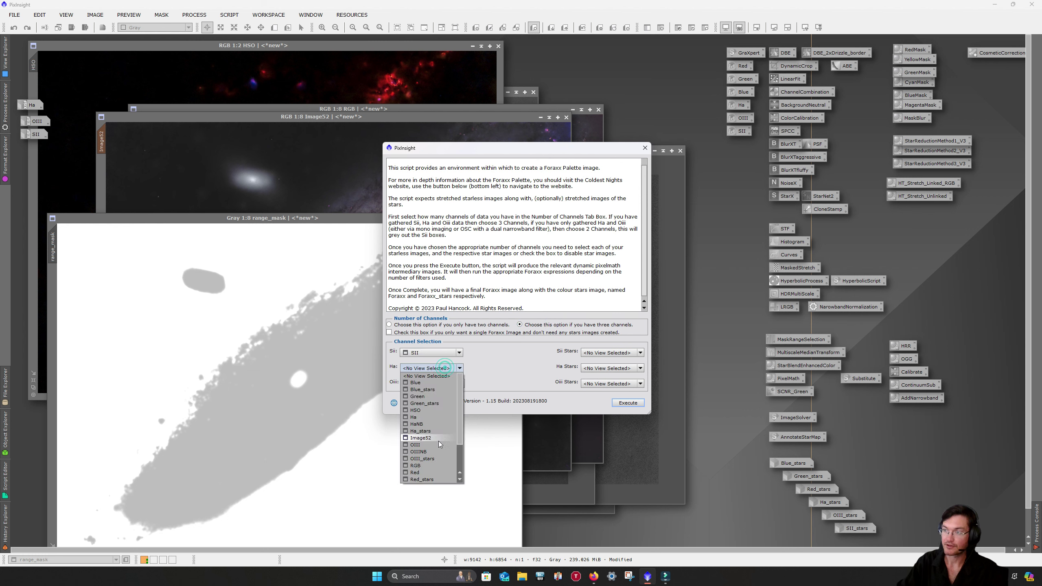
pyautogui.click(425, 417)
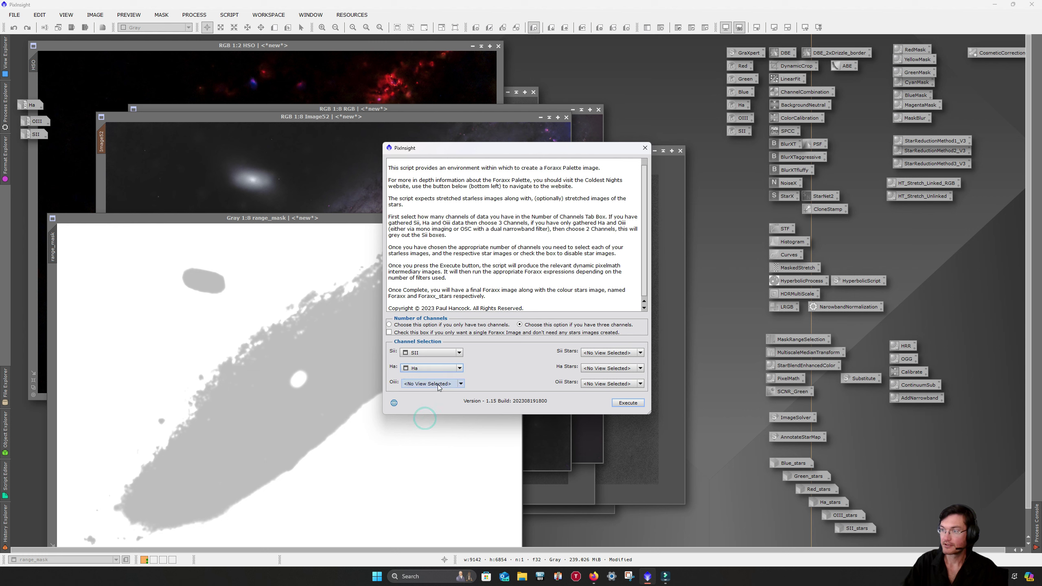
pyautogui.click(443, 387)
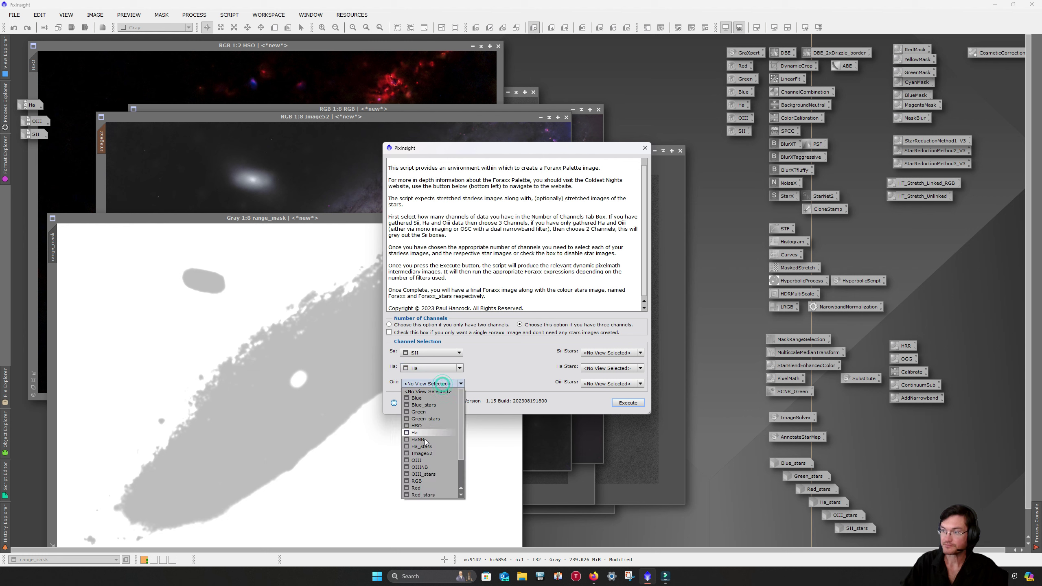
pyautogui.click(427, 460)
pyautogui.click(610, 353)
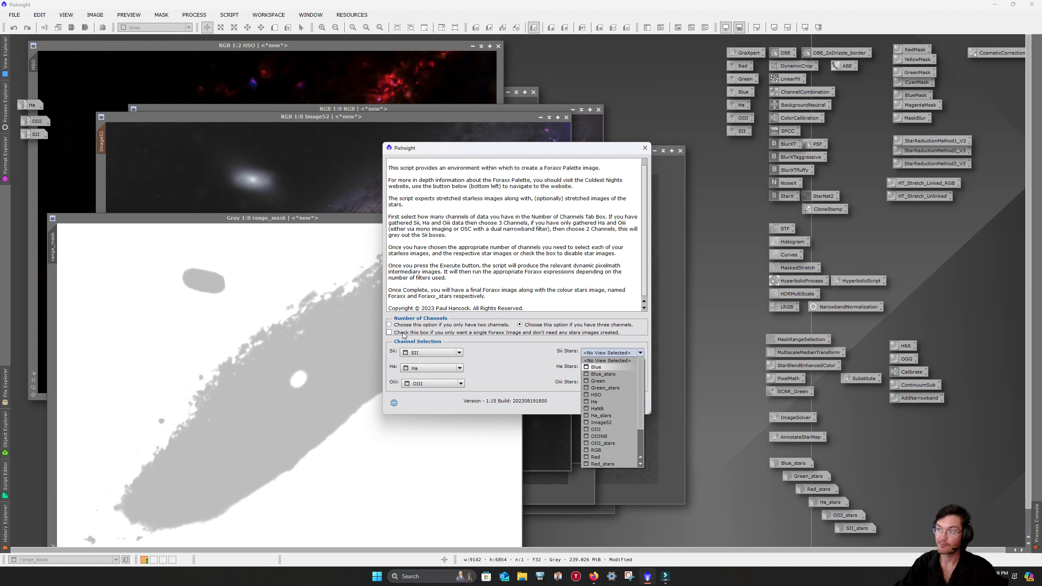
pyautogui.click(415, 359)
# Step: Set the Foraxx starless channels to SIINB for Sii, HaNB for Ha and OIIINB for Oiii
pyautogui.click(416, 354)
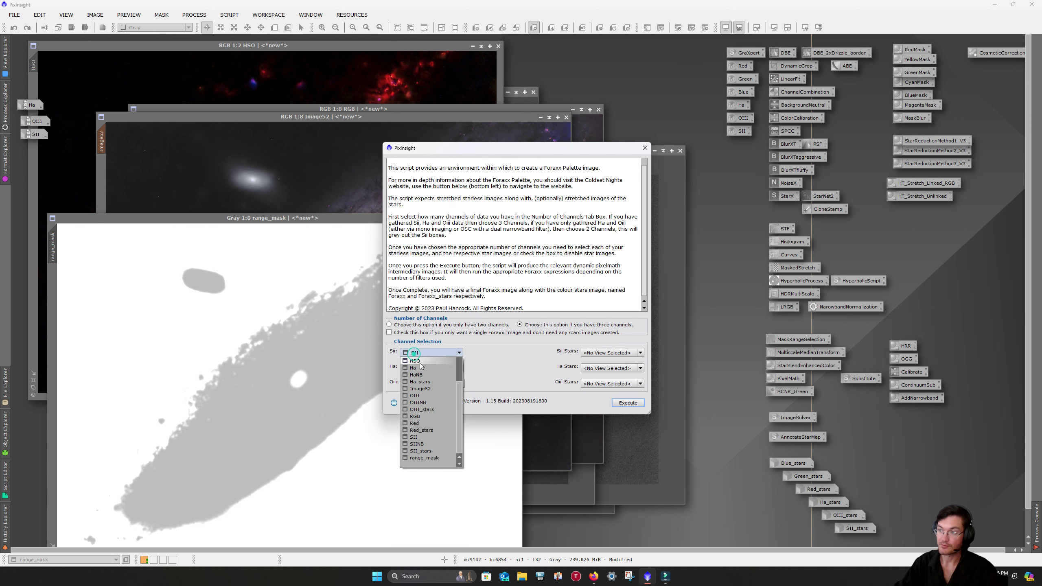
pyautogui.click(433, 443)
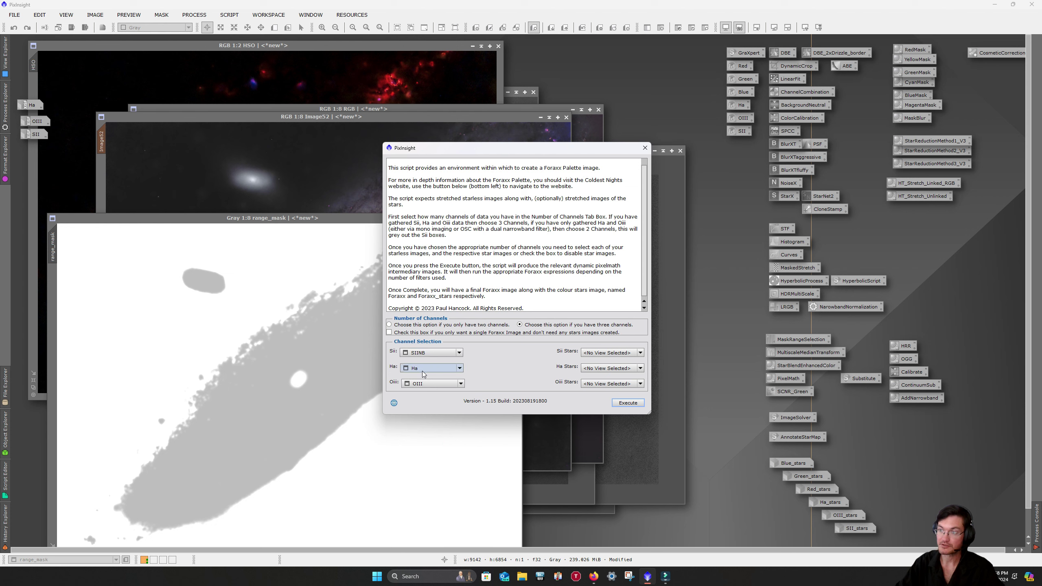
pyautogui.click(421, 369)
pyautogui.click(427, 423)
pyautogui.click(434, 381)
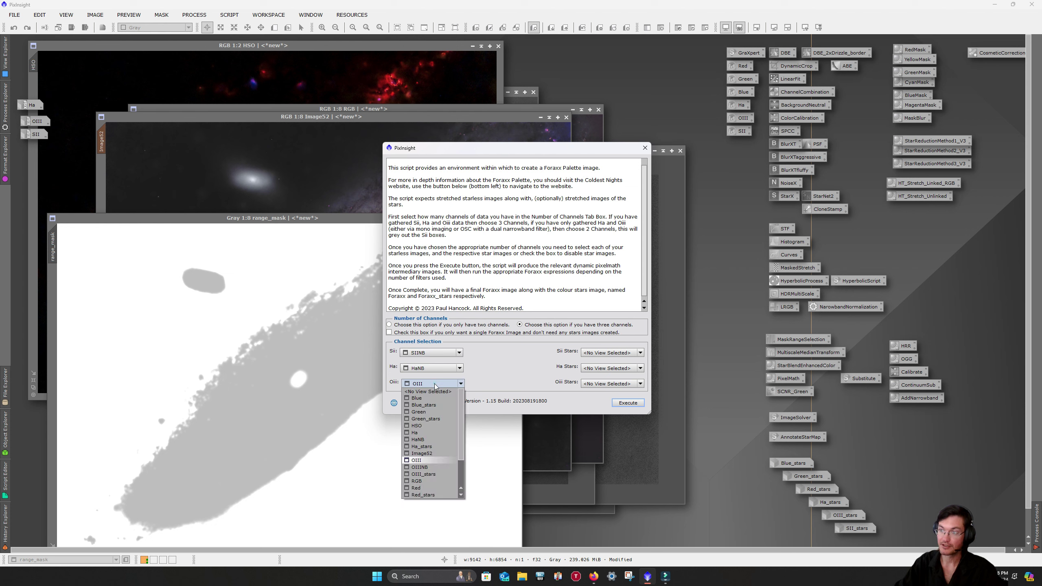
pyautogui.click(436, 467)
# Step: Assign SII_stars, Ha_stars and OIII_stars as the matching star channels and execute the Foraxx script
pyautogui.click(609, 352)
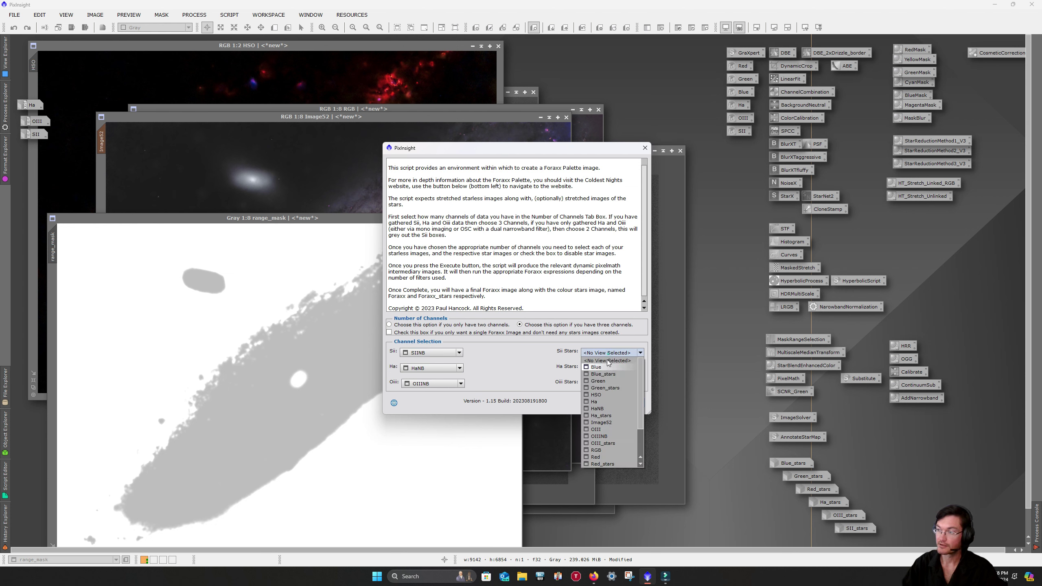
pyautogui.scroll(-1, 600, 450)
pyautogui.click(598, 449)
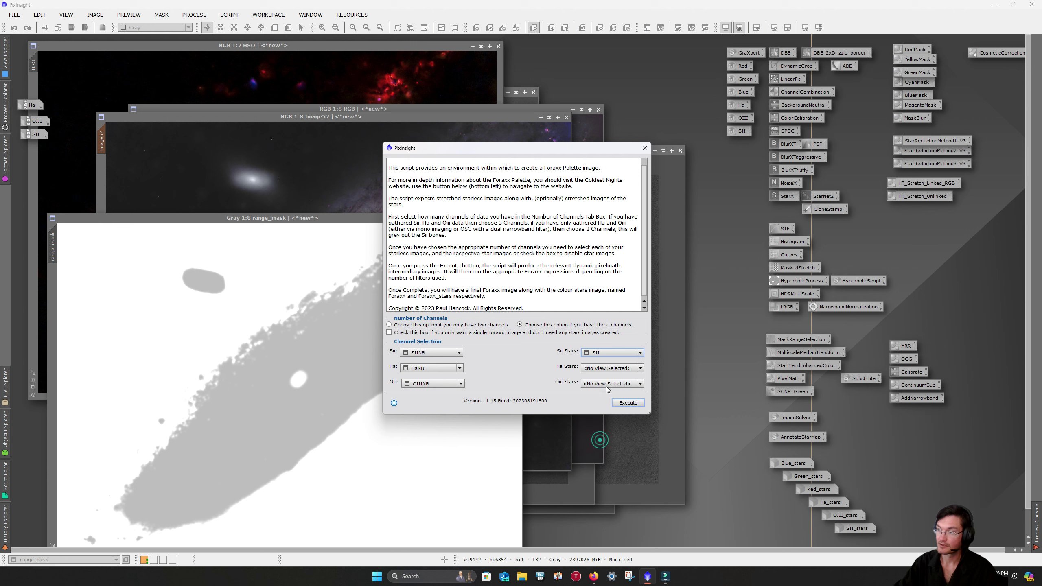
pyautogui.click(590, 352)
pyautogui.click(597, 451)
pyautogui.click(591, 368)
pyautogui.click(601, 431)
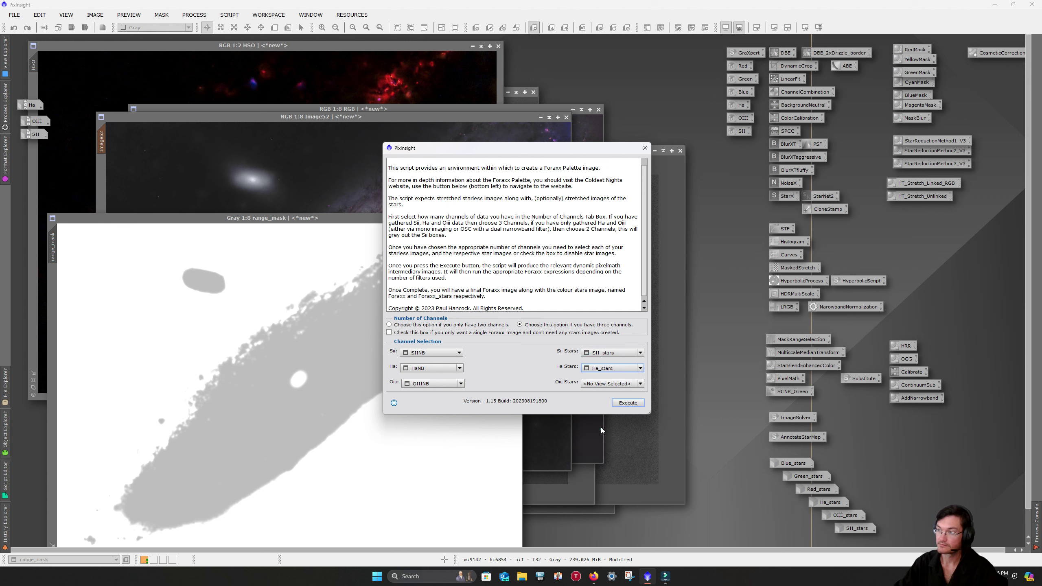
pyautogui.click(593, 384)
pyautogui.click(602, 473)
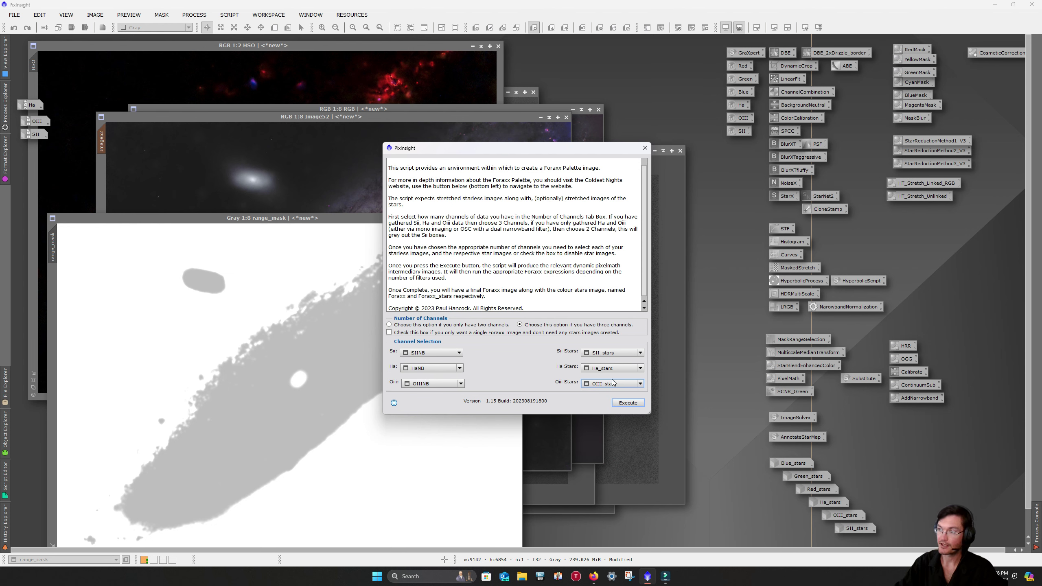
pyautogui.click(622, 406)
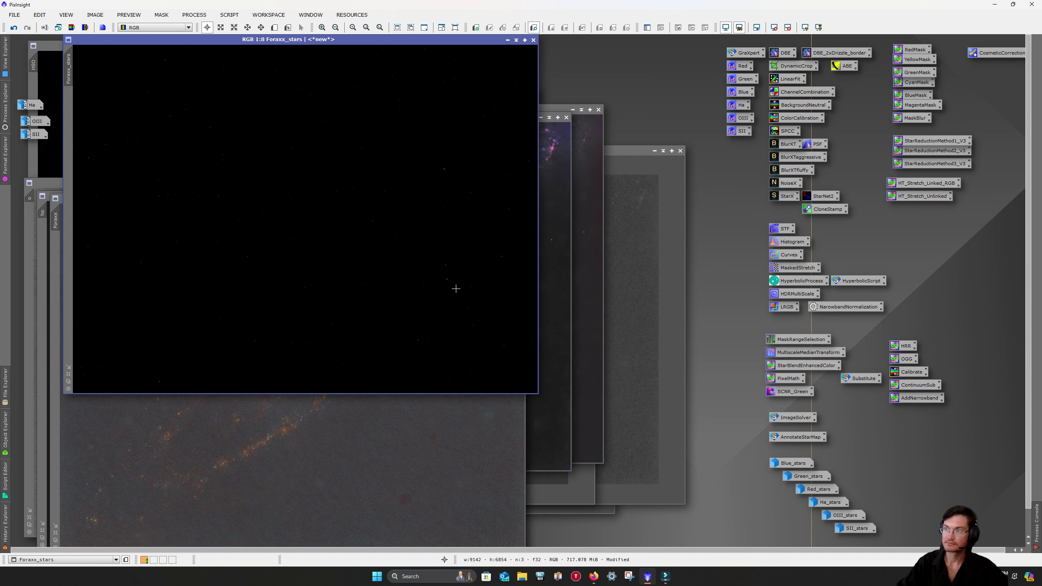
# Step: Move the Foraxx_stars window aside and examine the galaxy's nebula regions in the starless Foraxx image
pyautogui.moveTo(359, 41); pyautogui.dragTo(805, 186)
pyautogui.click(297, 348)
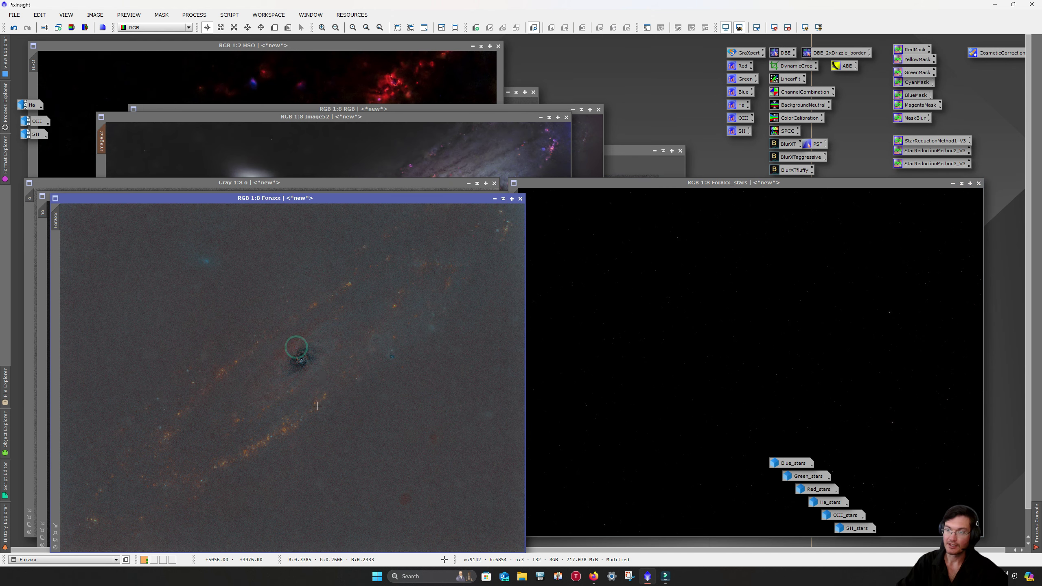
pyautogui.scroll(4, 262, 456)
pyautogui.scroll(2, 348, 365)
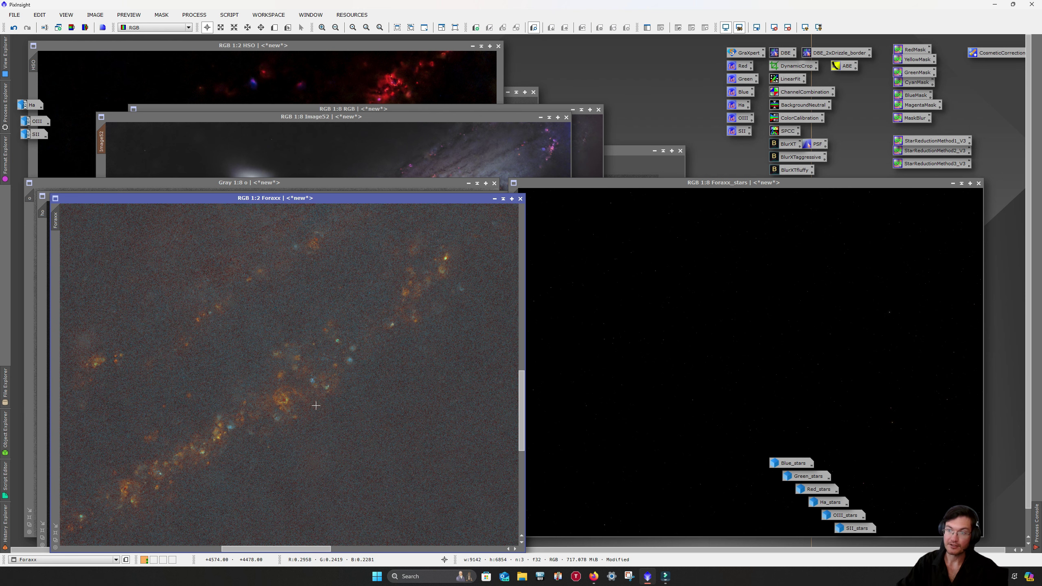
pyautogui.scroll(1, 316, 405)
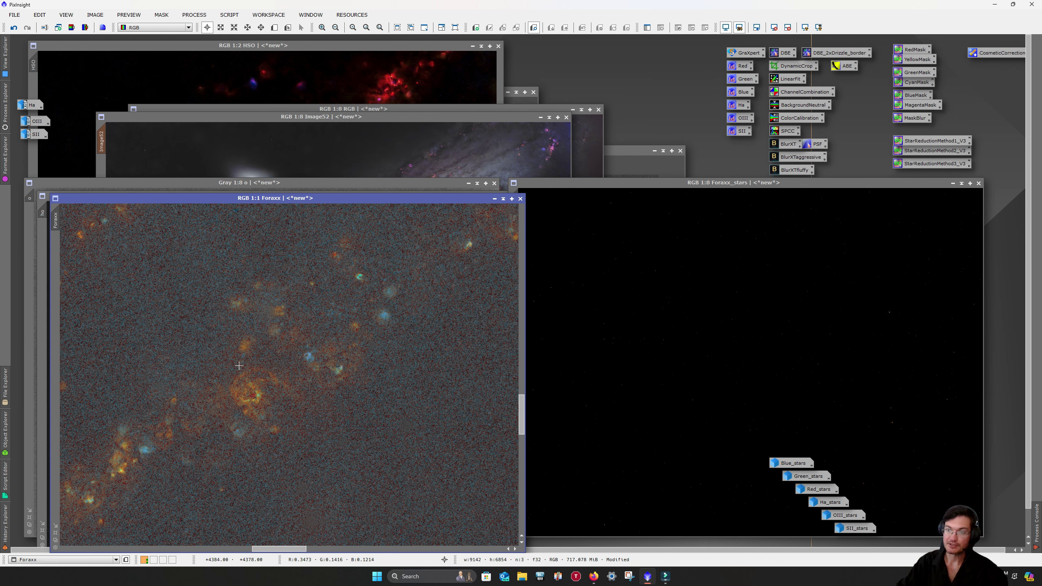
pyautogui.scroll(-6, 339, 346)
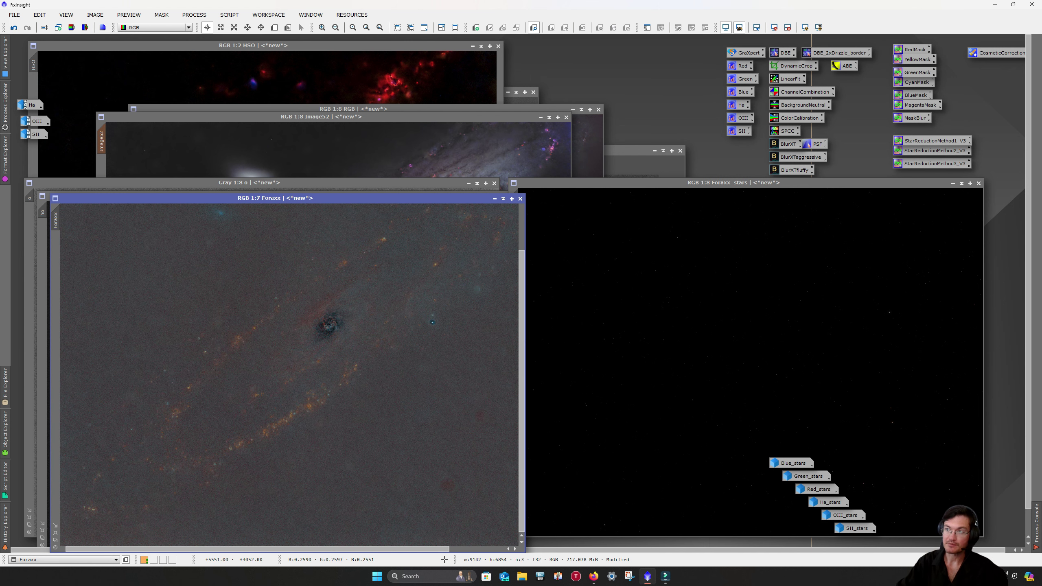
pyautogui.scroll(-1, 459, 285)
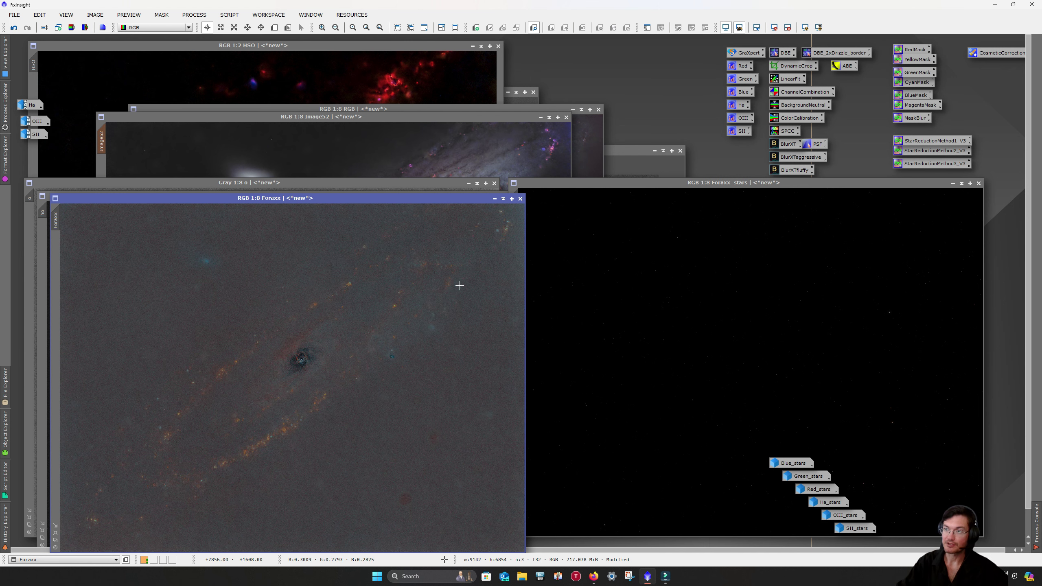
# Step: Close the starless Foraxx image and the intermediate ho and o images without saving
pyautogui.click(520, 199)
pyautogui.click(485, 309)
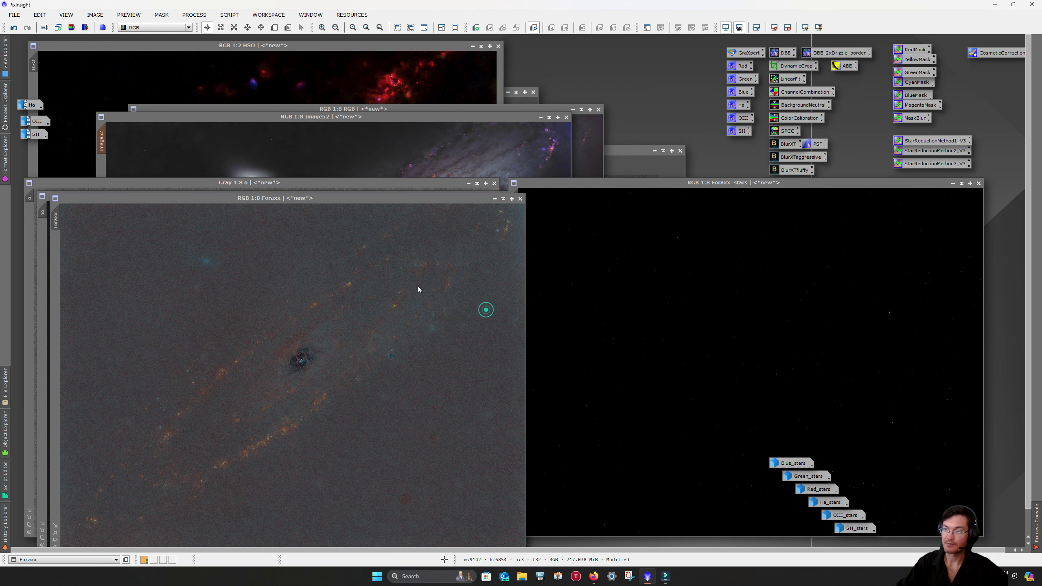
pyautogui.click(377, 318)
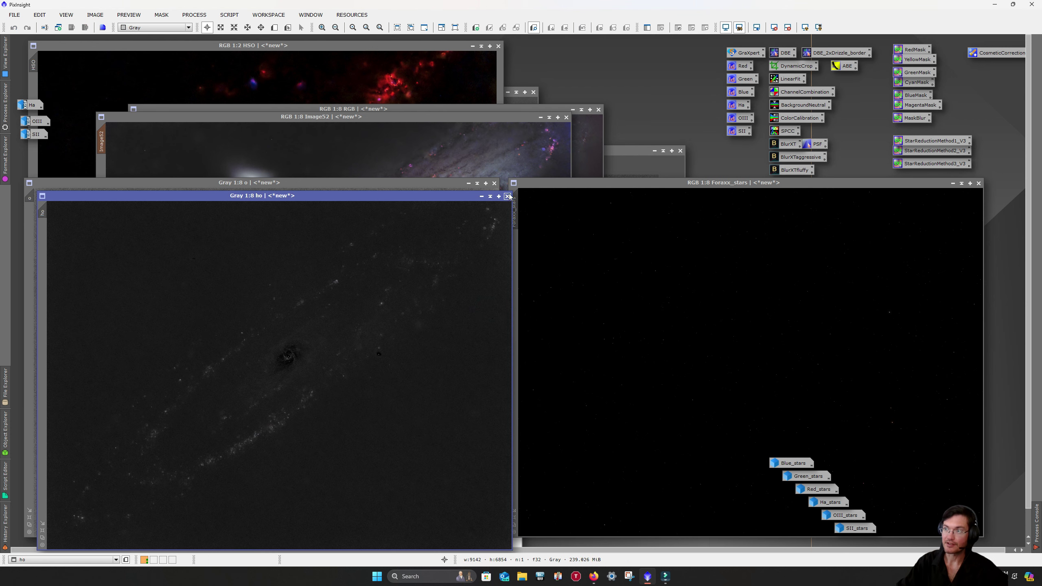
pyautogui.click(508, 196)
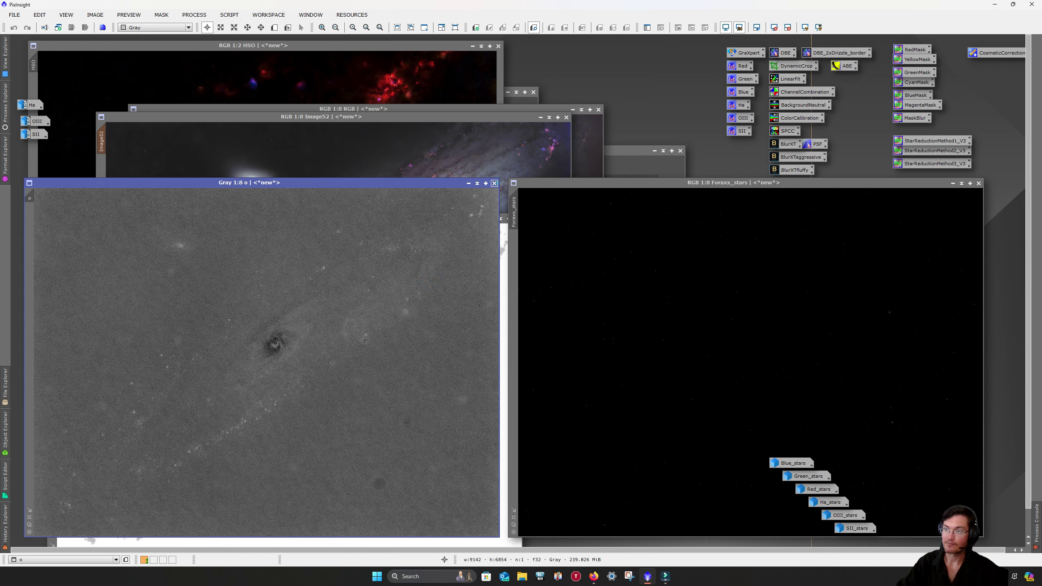
pyautogui.click(494, 183)
# Step: Reposition Foraxx_stars and stretch it repeatedly with HistogramTransformation at midtones of about 0.25, using the real-time preview
pyautogui.moveTo(570, 187); pyautogui.dragTo(241, 147)
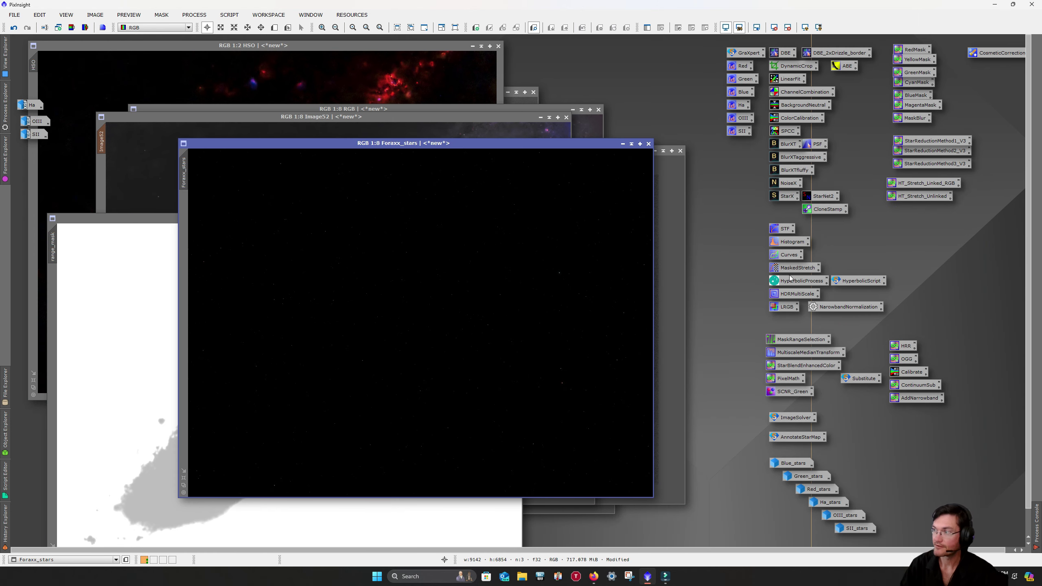
pyautogui.doubleClick(787, 243)
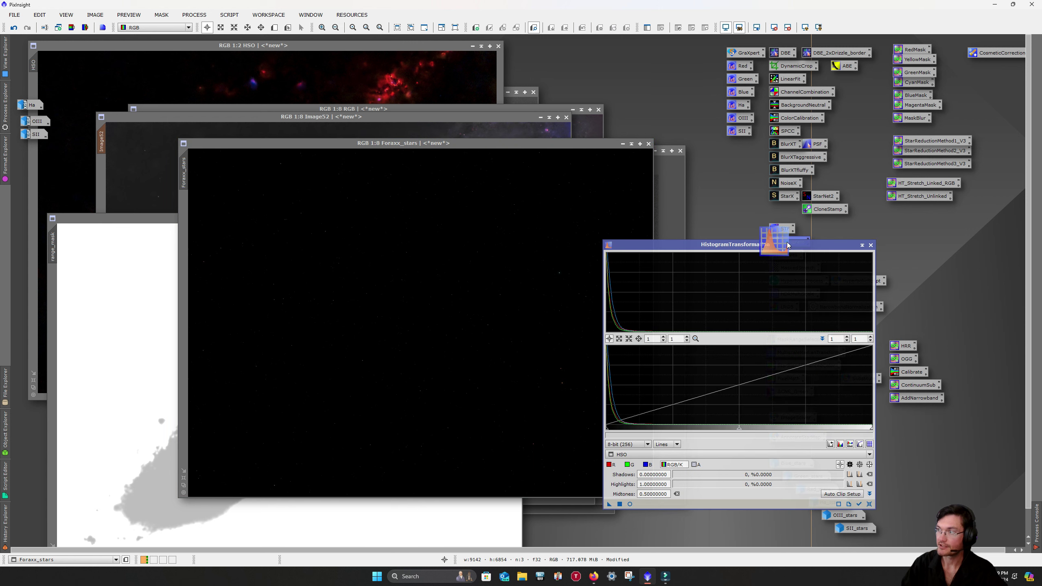
pyautogui.click(630, 504)
pyautogui.moveTo(739, 427); pyautogui.dragTo(673, 431)
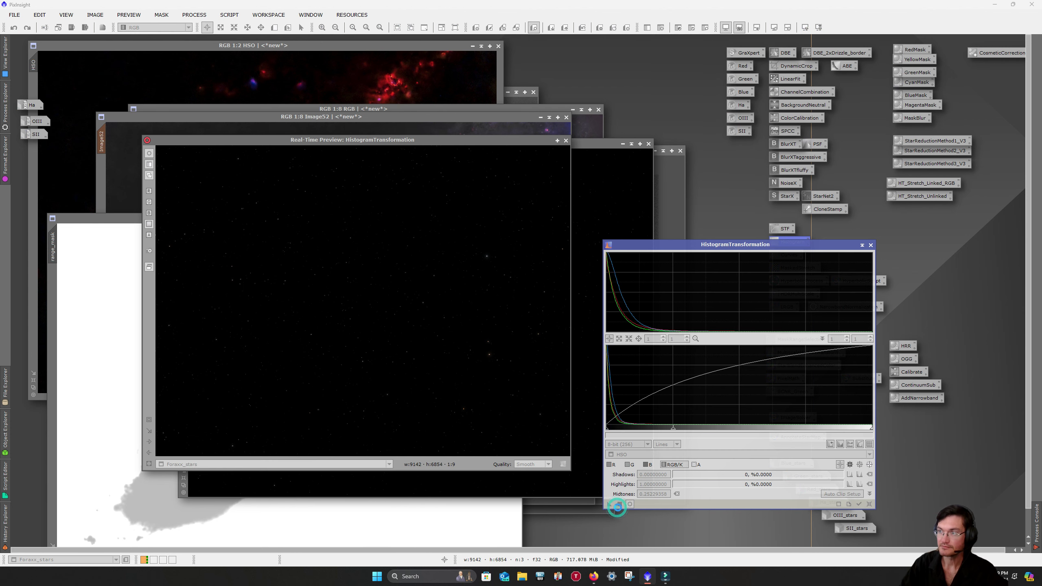
pyautogui.moveTo(618, 506); pyautogui.dragTo(619, 508)
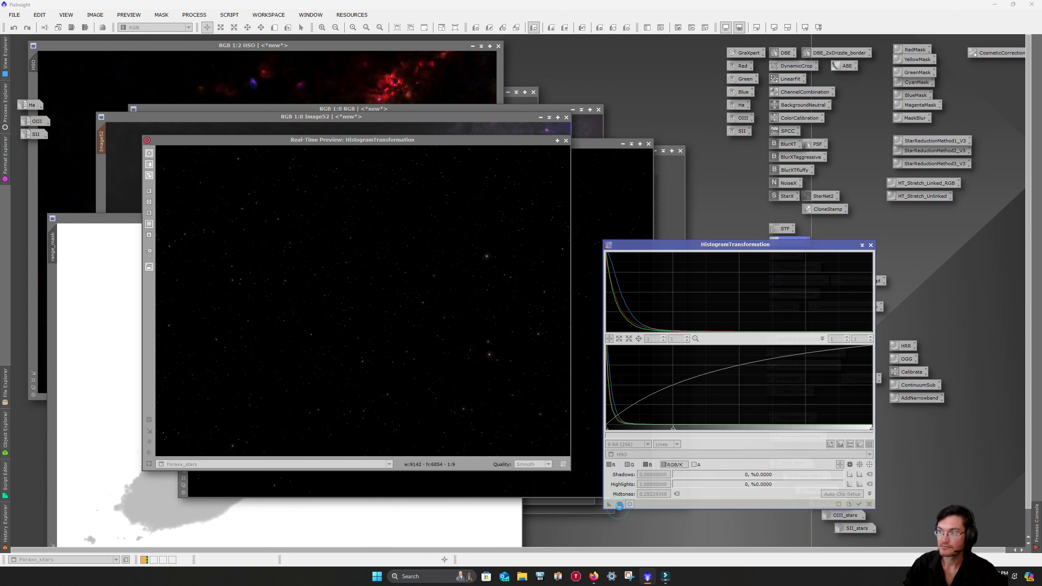
pyautogui.click(619, 505)
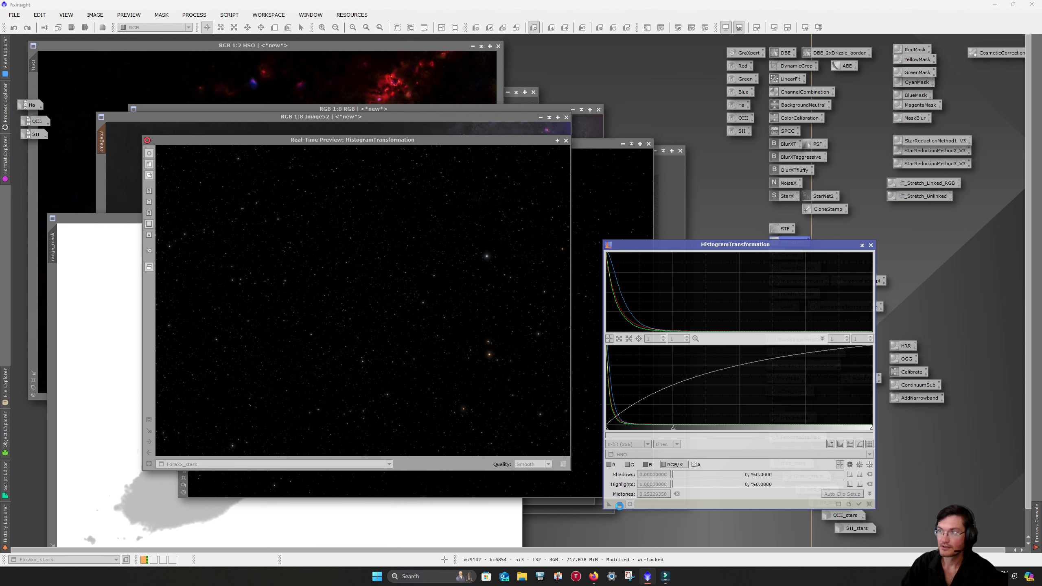
# Step: Stretch Foraxx_stars once more with HistogramTransformation at midtones of about 0.335, then close the process and its real-time preview
pyautogui.moveTo(673, 429); pyautogui.dragTo(700, 436)
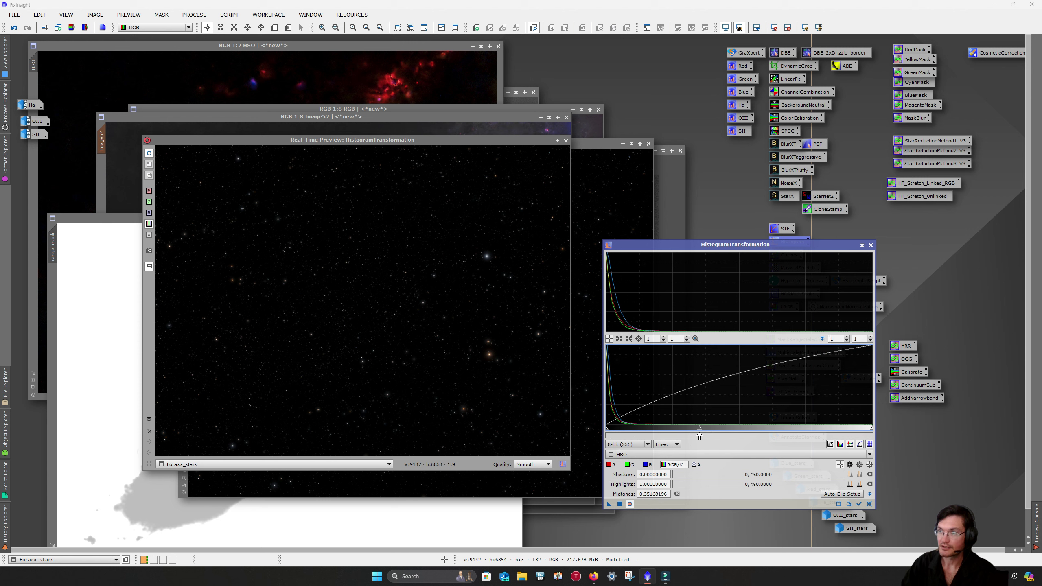
pyautogui.moveTo(698, 436); pyautogui.dragTo(695, 436)
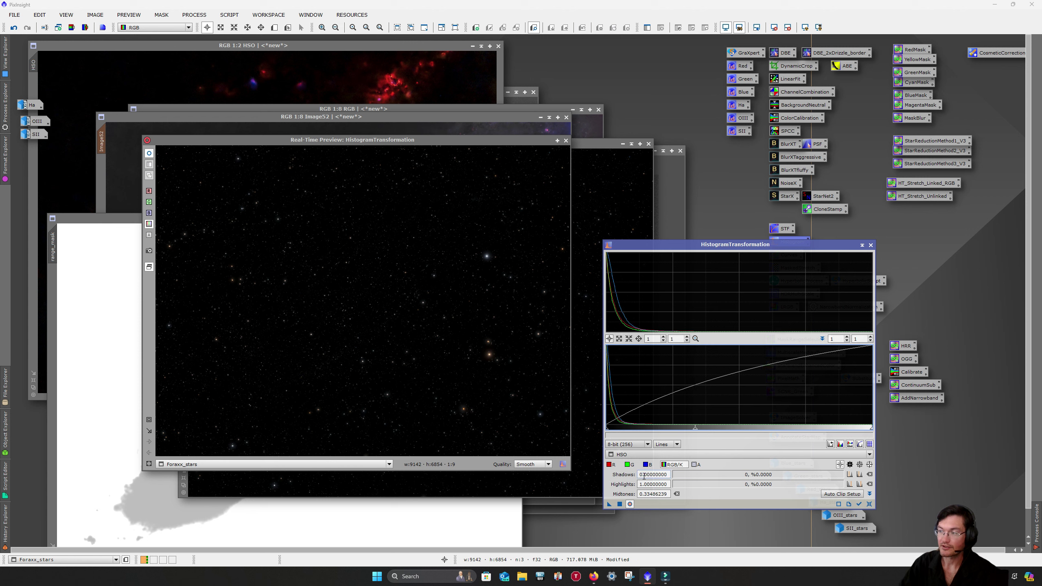
pyautogui.click(619, 504)
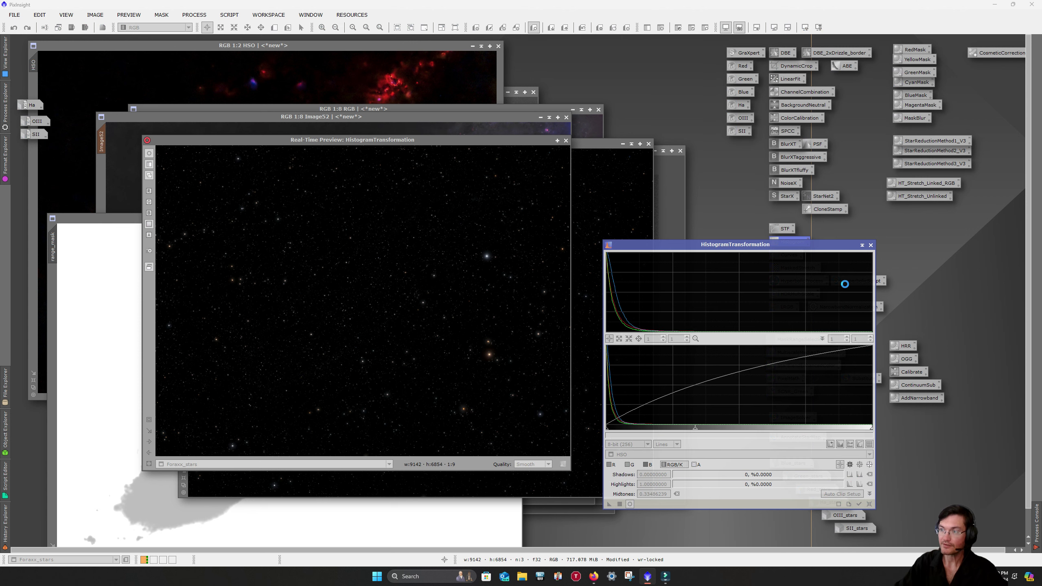
pyautogui.click(869, 245)
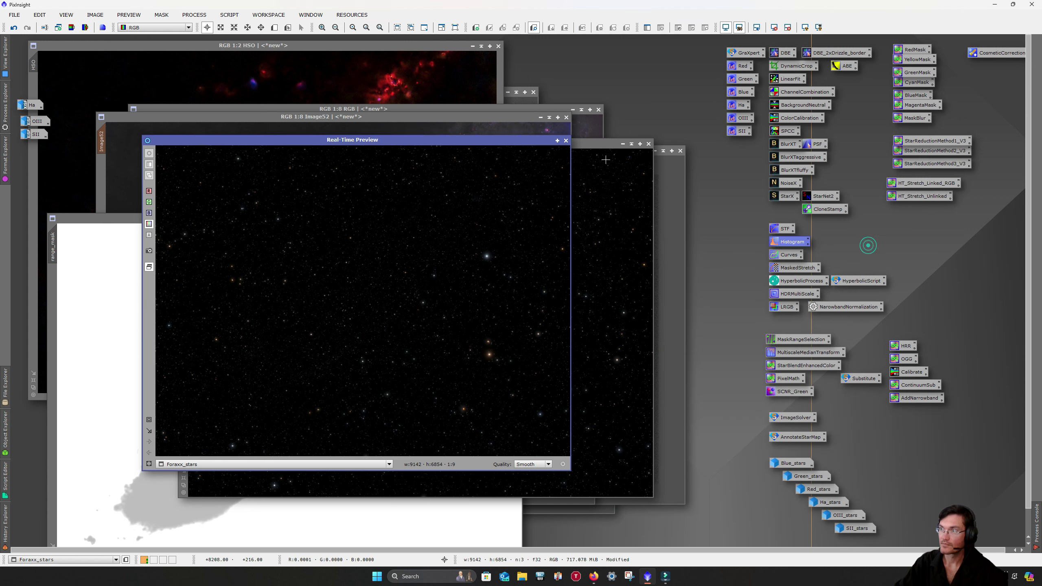
pyautogui.click(566, 140)
# Step: Raise the saturation of all hues in Foraxx_stars to about 0.47 with ColorSaturation
pyautogui.scroll(6, 502, 311)
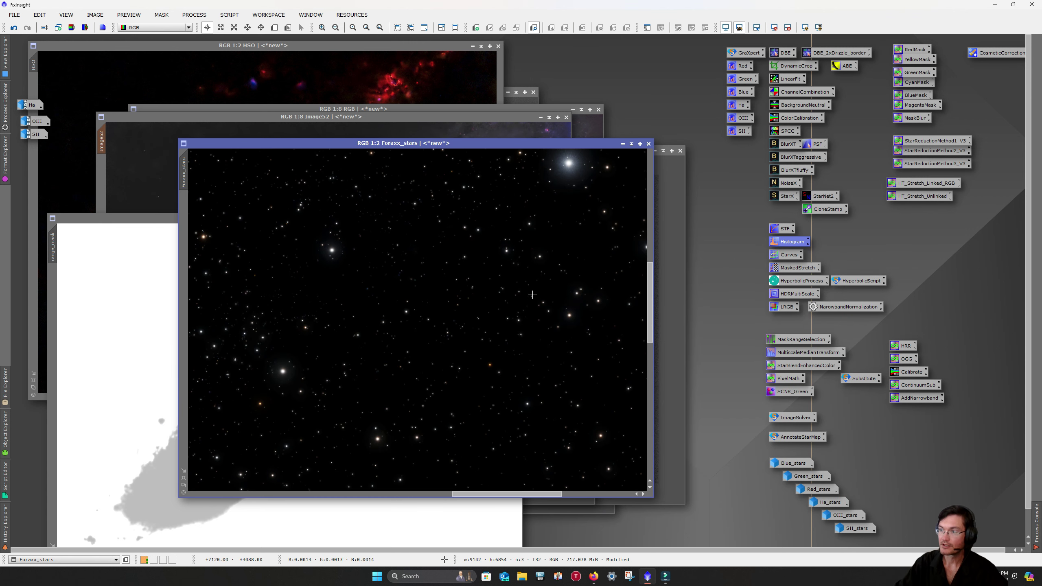
pyautogui.scroll(1, 532, 295)
pyautogui.click(226, 15)
pyautogui.click(194, 14)
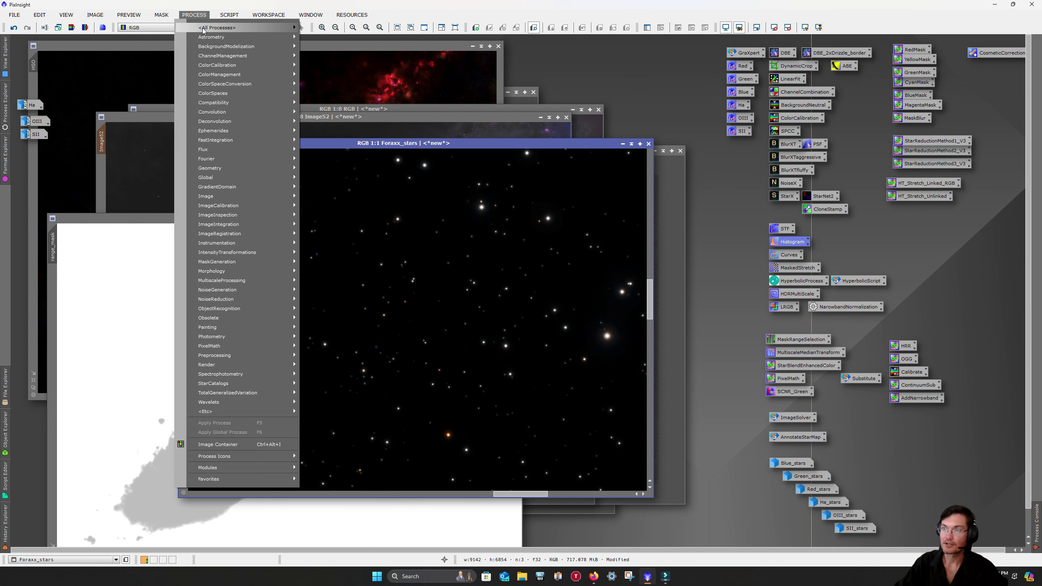
pyautogui.moveTo(230, 27)
pyautogui.click(343, 243)
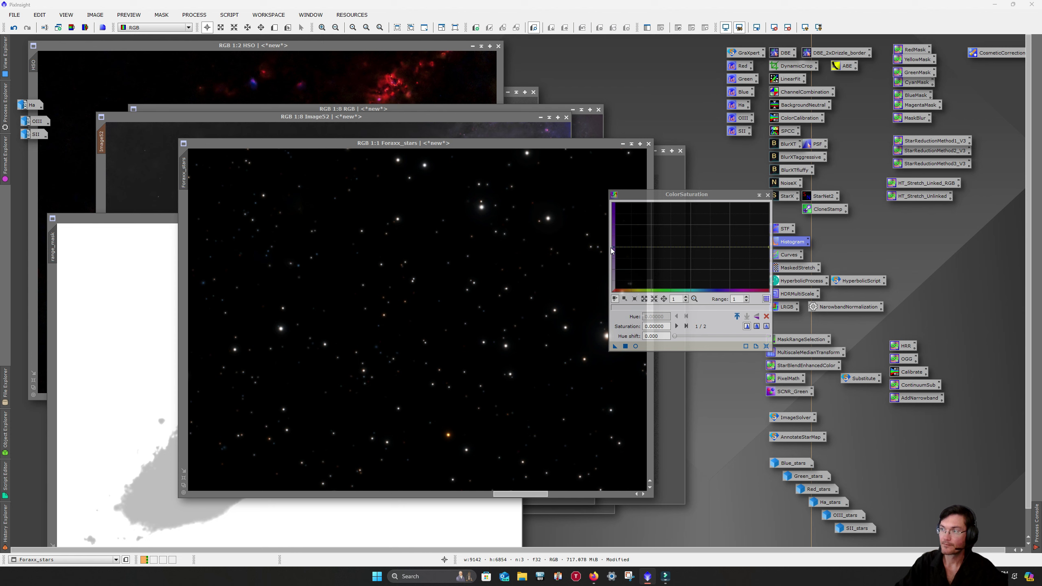
pyautogui.moveTo(611, 251); pyautogui.dragTo(612, 225)
pyautogui.moveTo(615, 345); pyautogui.dragTo(464, 343)
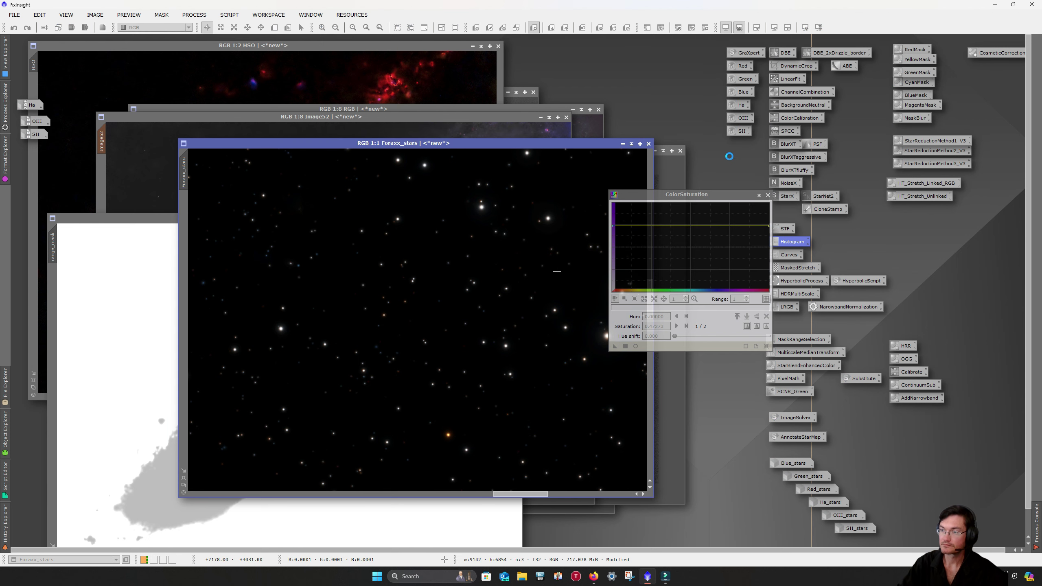
pyautogui.click(768, 195)
pyautogui.scroll(-1, 397, 272)
pyautogui.scroll(-3, 406, 281)
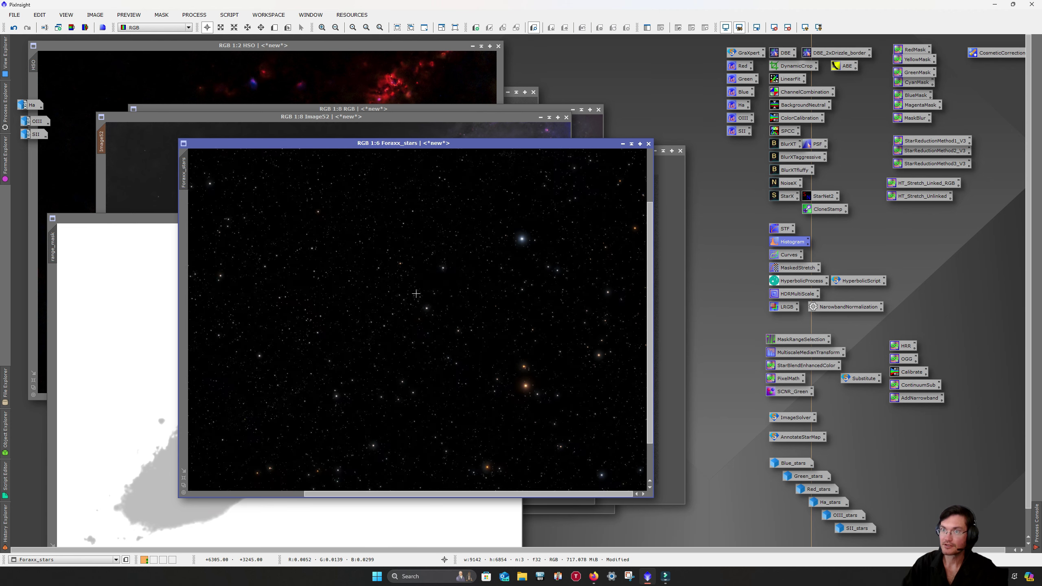
# Step: Move Foraxx_stars aside and screen its stars into Image52 using PixelMath with the expression ~(~Image52*~Foraxx_stars), replacing the target image
pyautogui.moveTo(336, 146); pyautogui.dragTo(477, 88)
pyautogui.click(209, 156)
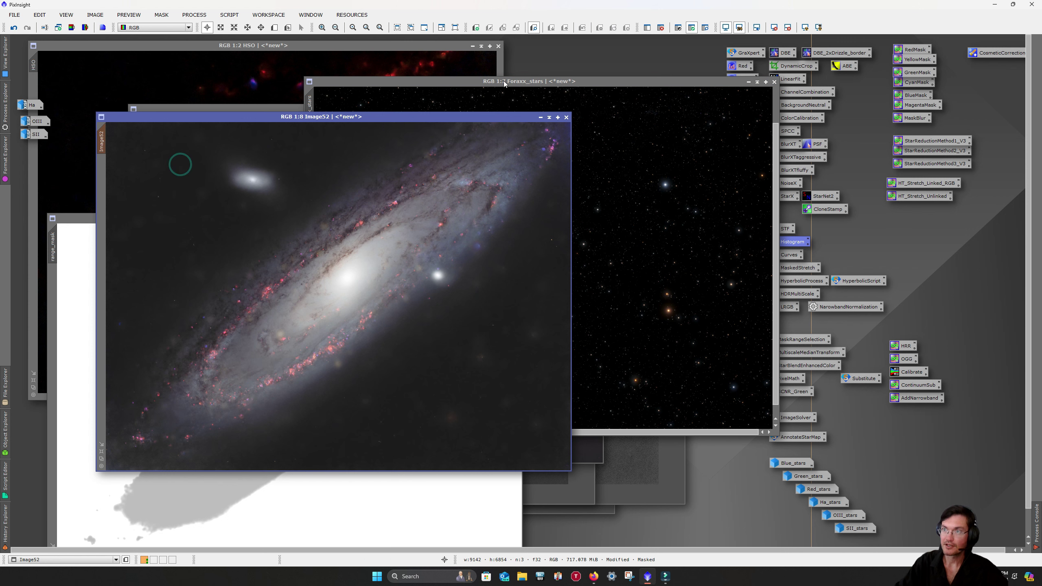
pyautogui.click(198, 501)
pyautogui.click(297, 165)
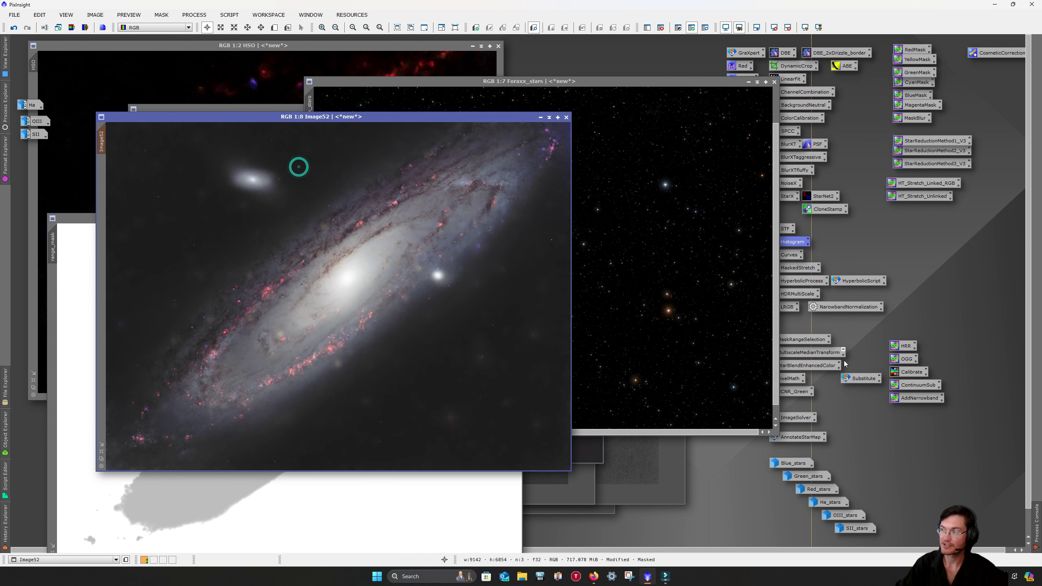
pyautogui.doubleClick(790, 378)
pyautogui.click(702, 198)
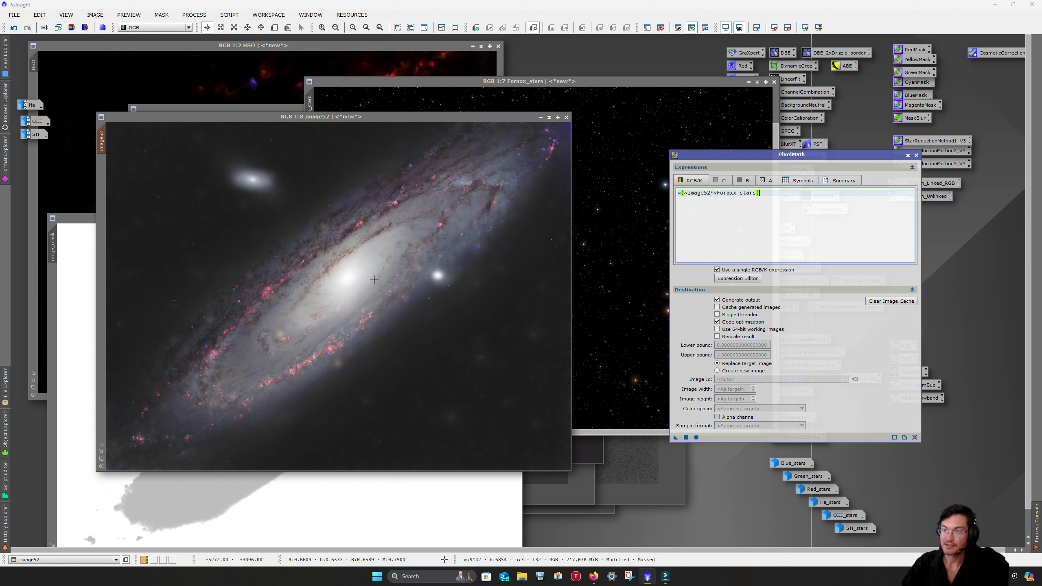
pyautogui.moveTo(676, 440); pyautogui.dragTo(450, 324)
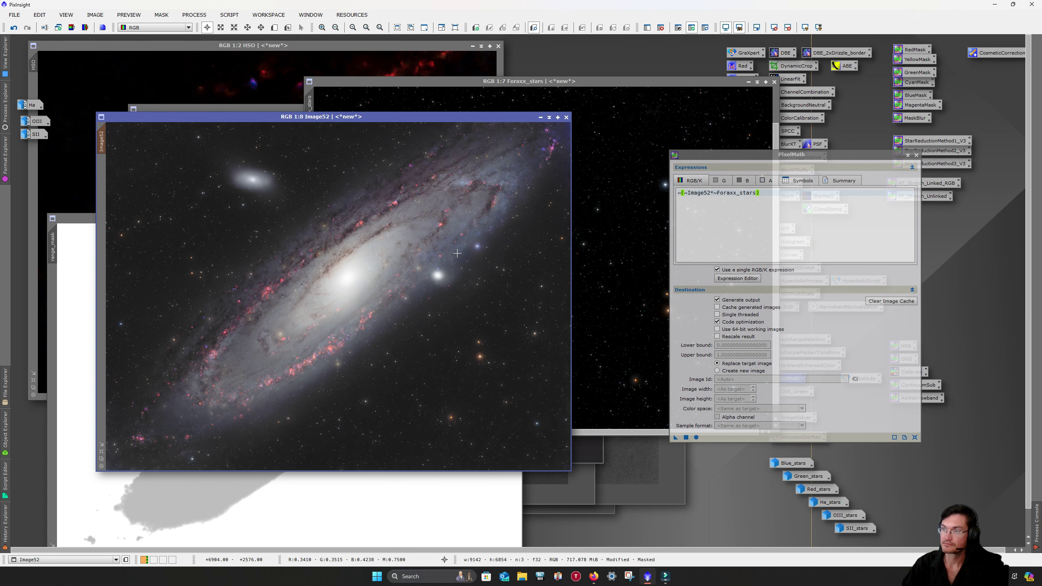
pyautogui.click(917, 155)
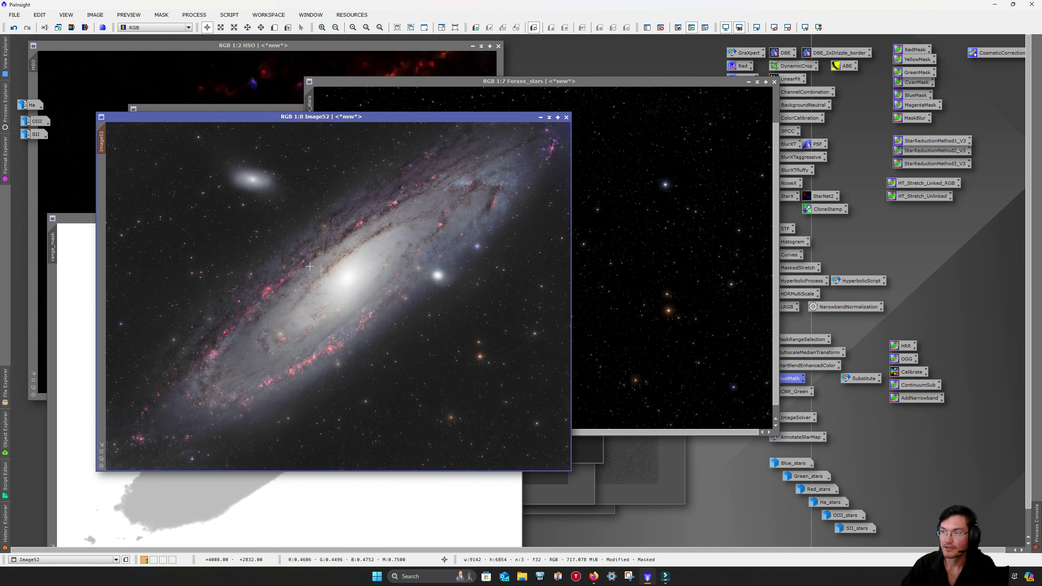
# Step: Close the range_mask image without saving it
pyautogui.click(78, 311)
pyautogui.click(518, 218)
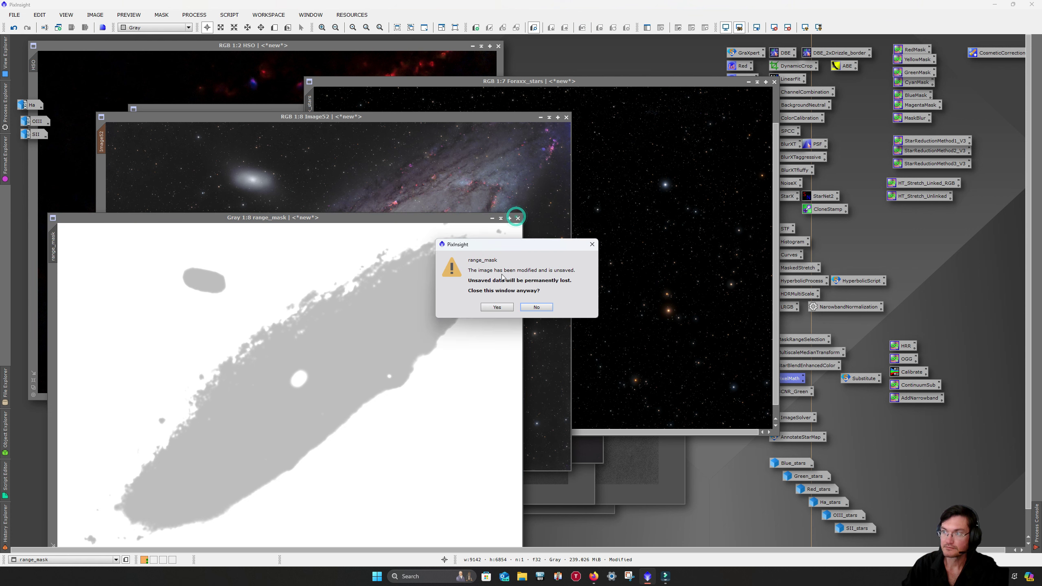
pyautogui.click(493, 307)
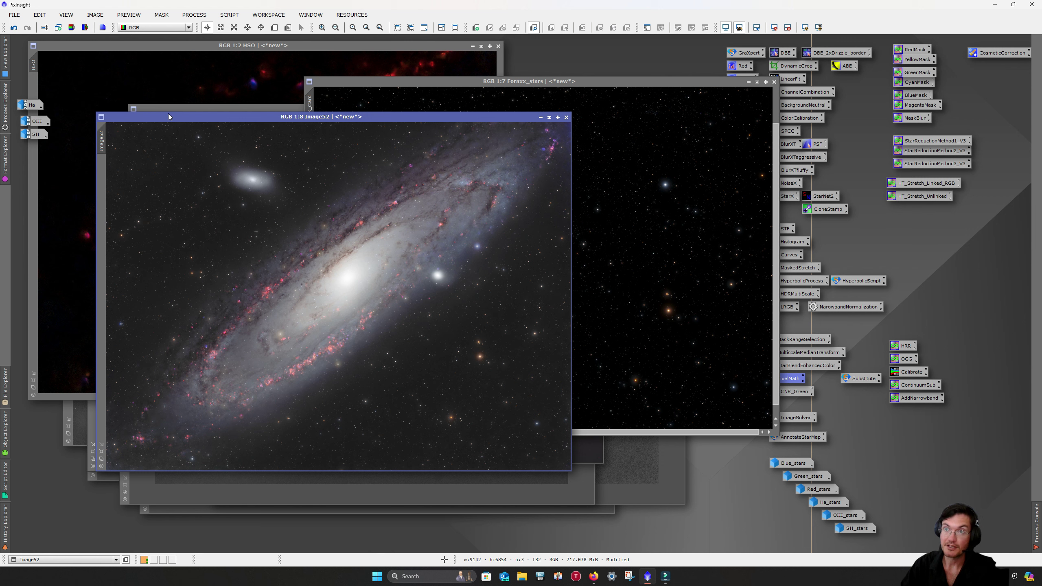
# Step: Rotate Image52 by 180°
pyautogui.click(128, 16)
pyautogui.moveTo(159, 17)
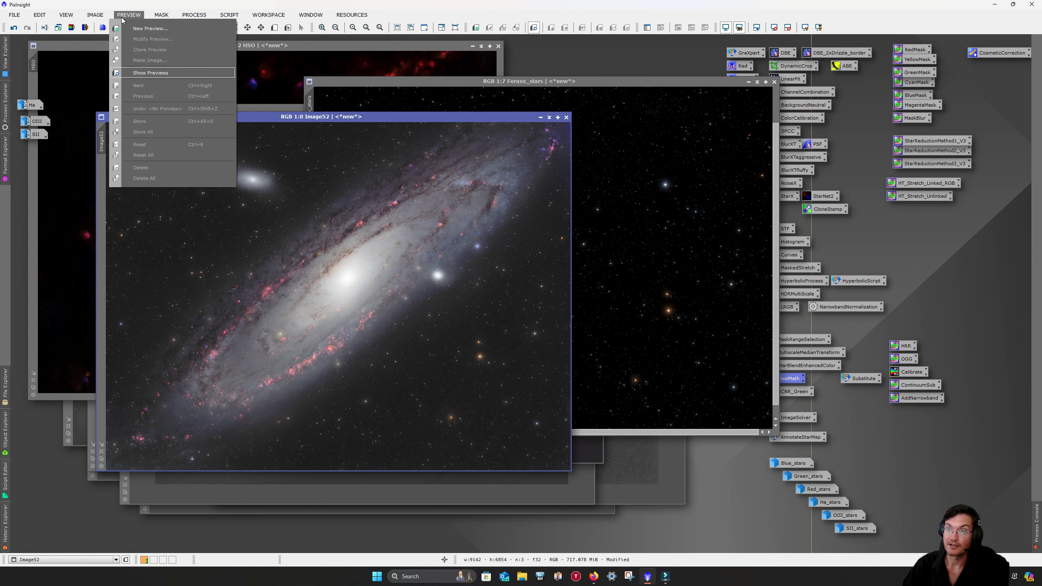
pyautogui.moveTo(96, 15)
pyautogui.moveTo(119, 117)
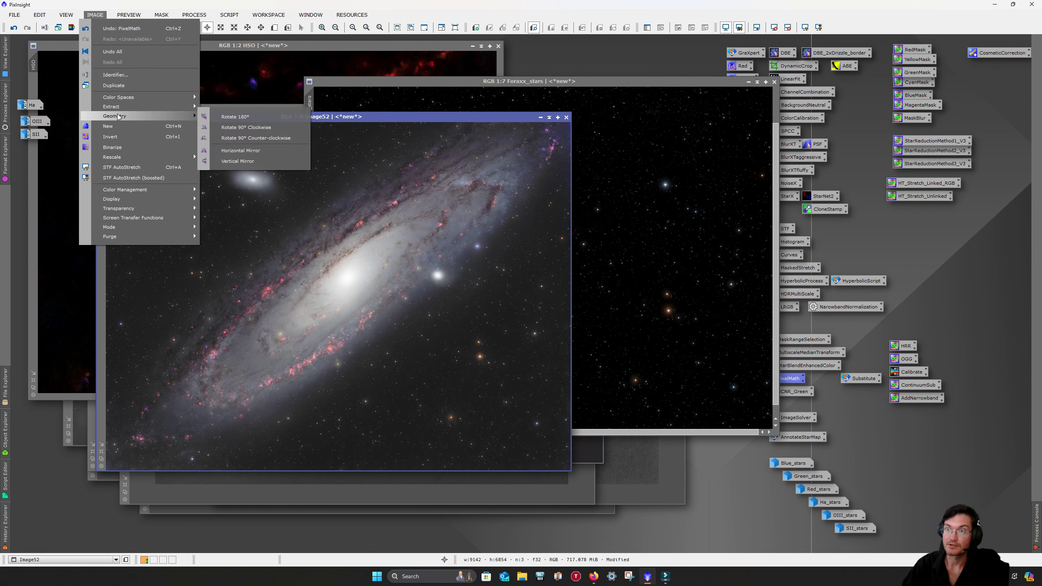
pyautogui.click(235, 117)
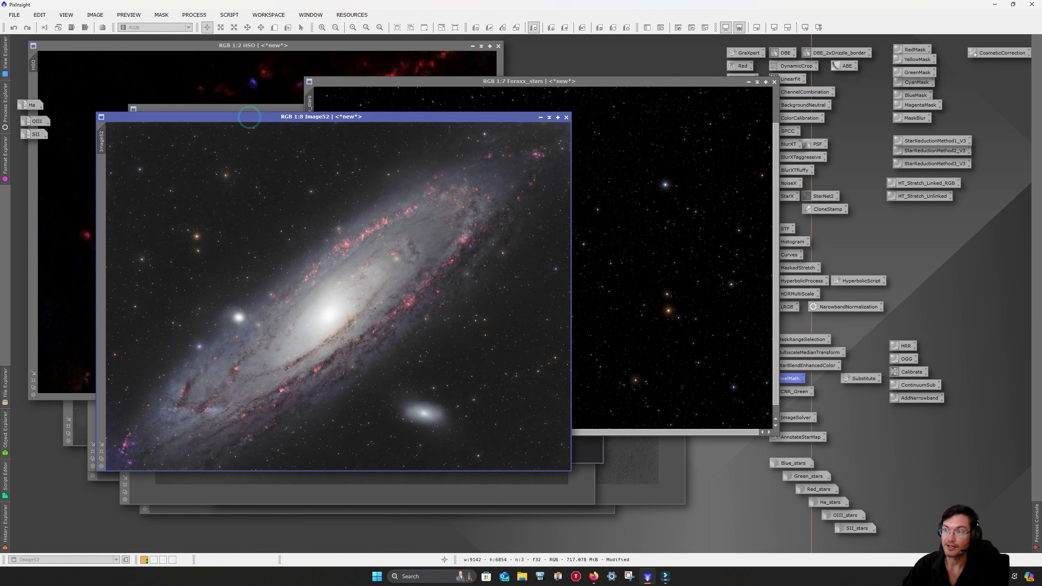
# Step: Examine the core, dust lanes, nebula regions and stars across the rotated galaxy in Image52
pyautogui.scroll(3, 406, 318)
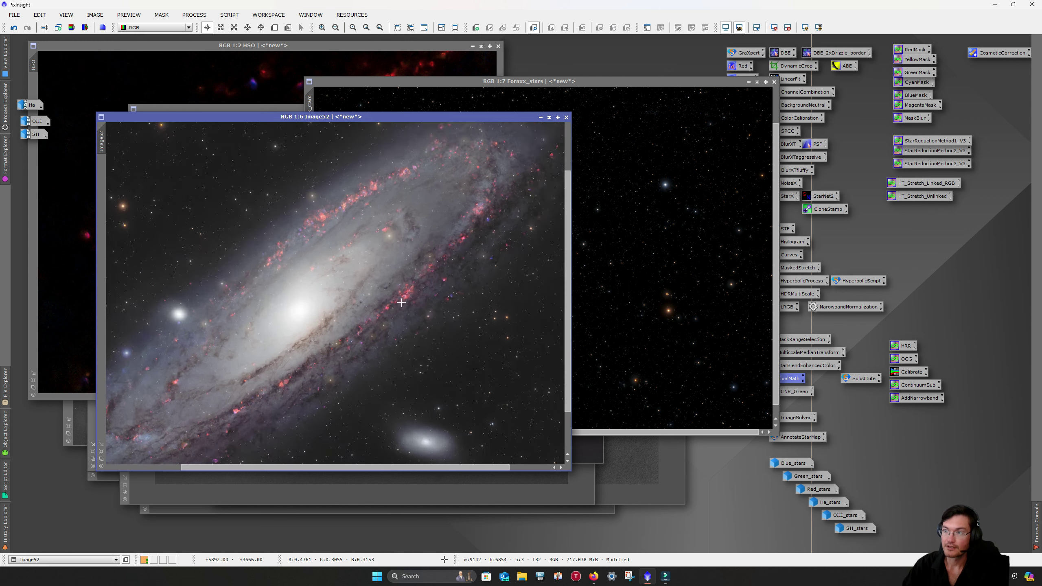
pyautogui.scroll(2, 345, 280)
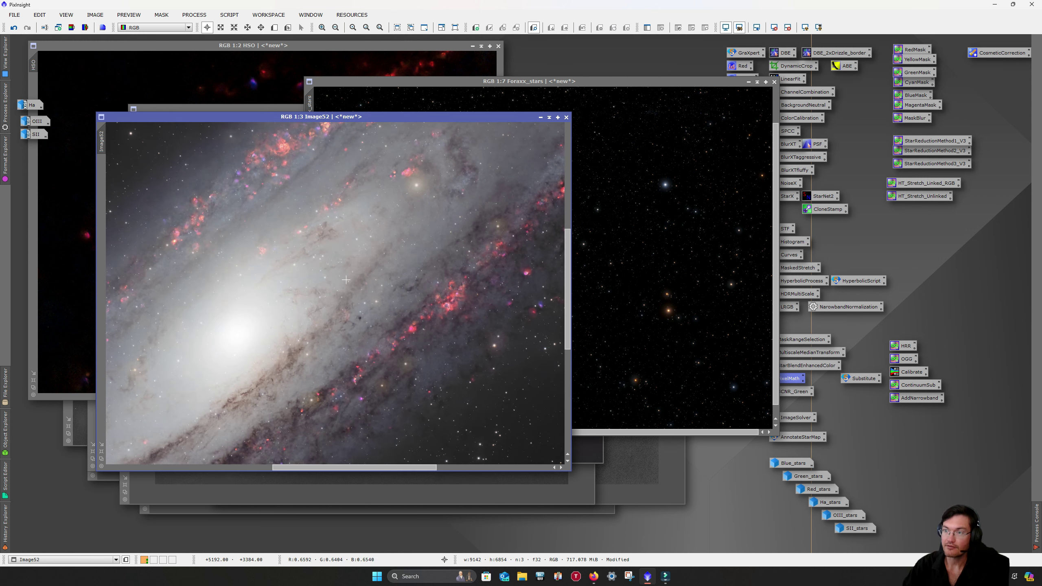
pyautogui.moveTo(393, 466); pyautogui.dragTo(358, 466)
pyautogui.moveTo(568, 284); pyautogui.dragTo(568, 349)
pyautogui.moveTo(372, 466); pyautogui.dragTo(272, 467)
pyautogui.moveTo(566, 325)
pyautogui.mouseDown()
pyautogui.moveTo(565, 356)
pyautogui.moveTo(576, 322)
pyautogui.mouseUp()
pyautogui.moveTo(221, 468); pyautogui.dragTo(371, 467)
pyautogui.moveTo(568, 367); pyautogui.dragTo(582, 267)
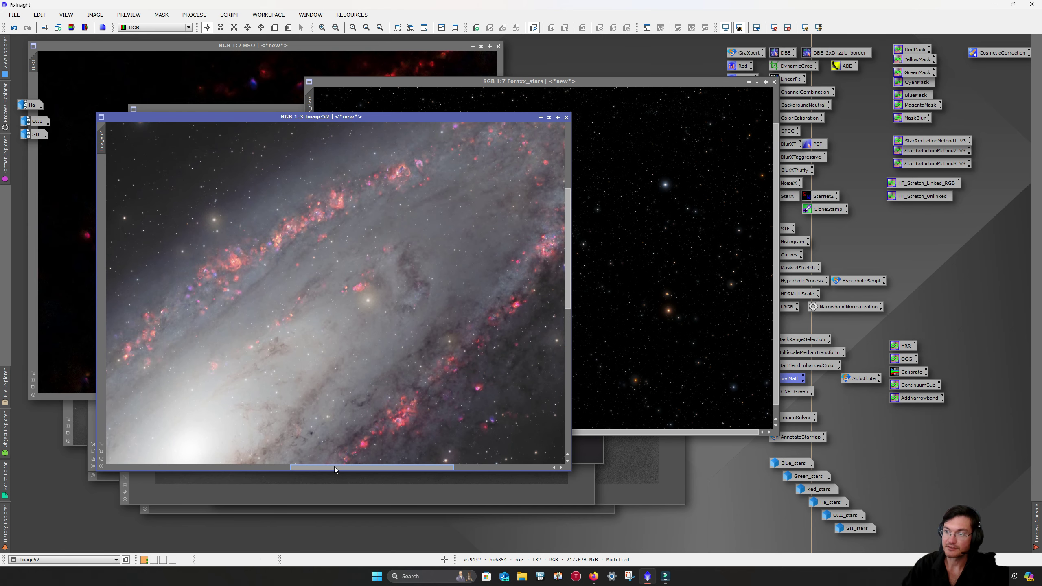
pyautogui.moveTo(333, 467); pyautogui.dragTo(381, 467)
pyautogui.moveTo(568, 296); pyautogui.dragTo(569, 261)
pyautogui.moveTo(359, 466); pyautogui.dragTo(418, 462)
pyautogui.moveTo(566, 239); pyautogui.dragTo(566, 272)
pyautogui.moveTo(430, 466); pyautogui.dragTo(348, 466)
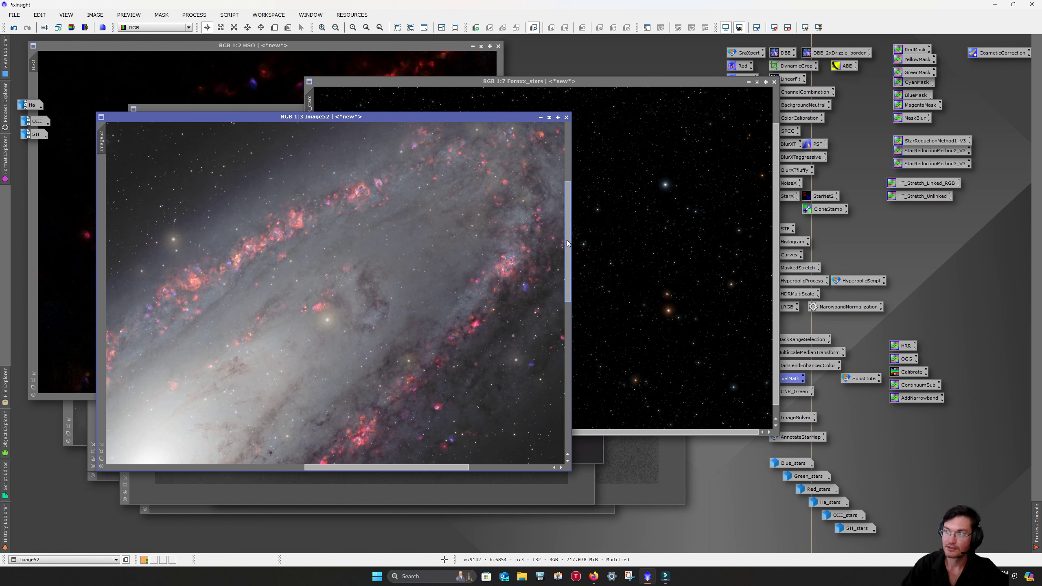
pyautogui.moveTo(567, 242); pyautogui.dragTo(558, 335)
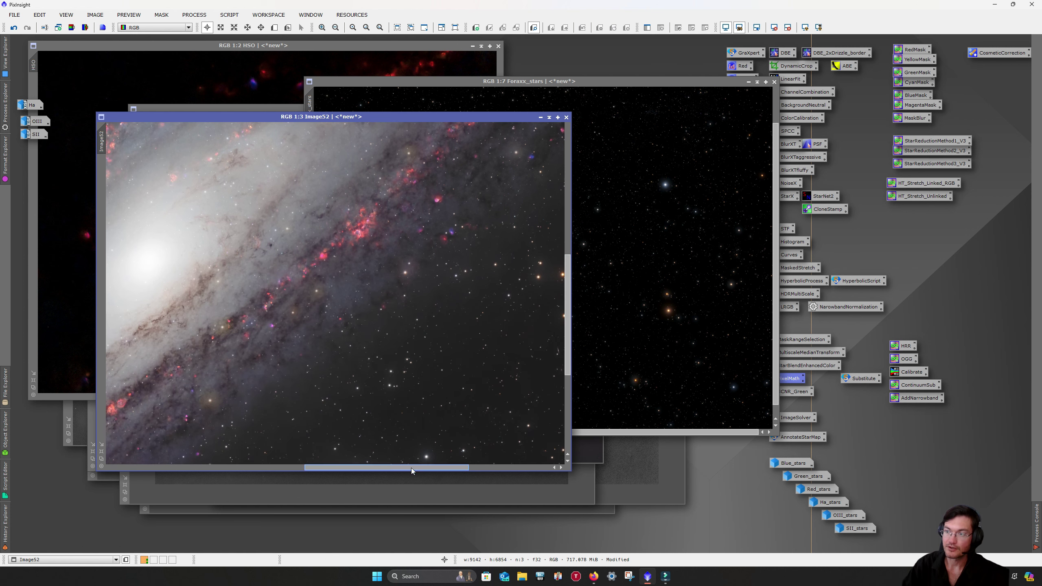
pyautogui.moveTo(403, 469); pyautogui.dragTo(318, 464)
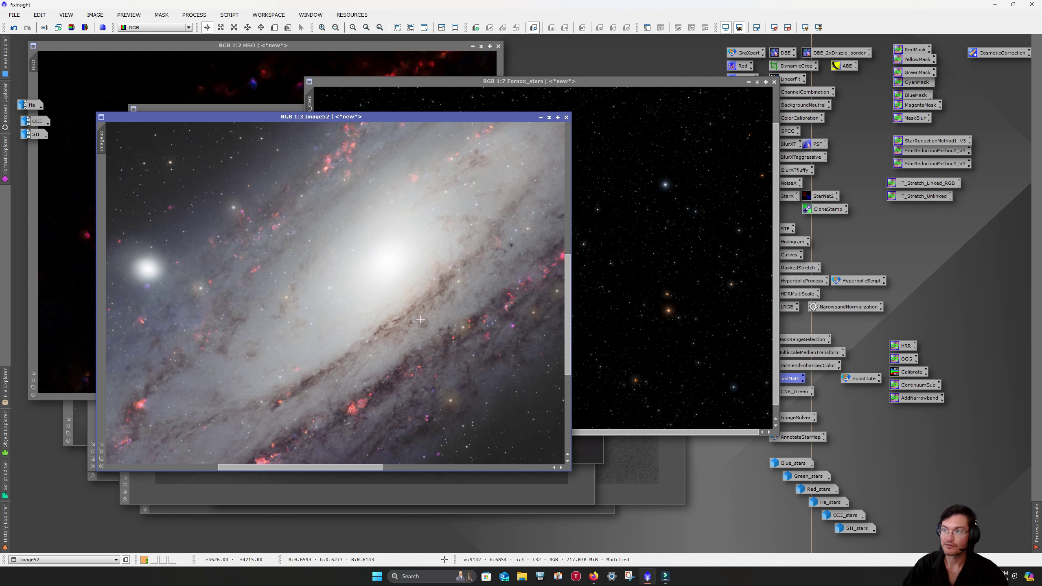
# Step: Examine the narrowband signal around the galaxy core and spiral arms in the HSO image
pyautogui.click(668, 188)
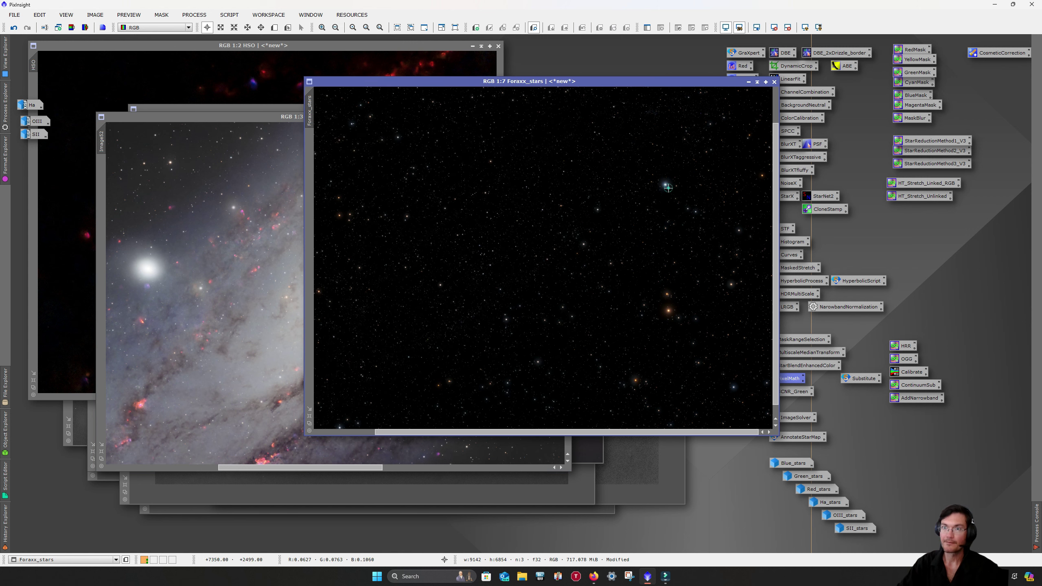
pyautogui.click(252, 61)
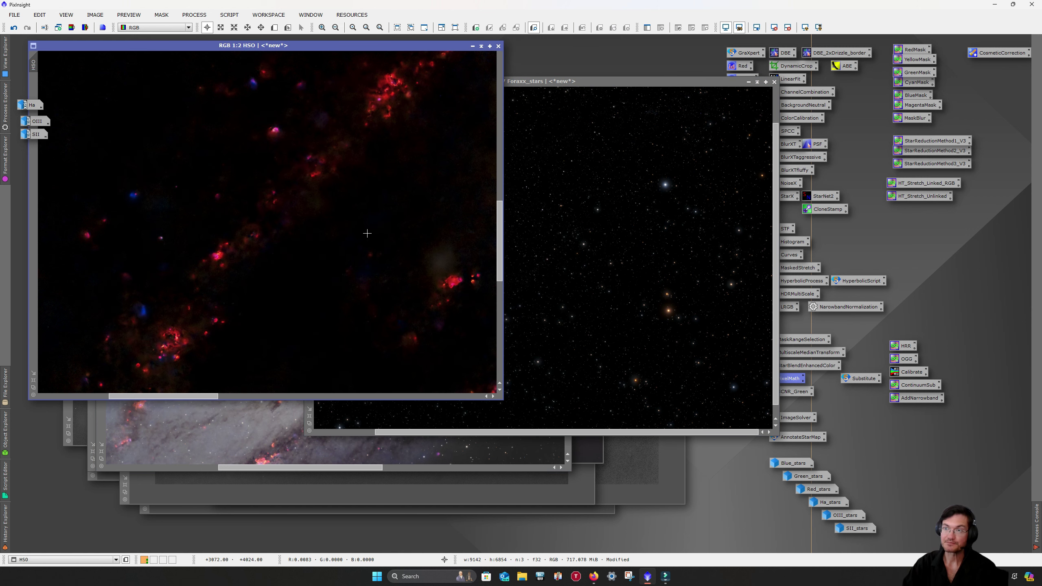
pyautogui.scroll(-5, 367, 233)
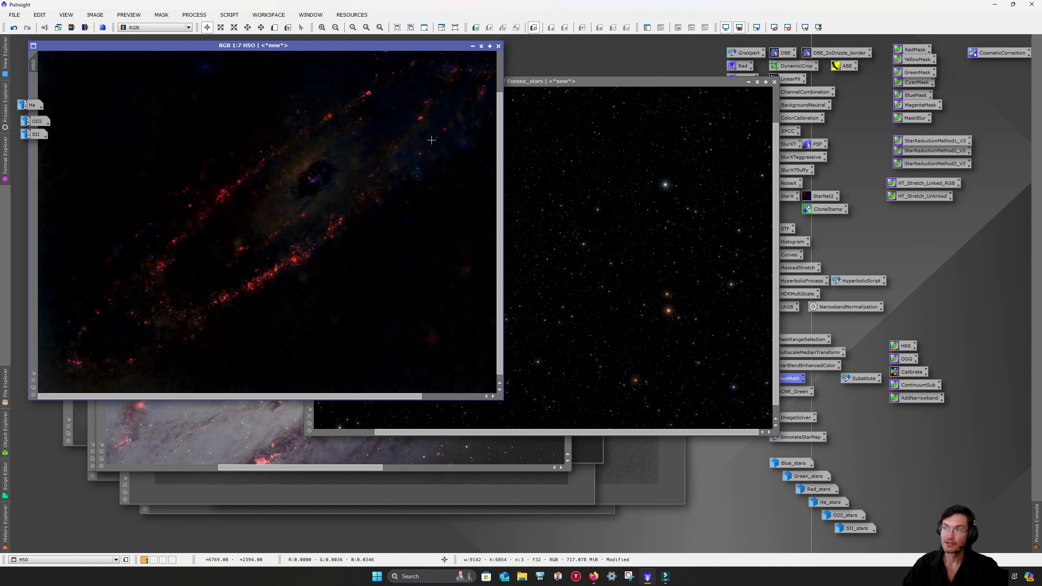
pyautogui.scroll(4, 431, 140)
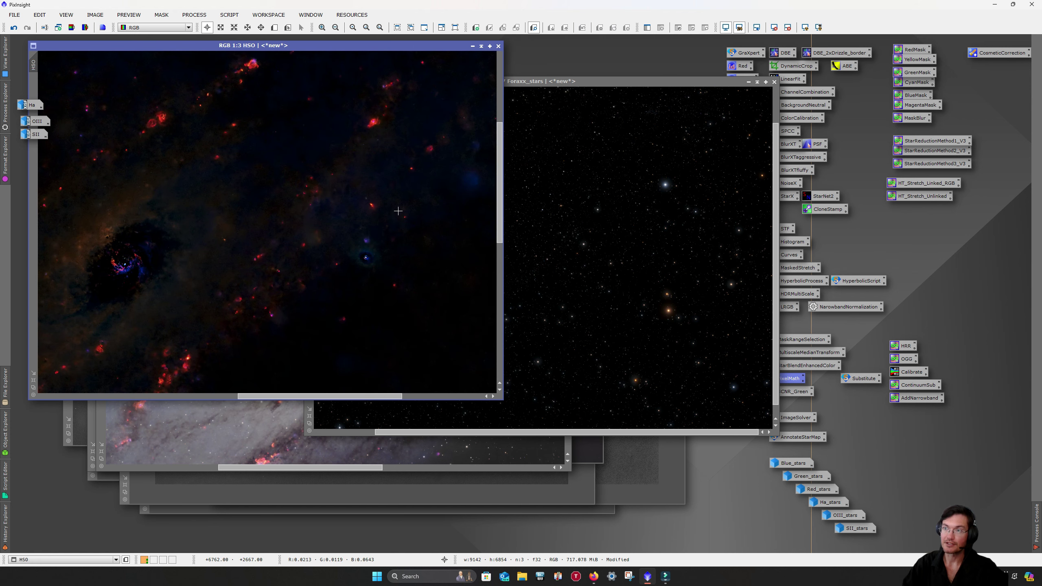
pyautogui.scroll(1, 331, 218)
pyautogui.moveTo(298, 215)
pyautogui.mouseDown()
pyautogui.moveTo(344, 185)
pyautogui.moveTo(340, 150)
pyautogui.moveTo(354, 132)
pyautogui.moveTo(440, 103)
pyautogui.moveTo(336, 172)
pyautogui.moveTo(349, 180)
pyautogui.moveTo(294, 254)
pyautogui.moveTo(283, 194)
pyautogui.moveTo(369, 173)
pyautogui.moveTo(415, 115)
pyautogui.moveTo(350, 138)
pyautogui.moveTo(342, 186)
pyautogui.moveTo(301, 233)
pyautogui.mouseUp()
pyautogui.scroll(-2, 253, 238)
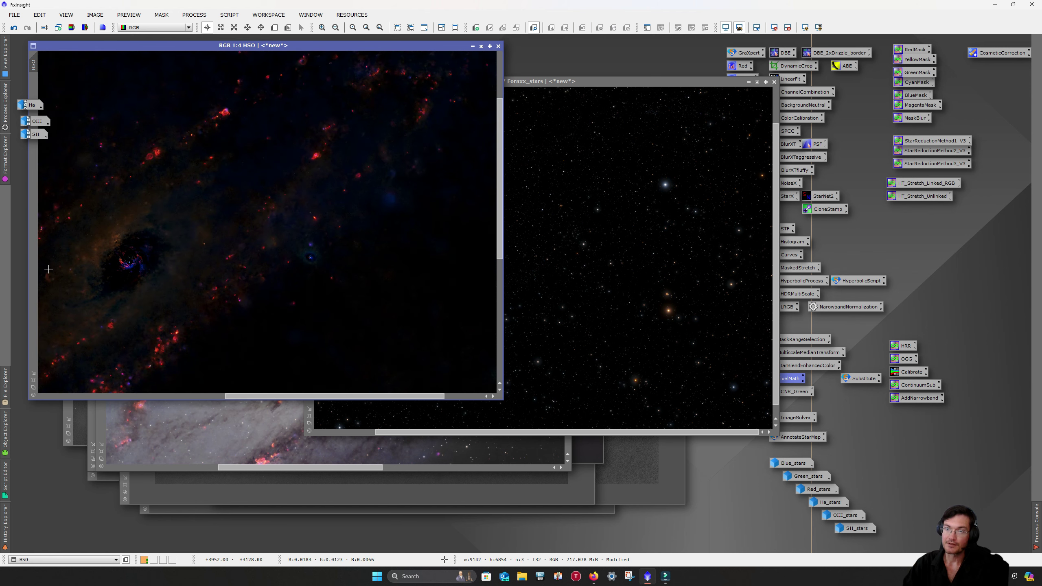
pyautogui.scroll(-1, 121, 301)
pyautogui.moveTo(172, 246); pyautogui.dragTo(189, 287)
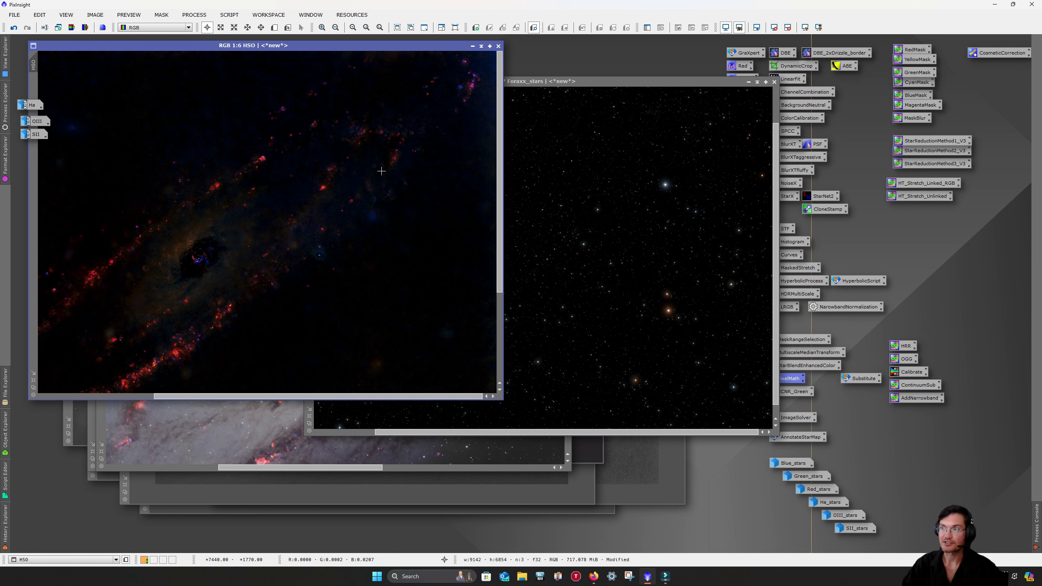
# Step: Return to Image52 and inspect the blended nebula regions along the galaxy's outer spiral arms
pyautogui.click(263, 433)
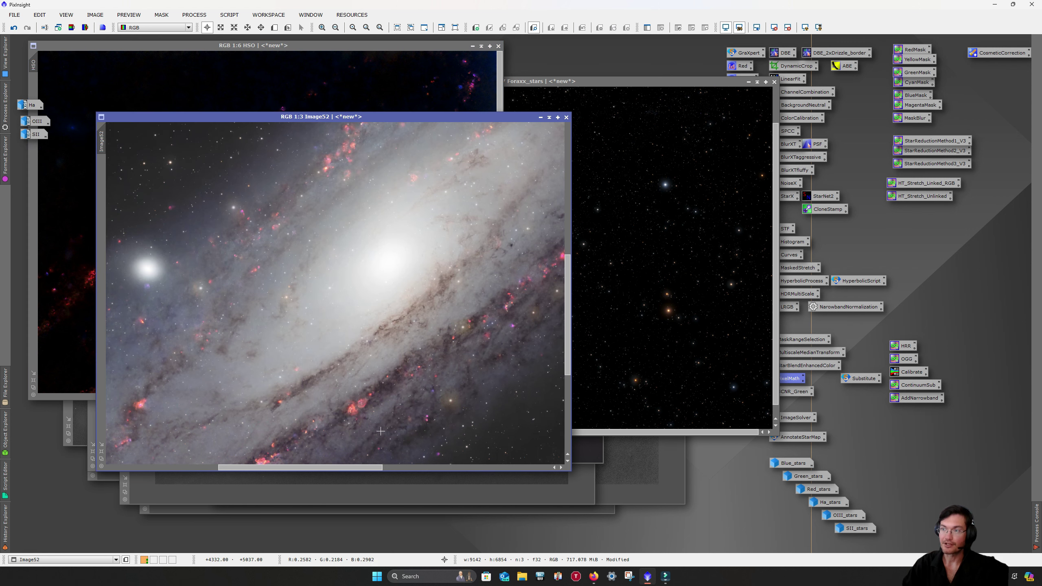
pyautogui.moveTo(345, 466); pyautogui.dragTo(378, 468)
pyautogui.moveTo(568, 311); pyautogui.dragTo(570, 274)
pyautogui.moveTo(379, 466); pyautogui.dragTo(449, 455)
pyautogui.scroll(2, 533, 236)
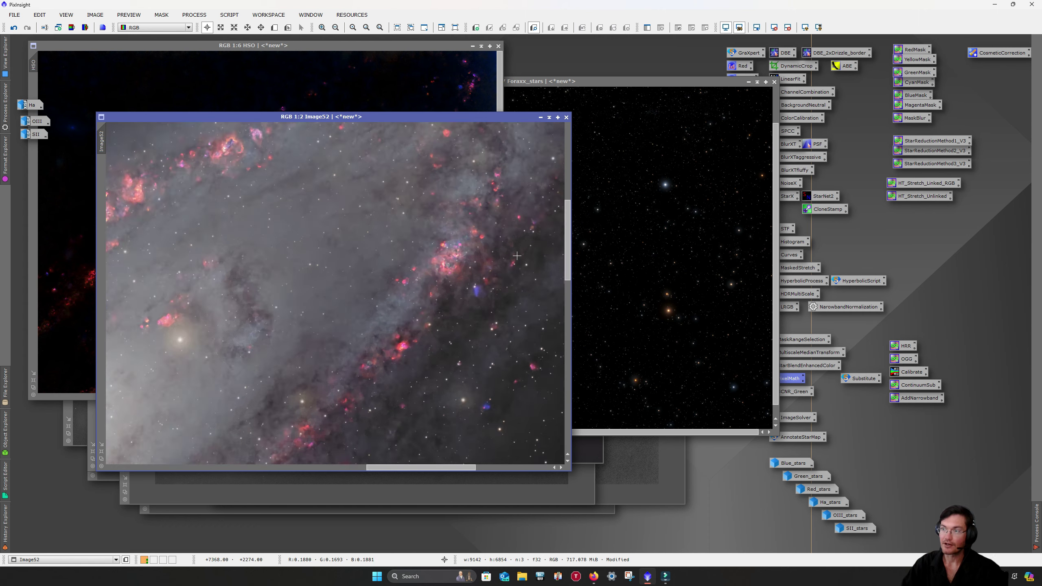
pyautogui.scroll(-2, 391, 300)
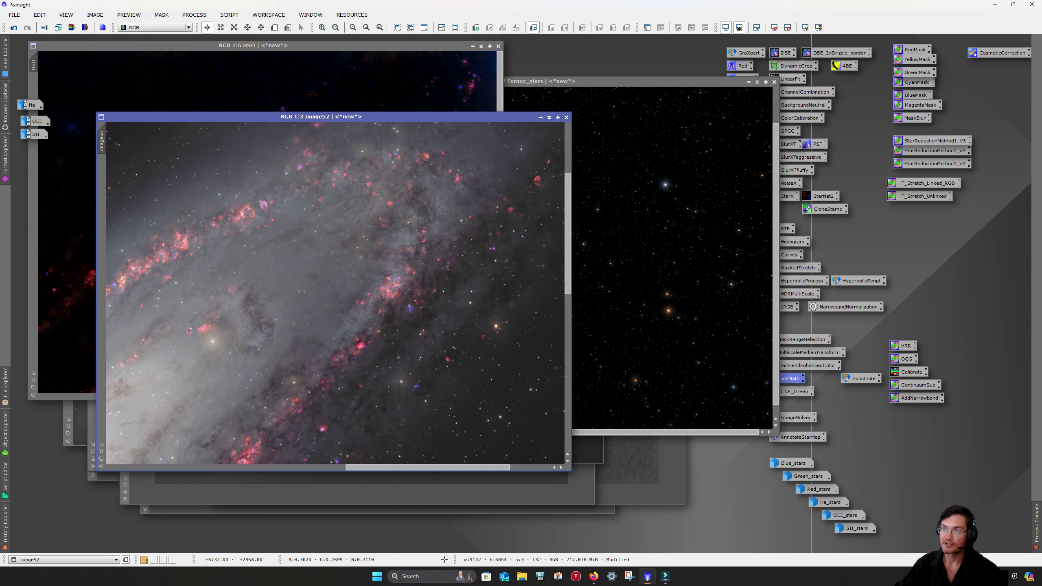
pyautogui.moveTo(567, 238); pyautogui.dragTo(564, 278)
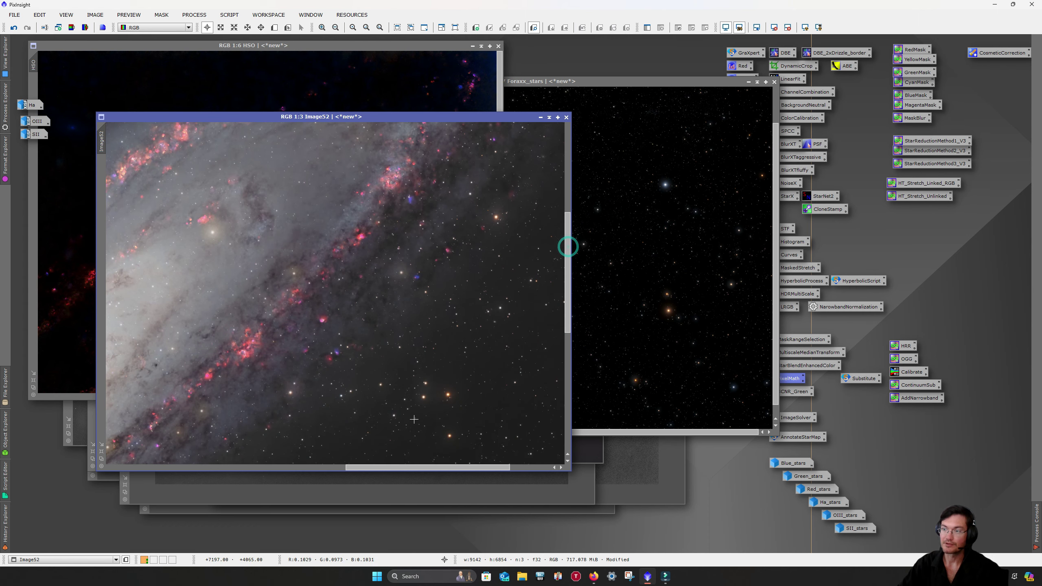
pyautogui.moveTo(404, 470); pyautogui.dragTo(342, 469)
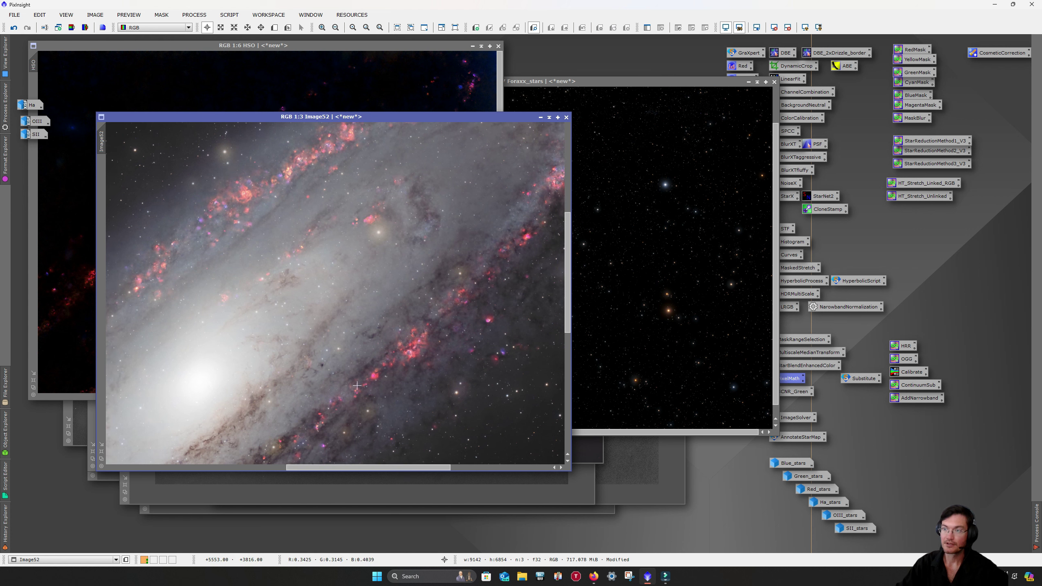